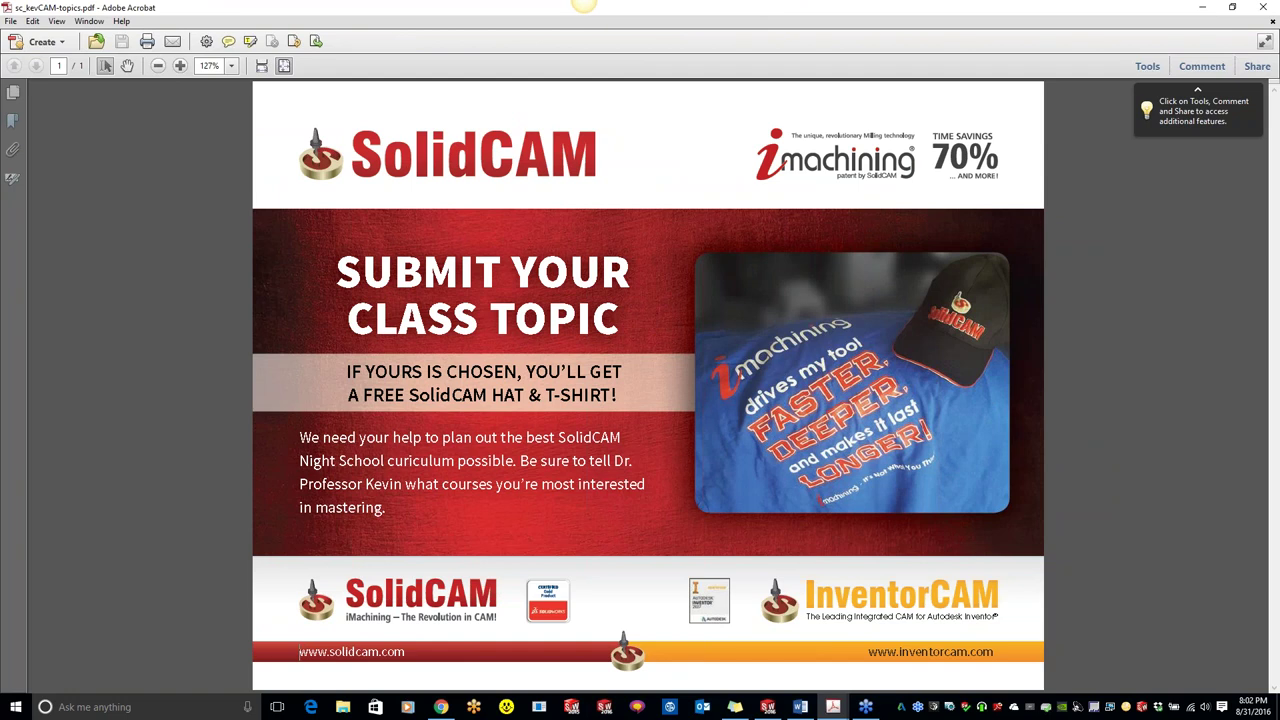
Switch from the Acrobat flyer to Chrome, showing the SolidCAM University YouTube channel
key("alt+Tab")
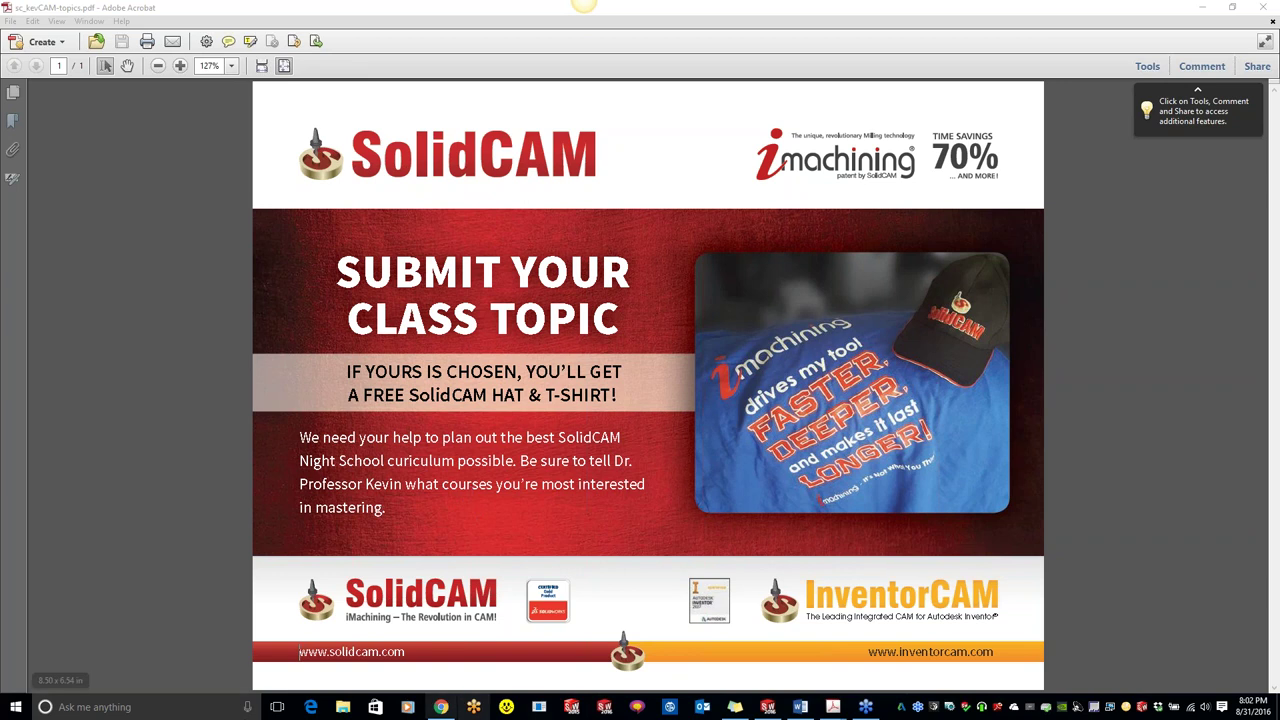
left_click(441, 707)
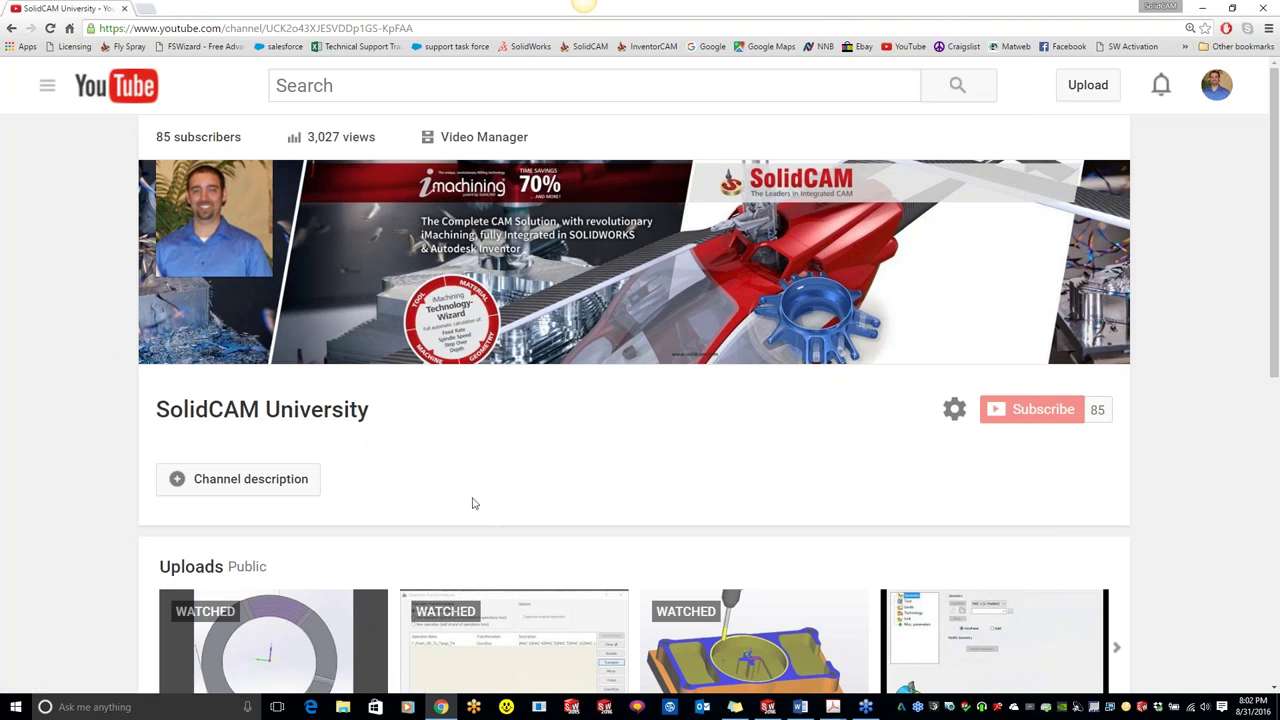
Scroll down to the channel's Uploads row, then minimize Chrome to reveal the class-topic PDF
left_click(430, 27)
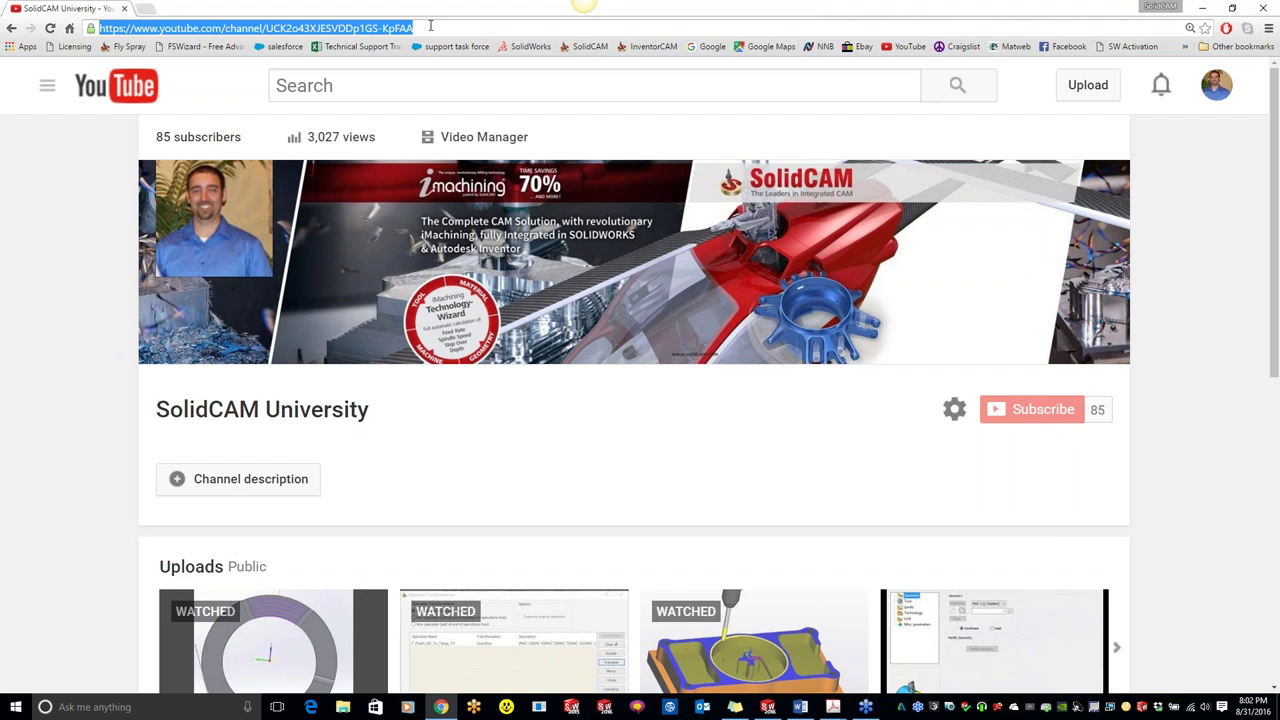
key("alt+Tab")
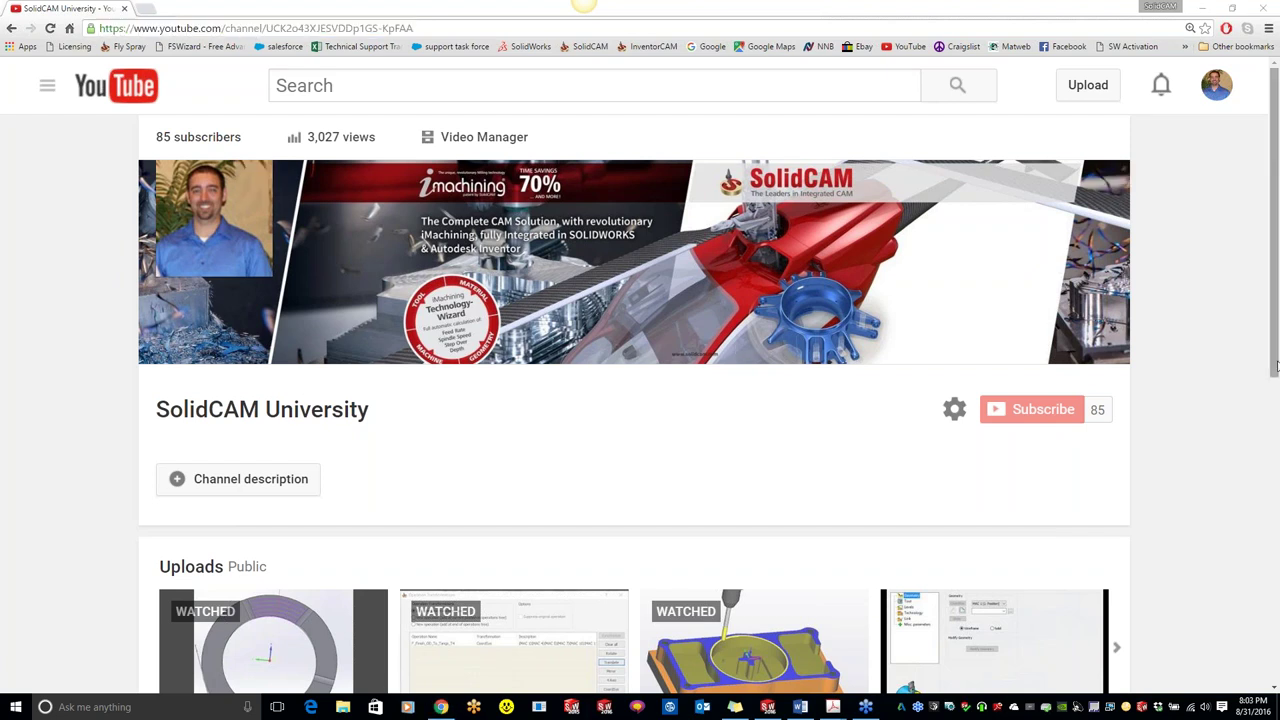
scroll(720, 555, "down", 1)
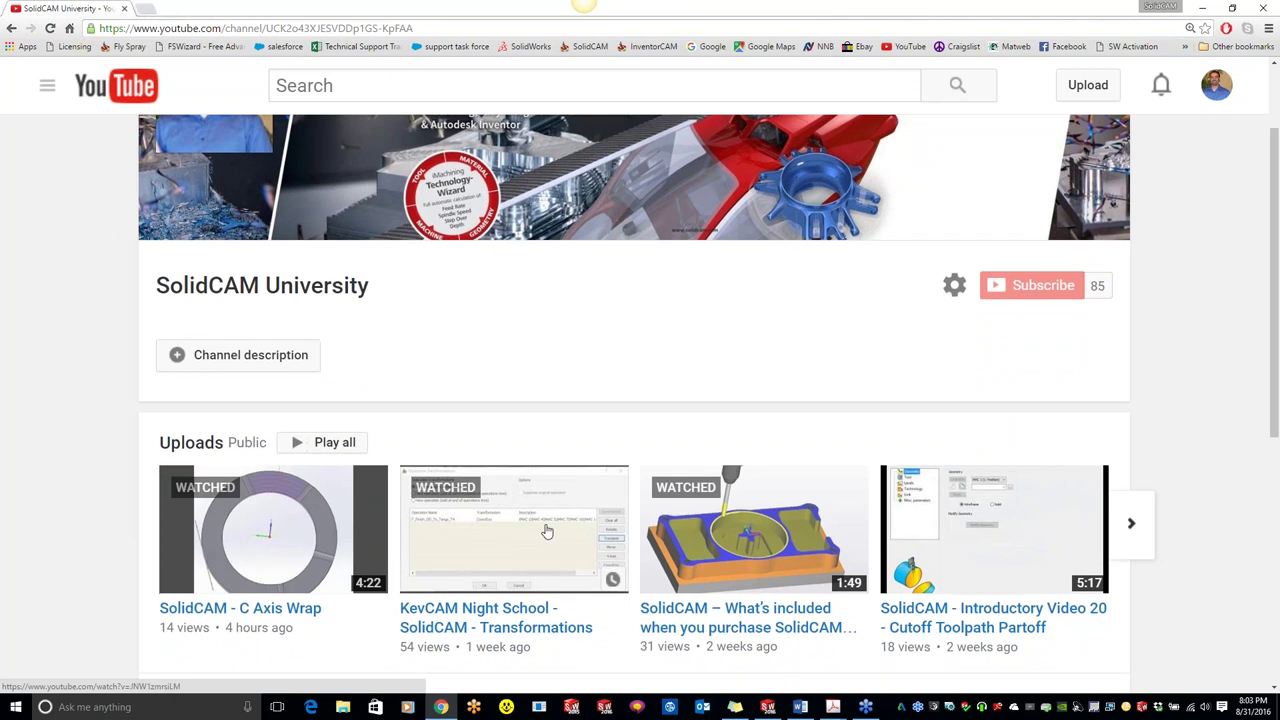
scroll(487, 530, "down", 1)
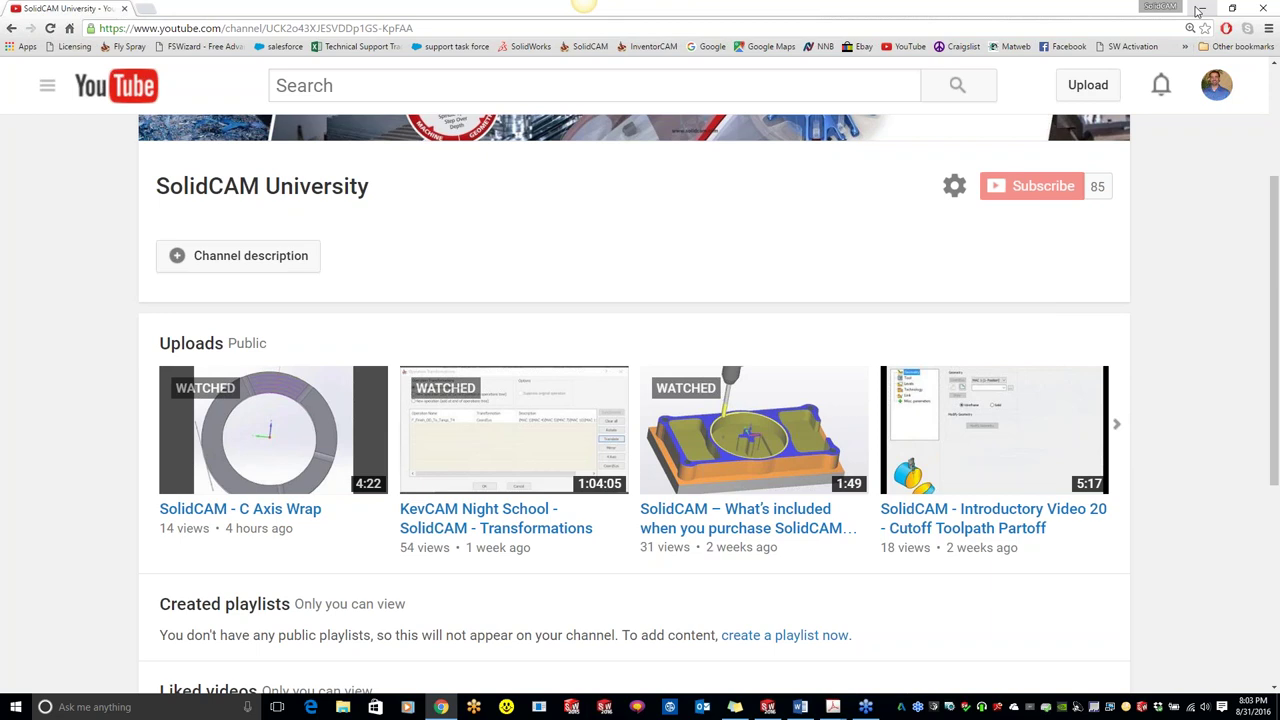
left_click(1199, 10)
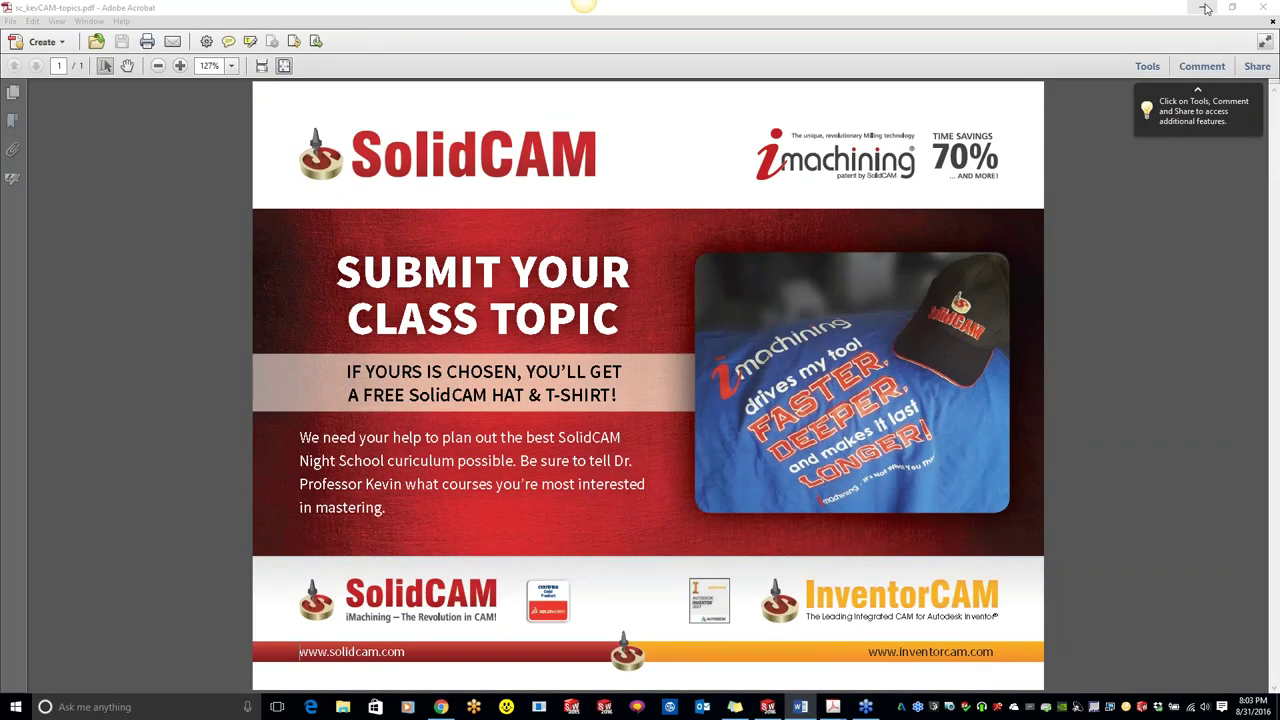
Minimize both Acrobat windows and deselect the part to reveal the GATE BOX CAM-Part
left_click(1205, 8)
left_click(1205, 8)
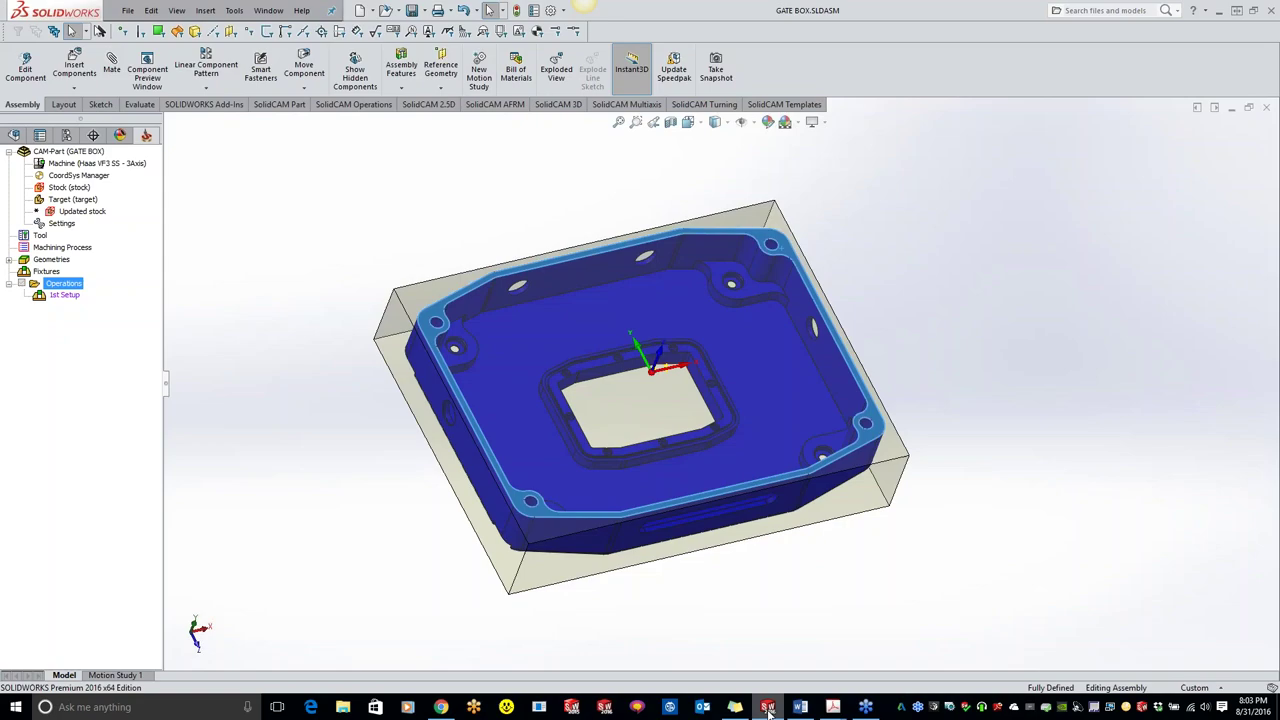
left_click(1100, 410)
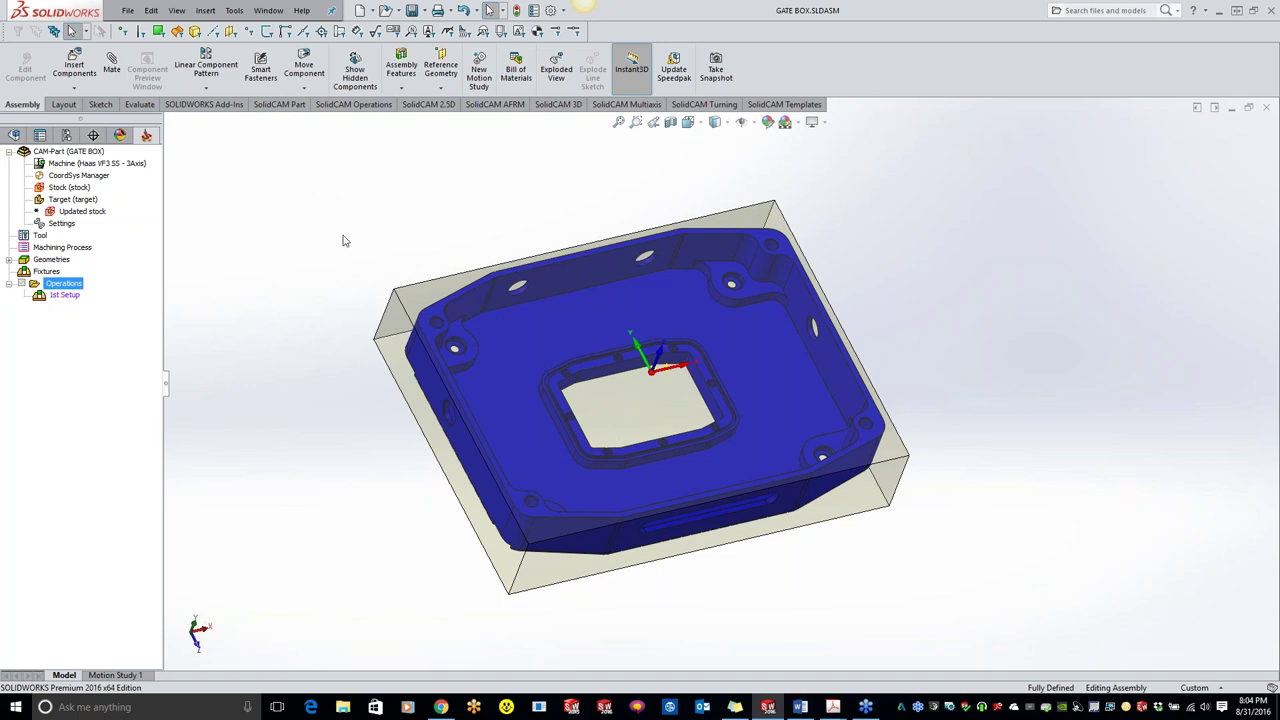
Add a probe operation under Operations, set its technology to Boss, and start defining geometry
right_click(75, 286)
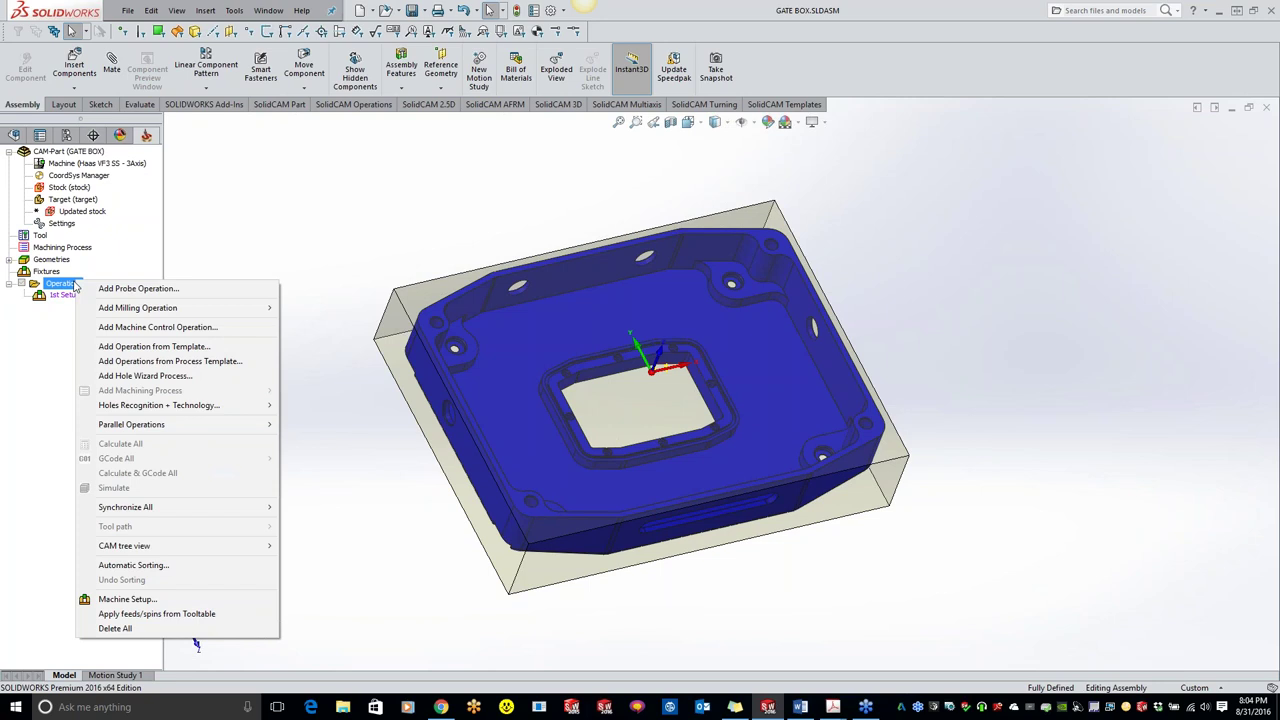
left_click(135, 288)
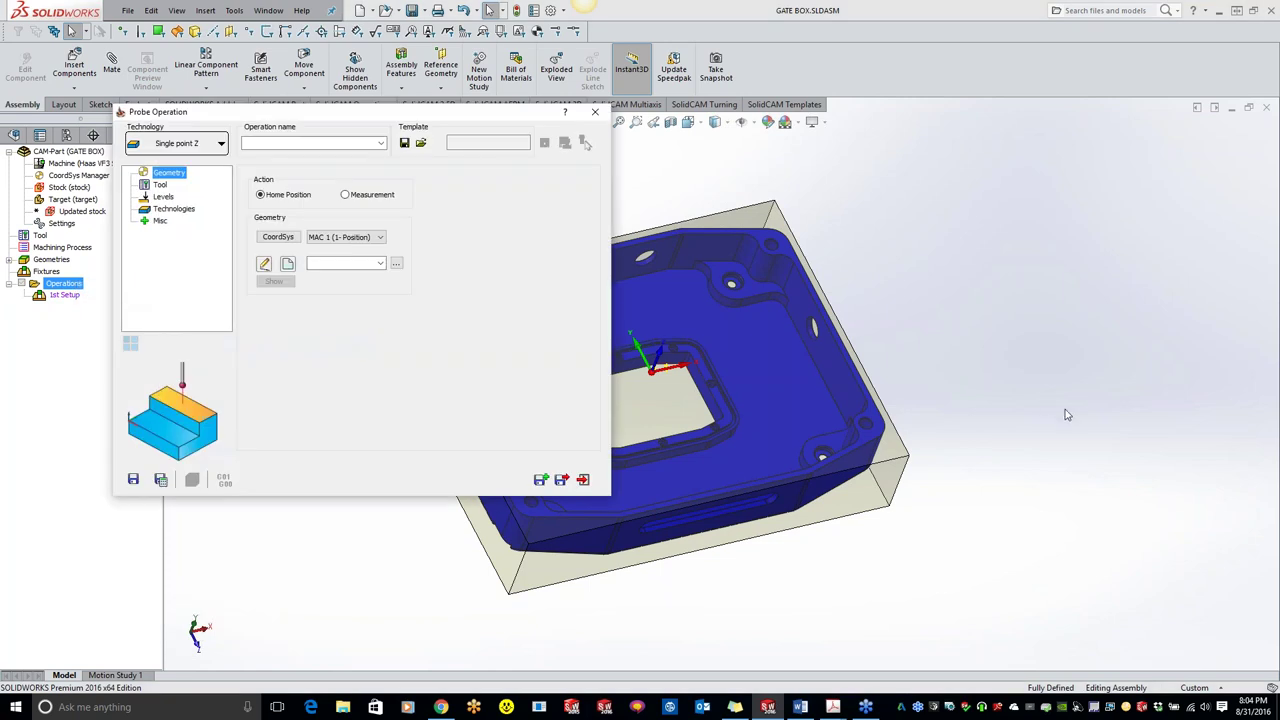
middle_click_drag(940, 476, 786, 352)
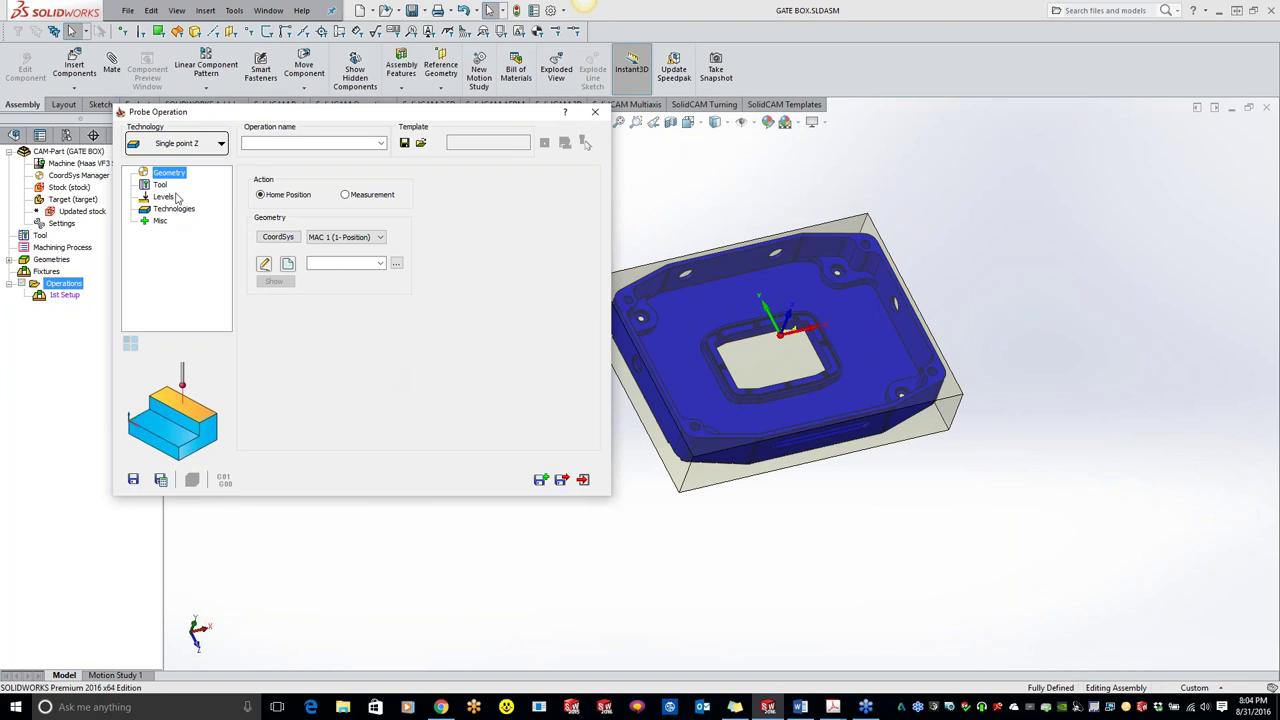
left_click(184, 142)
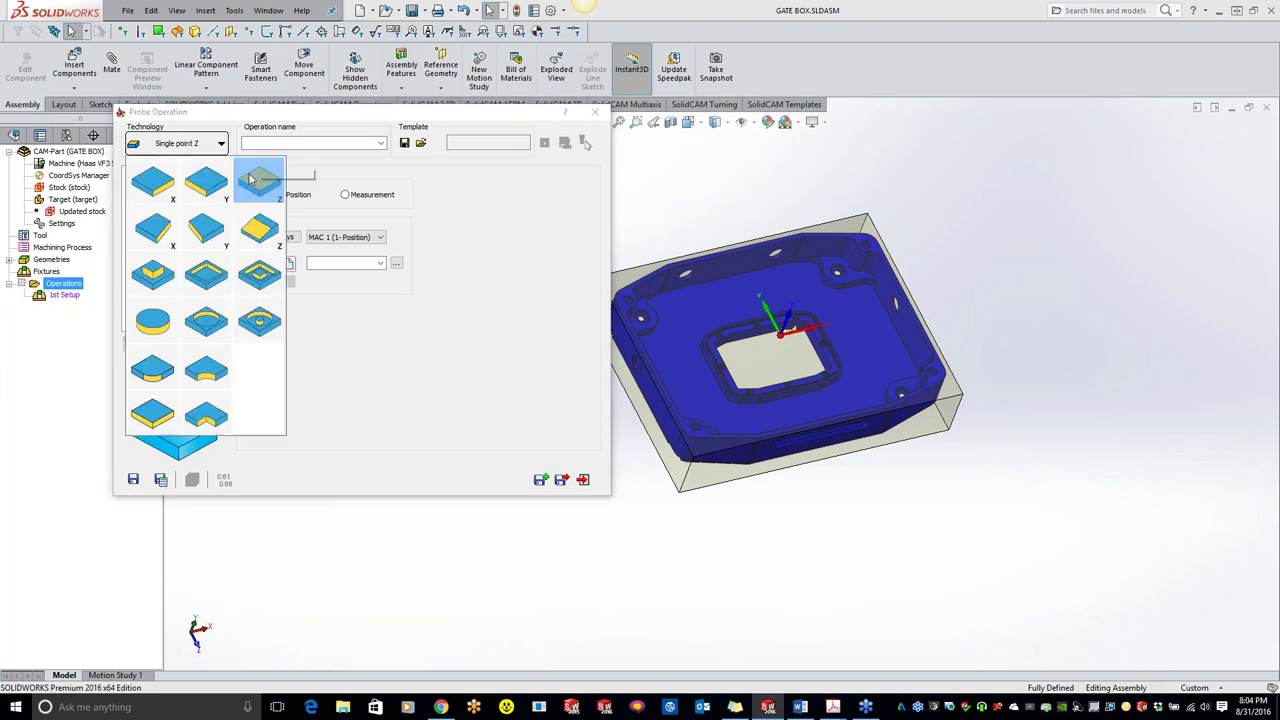
left_click(152, 275)
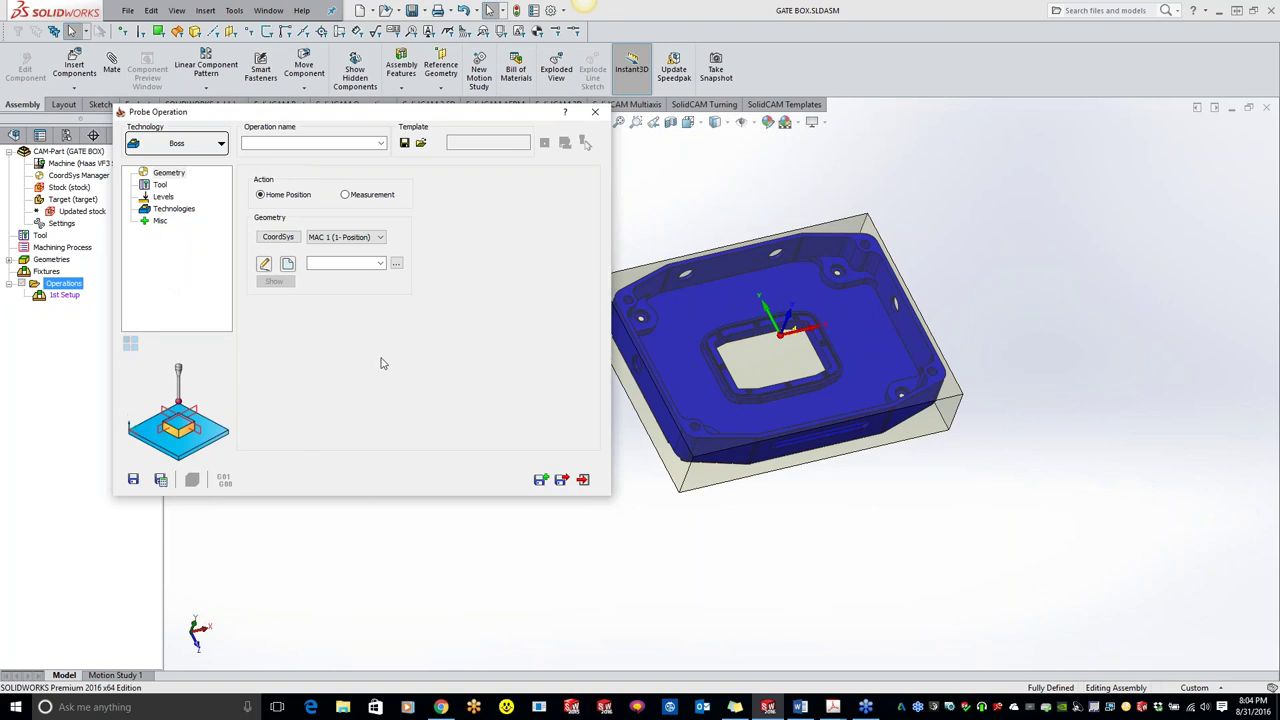
left_click(289, 264)
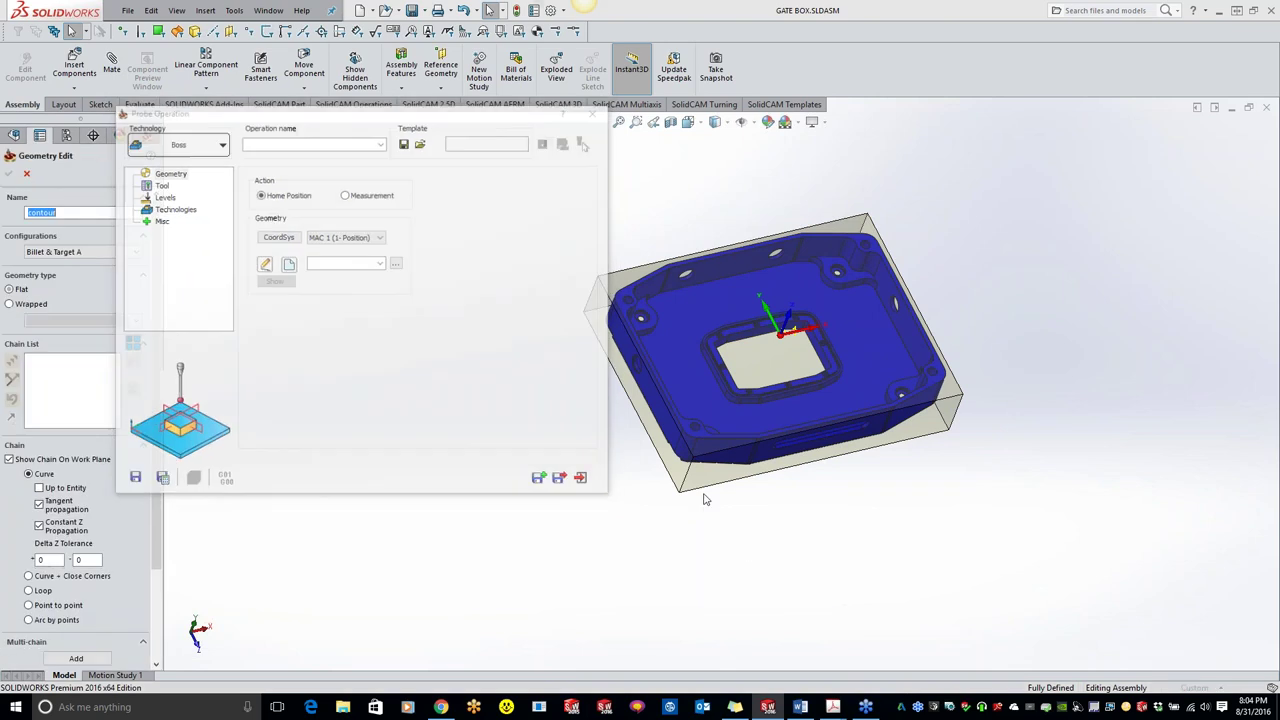
Confirm the part's outer edge chain as the 'contour' geometry, then bring up the 0.24-inch probe tool selection
left_click(700, 484)
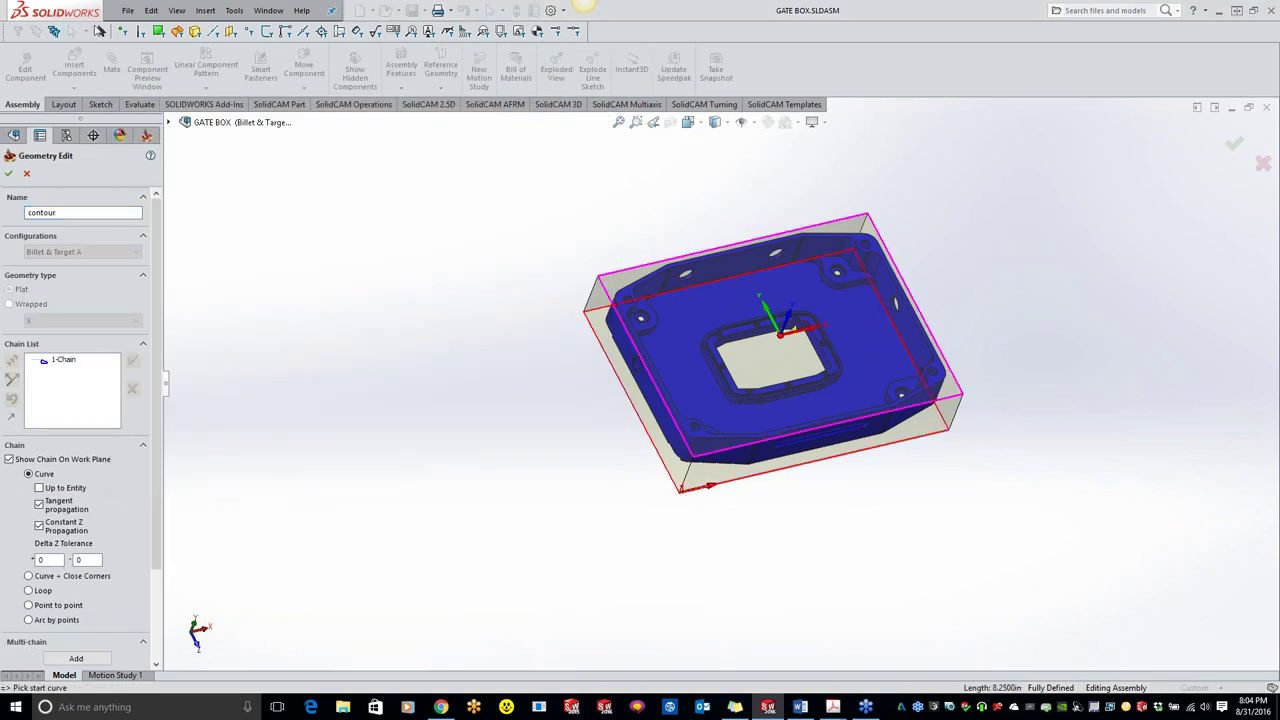
left_click(8, 173)
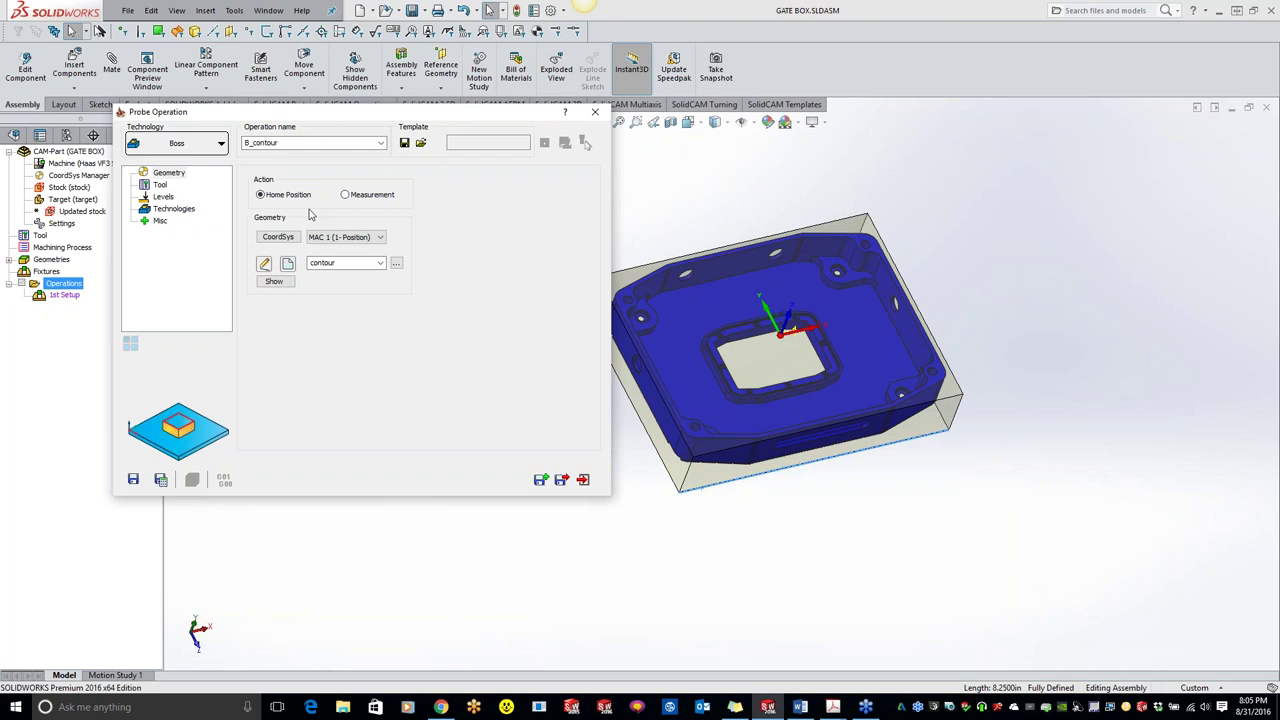
left_click(160, 185)
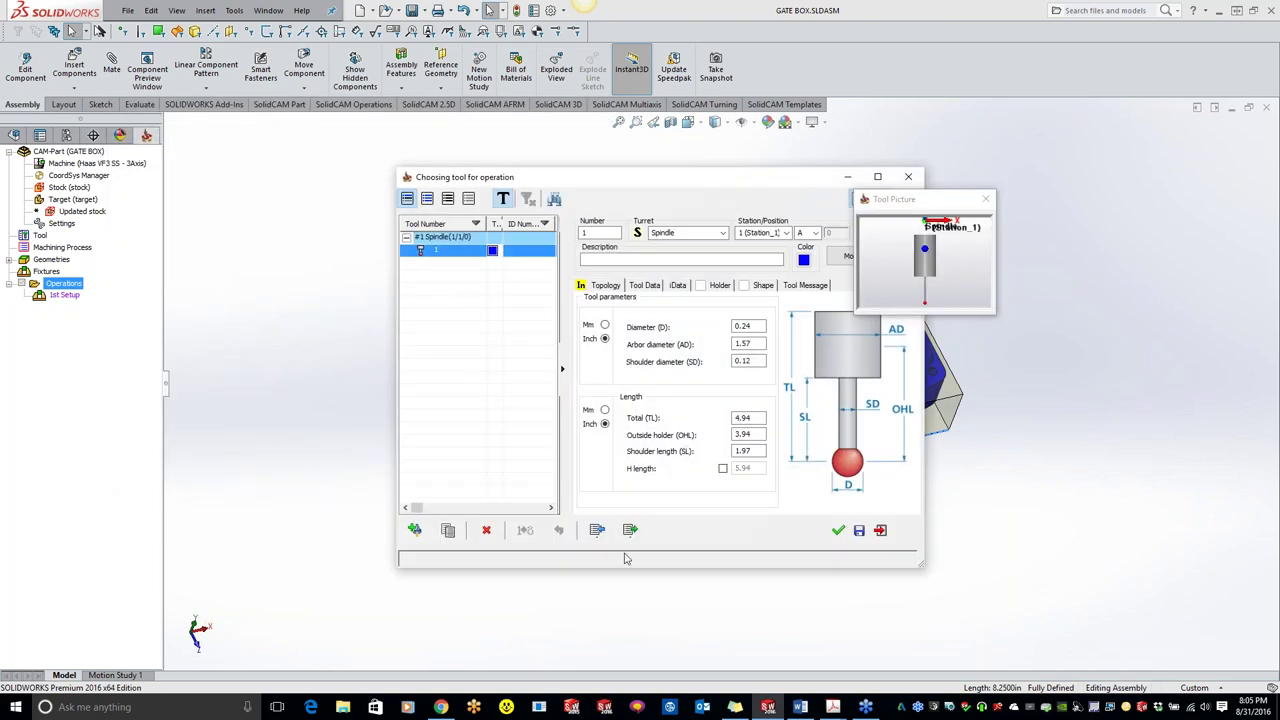
Accept 0.24-inch probe tool #1 and view Tech1 covering the 1-Chain contour
left_click(838, 530)
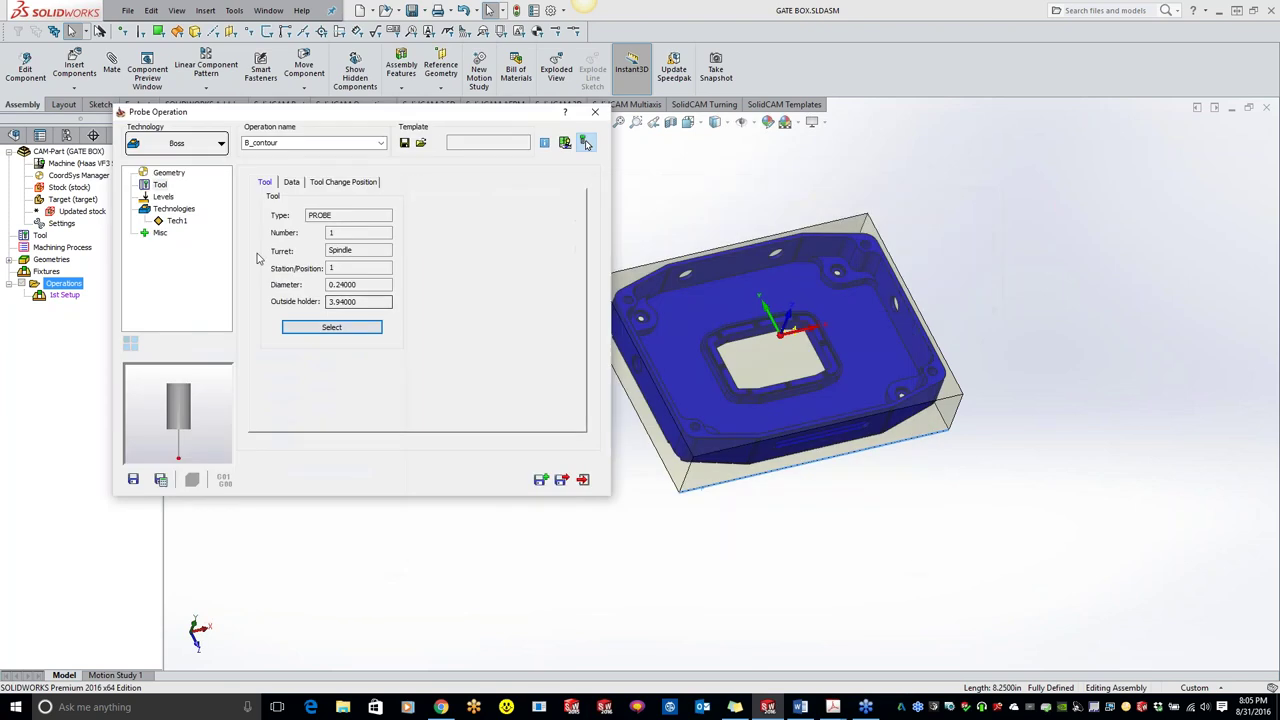
left_click(174, 209)
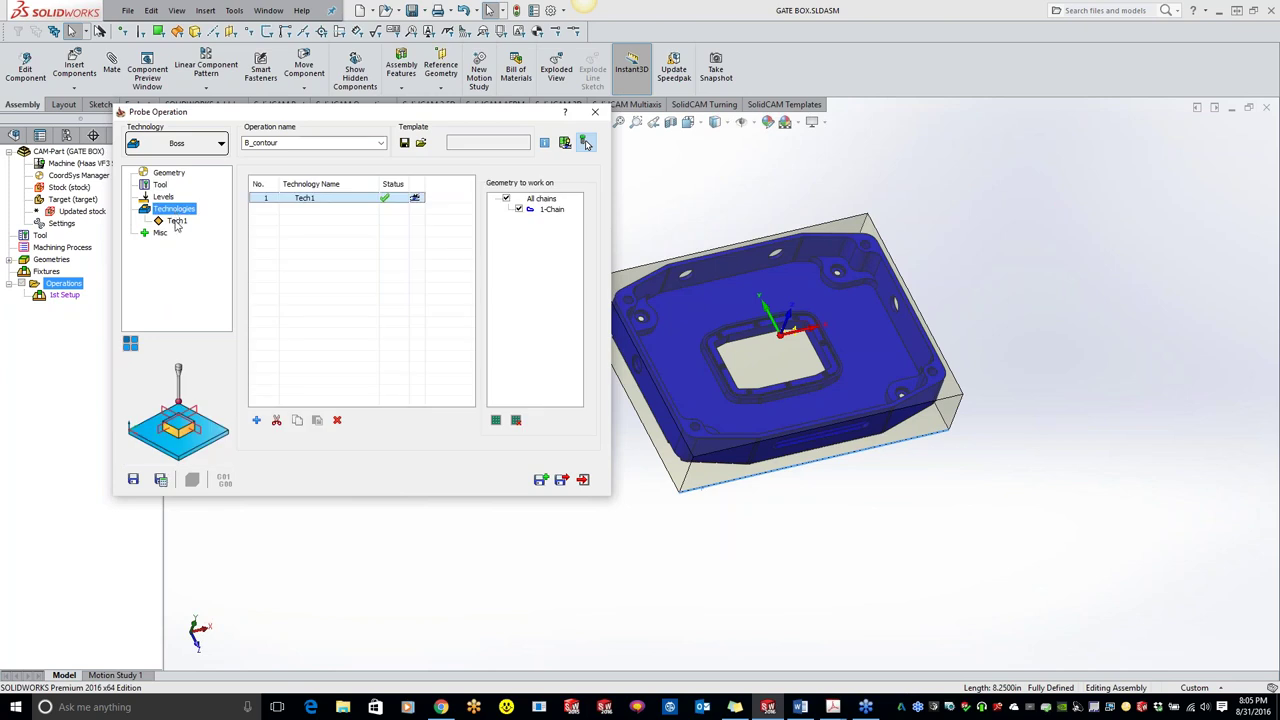
Open the Tech1 parameters, preview the probe toolpath, and set the measuring axis to X and Y
left_click(177, 221)
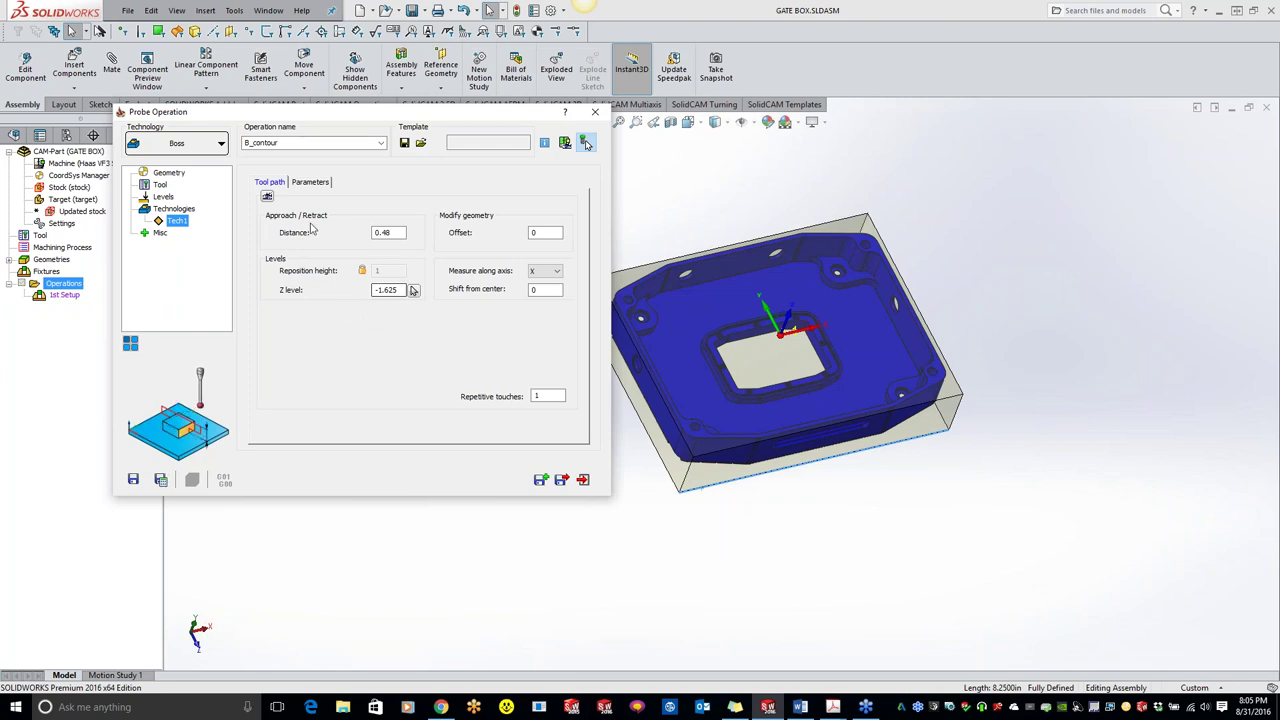
left_click(267, 197)
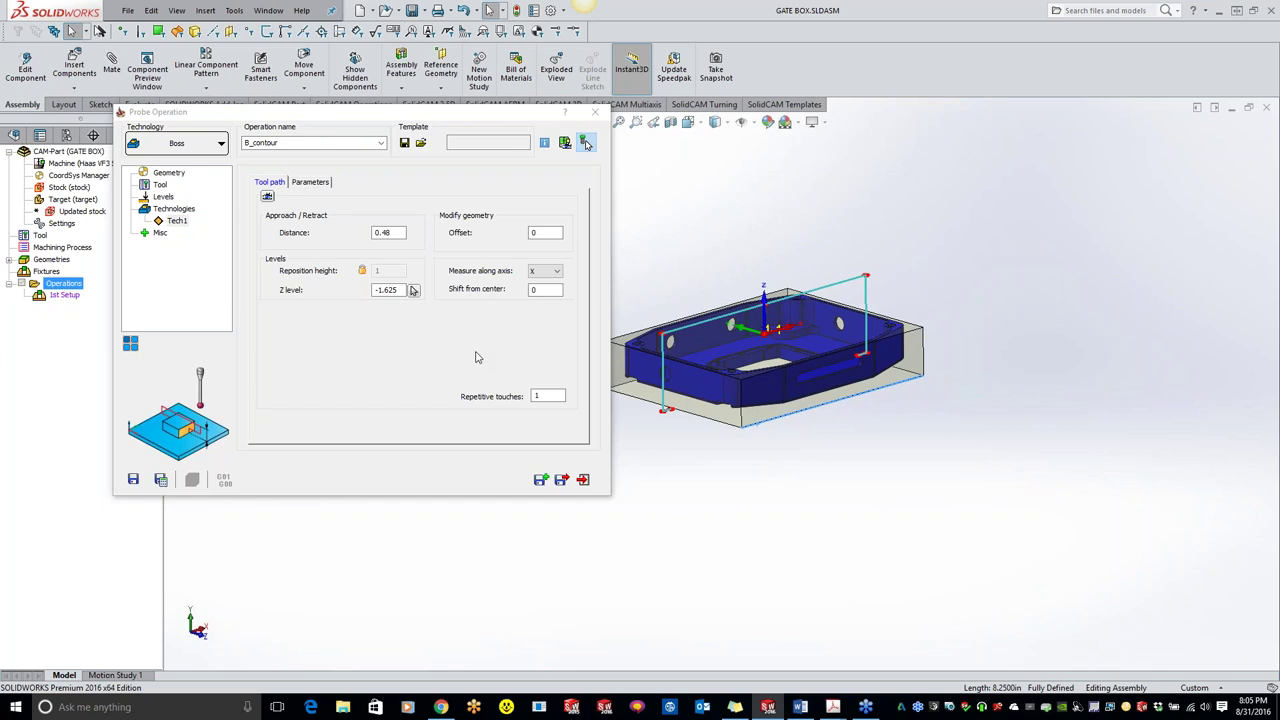
left_click(543, 272)
left_click(545, 300)
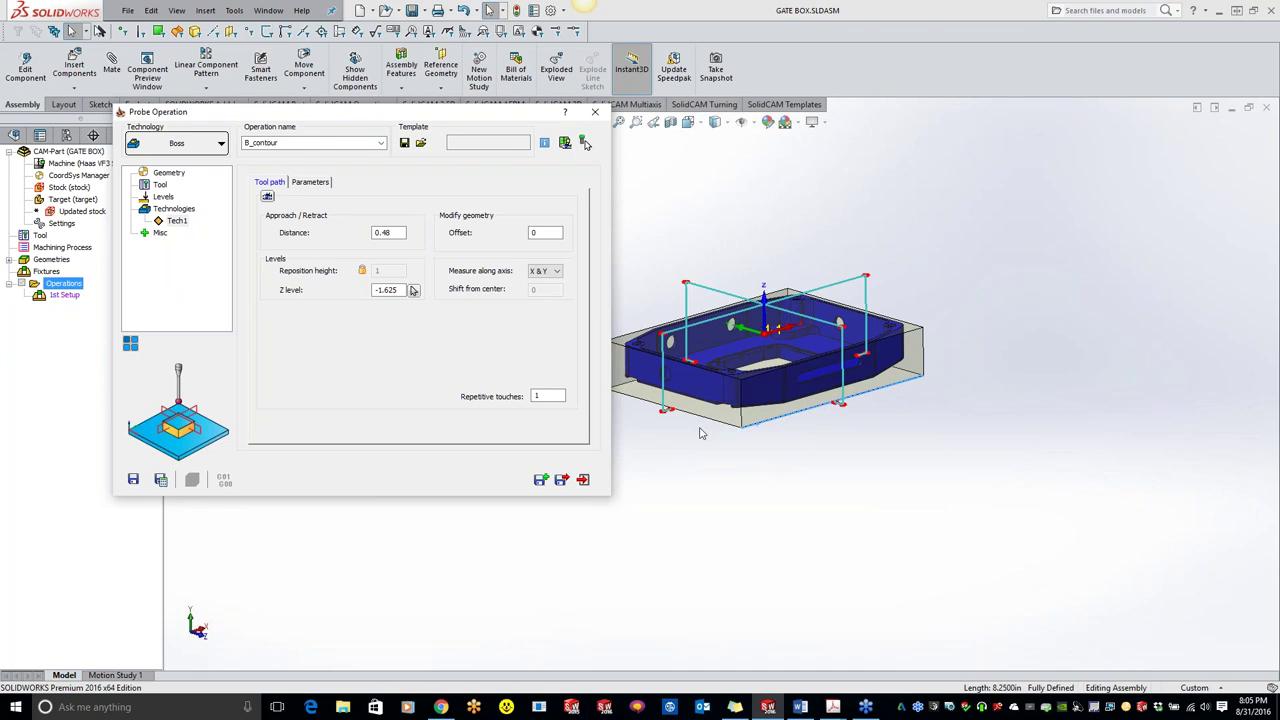
Enter a Z level of -1.7828 and spin the approach distance to 0.55874
left_click_drag(401, 290, 380, 291)
left_click(400, 290)
key("ctrl+a")
type("-1.7828")
scroll(400, 290, "up", 7)
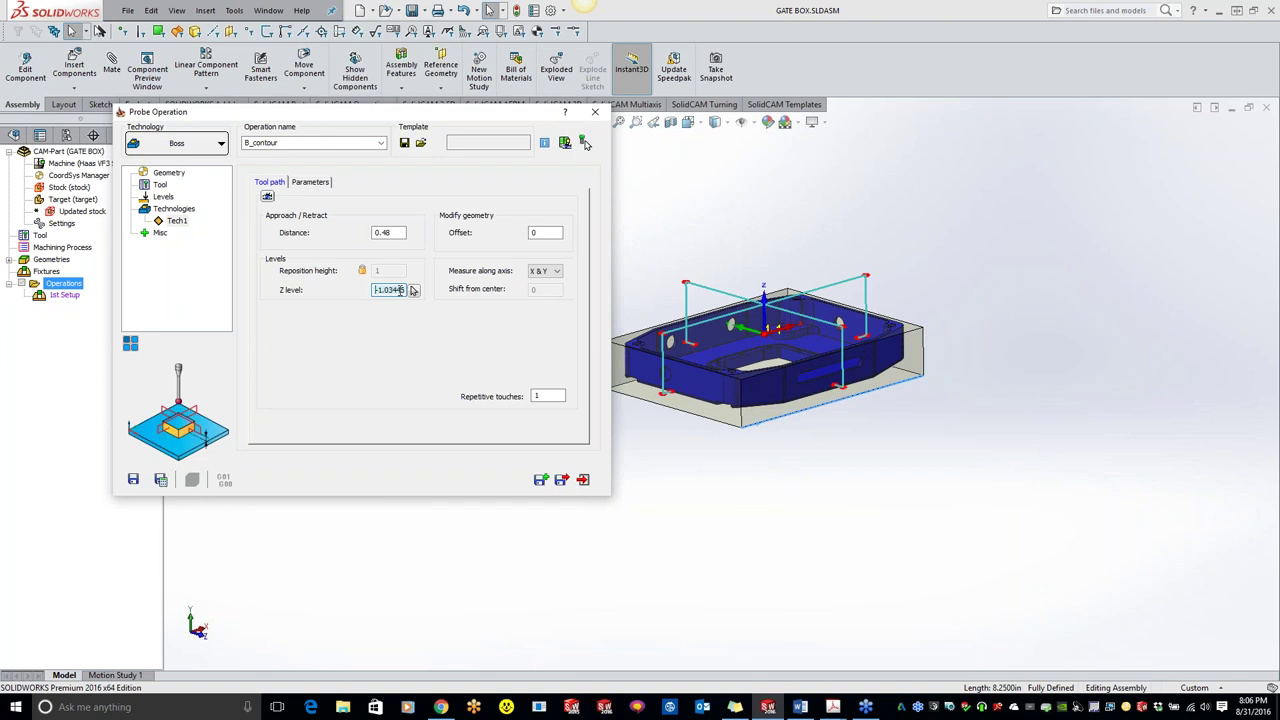
scroll(412, 290, "down", 2)
scroll(412, 290, "down", 1)
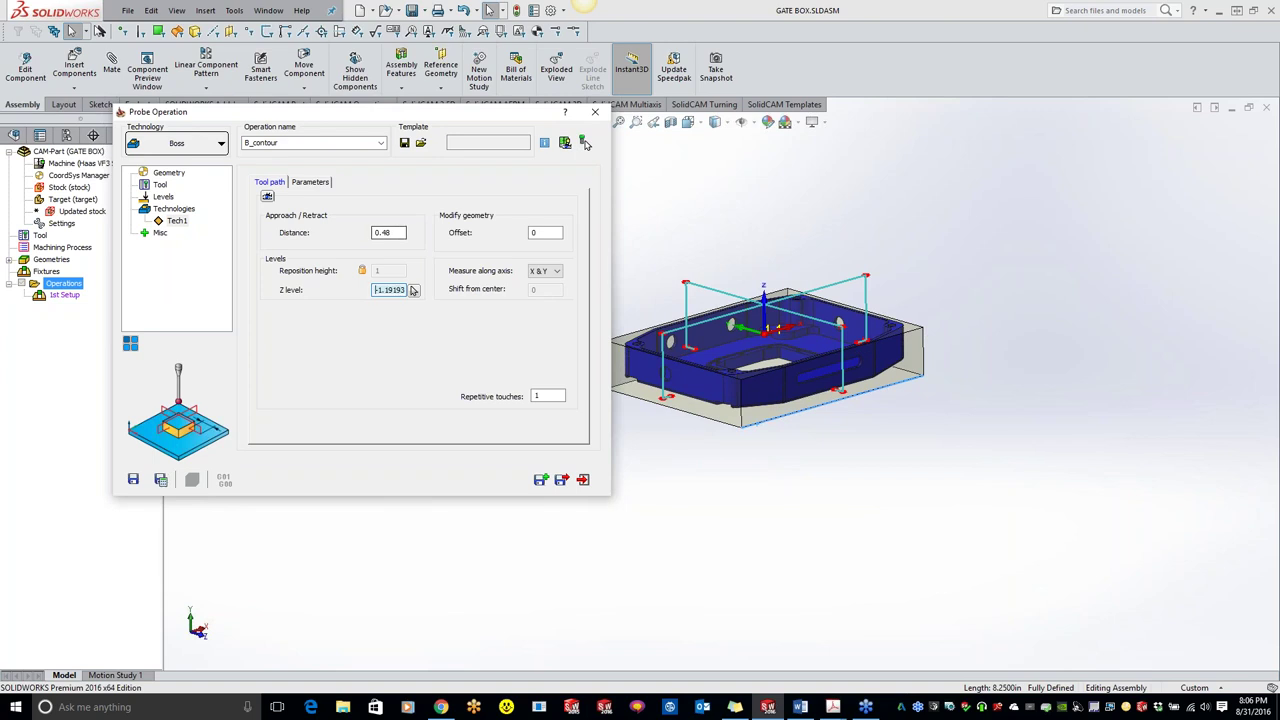
left_click(401, 232)
scroll(395, 232, "up", 6)
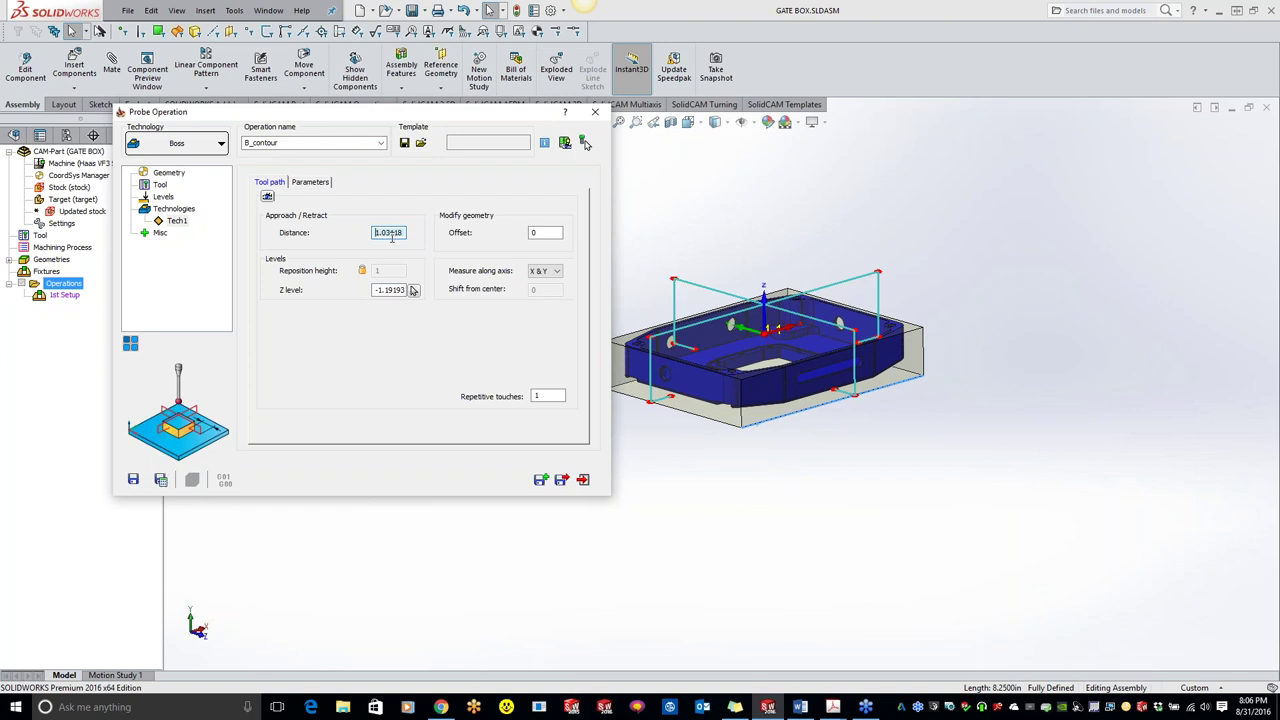
scroll(391, 234, "down", 7)
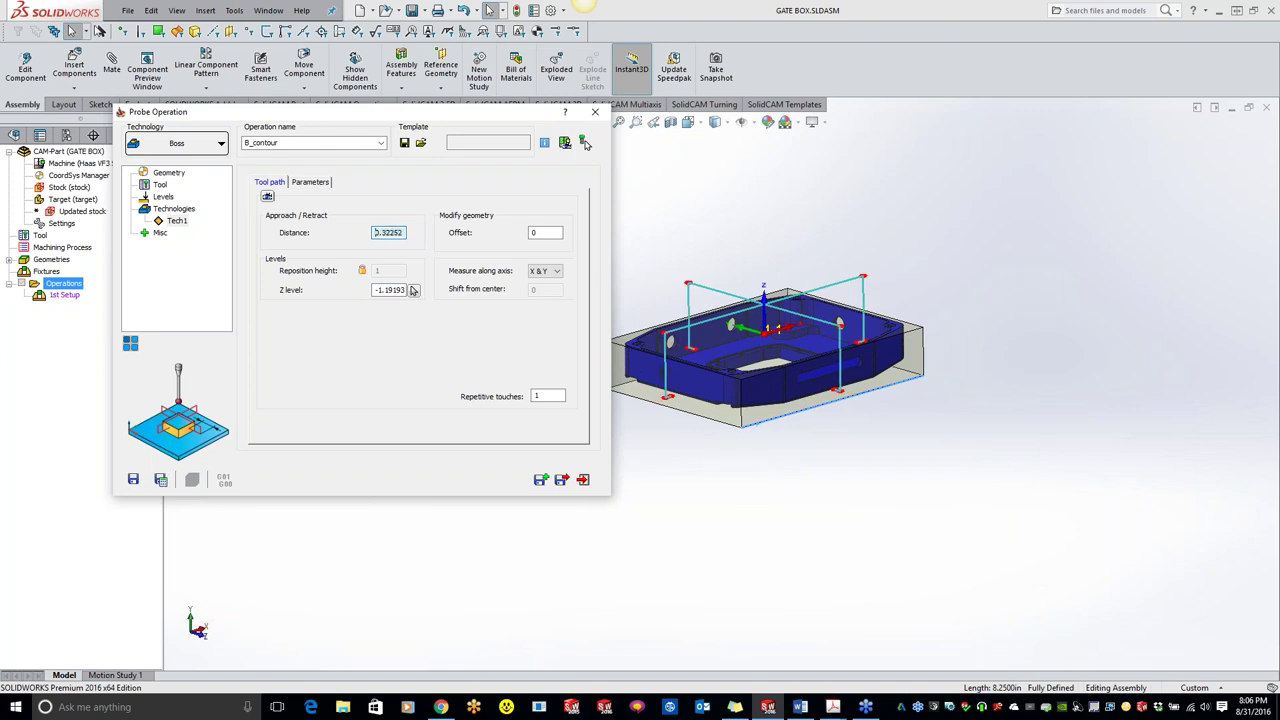
scroll(413, 290, "up", 3)
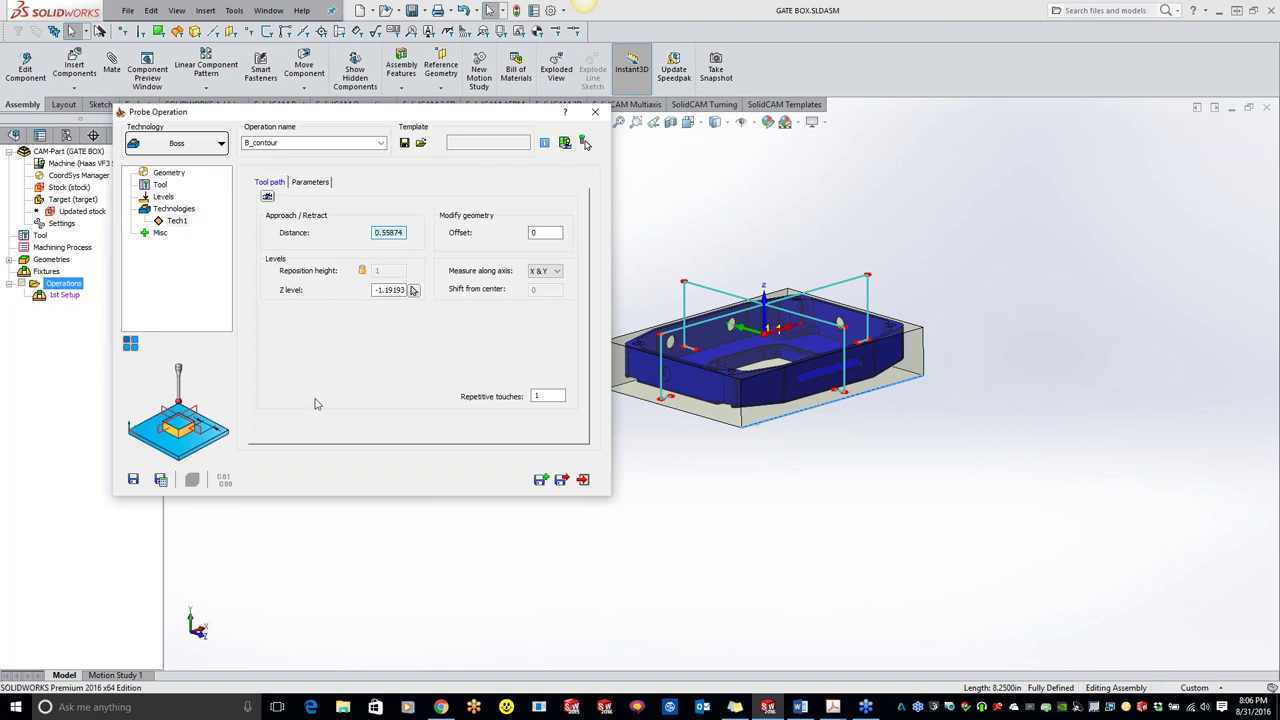
Pick the Z level -0.75886 from the edge-on model and save B_contour
middle_click_drag(741, 446, 965, 438)
left_click(413, 290)
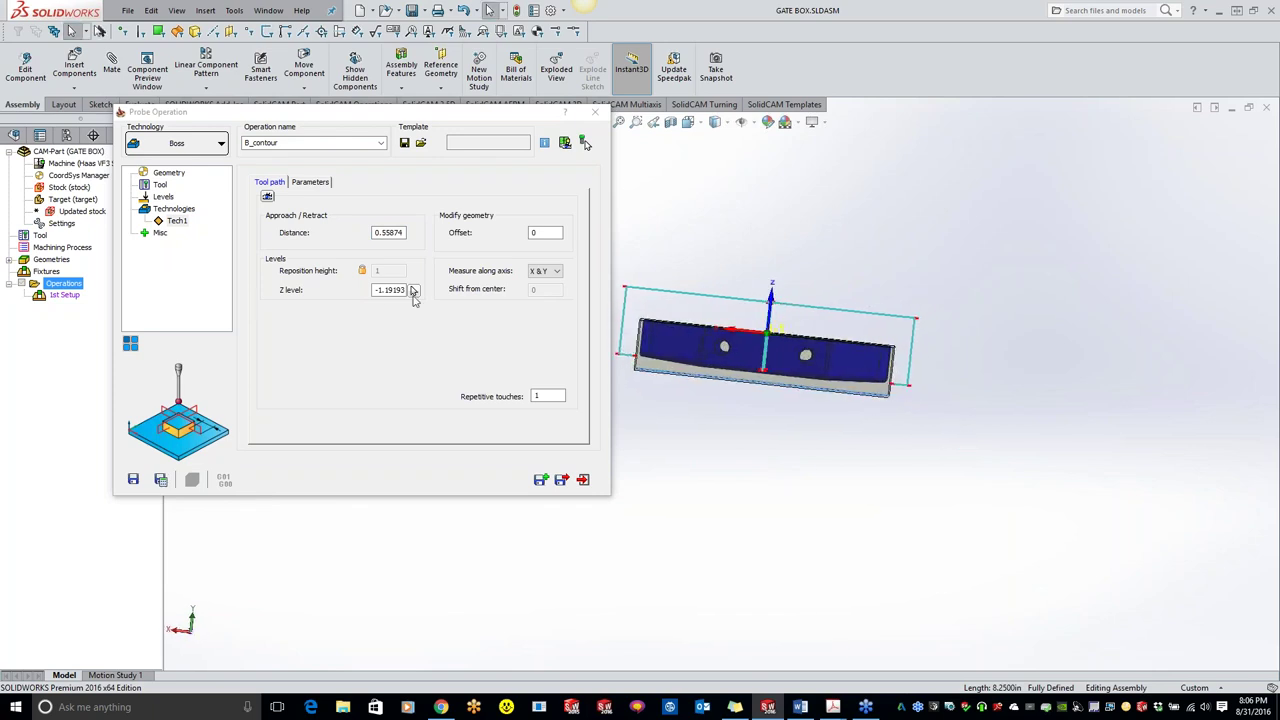
double_click(396, 290)
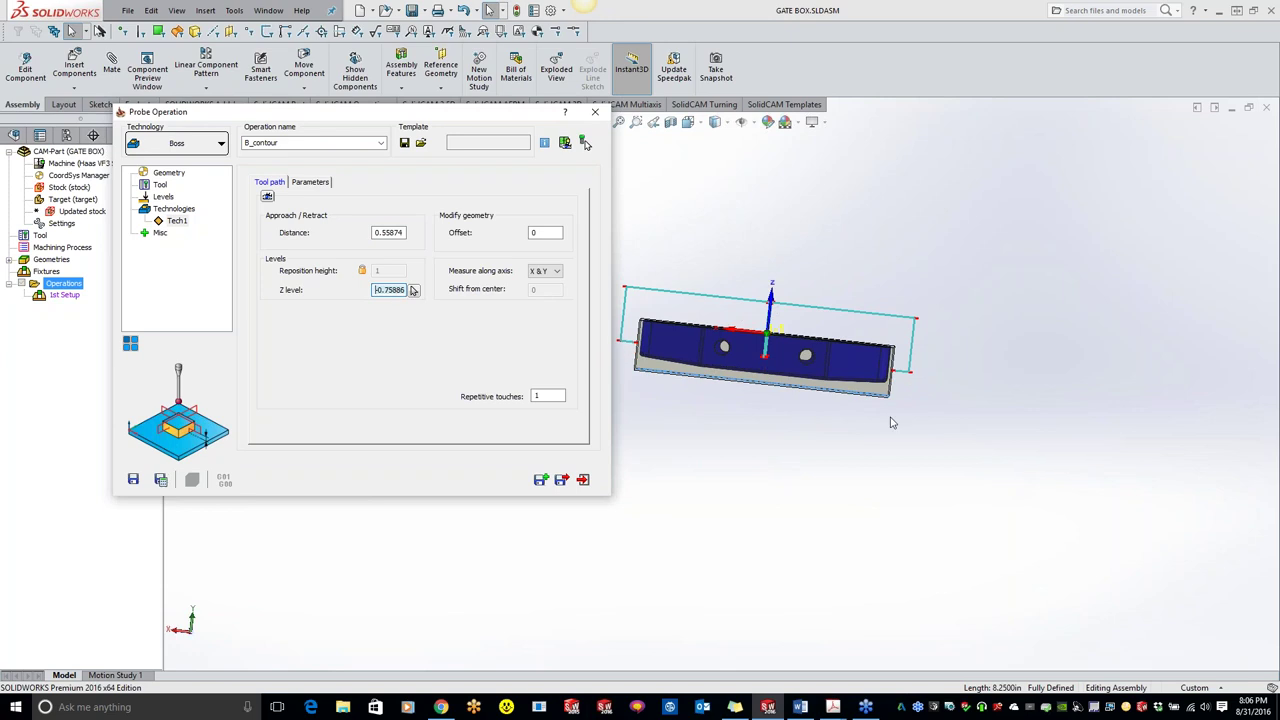
middle_click_drag(893, 423, 634, 515)
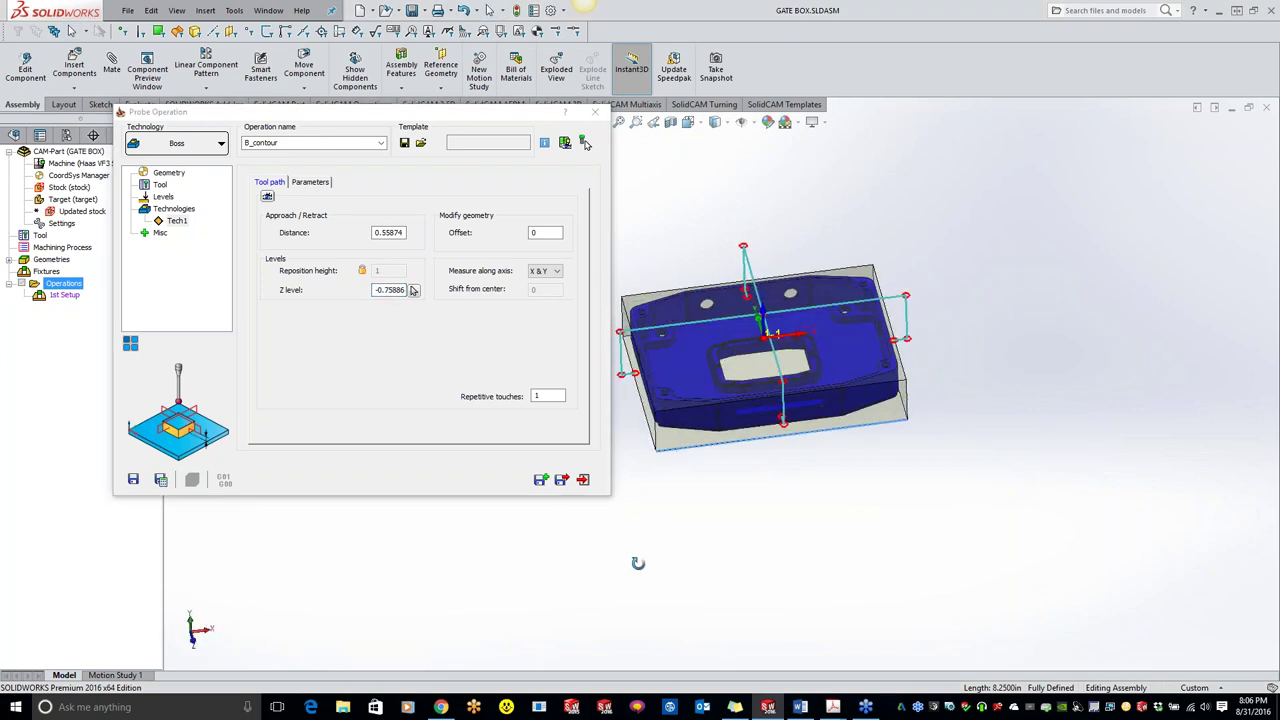
left_click(161, 480)
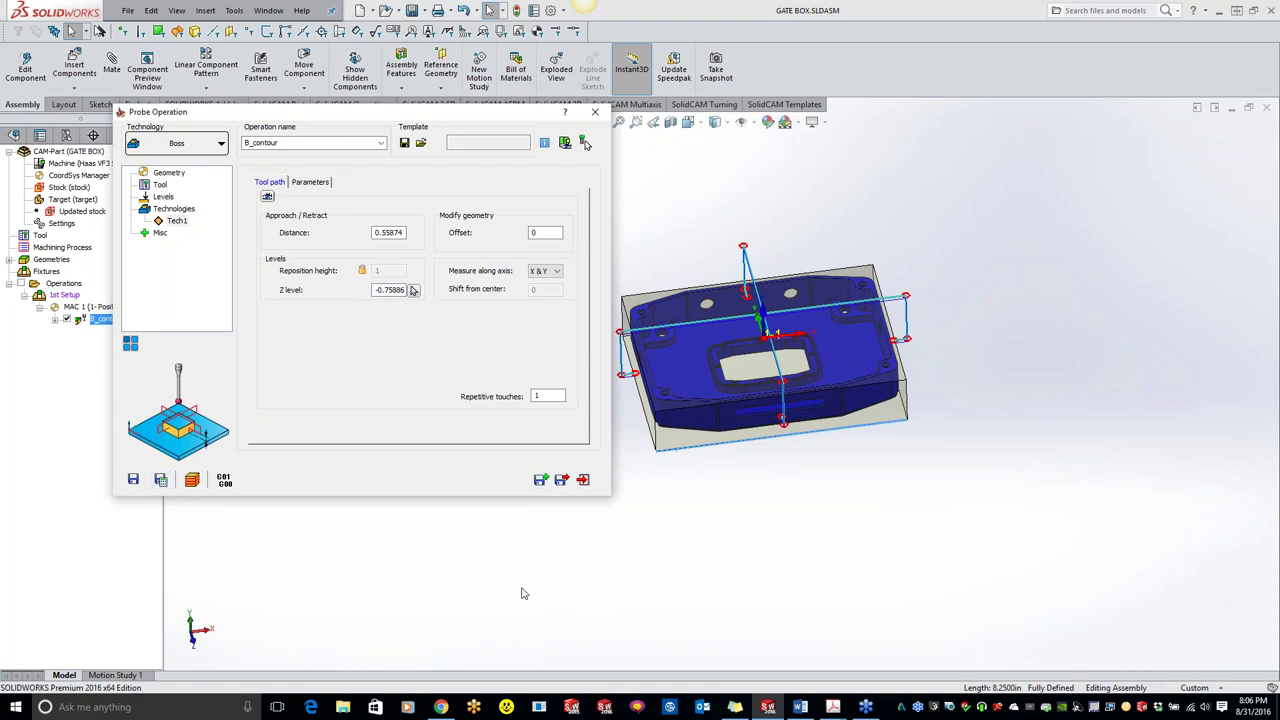
left_click(192, 480)
left_click(240, 226)
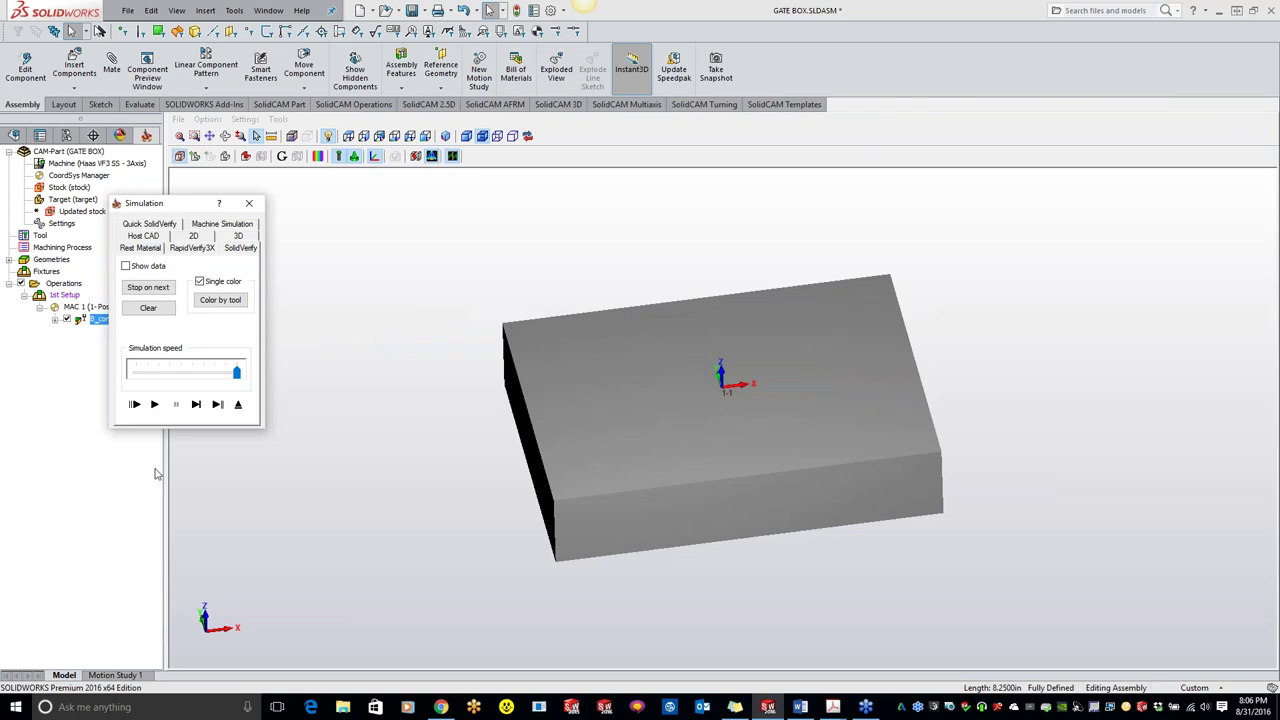
left_click_drag(236, 372, 147, 373)
left_click(155, 405)
left_click(249, 203)
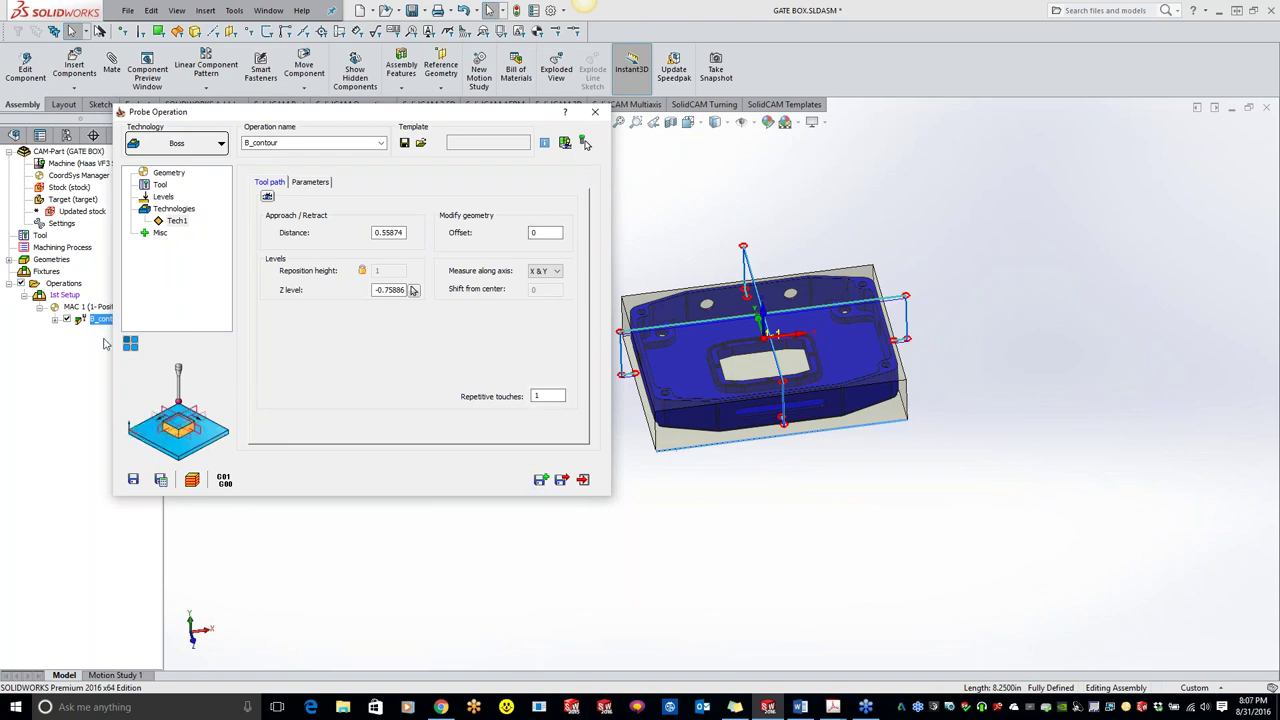
Create B_contour_1, try Single point Z with a picked corner point, then exit without saving
left_click(540, 479)
left_click(195, 143)
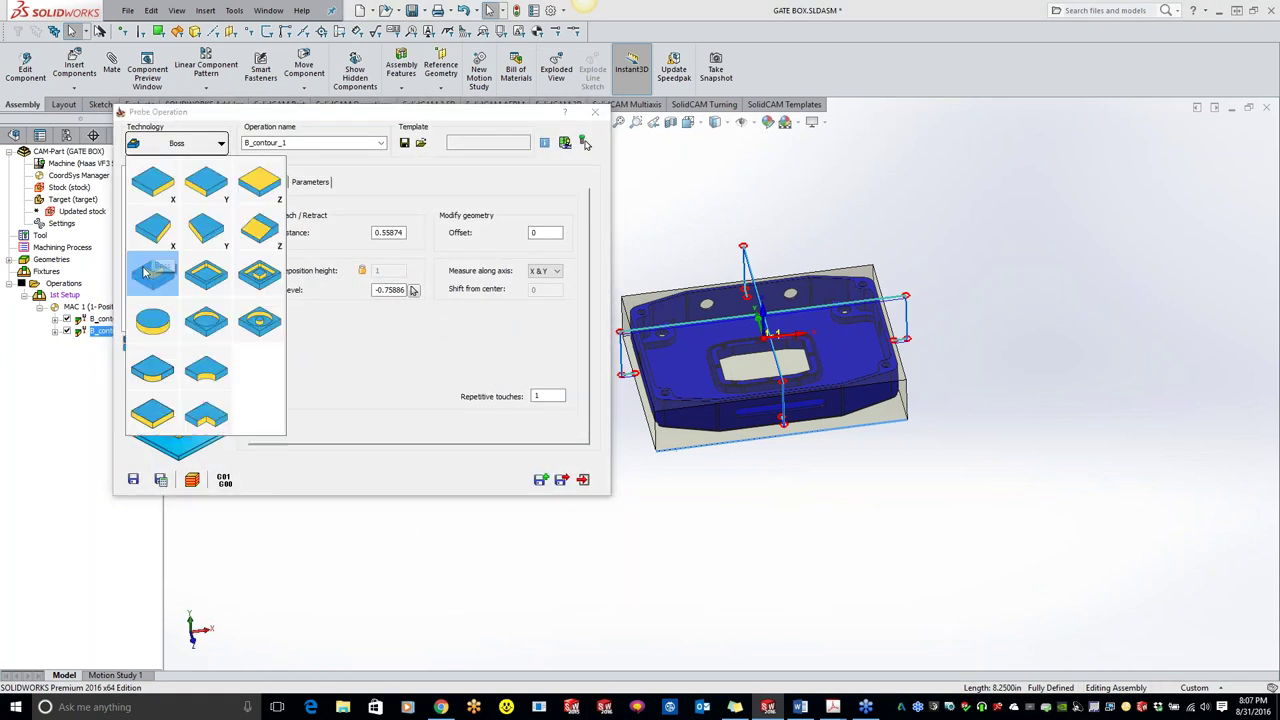
left_click(256, 180)
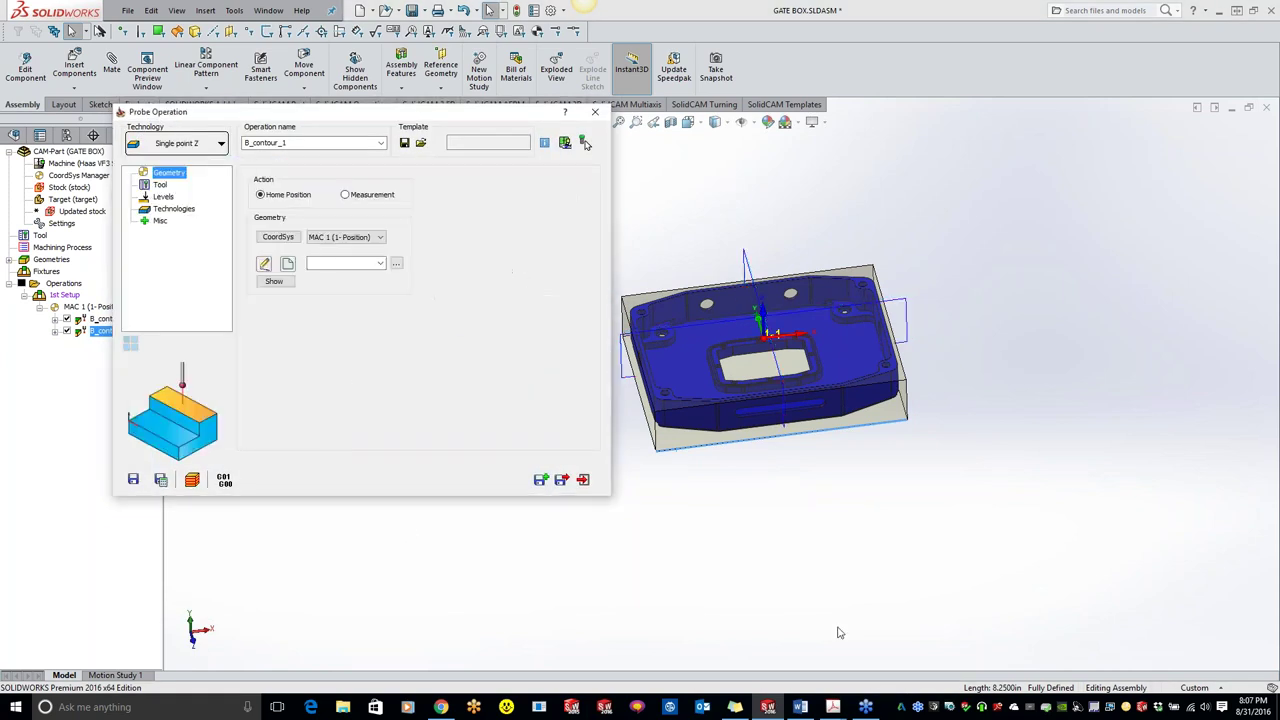
left_click(264, 263)
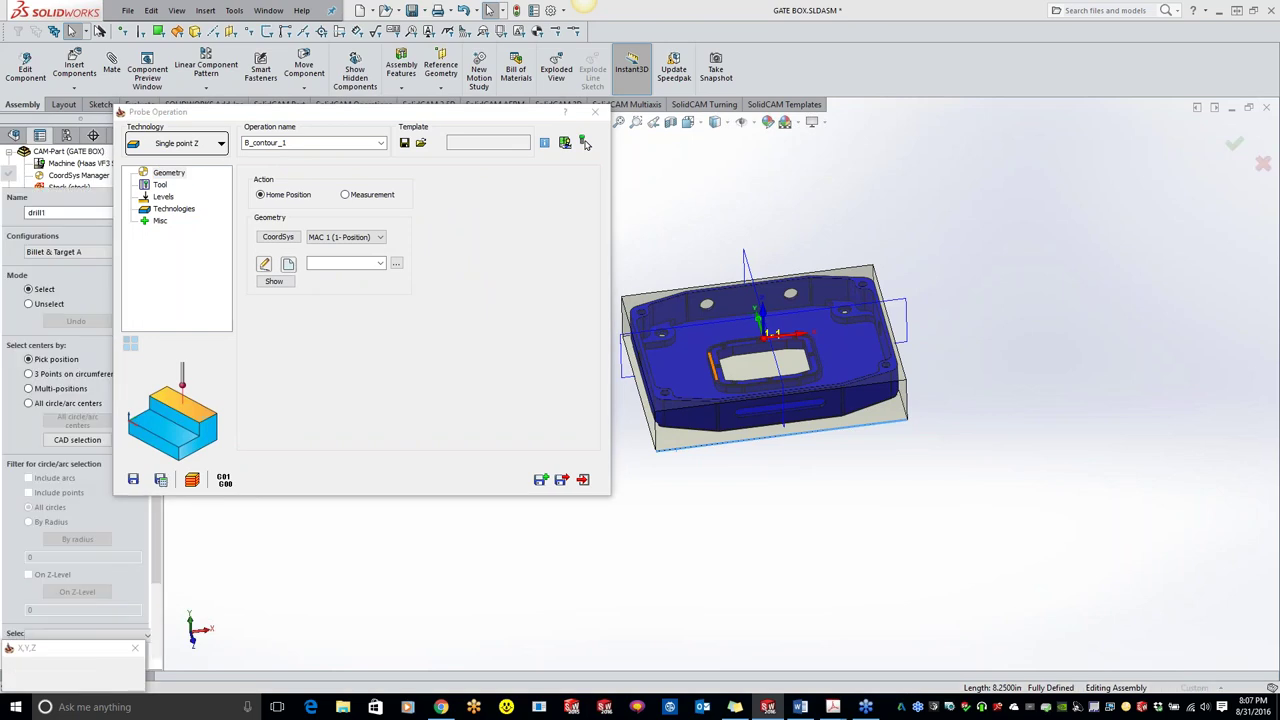
scroll(660, 300, "down", 5)
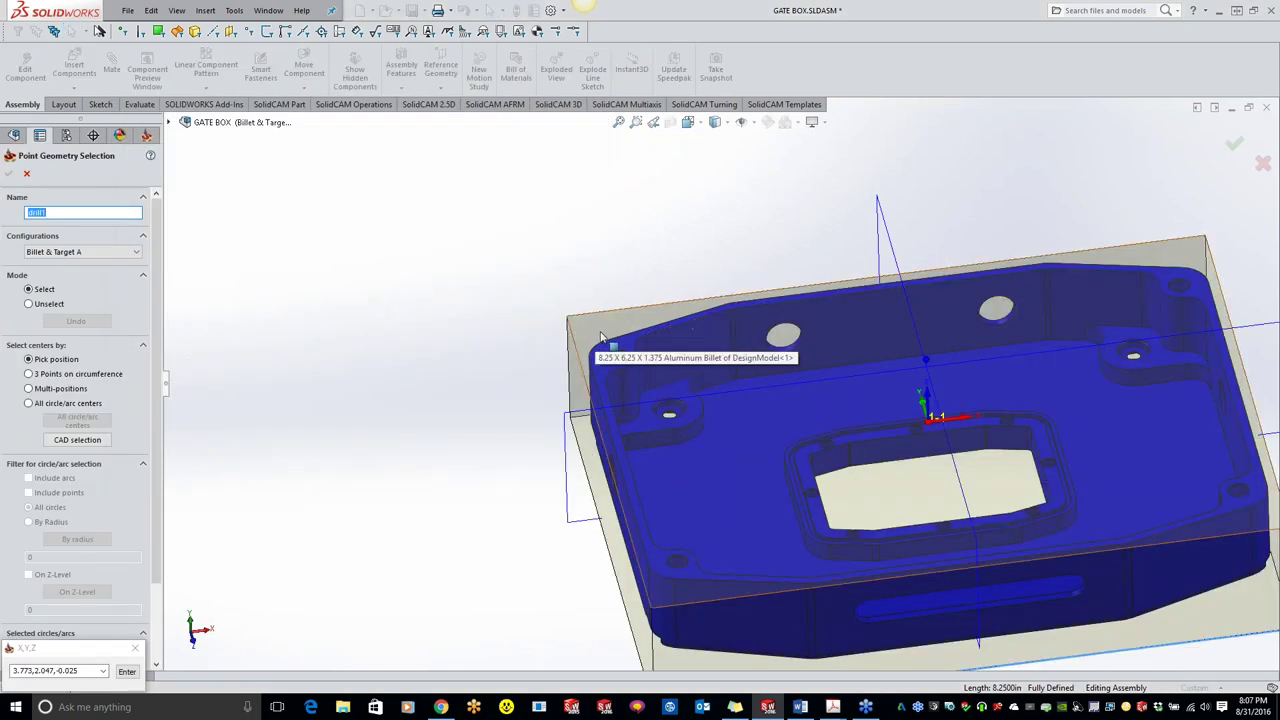
left_click(600, 335)
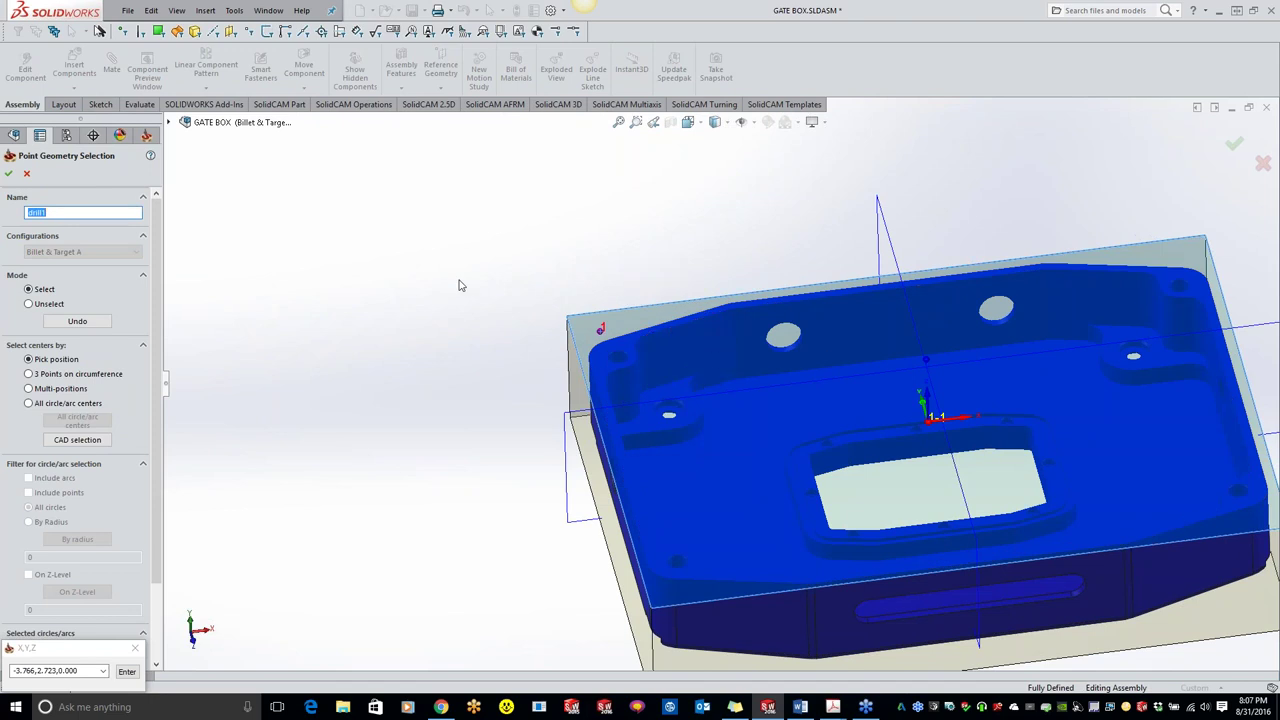
left_click(28, 175)
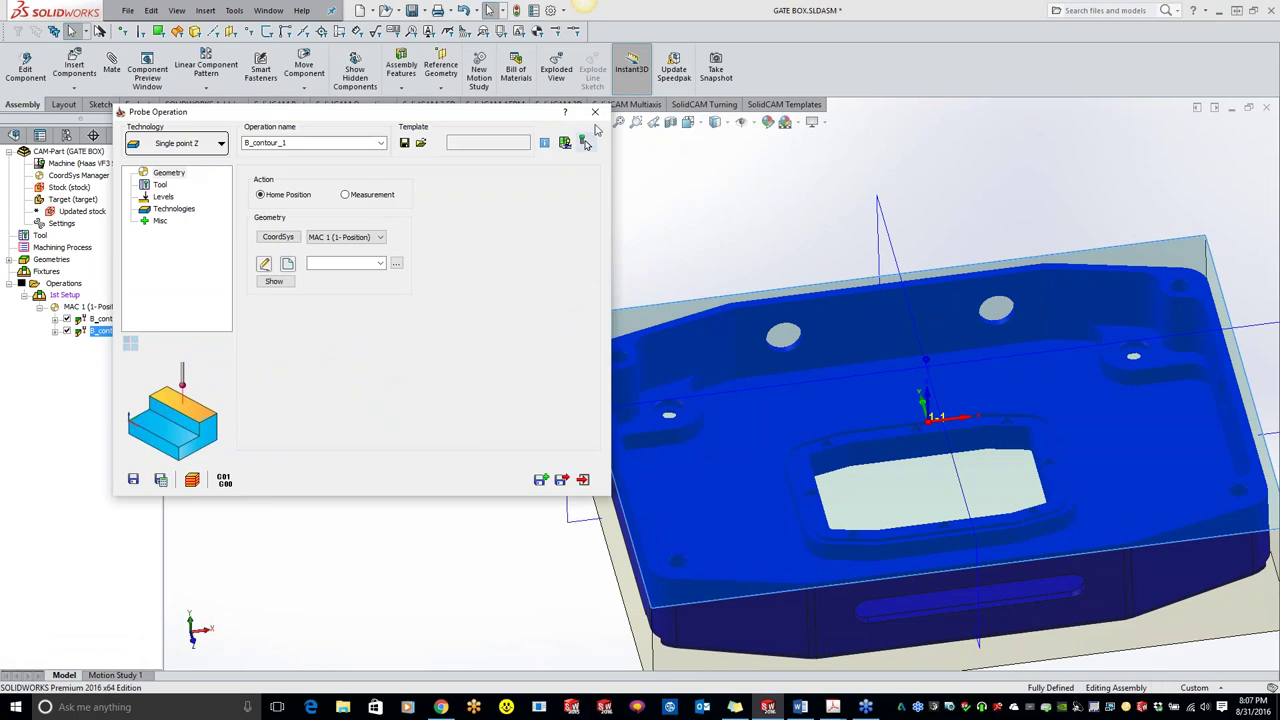
left_click(583, 479)
left_click(574, 370)
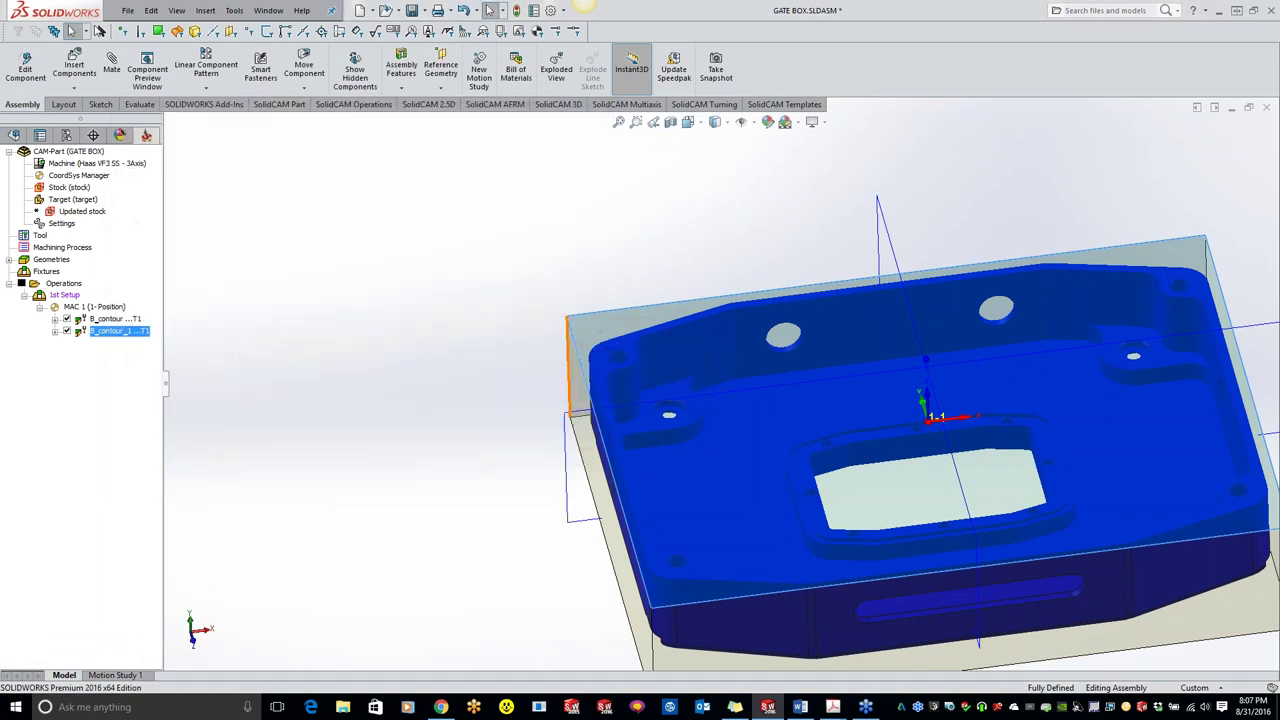
Sketch a reference point on the part's top near its far right corner
scroll(720, 420, "up", 3)
middle_click_drag(720, 420, 940, 406)
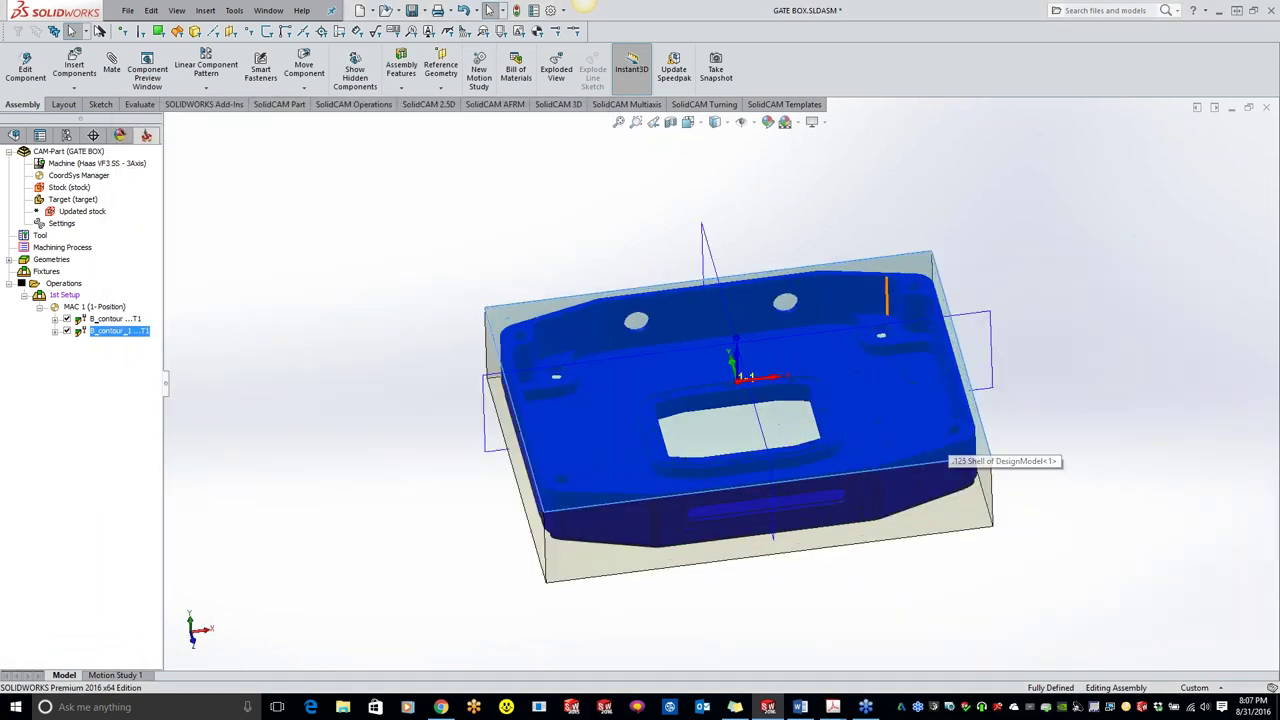
right_click(912, 272)
left_click(945, 230)
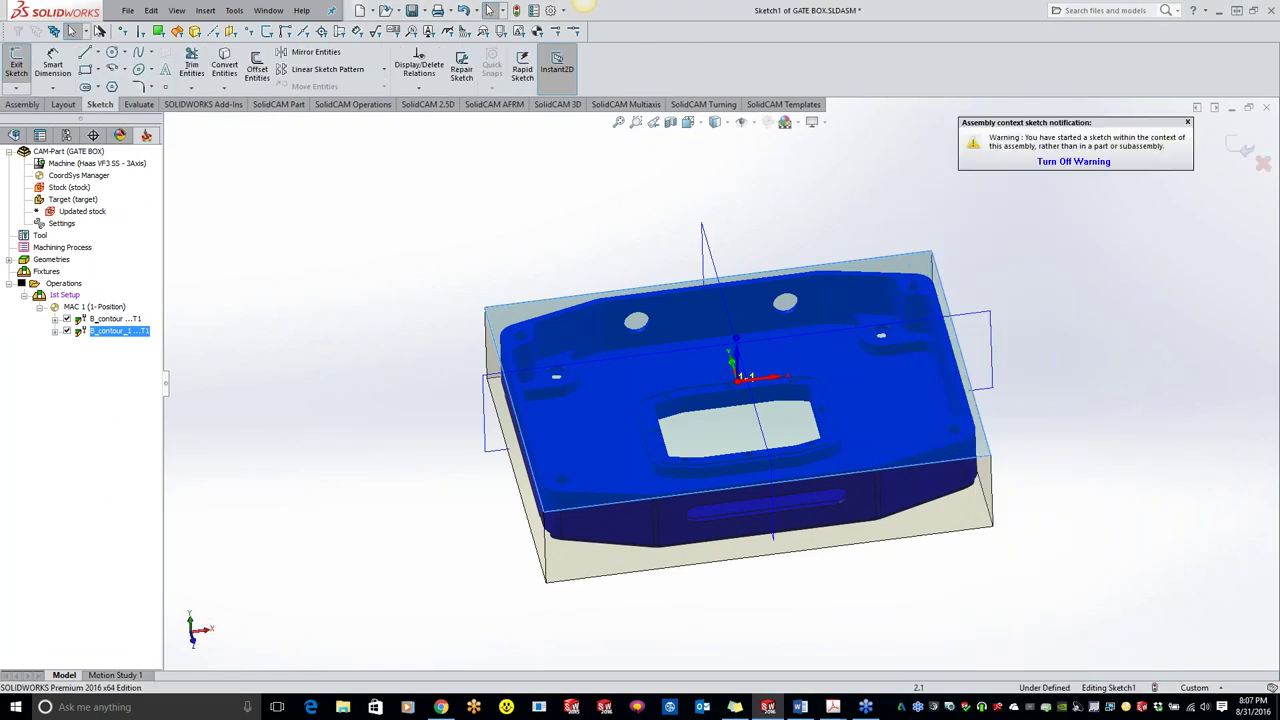
left_click(165, 86)
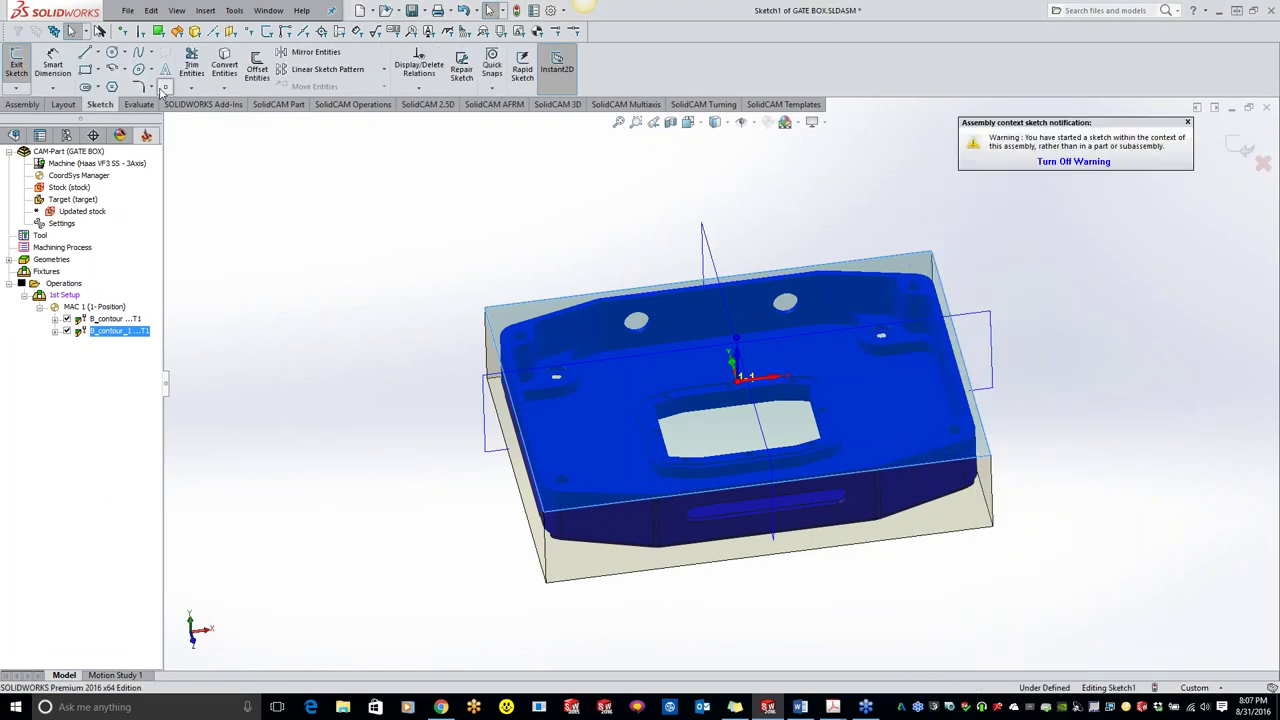
left_click(891, 267)
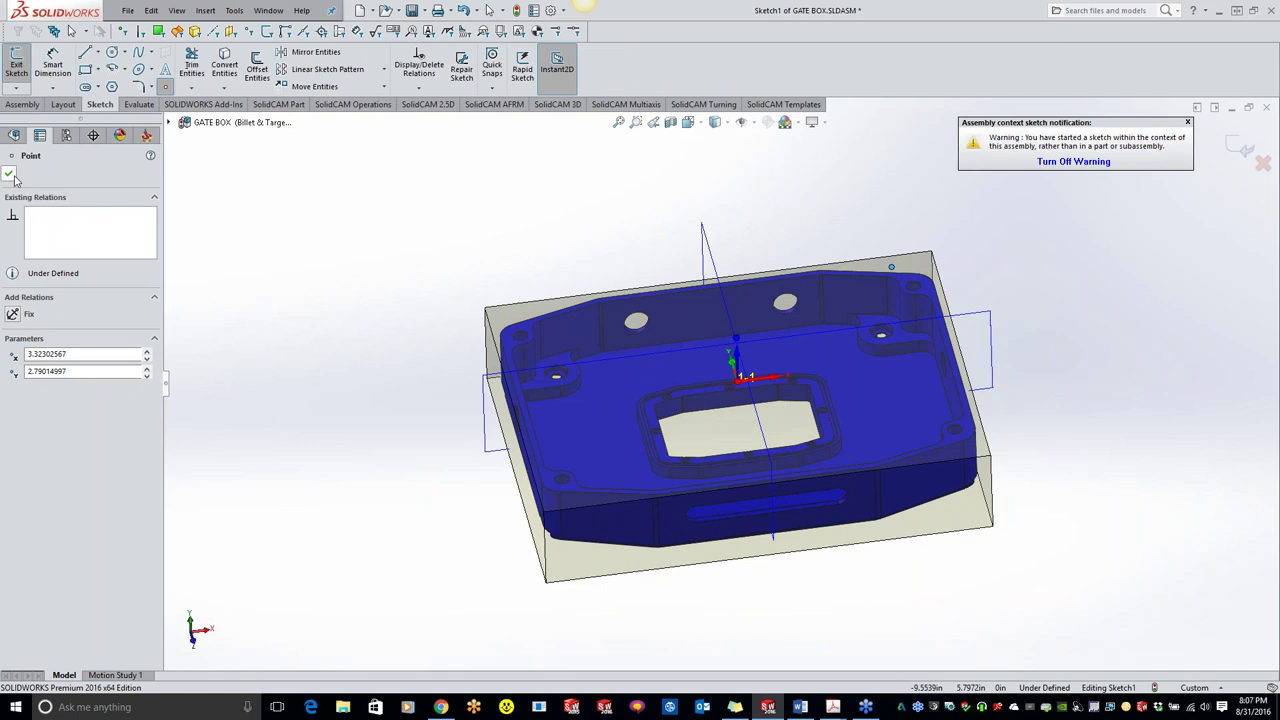
key("Escape")
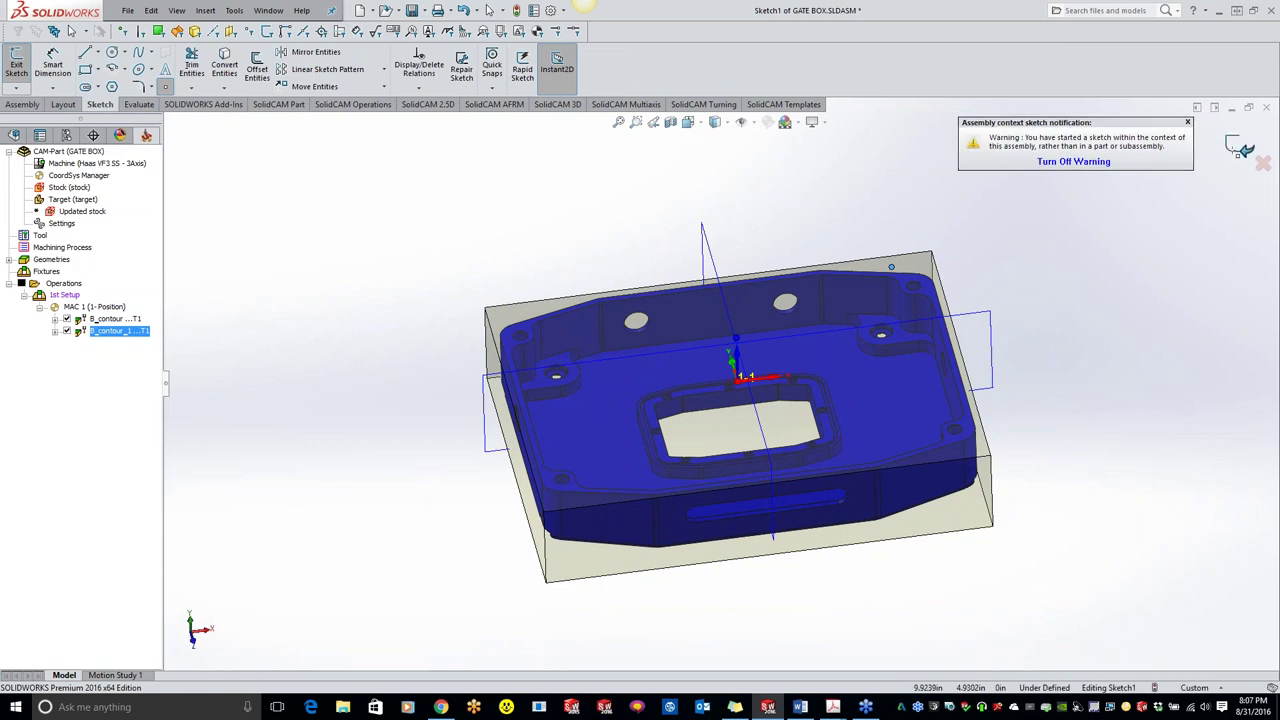
left_click(1241, 149)
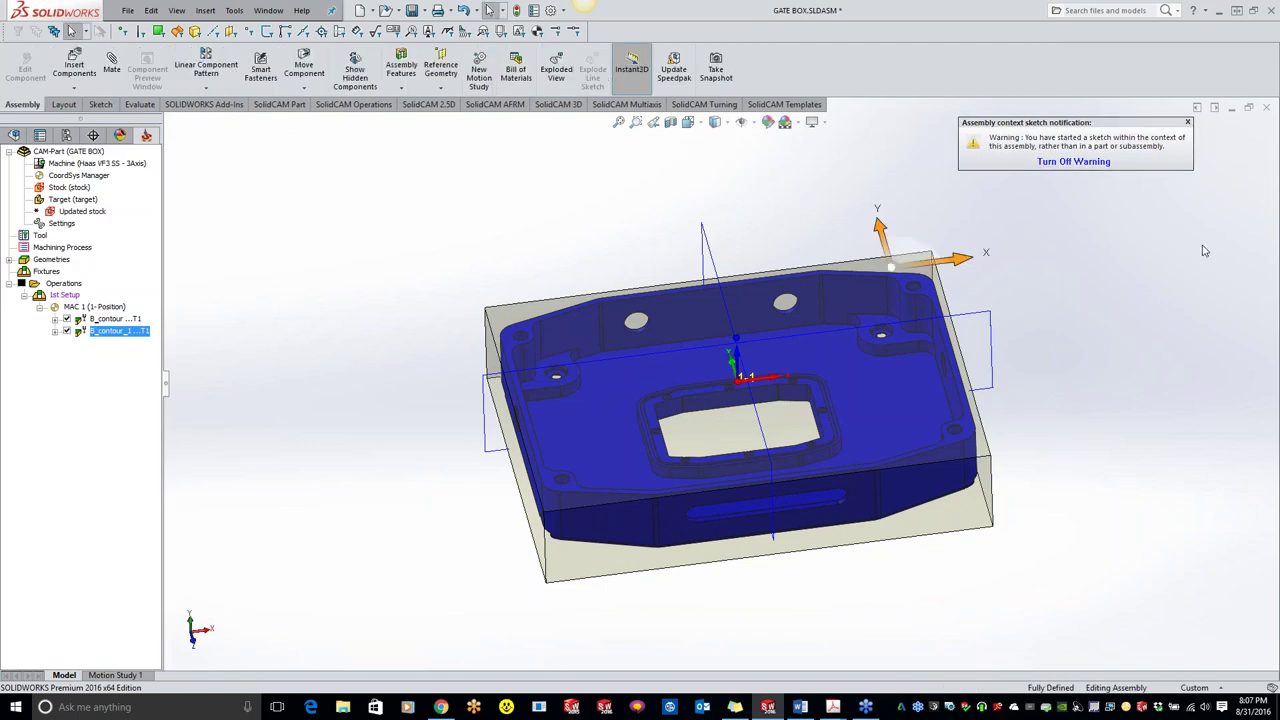
Reopen B_contour_1, set it to Single point Z, and pick the sketched corner point
double_click(110, 331)
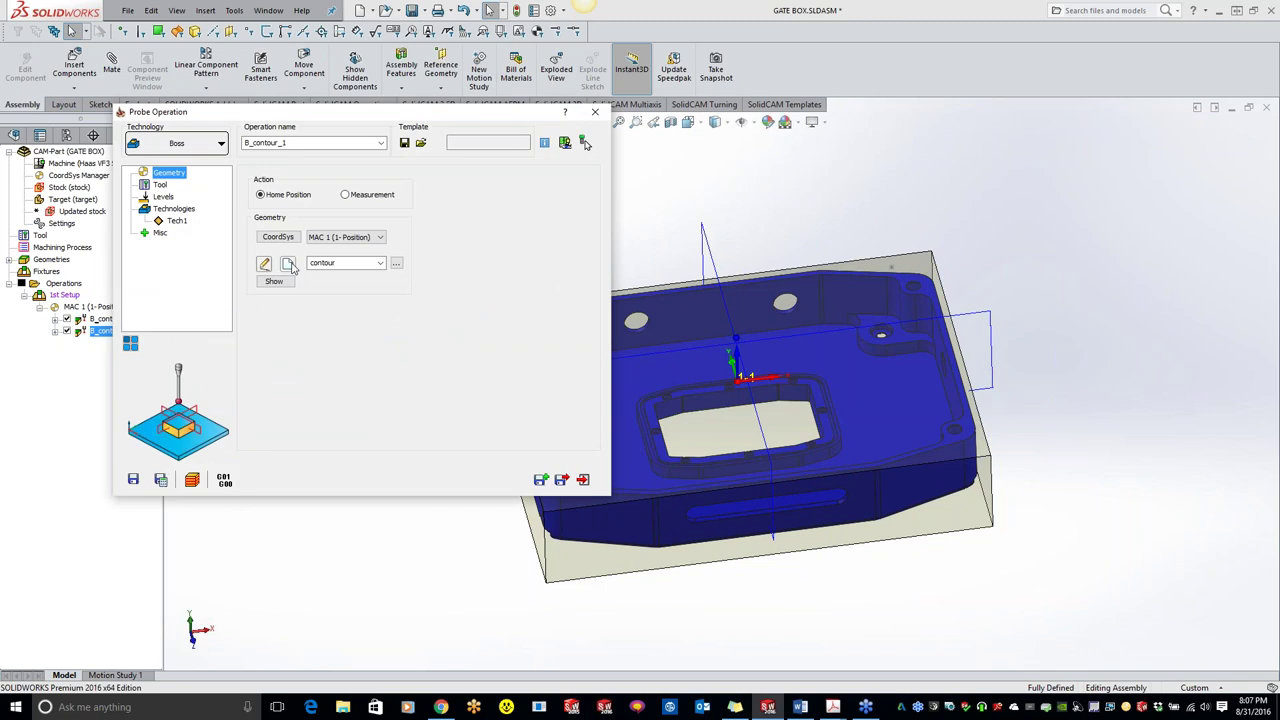
left_click(200, 148)
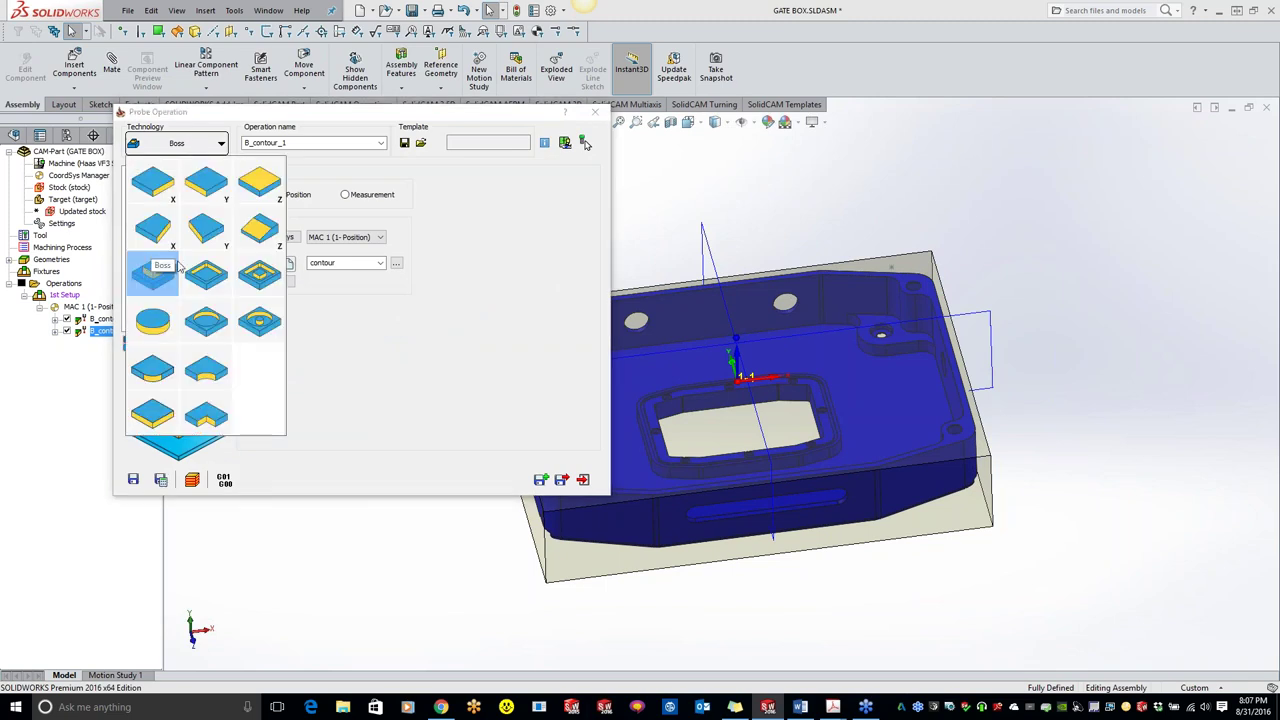
left_click(258, 188)
left_click(287, 263)
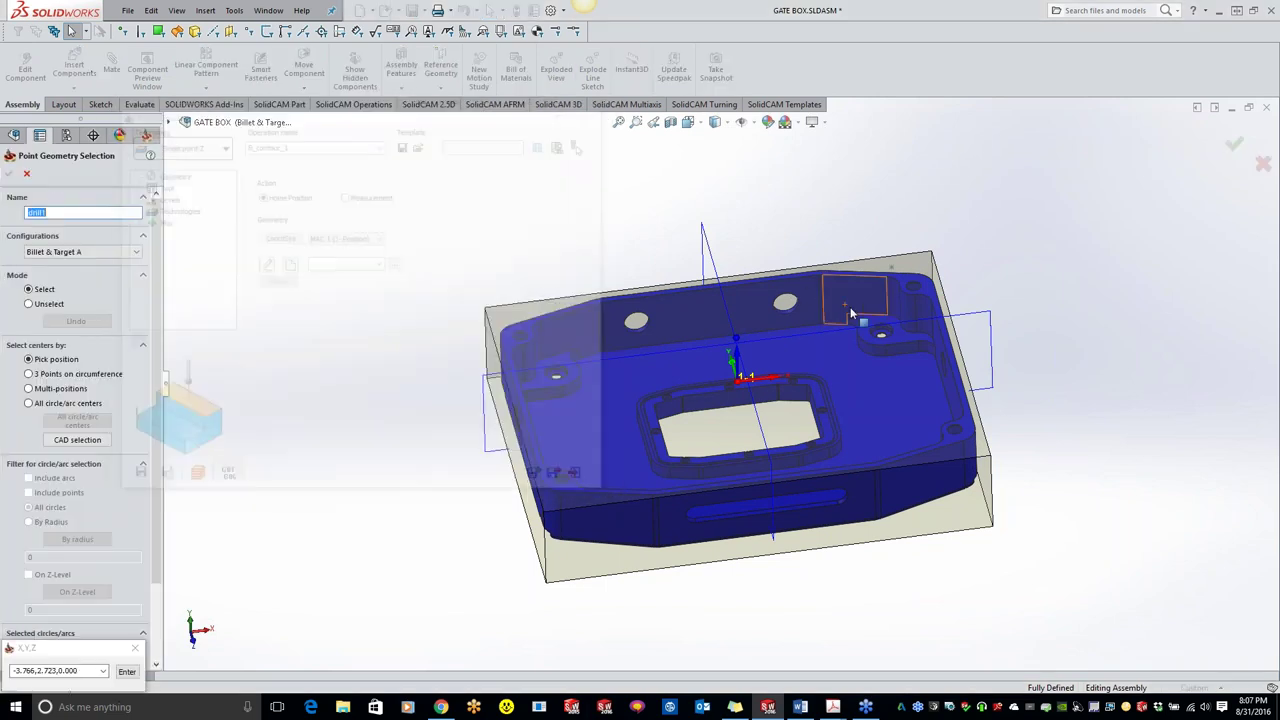
left_click(894, 266)
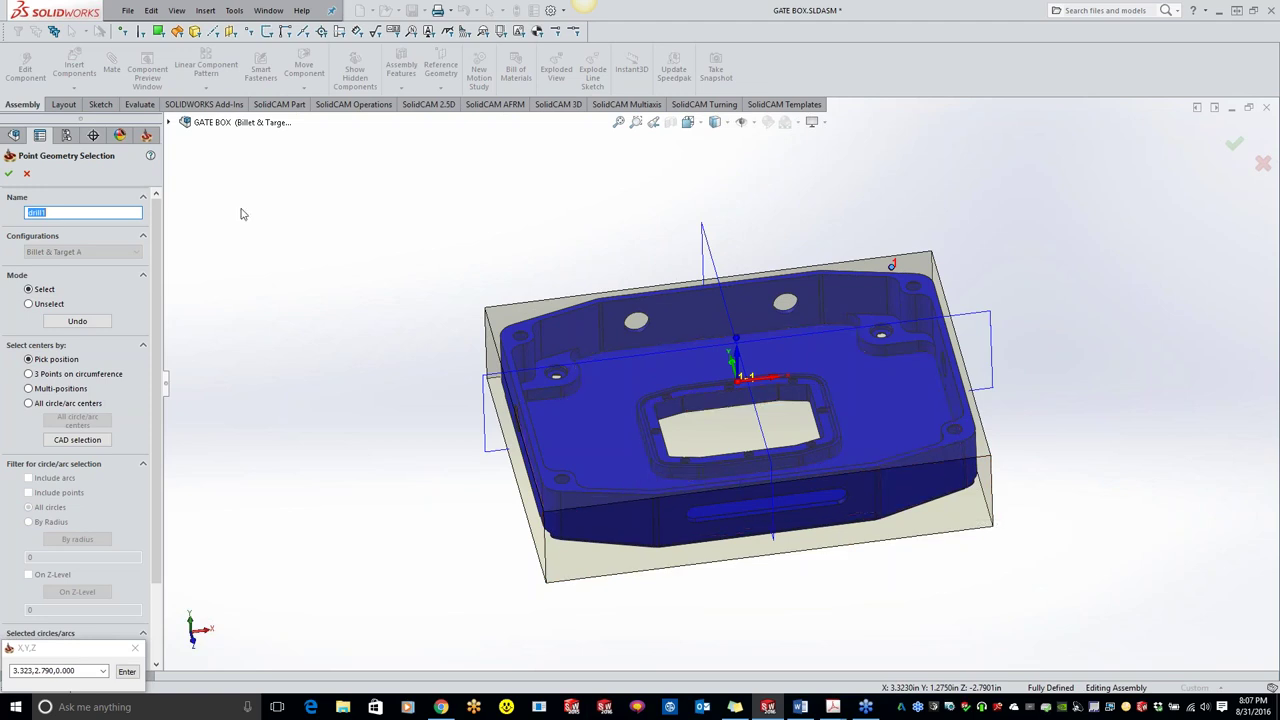
left_click(8, 173)
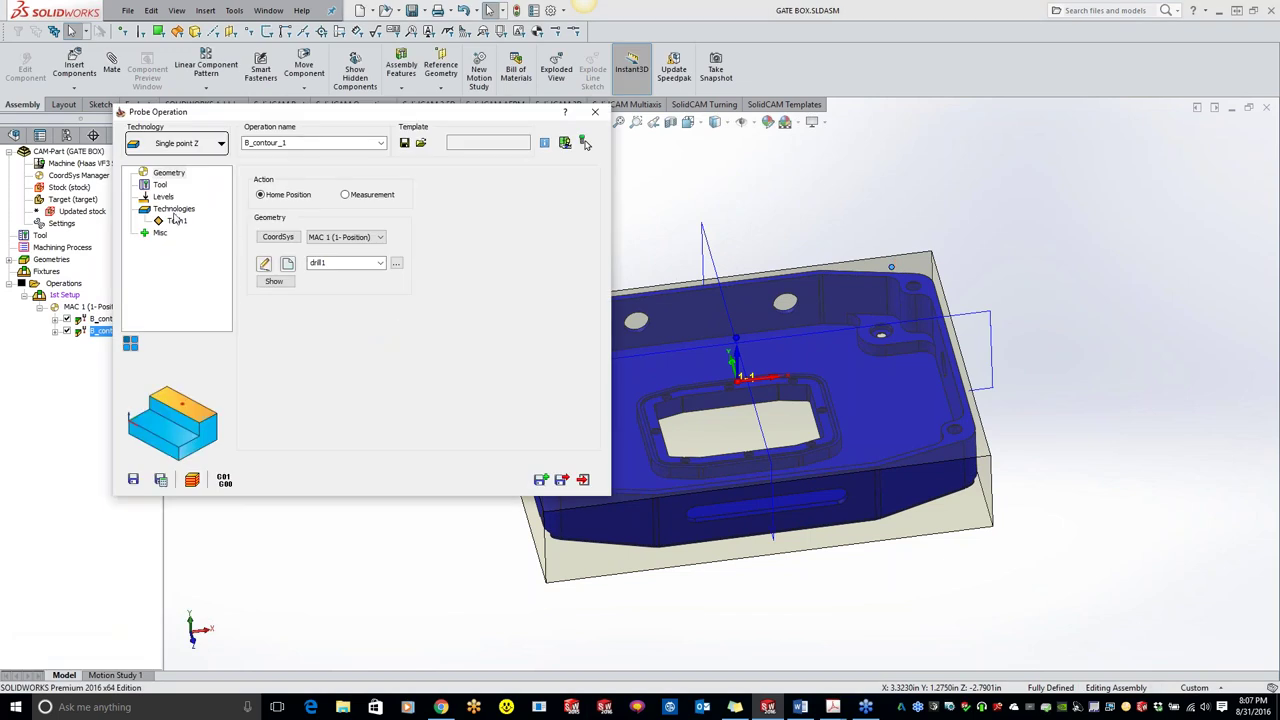
Change the Tech1 approach distance from 0.48 to 0.59811 and close the dialog
left_click(176, 220)
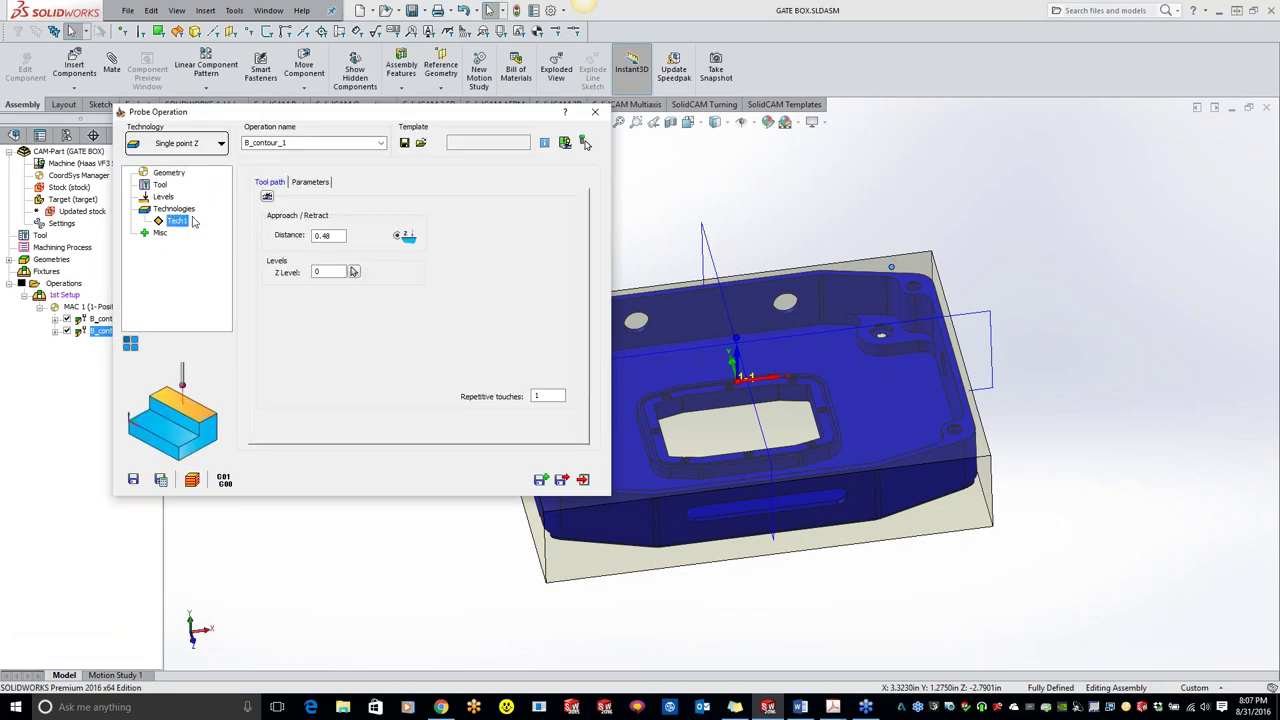
left_click(311, 182)
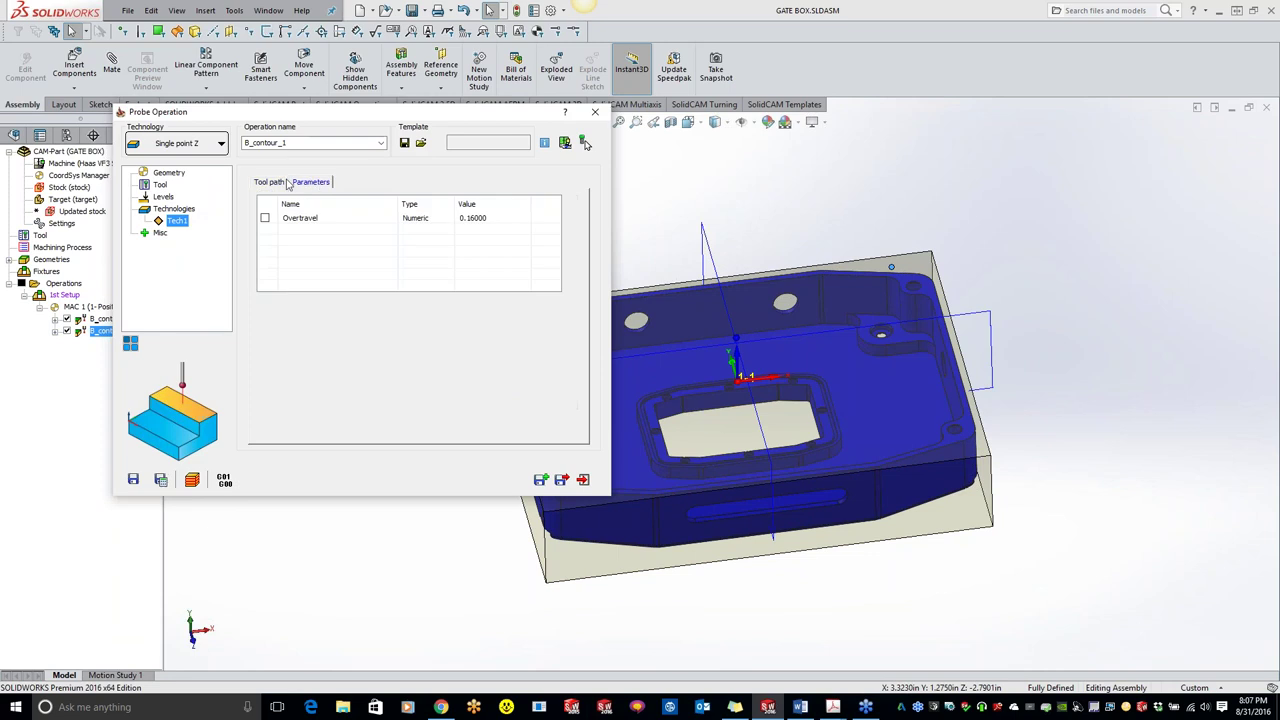
left_click(270, 183)
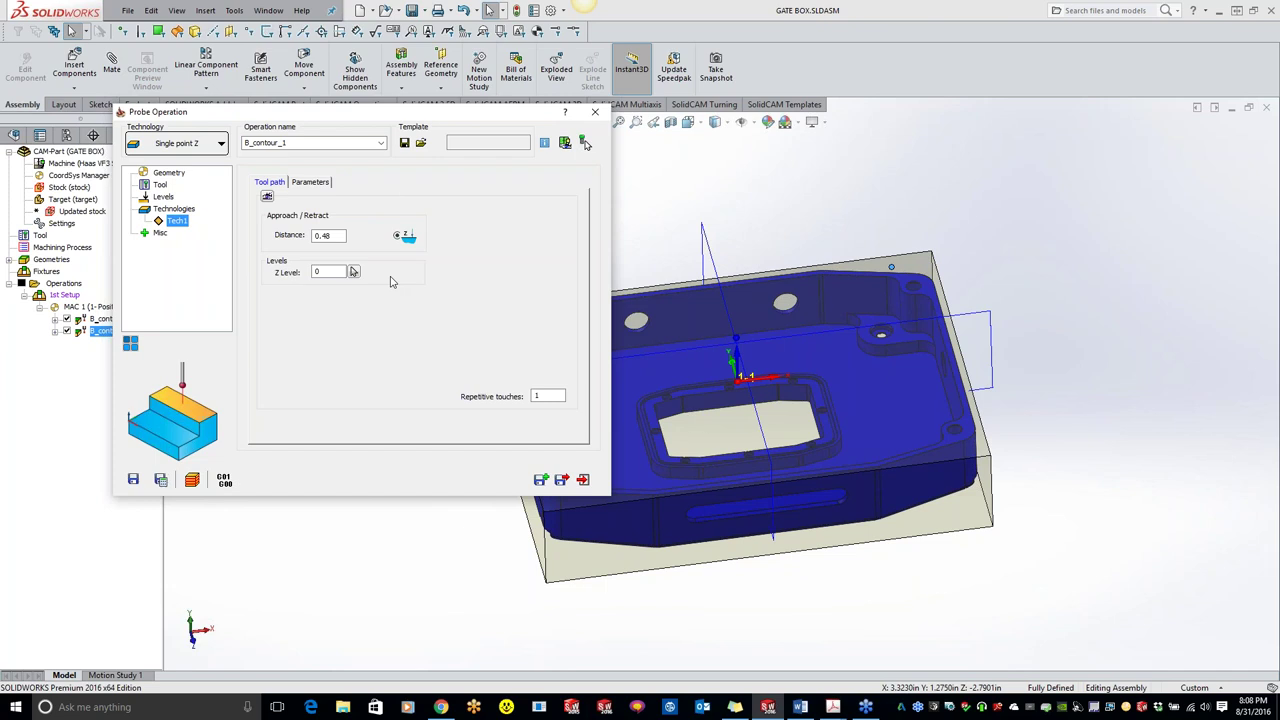
double_click(328, 271)
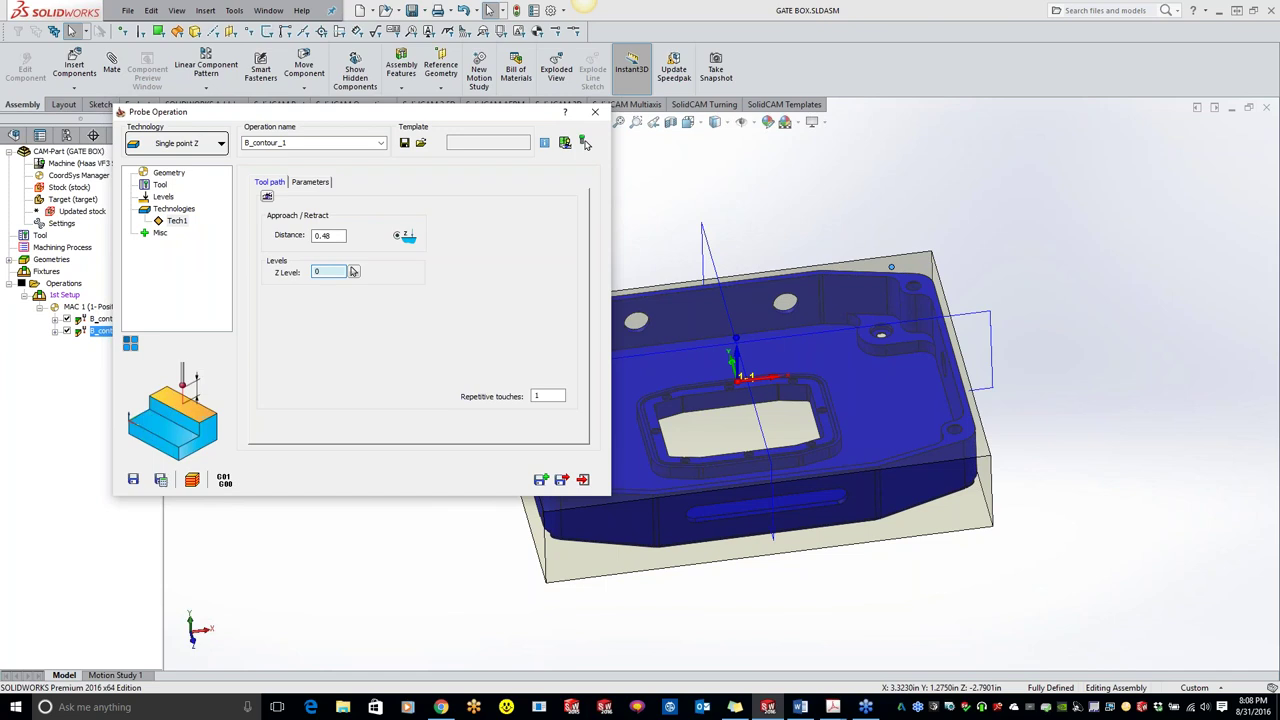
double_click(334, 235)
type("0.59811")
left_click(300, 532)
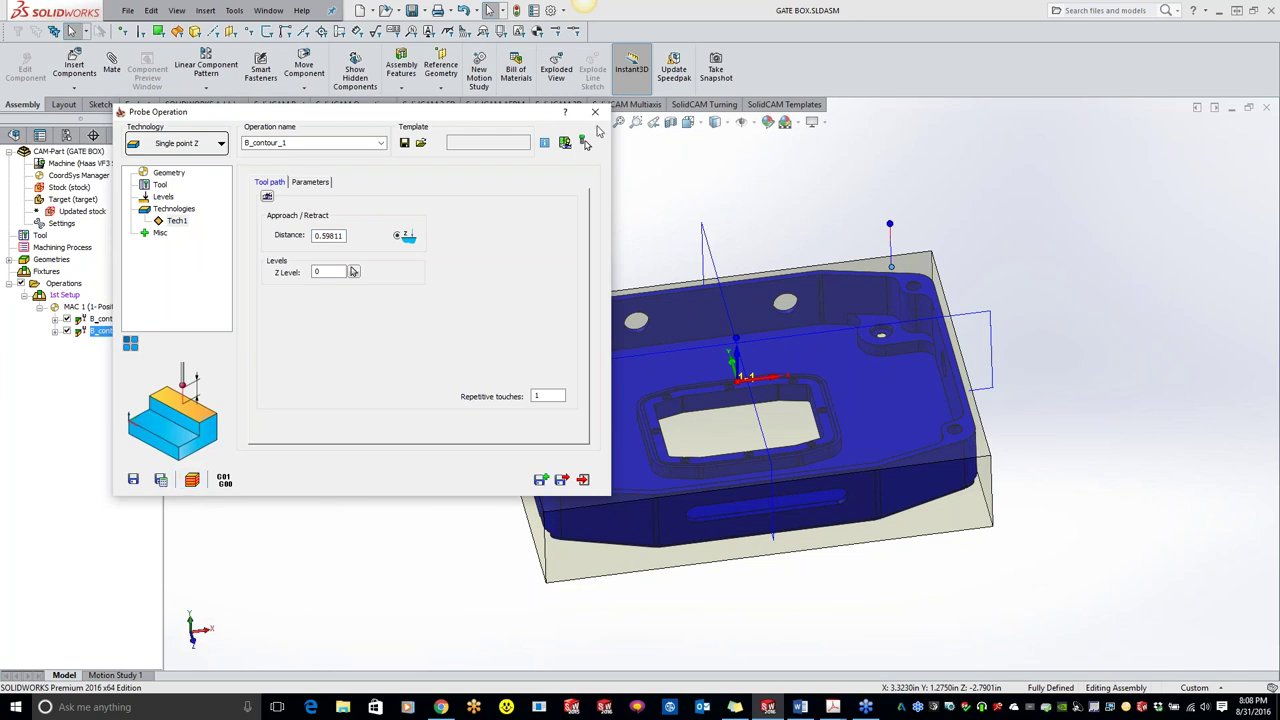
left_click(595, 111)
left_click(118, 318, "ctrl")
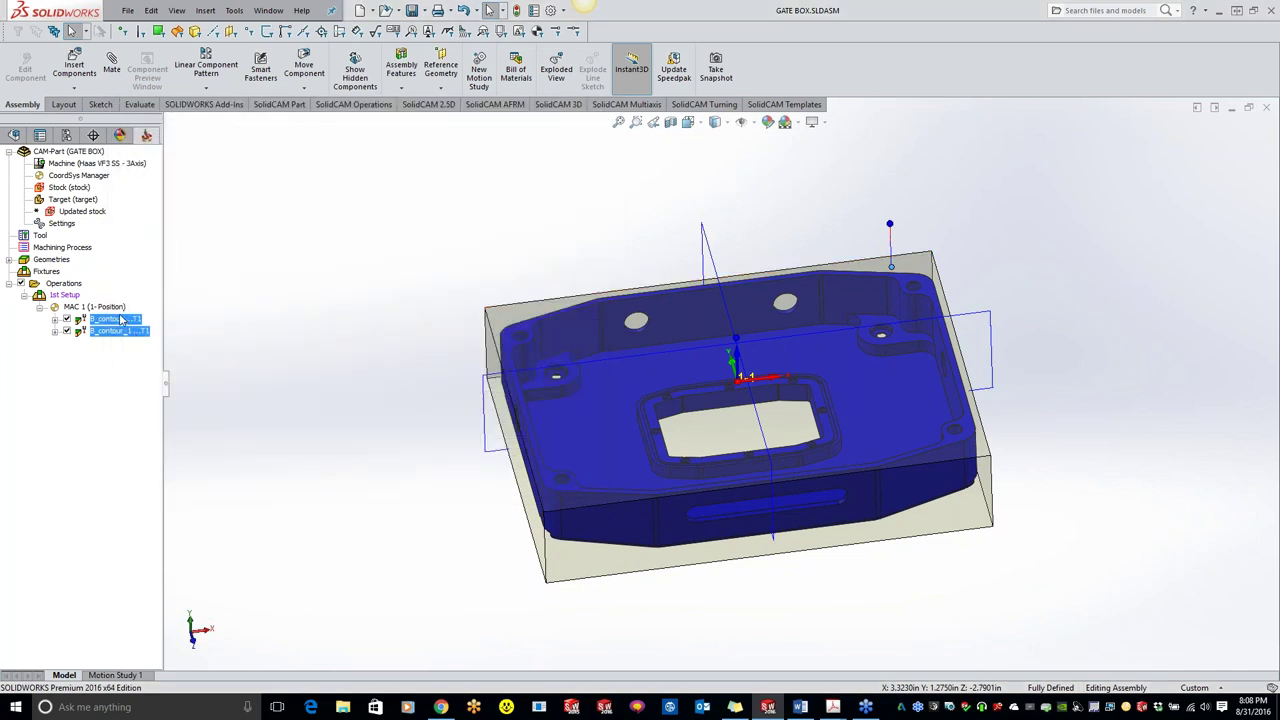
right_click(121, 318)
left_click(159, 256)
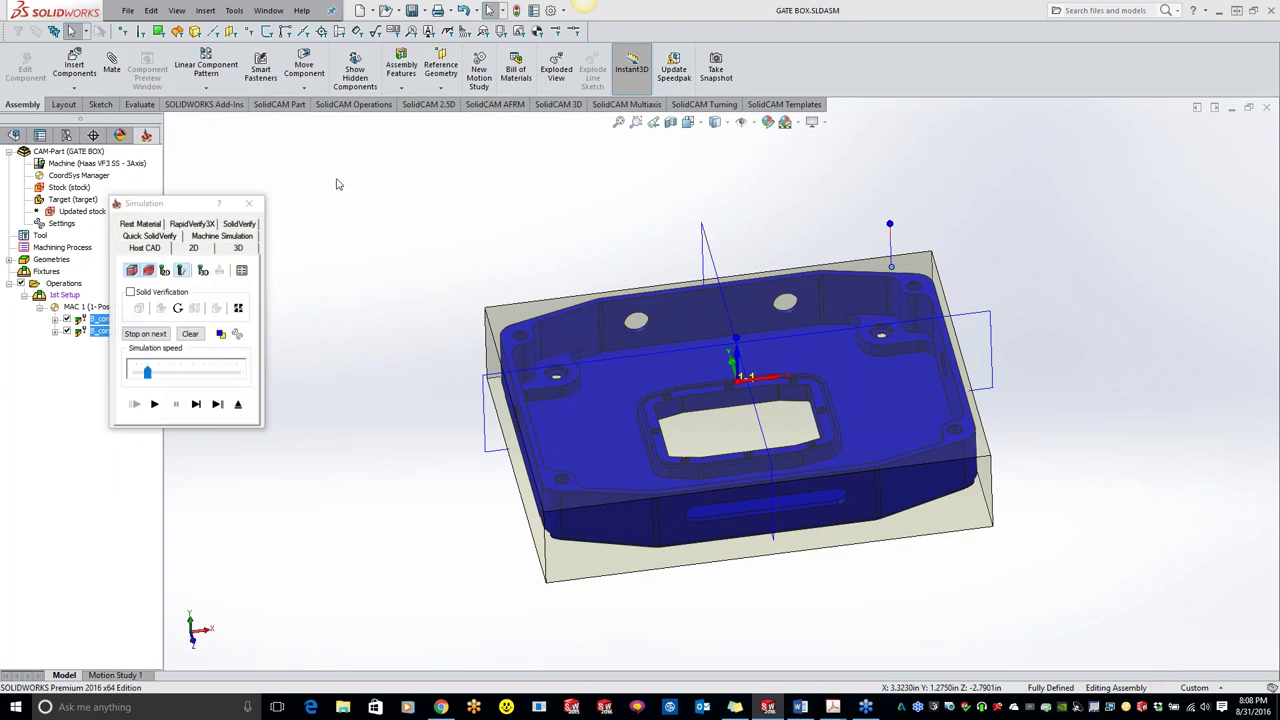
left_click(240, 233)
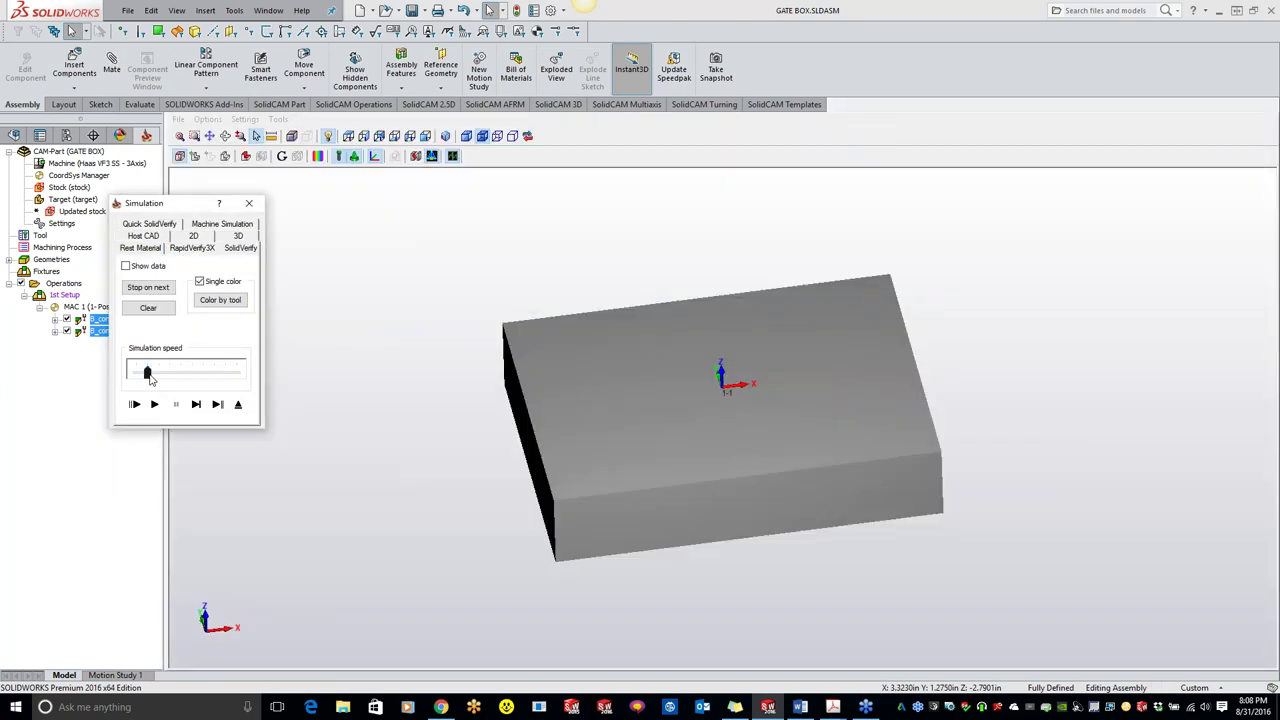
left_click(150, 404)
left_click(259, 208)
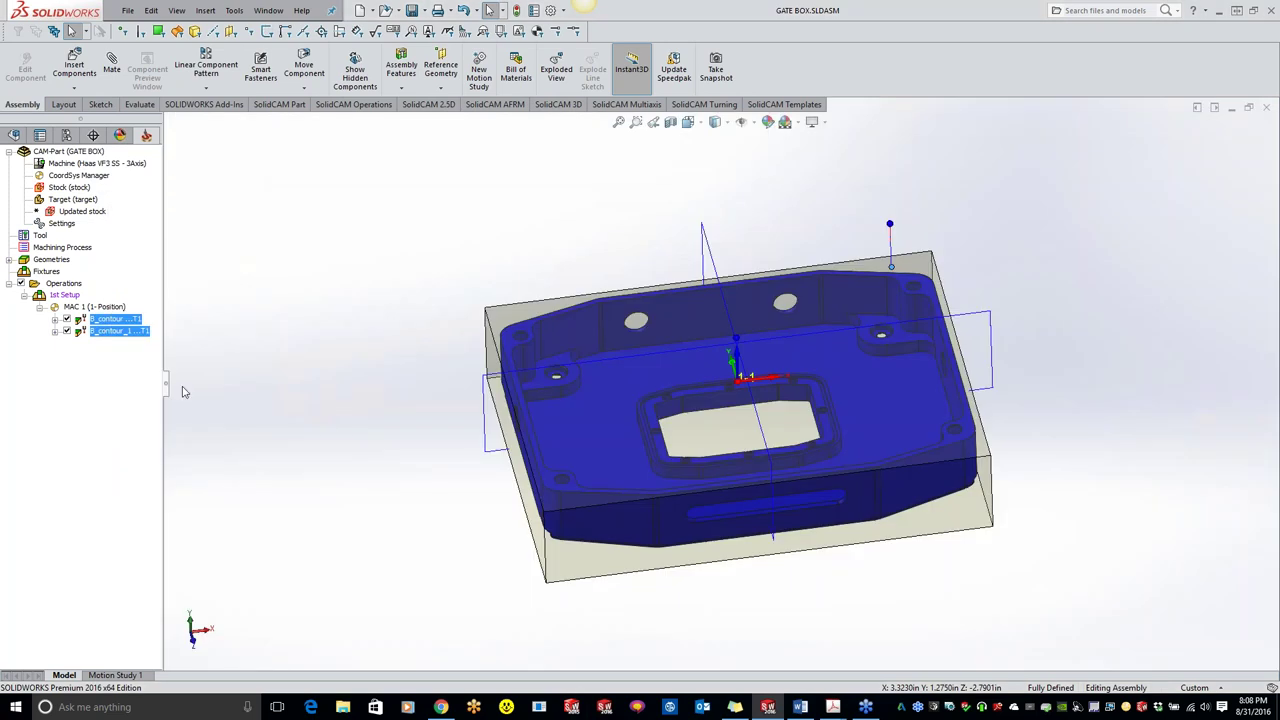
right_click(125, 336)
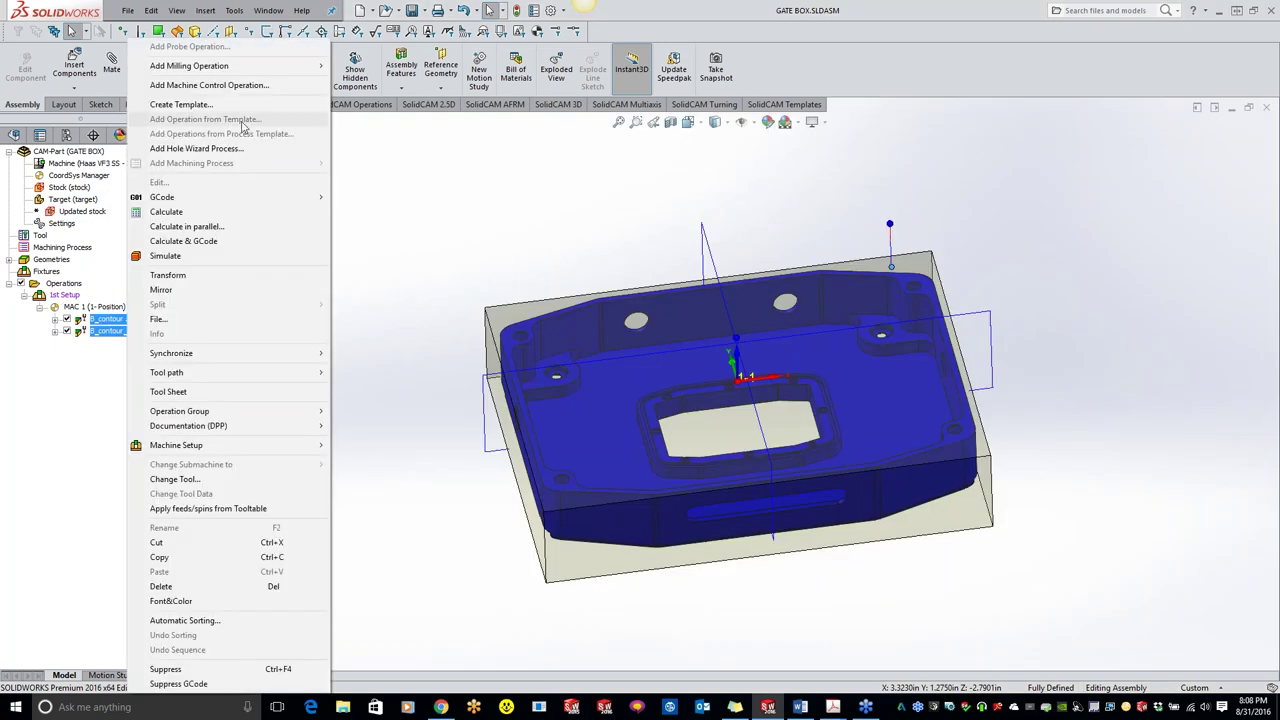
mouse_move(246, 76)
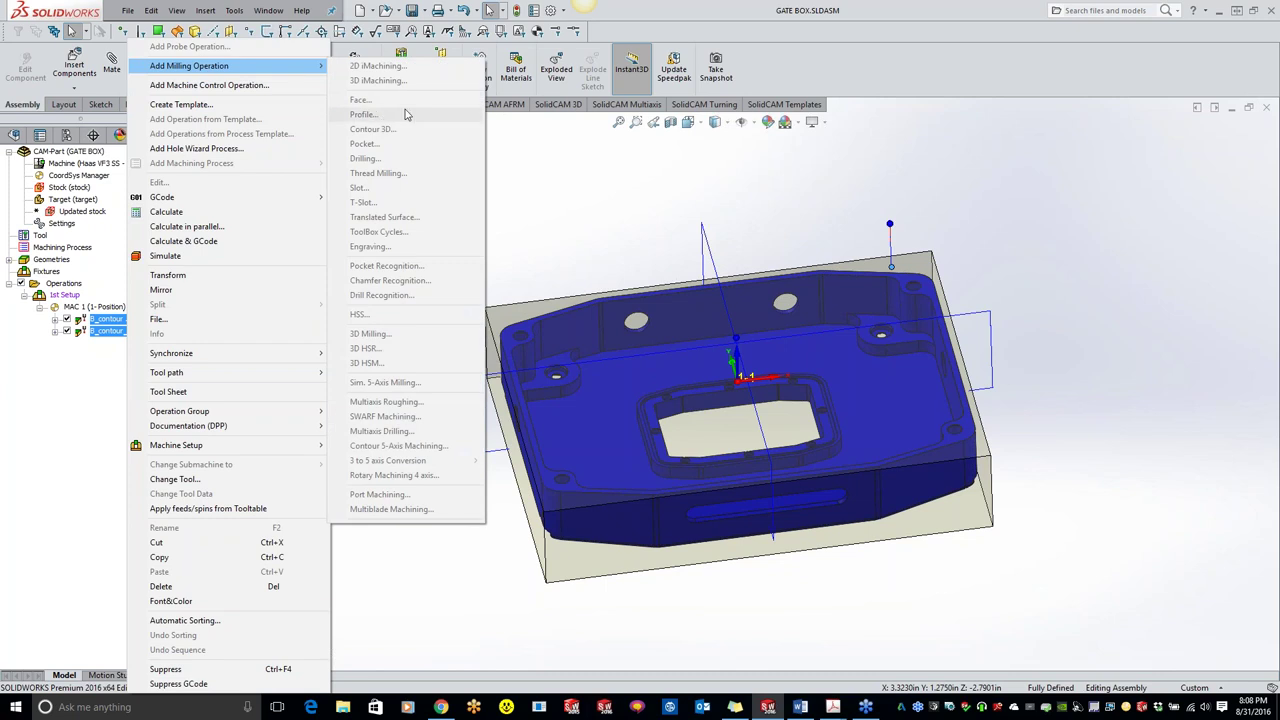
key("Escape")
right_click(143, 339)
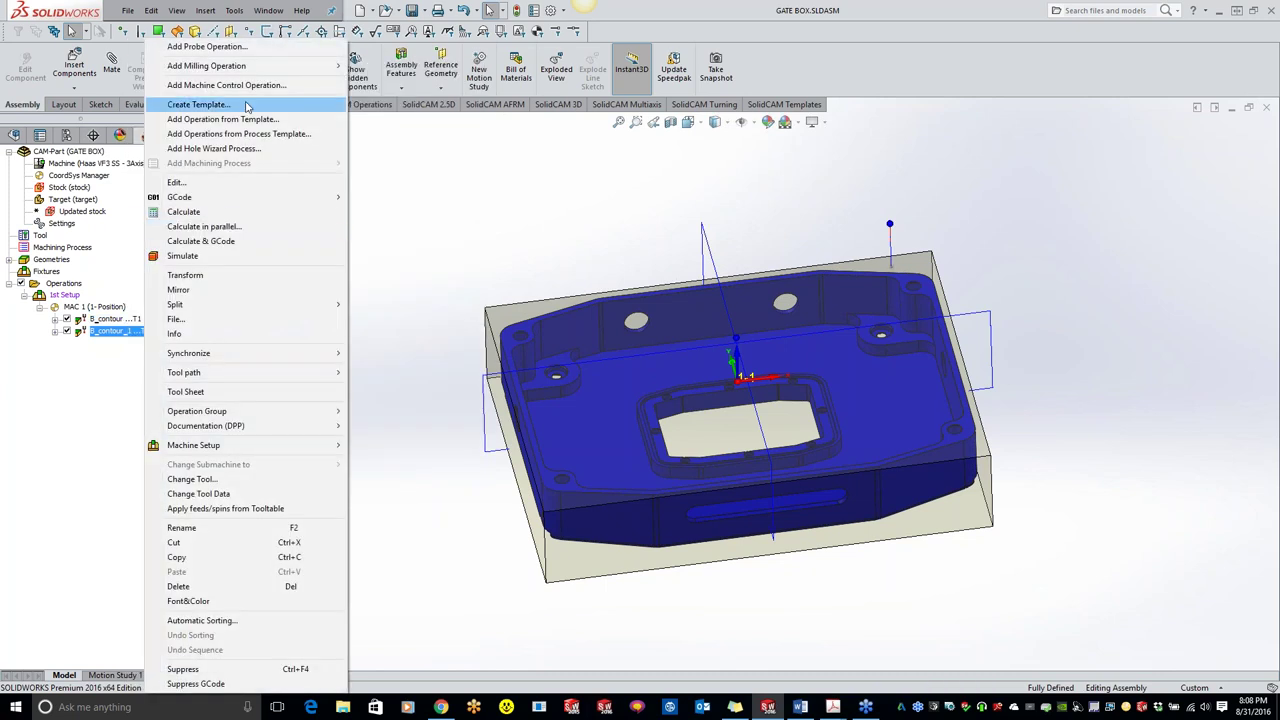
mouse_move(262, 73)
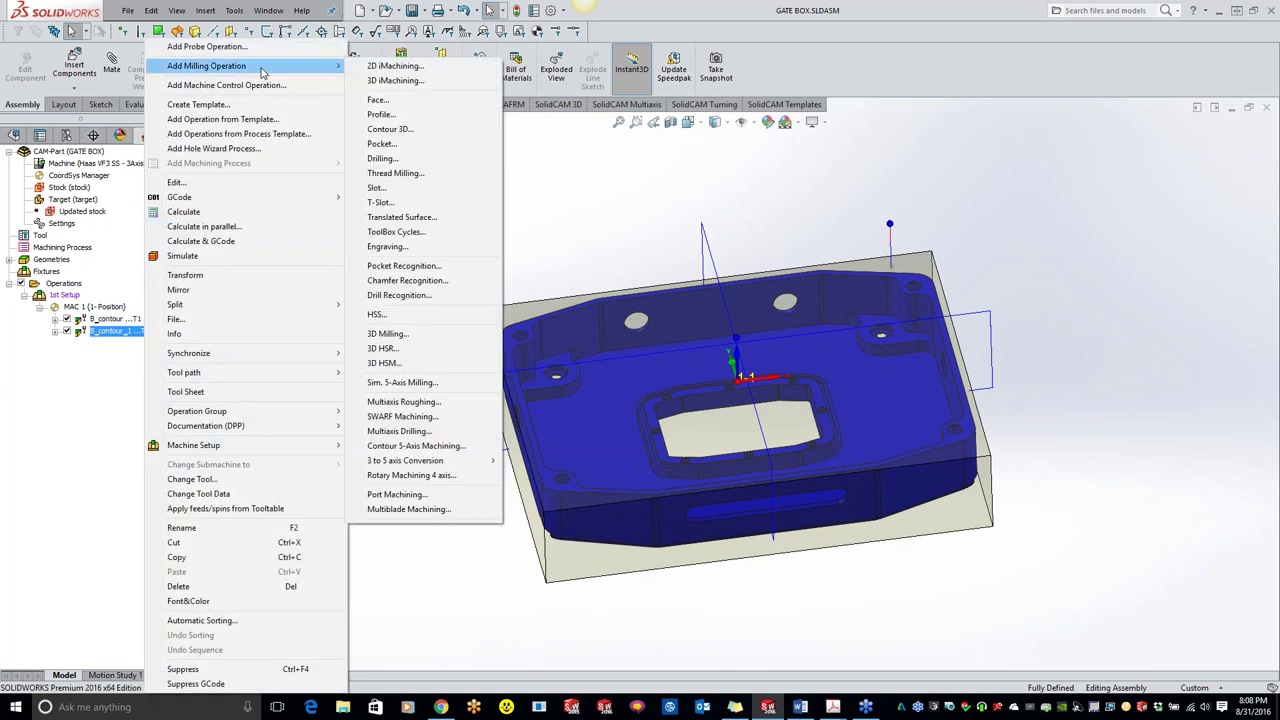
left_click(430, 117)
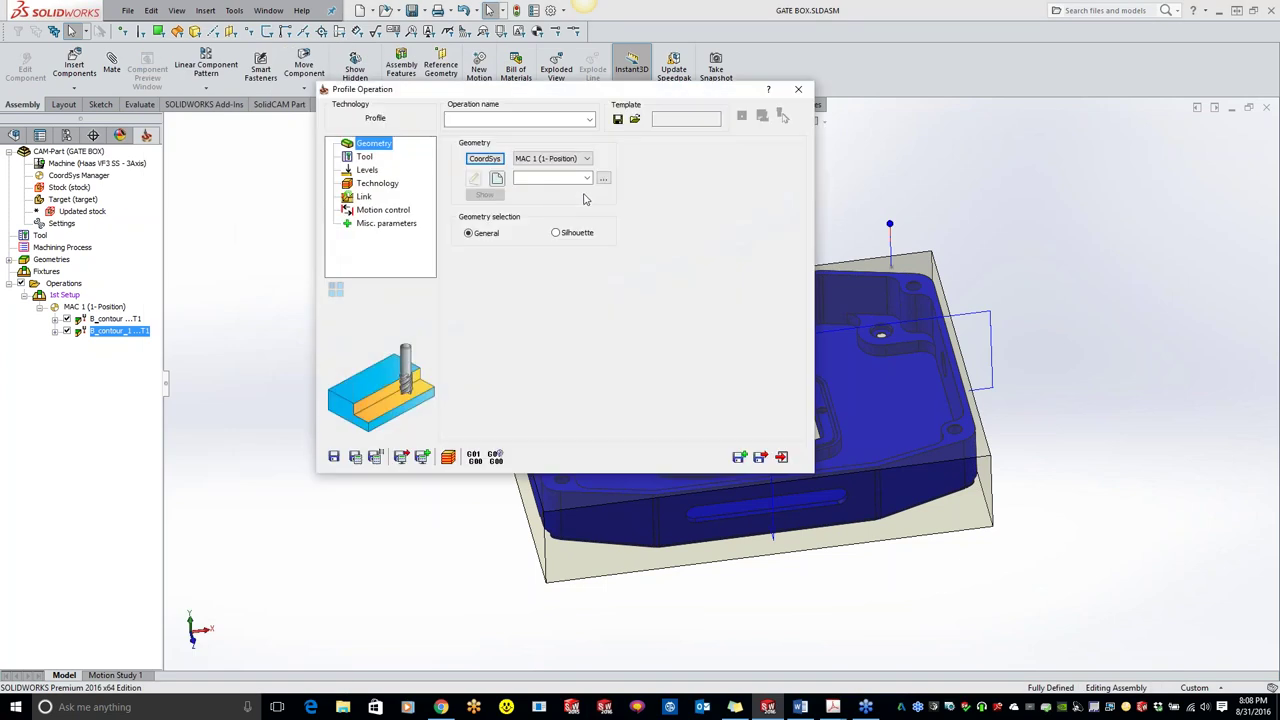
left_click_drag(636, 97, 489, 105)
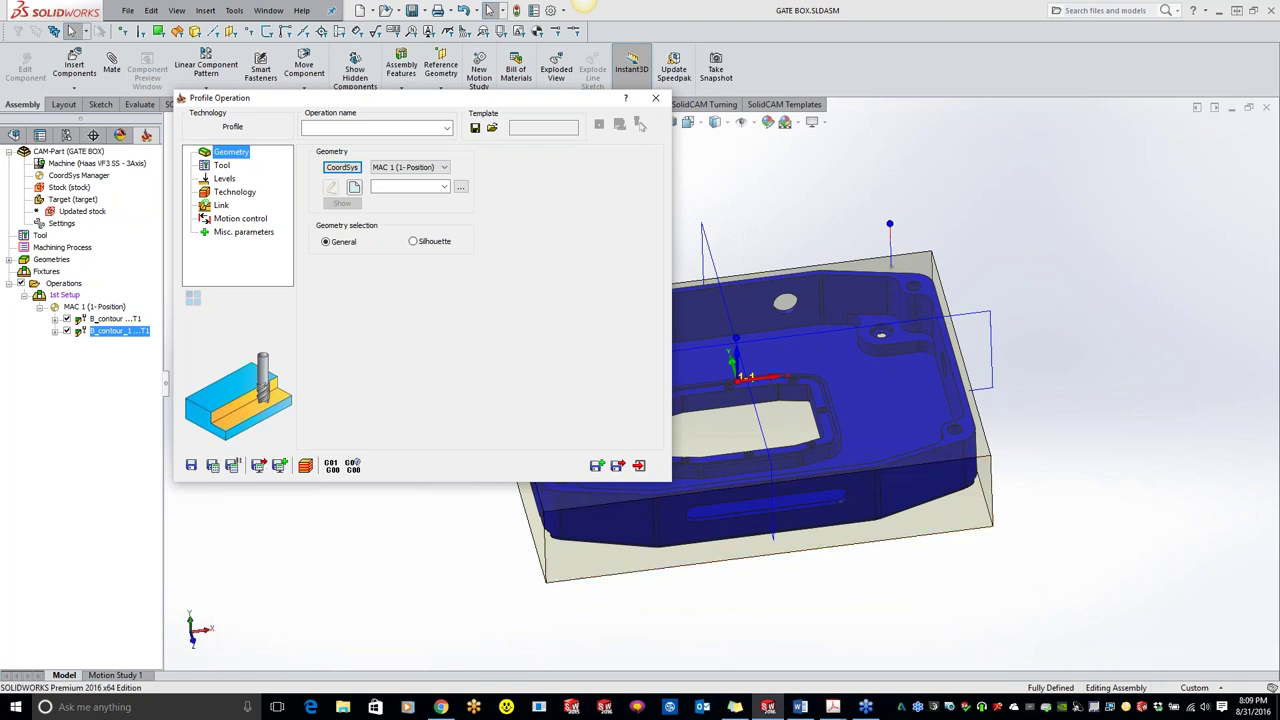
left_click(655, 97)
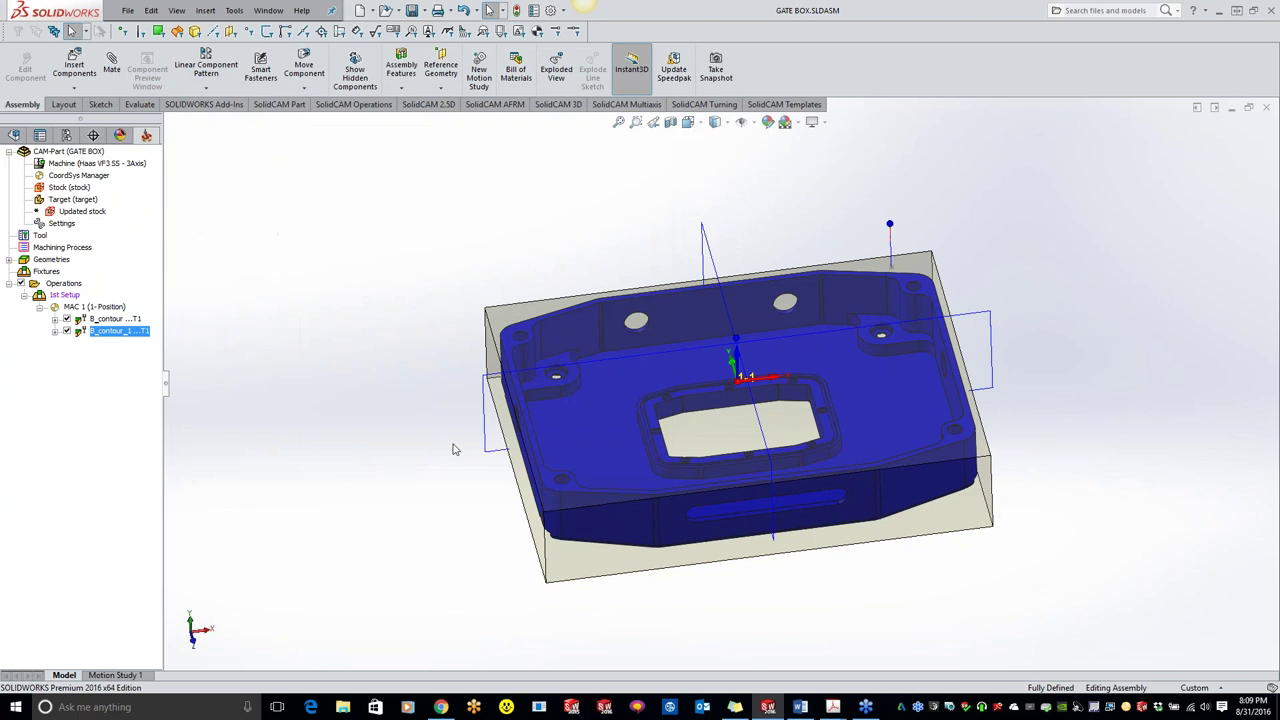
middle_click_drag(452, 449, 560, 450)
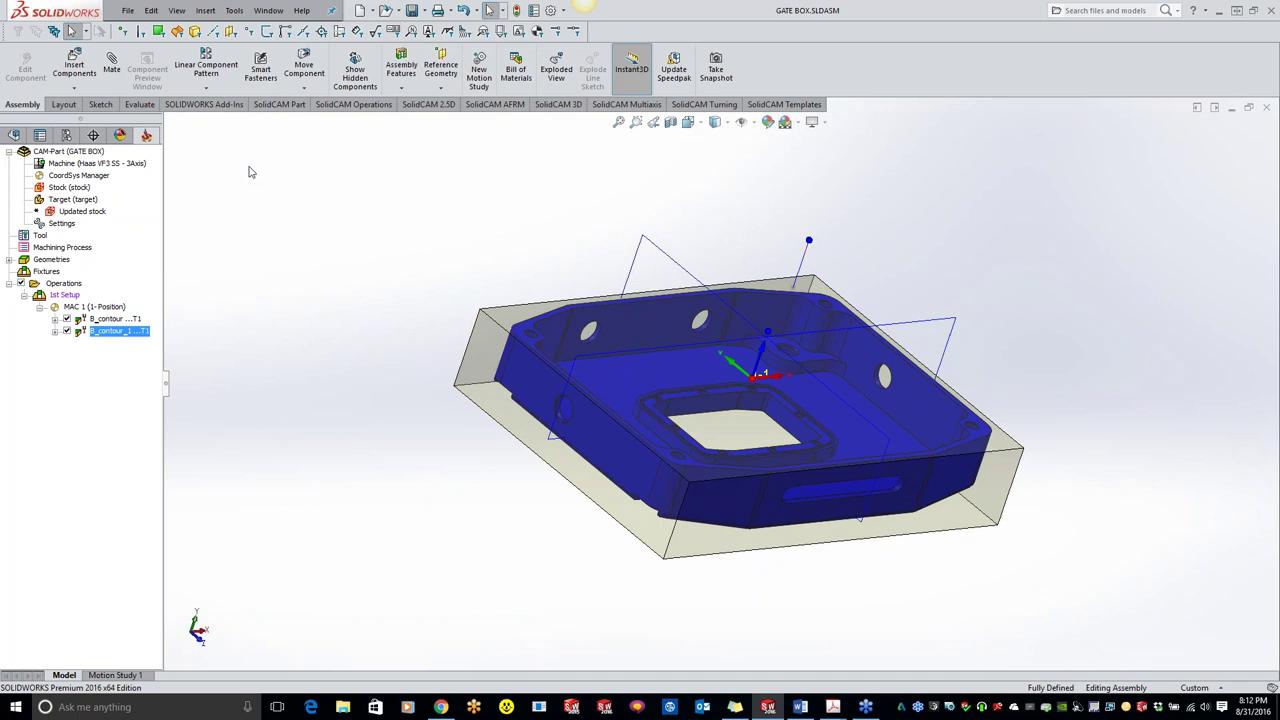
Close the GATE BOX CAM-Part from its shortcut menu in the SolidCAM tree
right_click(85, 155)
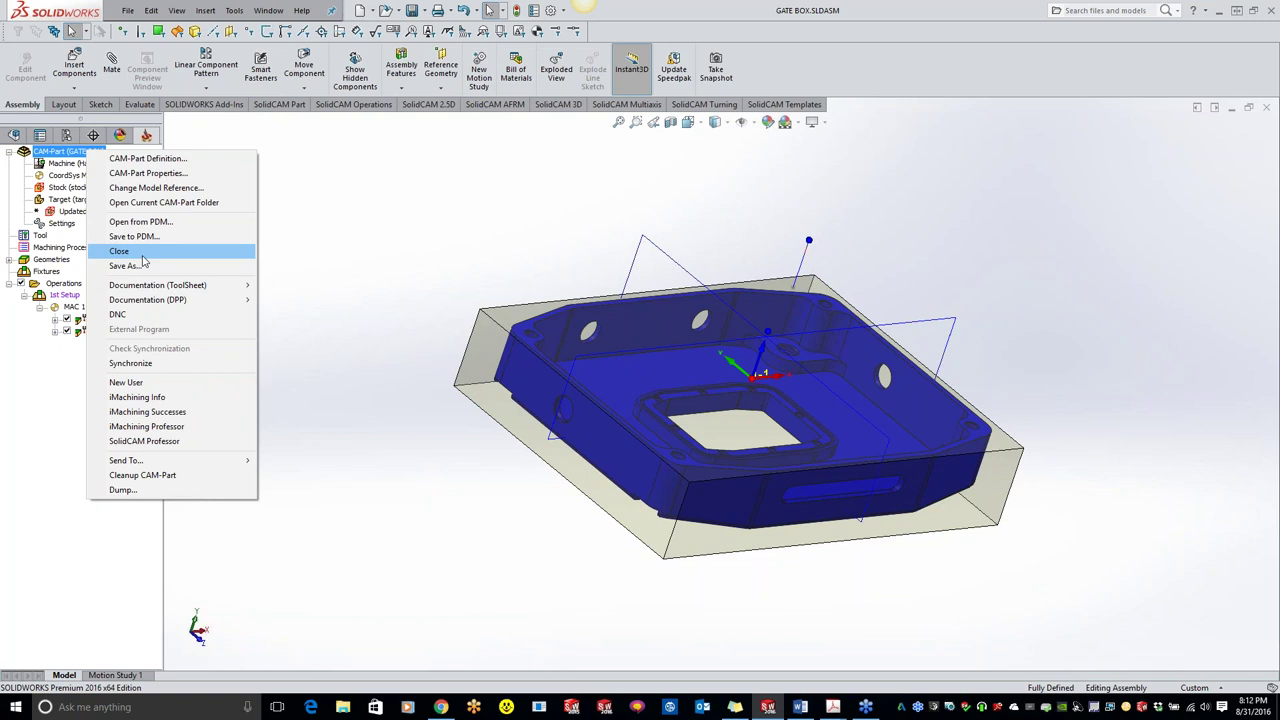
left_click(140, 253)
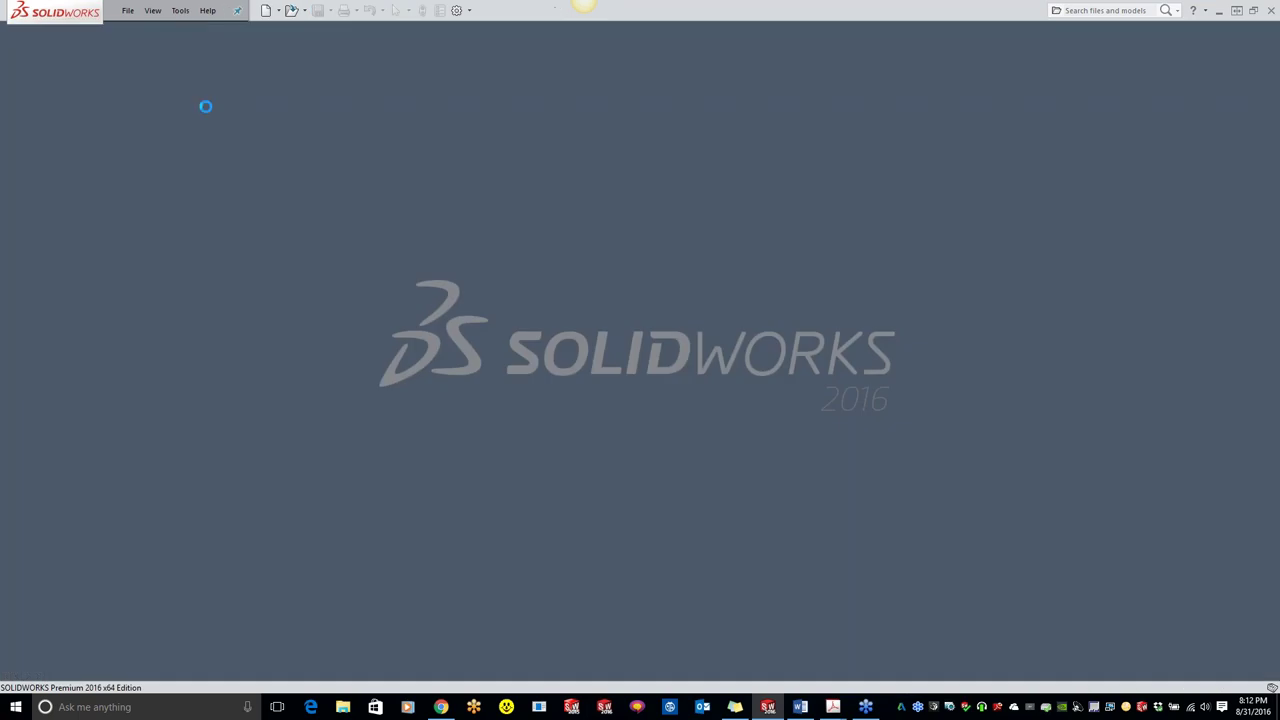
left_click(180, 10)
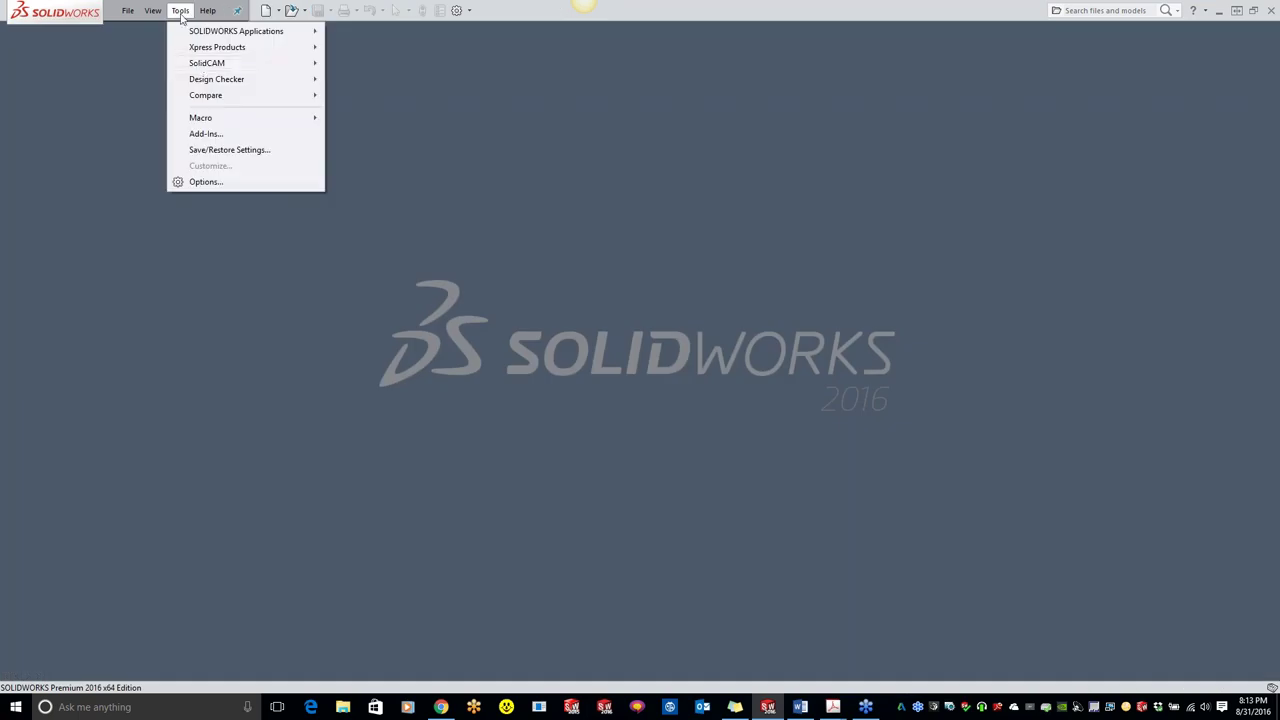
mouse_move(207, 63)
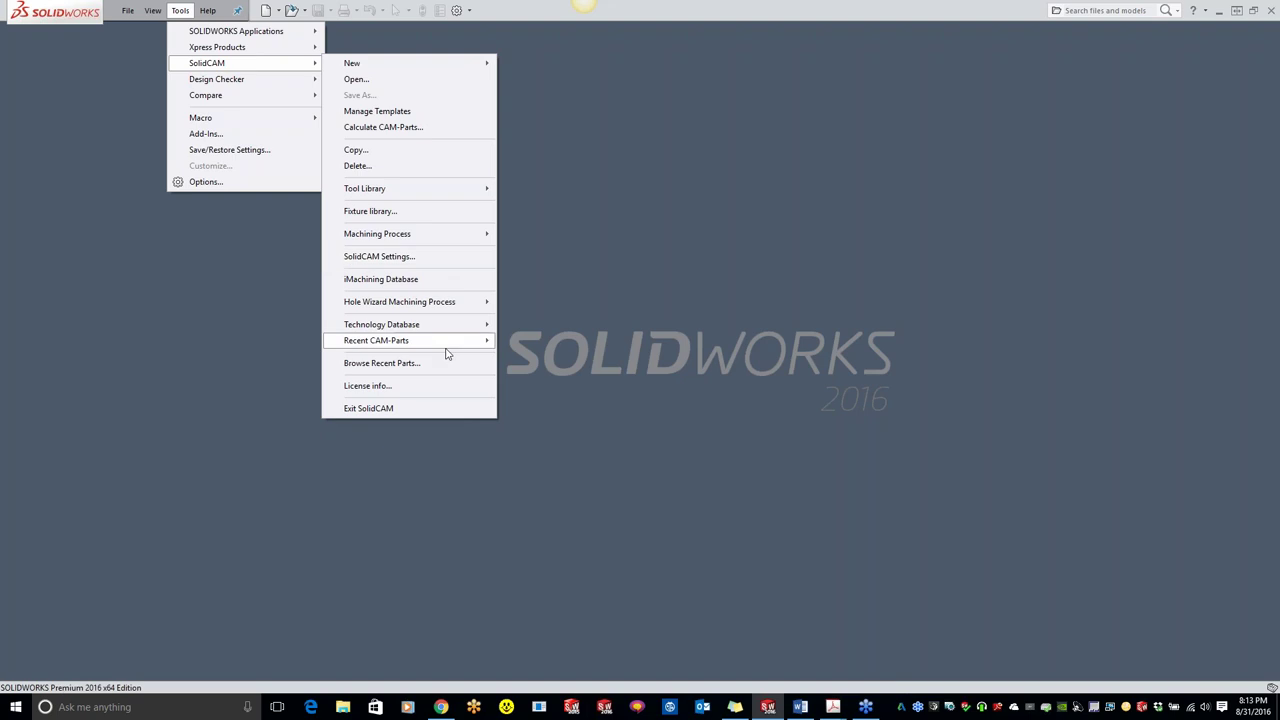
mouse_move(448, 341)
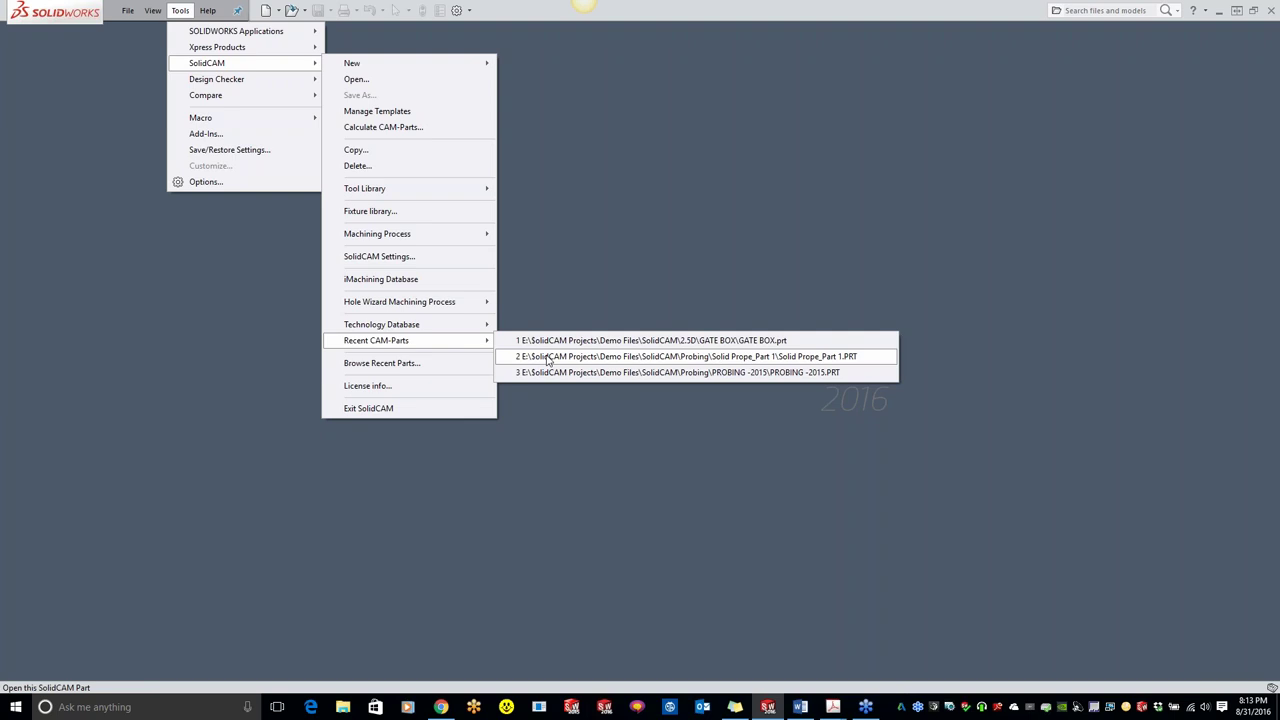
left_click(548, 357)
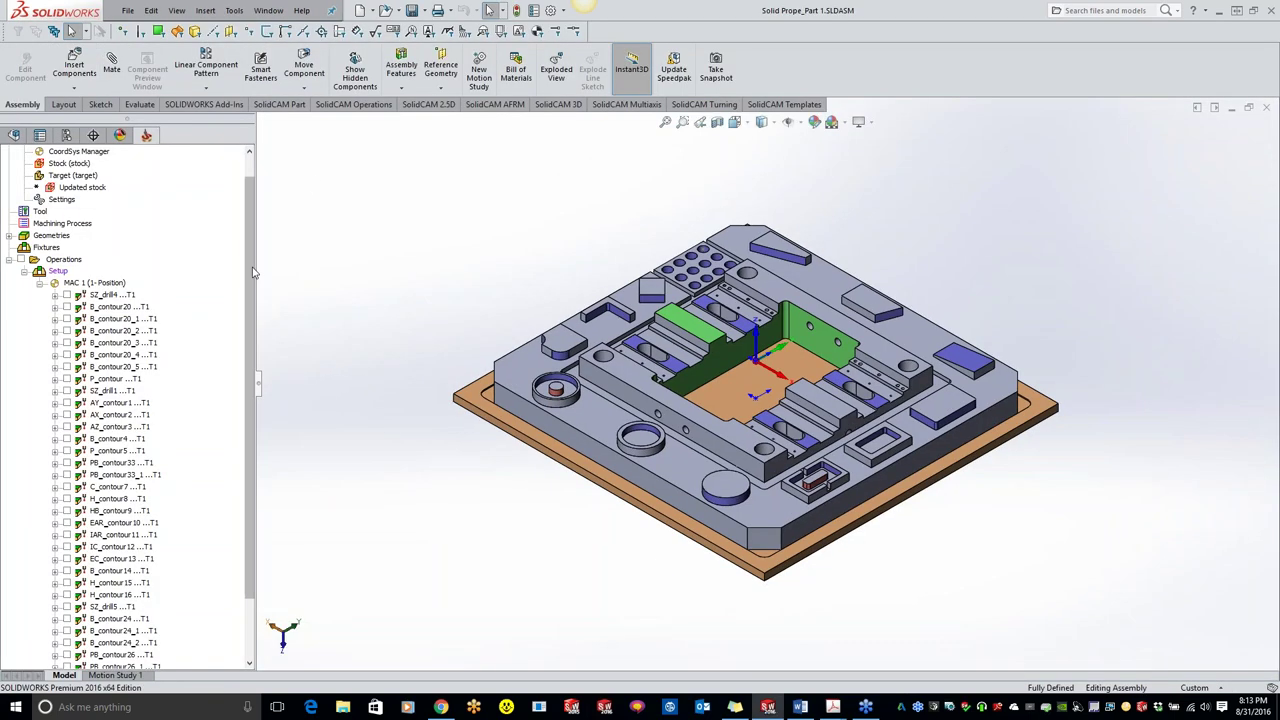
scroll(253, 271, "up", 1)
right_click(110, 151)
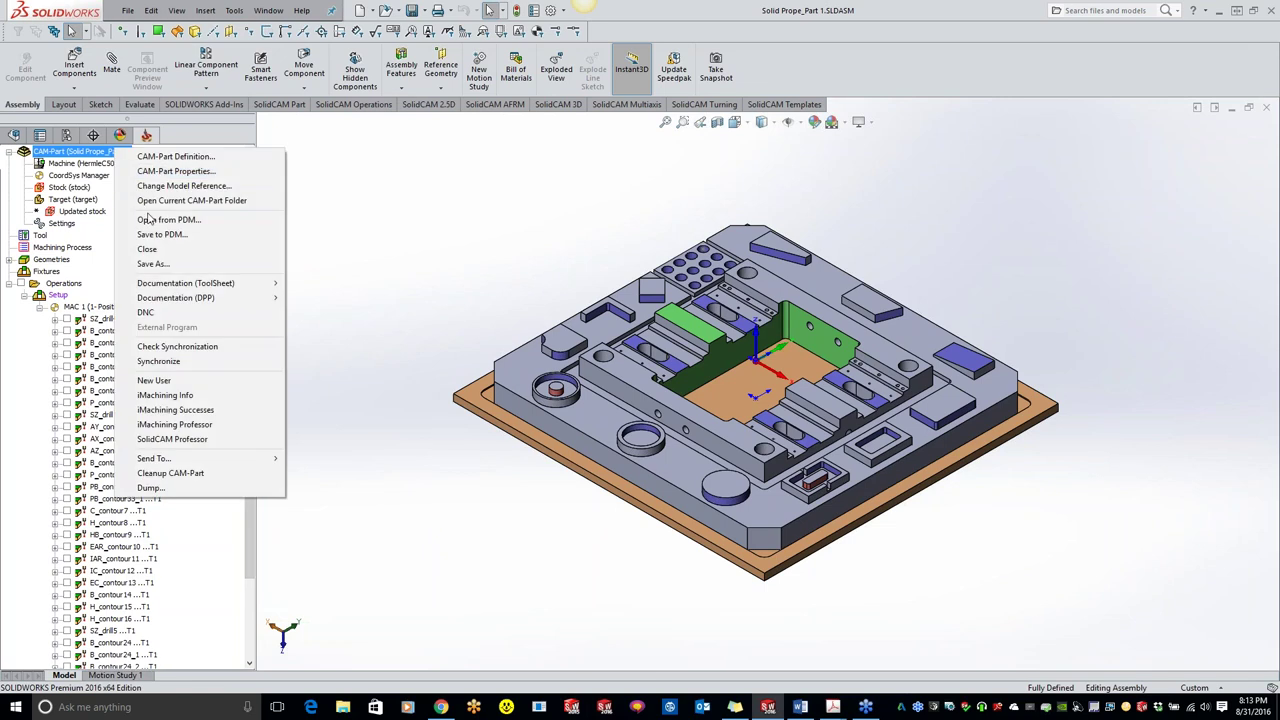
left_click(147, 249)
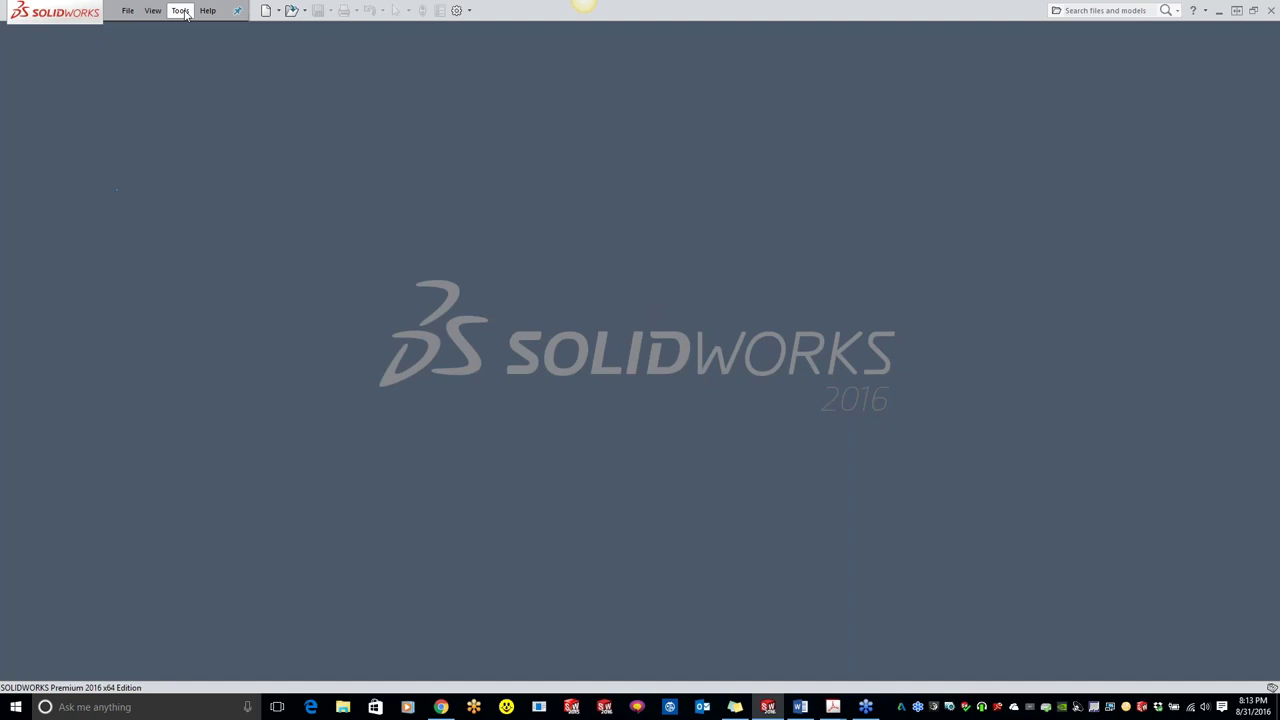
left_click(181, 11)
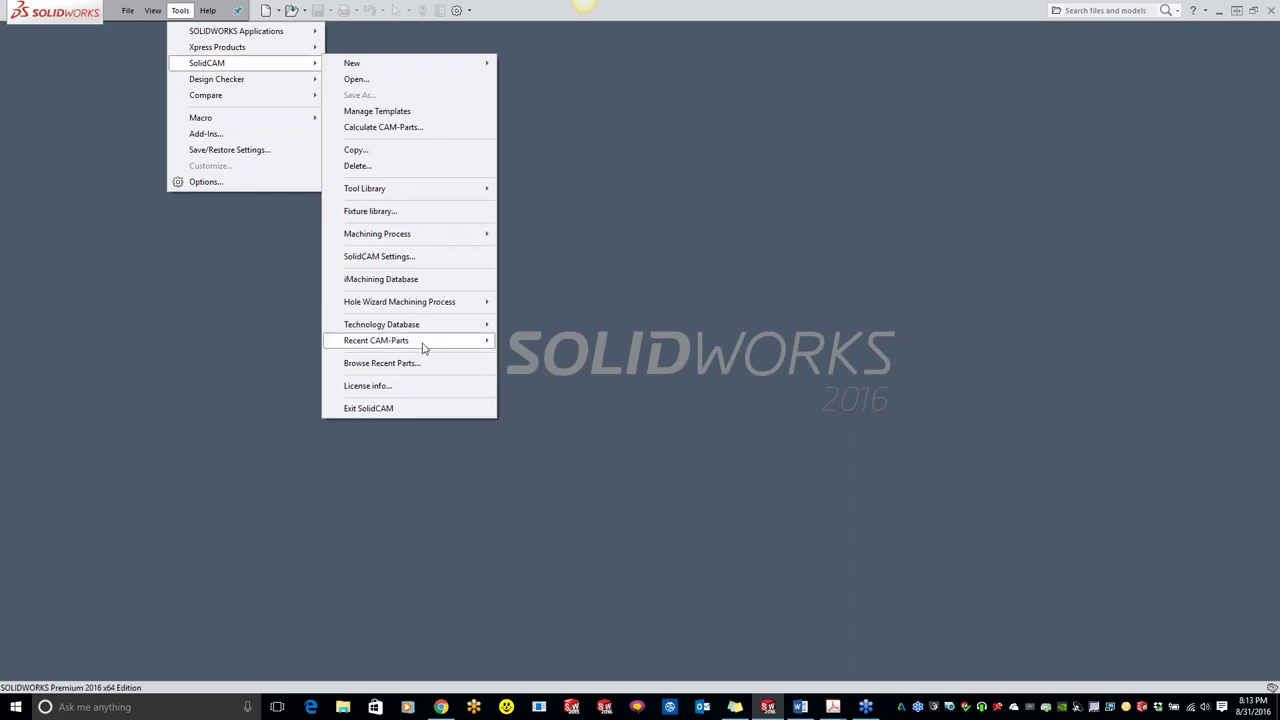
mouse_move(424, 347)
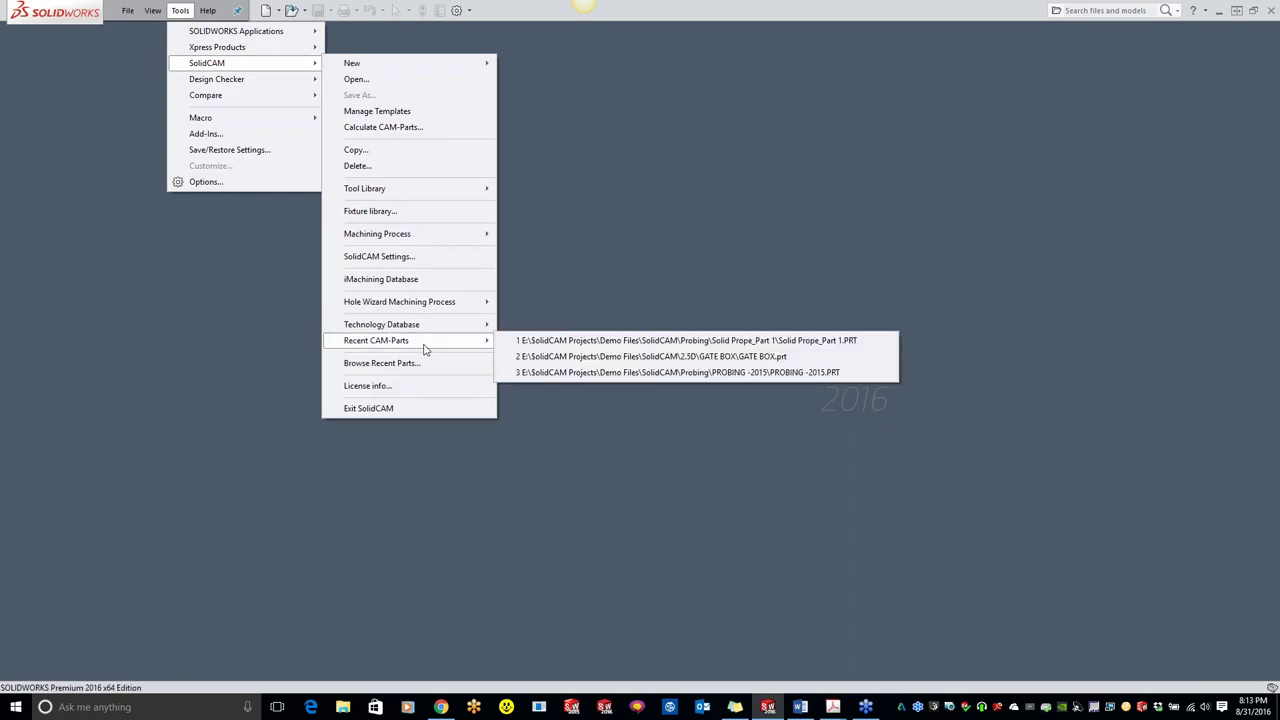
left_click(557, 372)
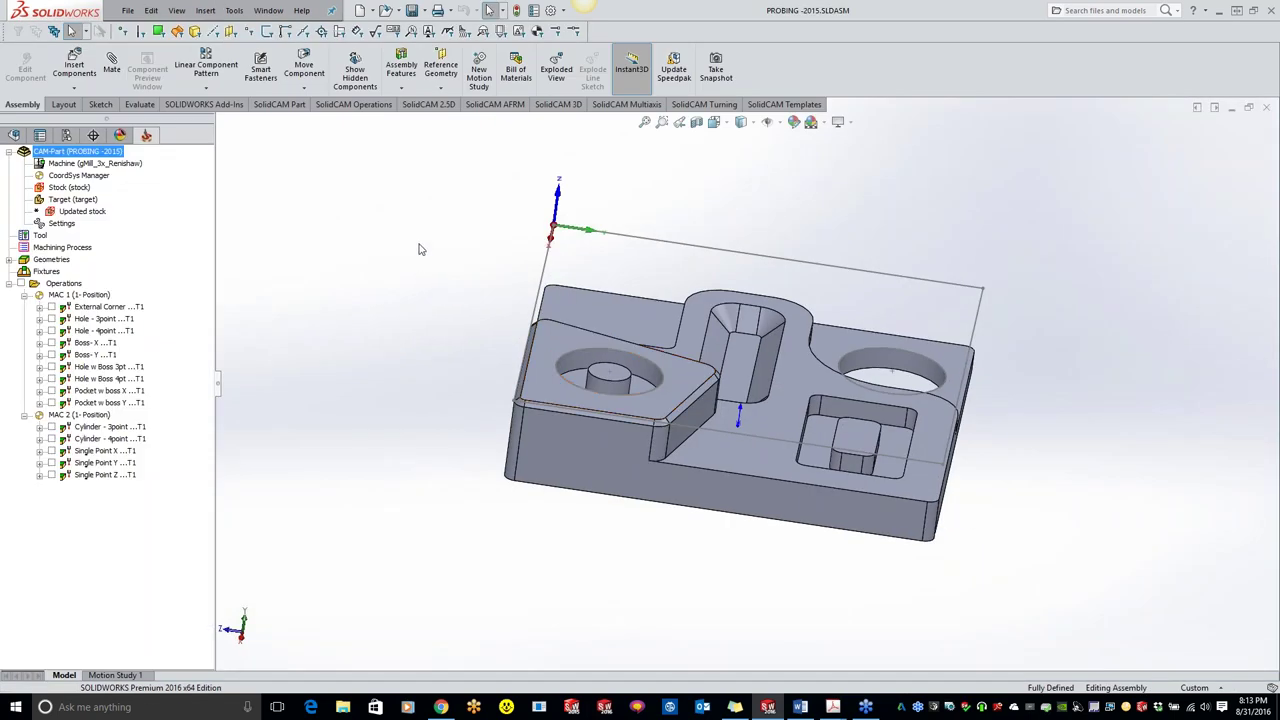
middle_click_drag(409, 216, 562, 374)
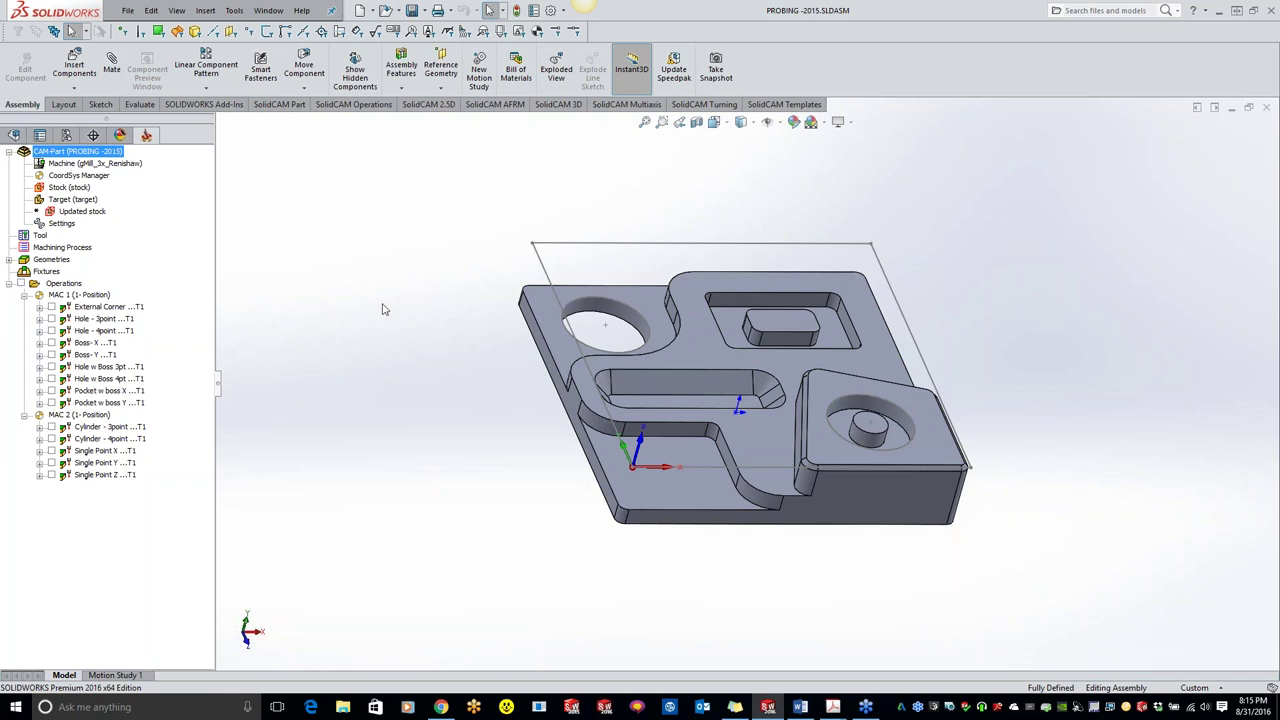
Open External Corner, keep the External corner technology, and review its contour42 geometry
double_click(119, 309)
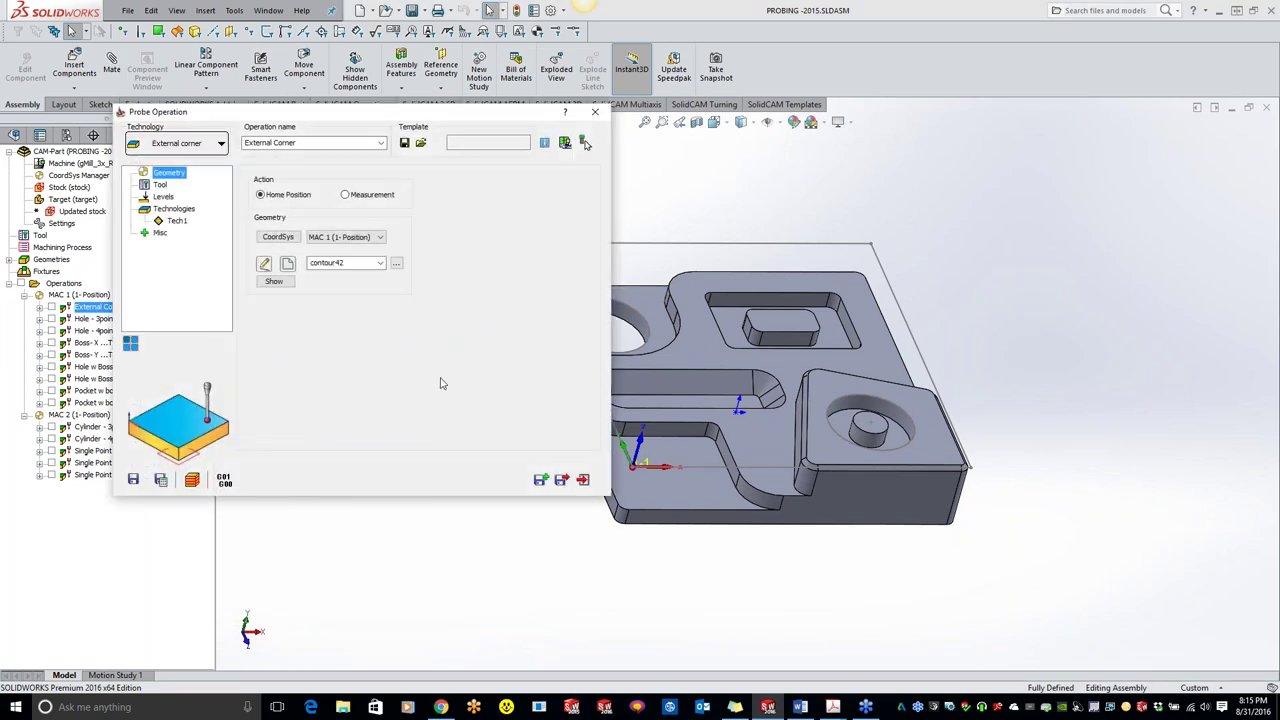
left_click(221, 143)
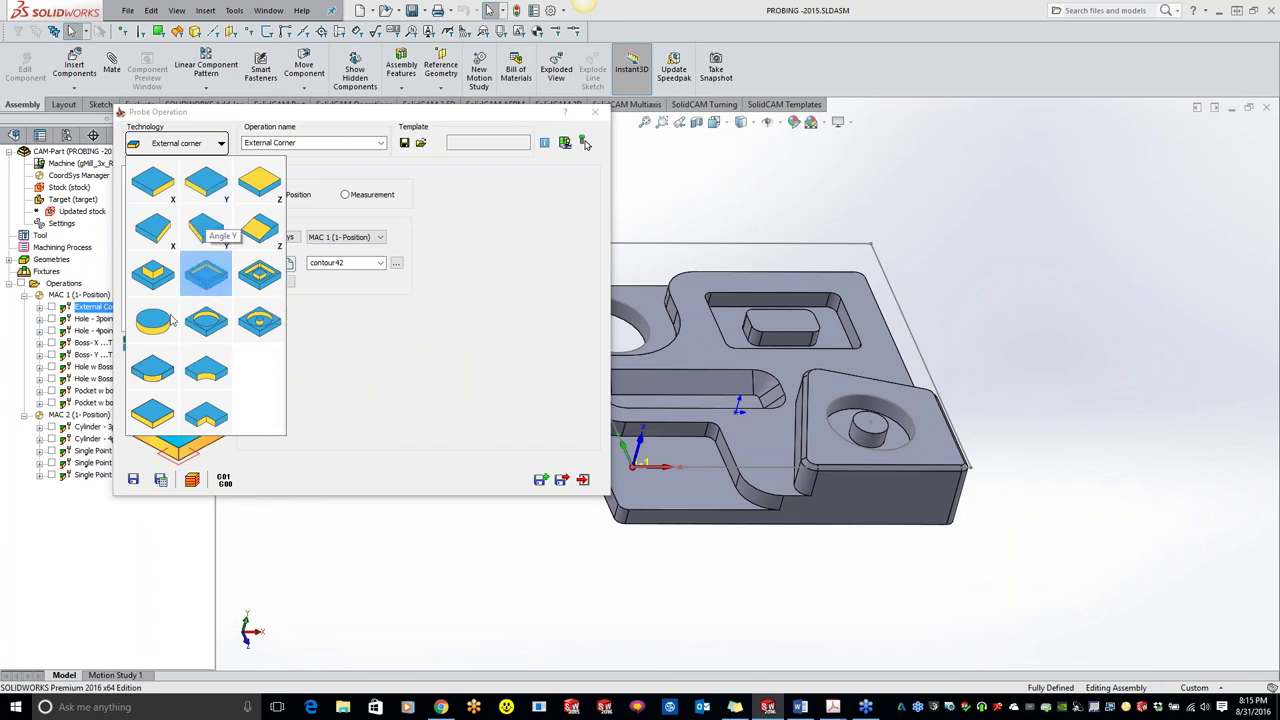
left_click(155, 412)
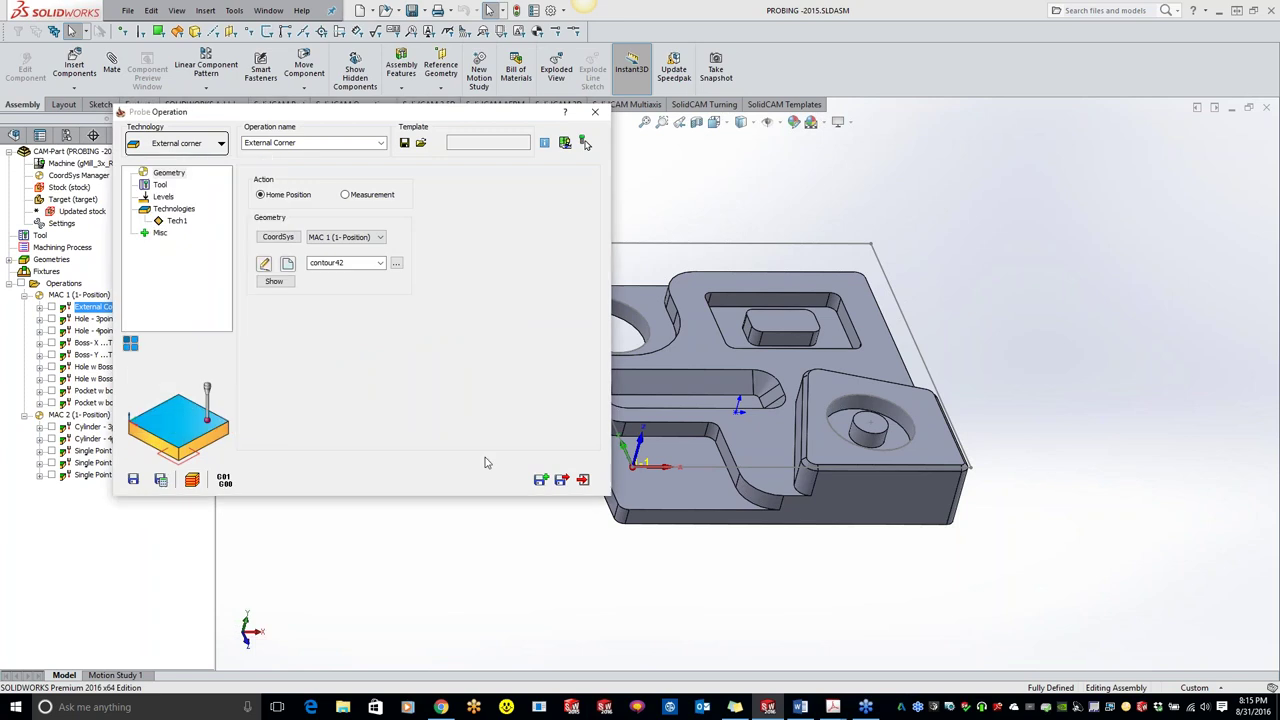
left_click(283, 285)
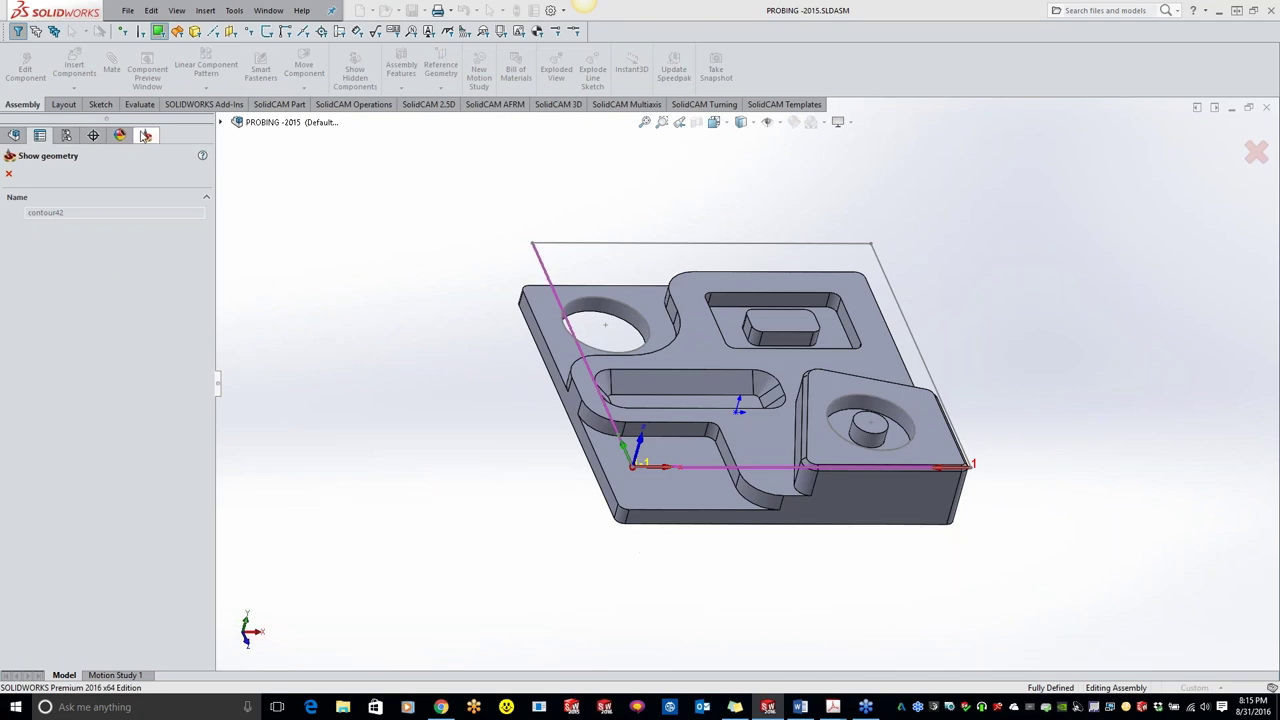
left_click(9, 175)
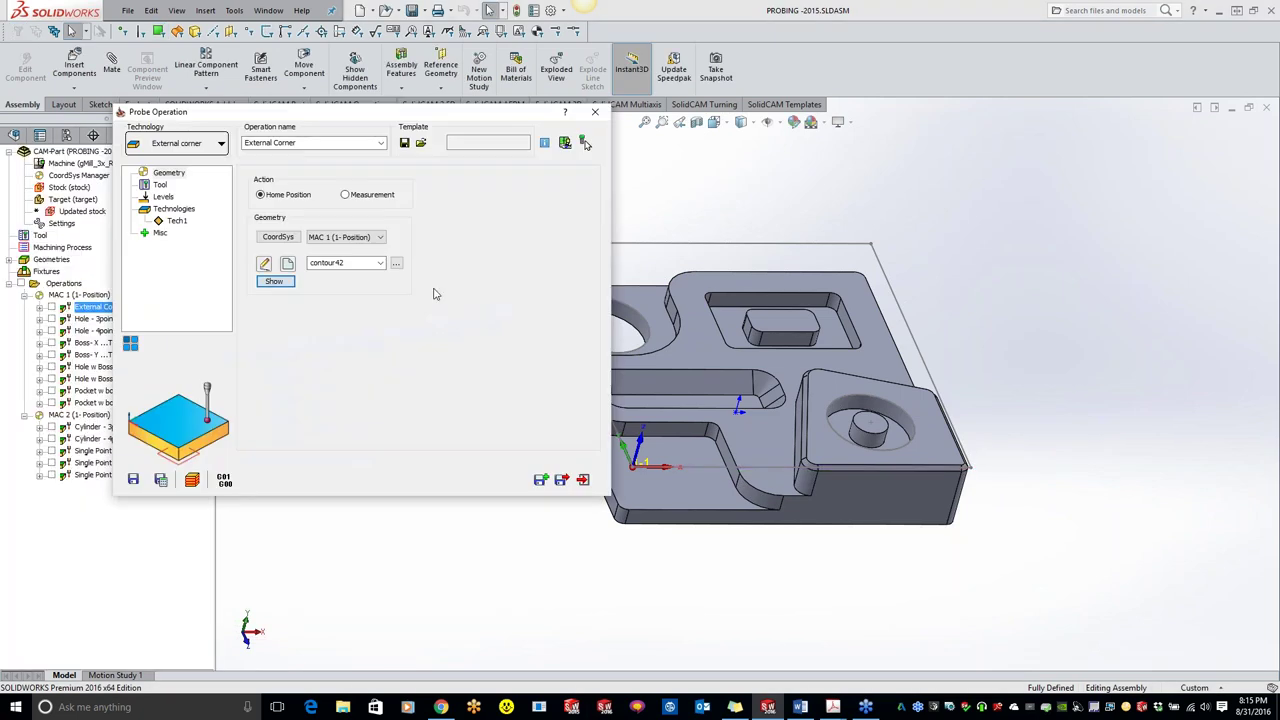
Browse the Levels, Tool and Tech1 pages and preview the External Corner probe path
left_click(180, 224)
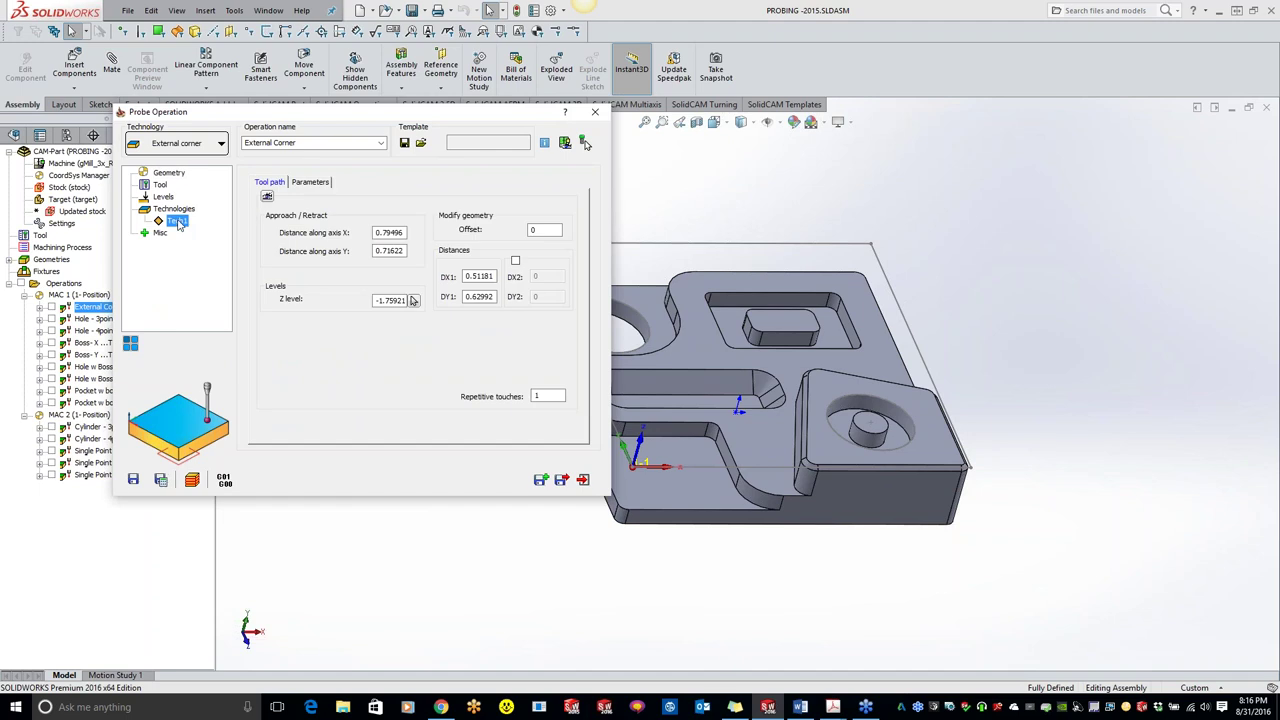
left_click(167, 198)
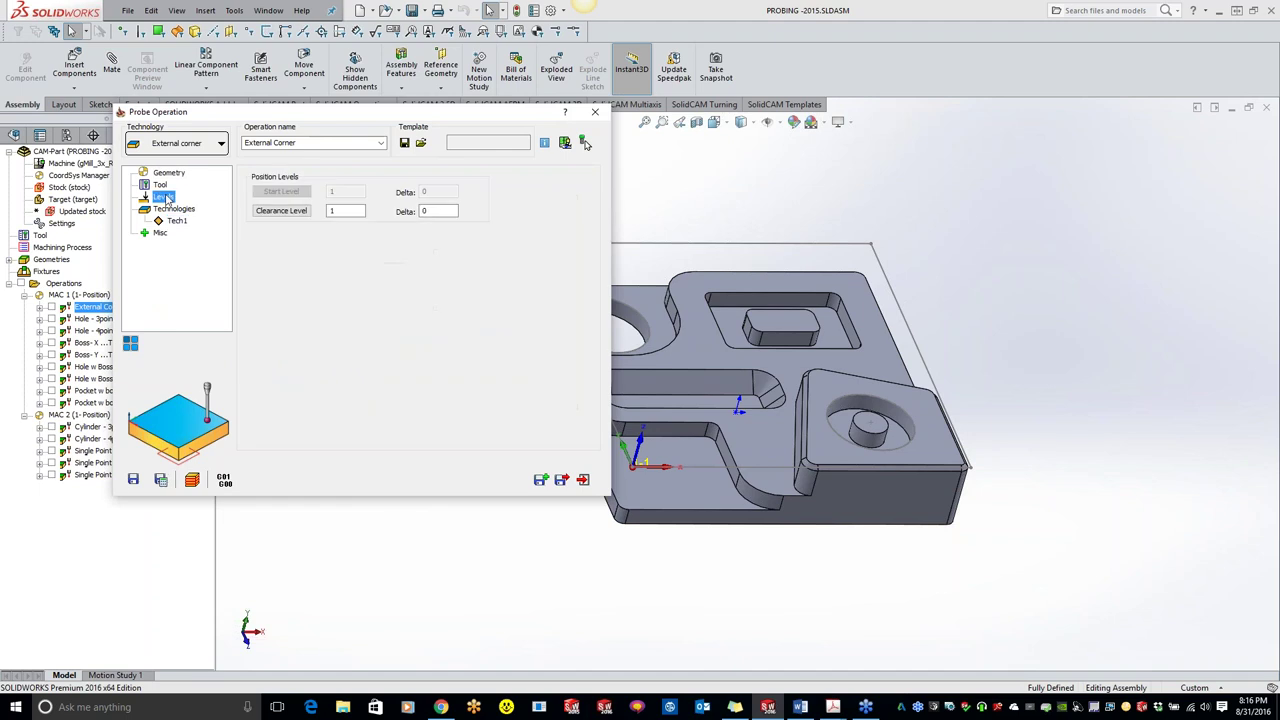
left_click(161, 185)
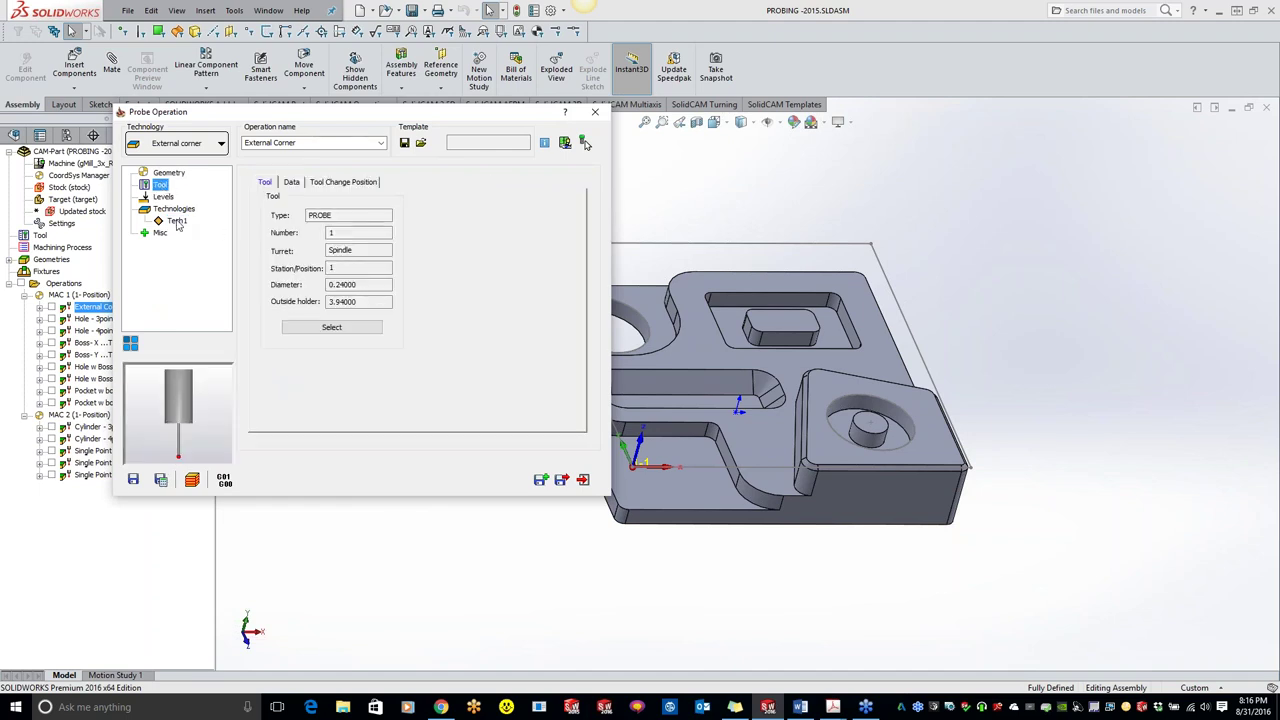
left_click(177, 222)
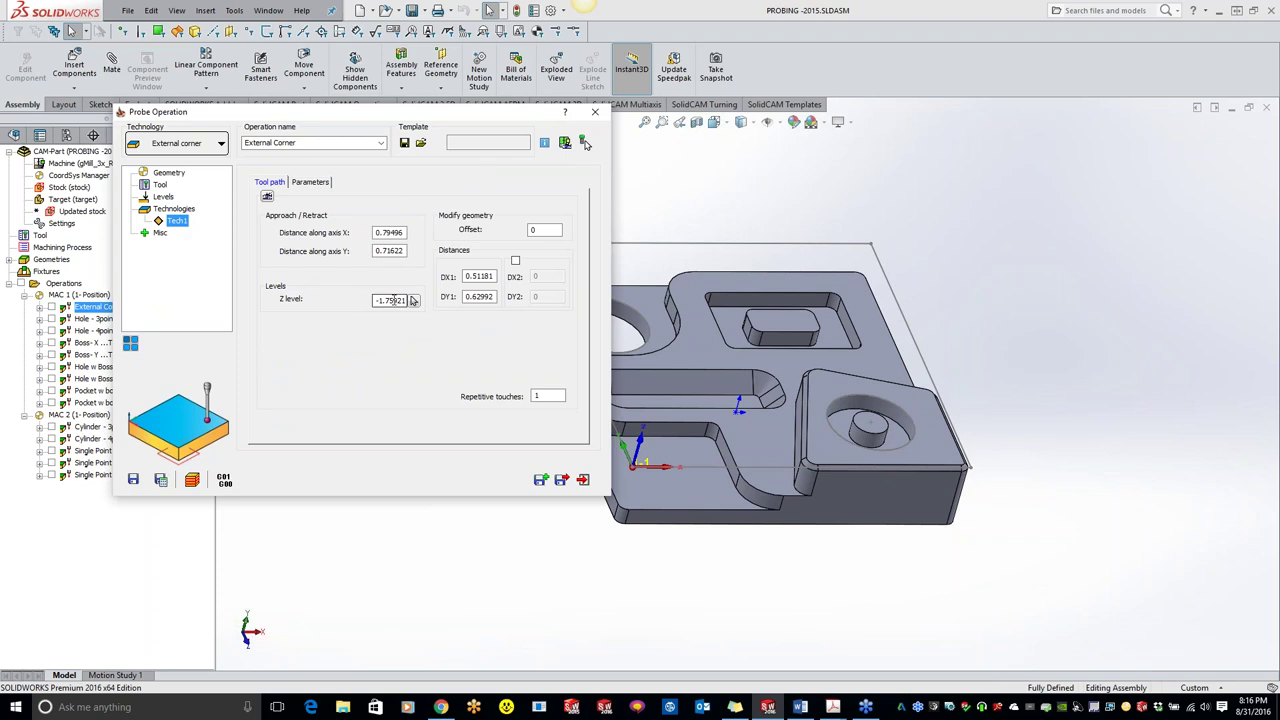
left_click(394, 300)
left_click(267, 196)
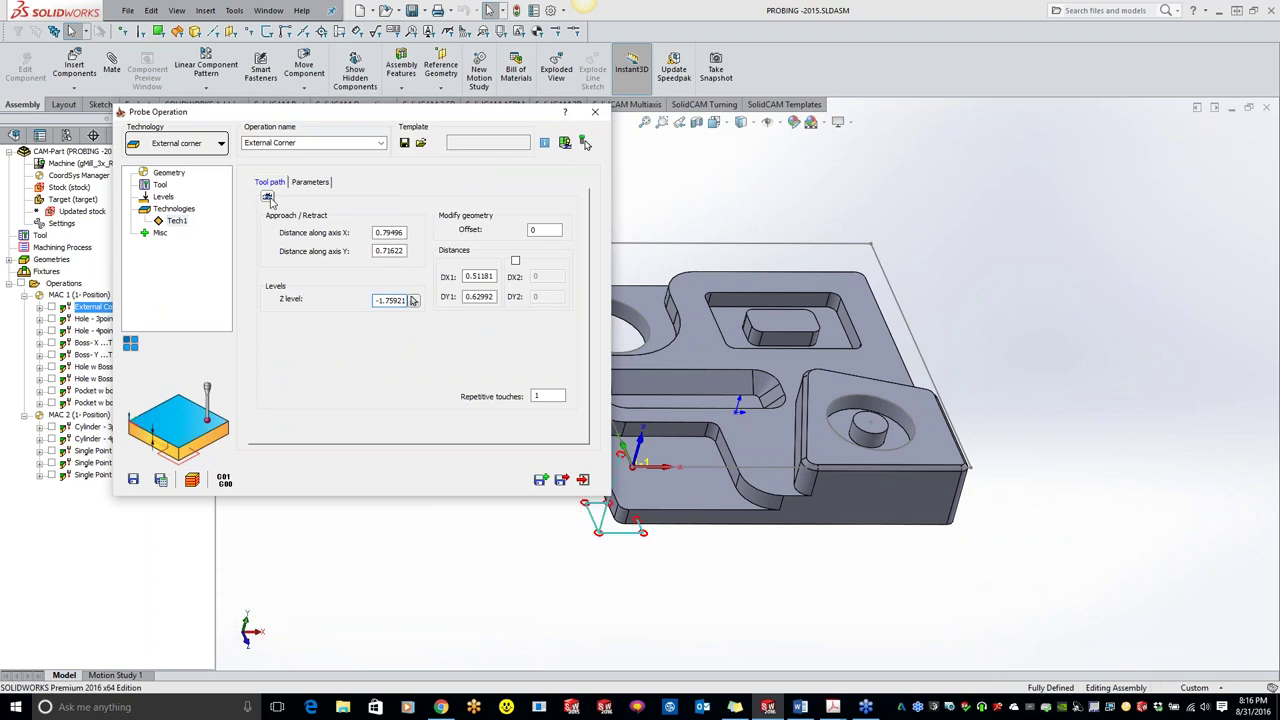
Zoom the view in on the part's lower-left corner to inspect the probe path
key("z")
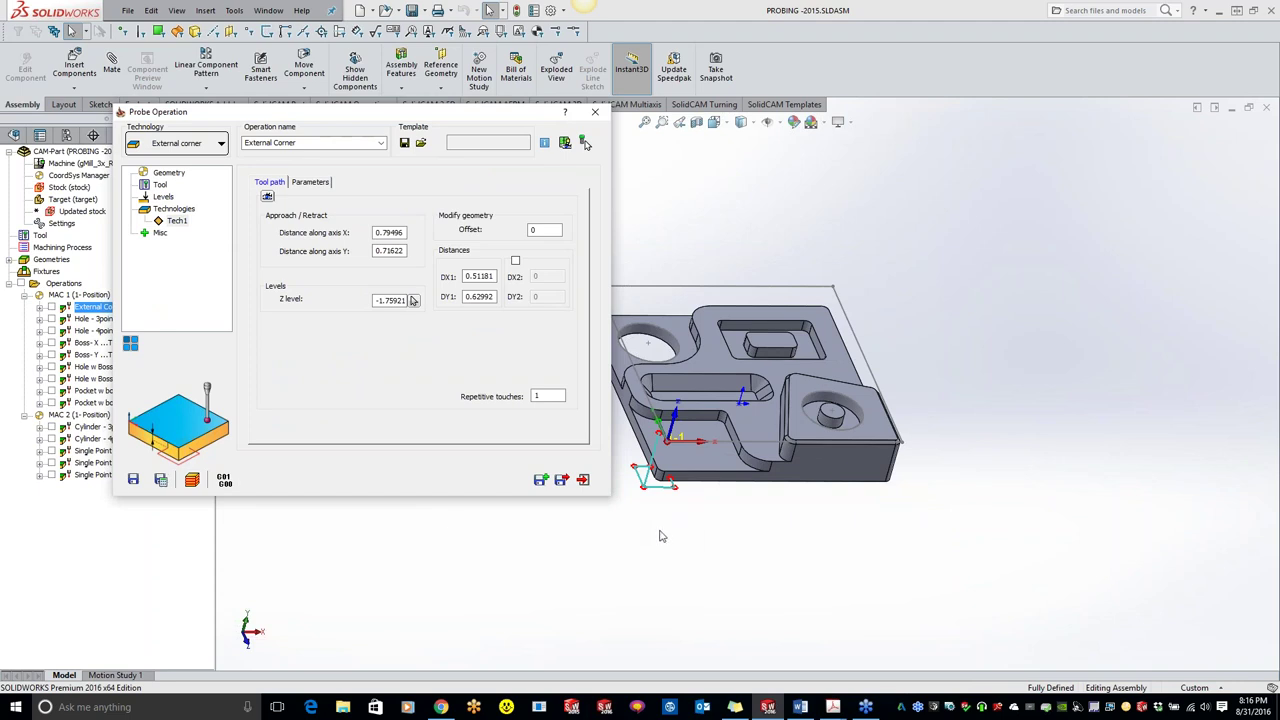
left_click(665, 537)
scroll(665, 537, "up", 3)
scroll(665, 537, "down", 5)
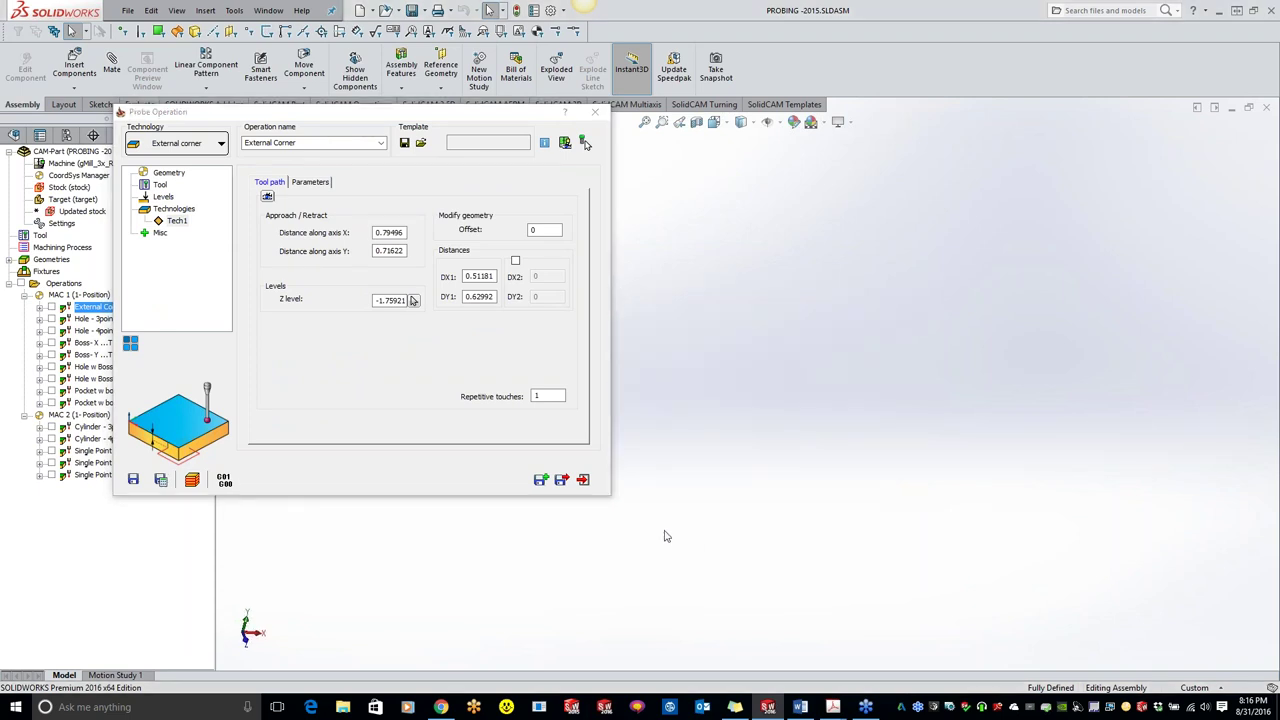
scroll(791, 540, "up", 5)
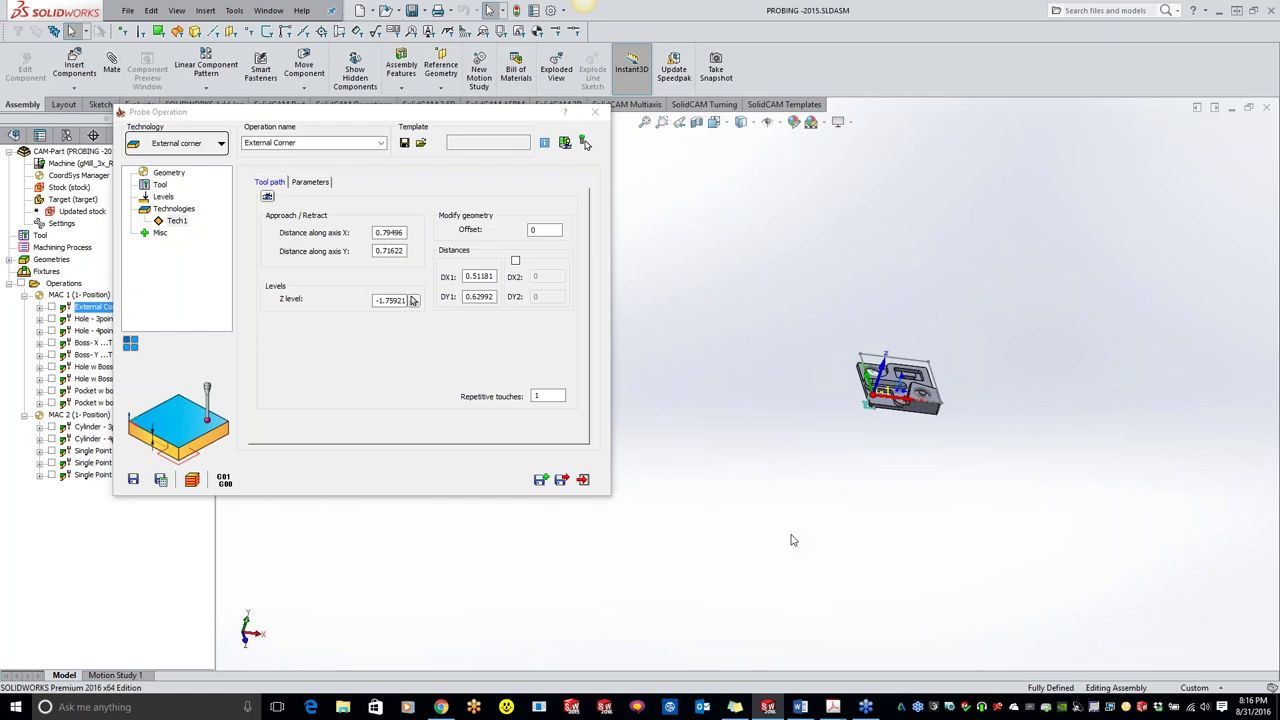
scroll(791, 540, "up", 5)
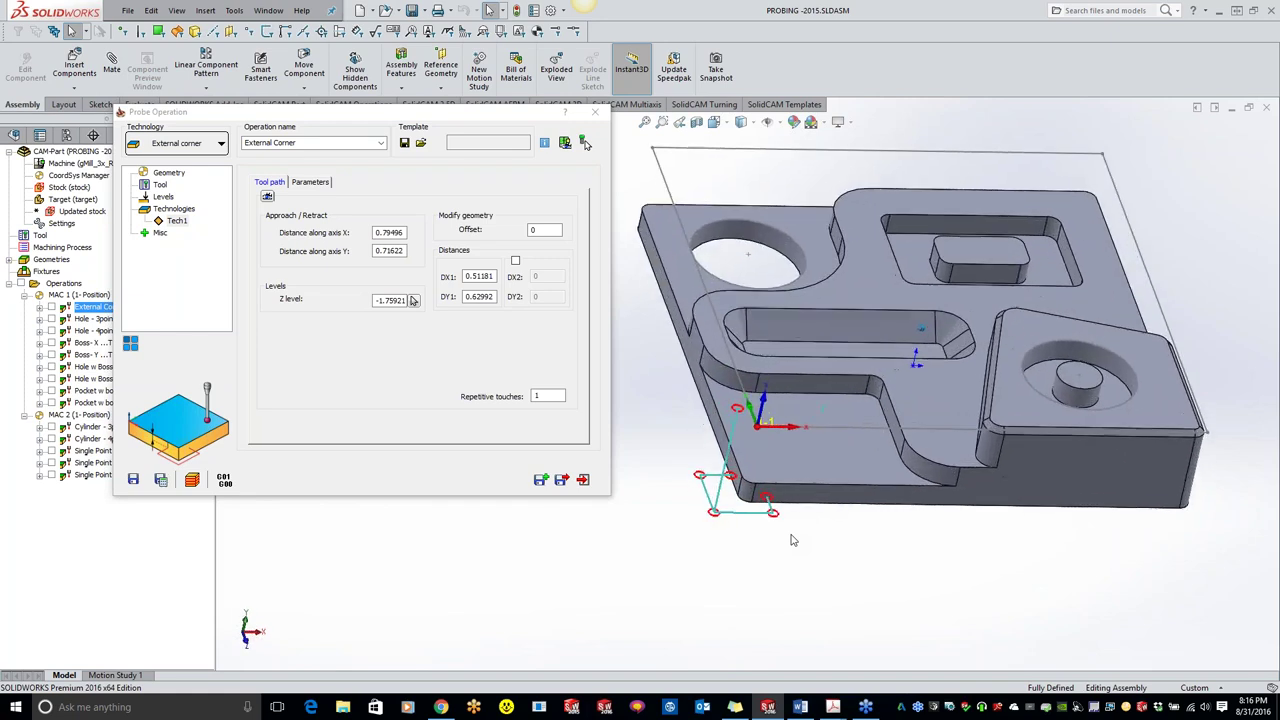
scroll(791, 540, "up", 1)
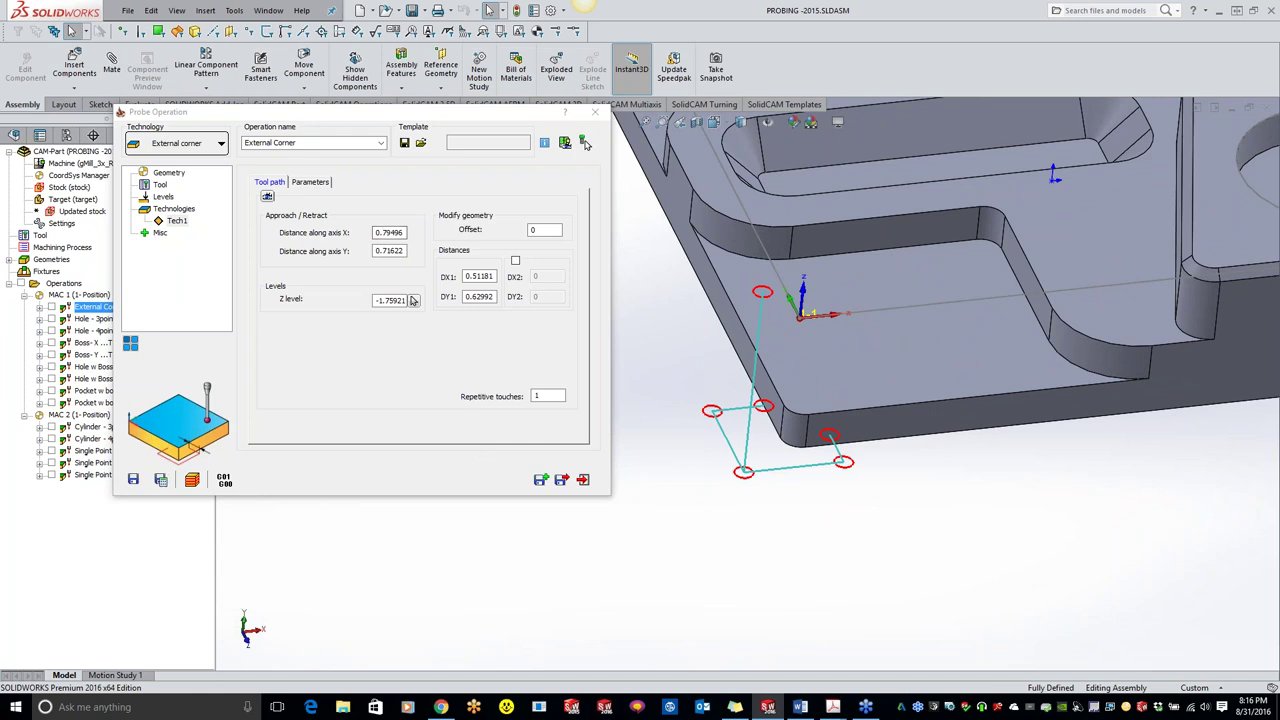
In Tech1, enter X approach 0.99181 and DX1 3.18897, then spin DY1 up to 3.03149
left_click(412, 300)
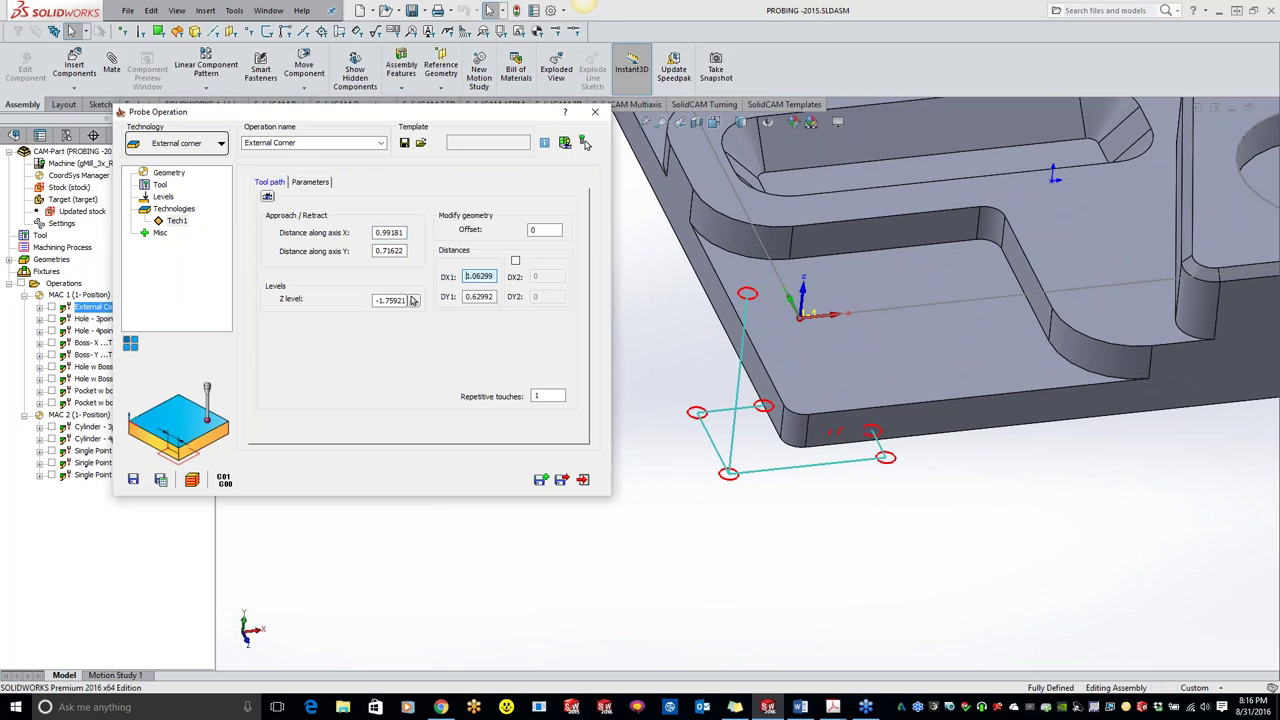
type("3.18897")
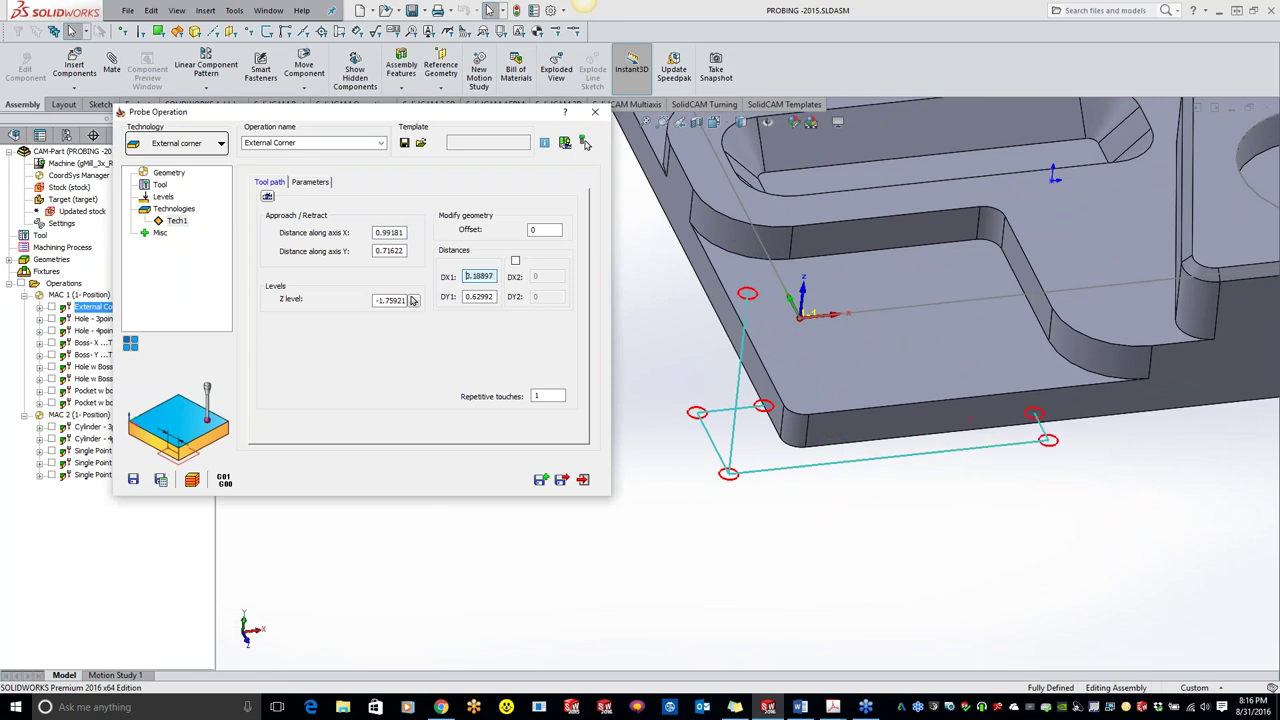
key("Tab")
key("Up")
key("Up")
key("Up")
key("Up")
key("Up")
key("Up")
key("Up")
key("Up")
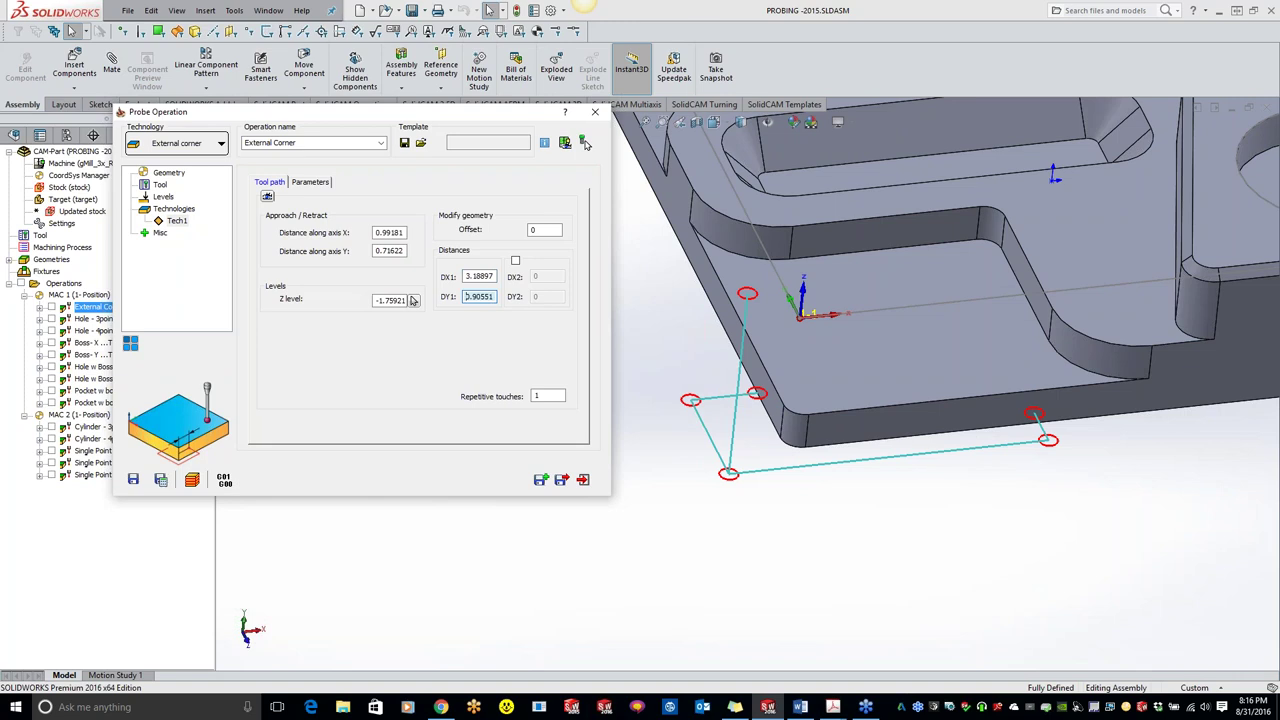
key("Up")
key("Up")
key("Up")
key("Up")
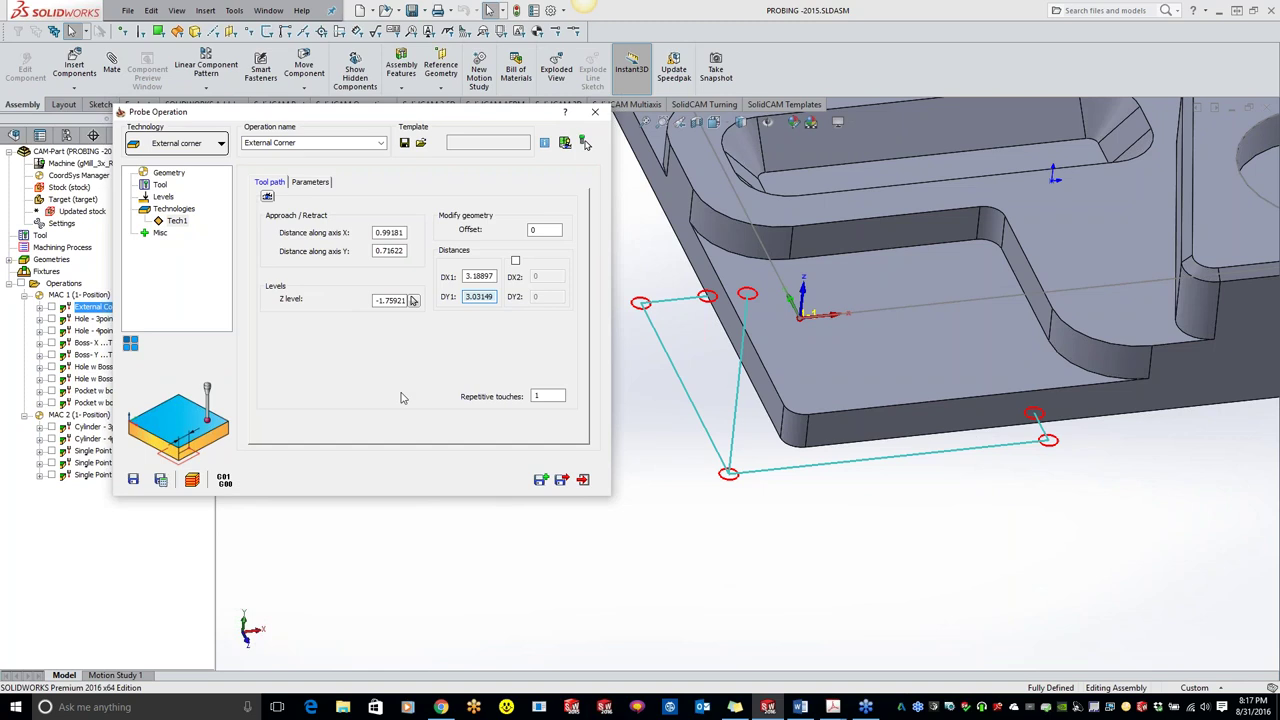
Try Y approach values 1.07055, 1.38551 and 0.48, settling back on 0.99181
left_click(398, 305)
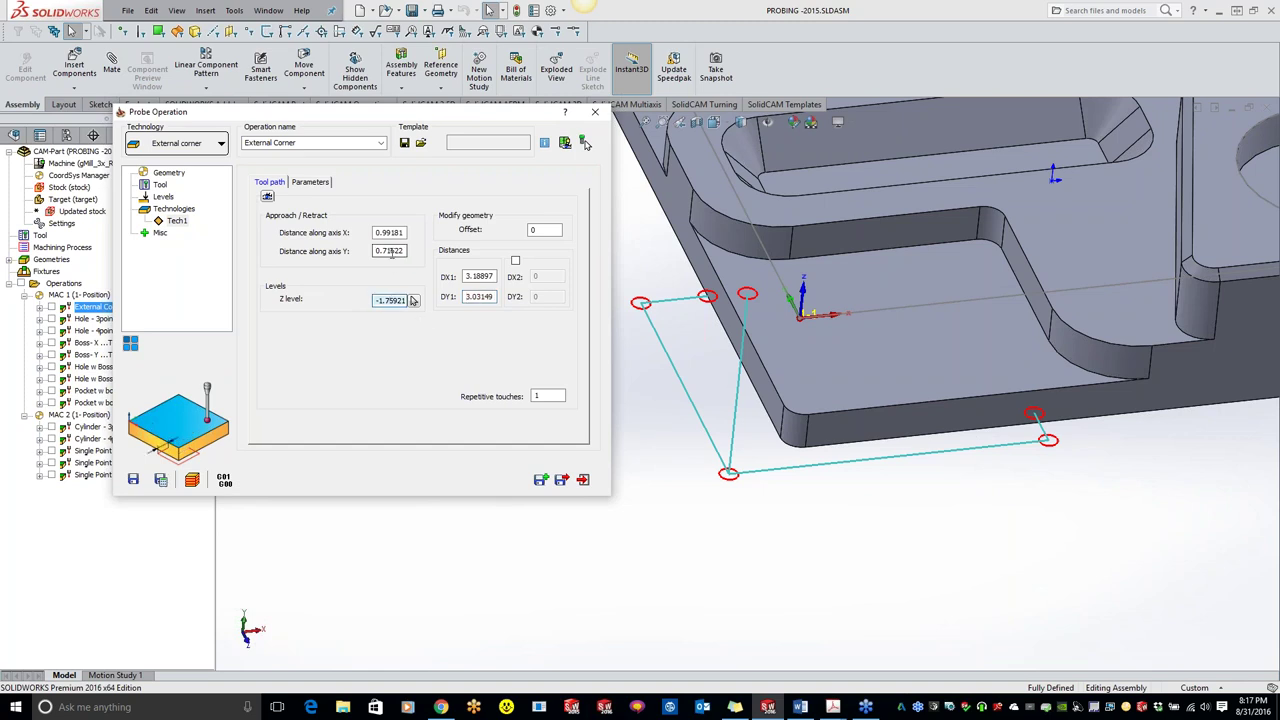
left_click(391, 251)
type("1.07055")
key("Return")
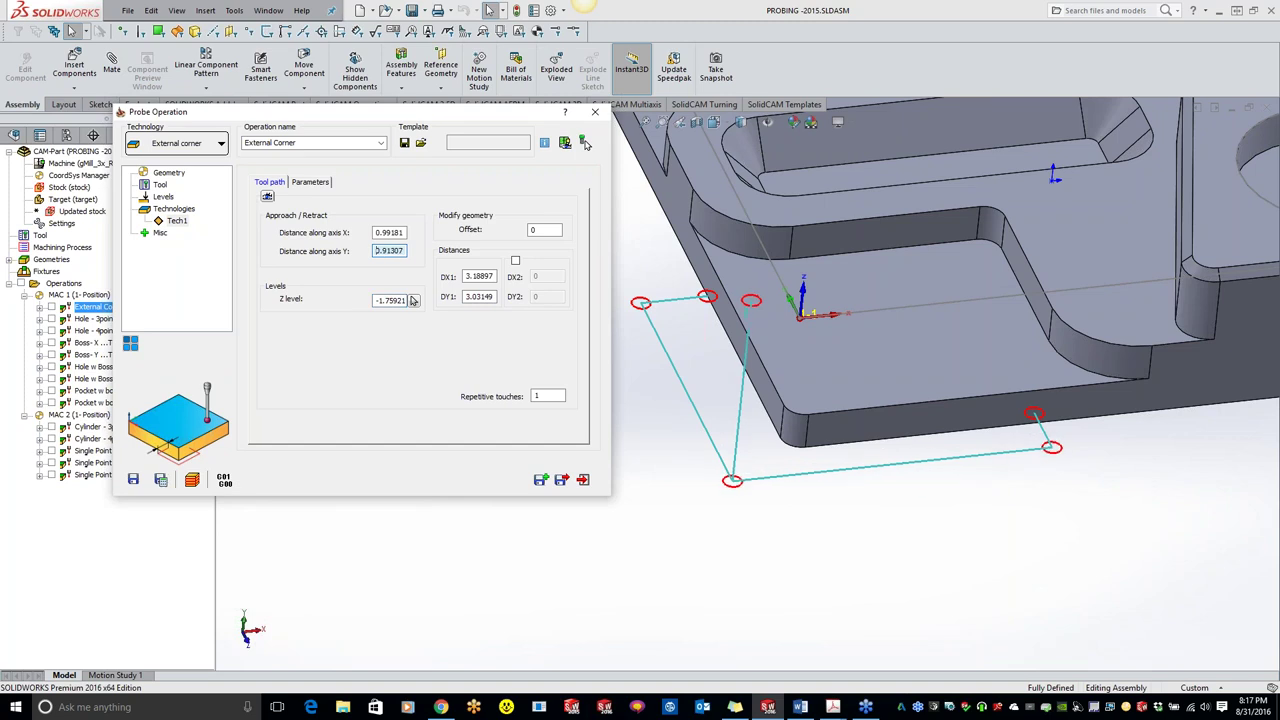
type("1.38551")
key("Return")
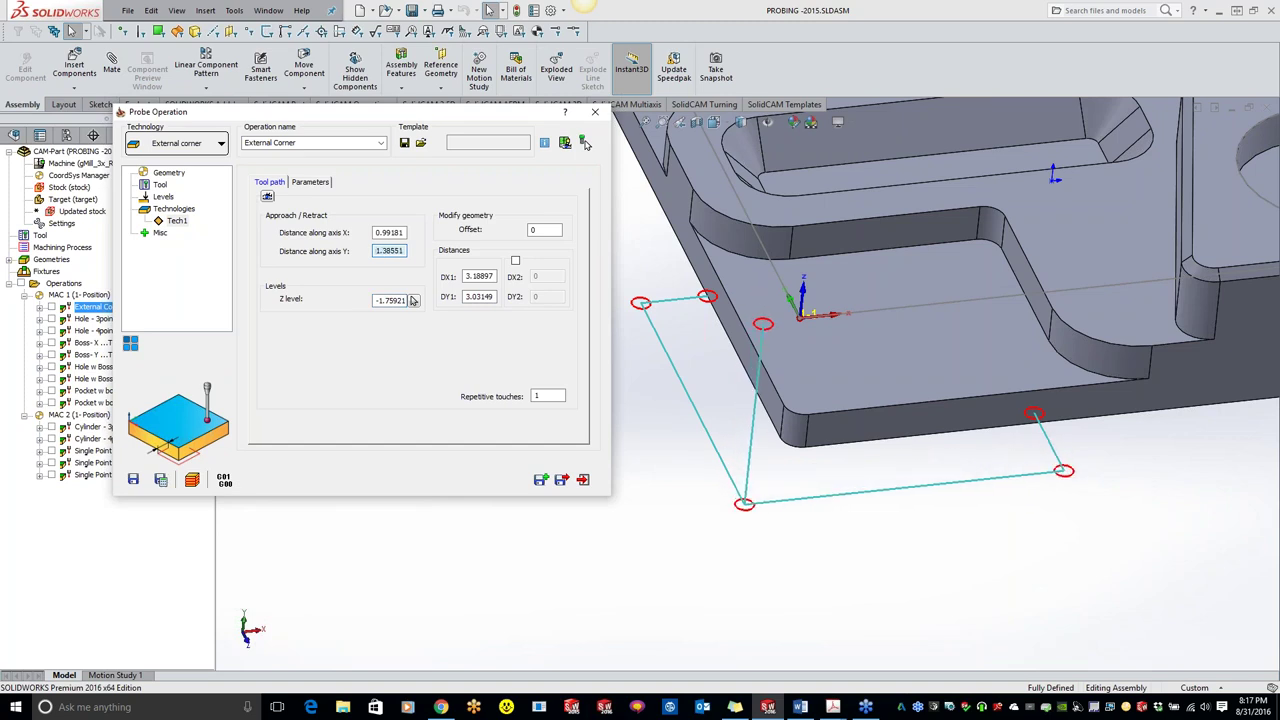
type("0.48")
key("Return")
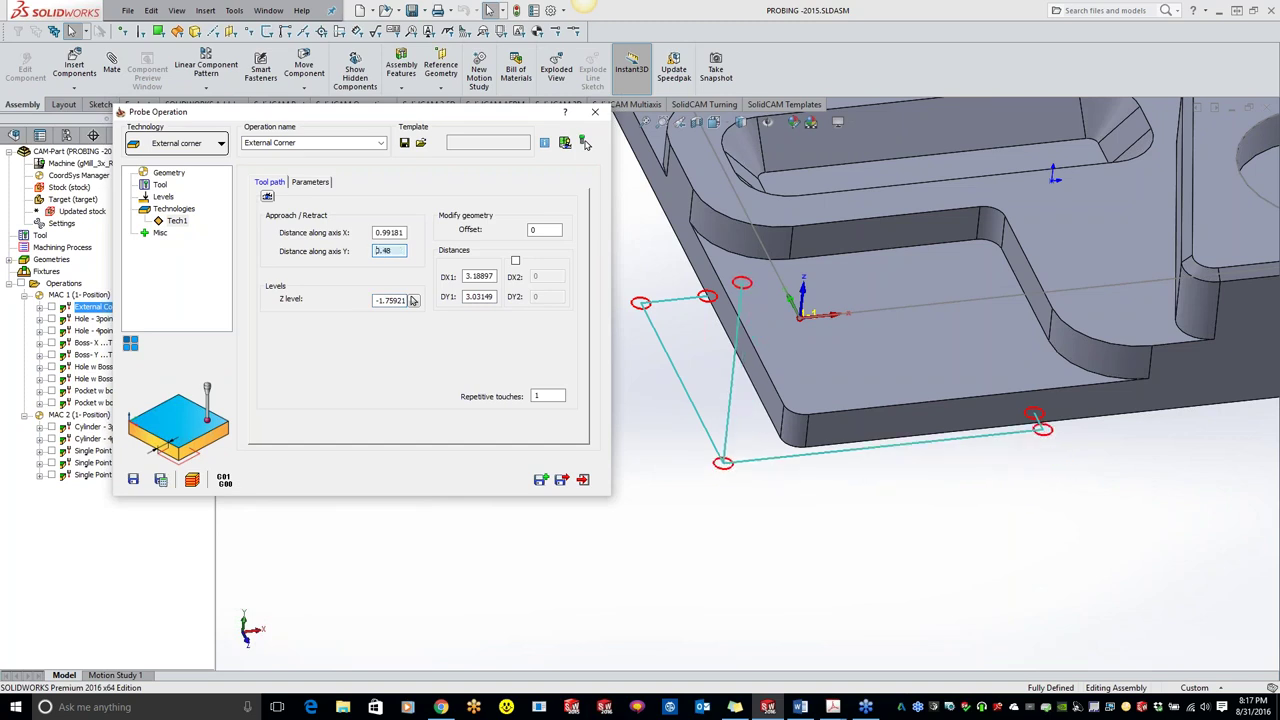
type("0.99181")
key("Return")
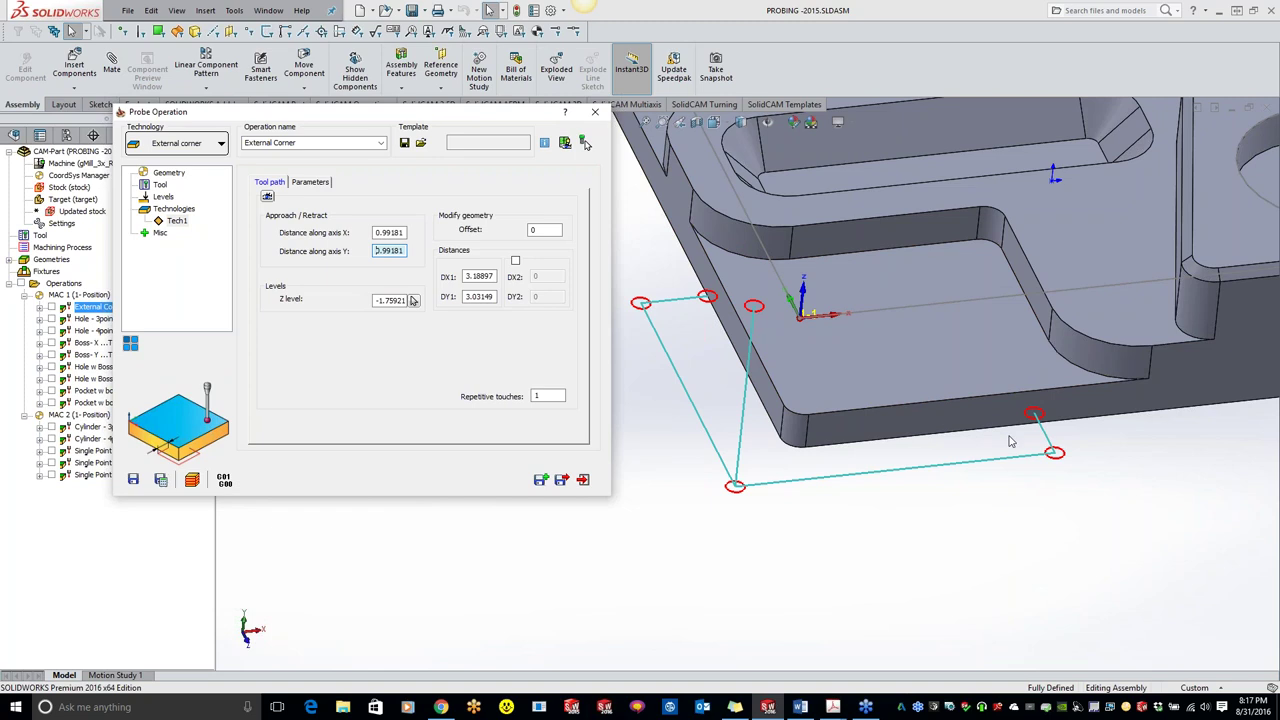
Exit External Corner without saving and pick the round hole edge as Hole - 3point geometry
left_click(595, 111)
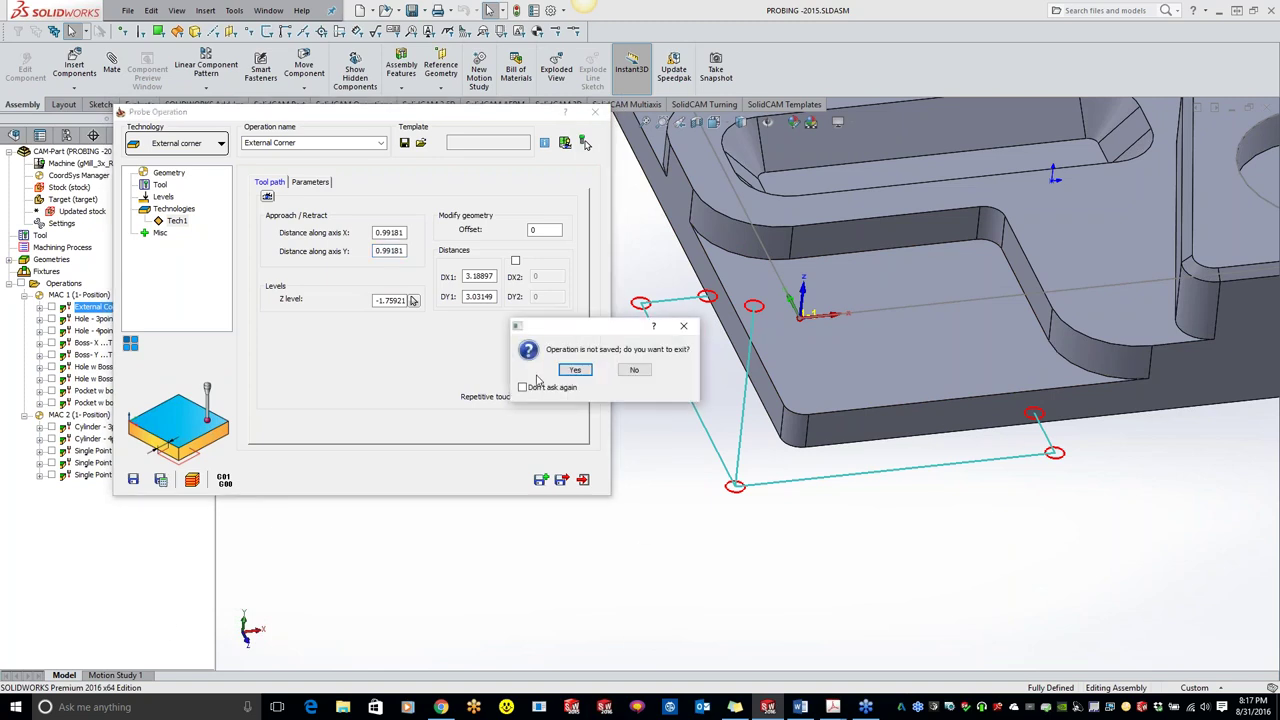
left_click(577, 372)
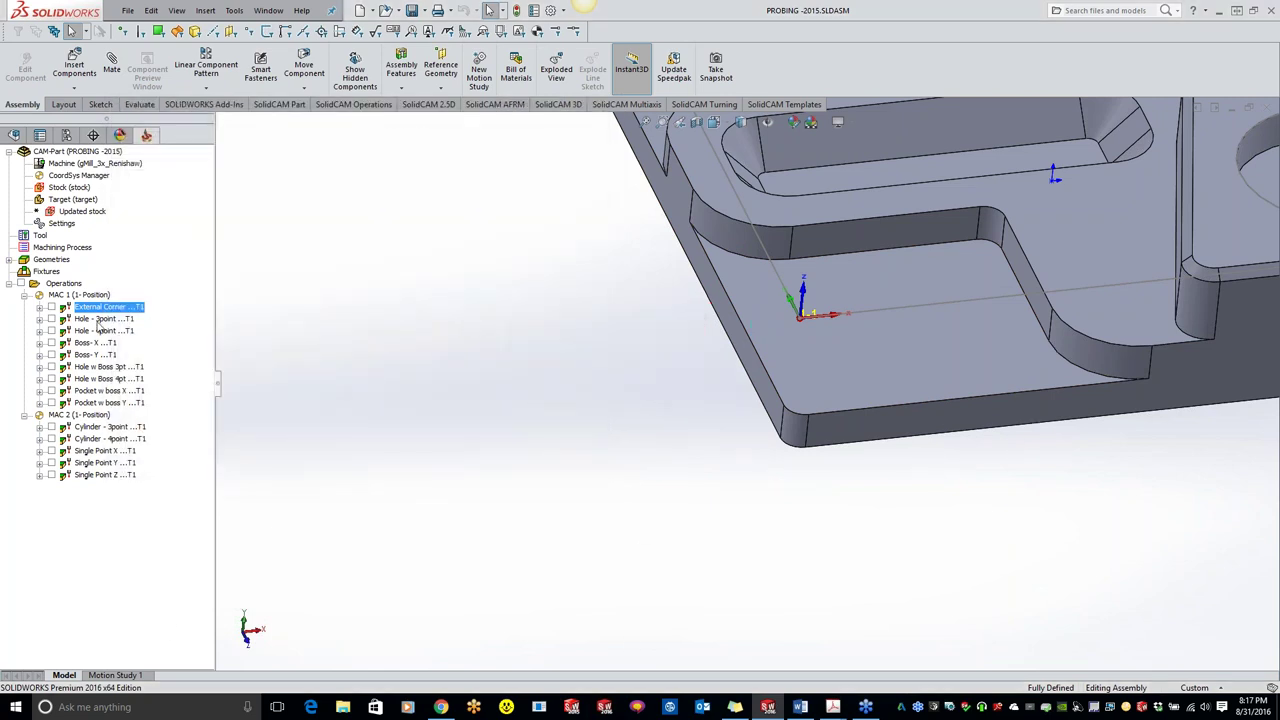
left_click(96, 319)
scroll(812, 362, "down", 3)
scroll(812, 362, "down", 4)
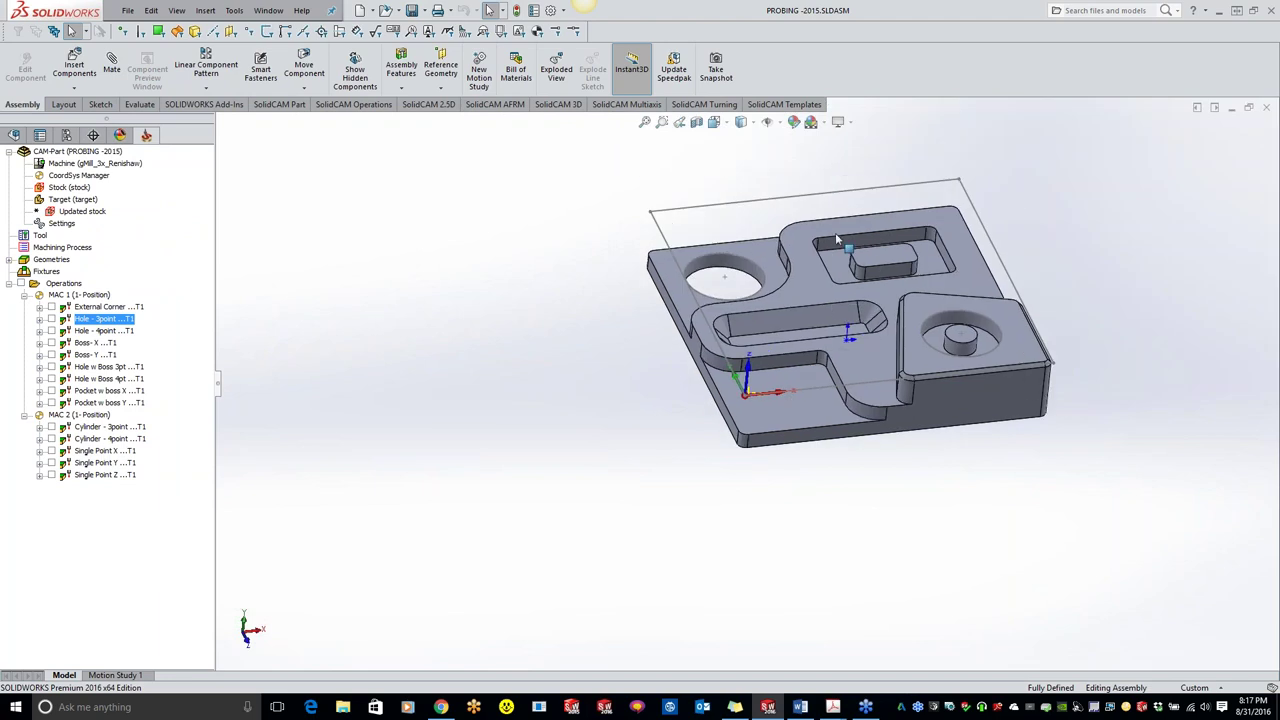
double_click(94, 319)
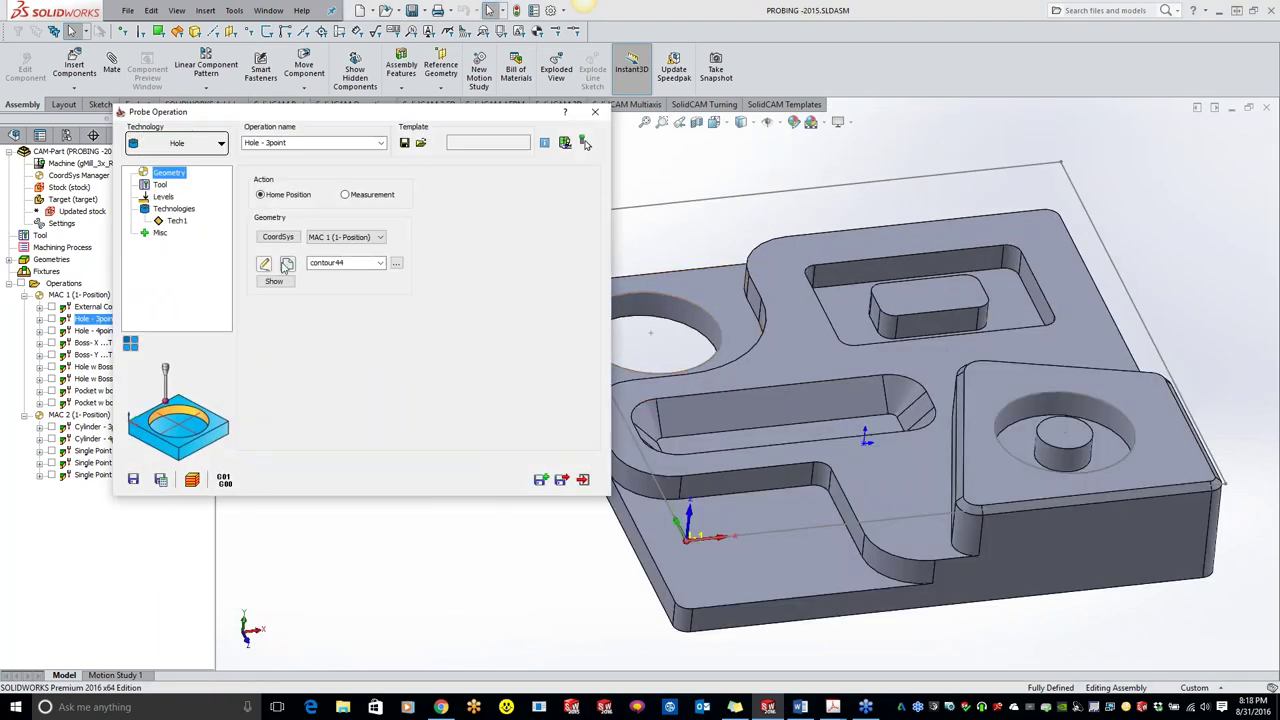
left_click(265, 262)
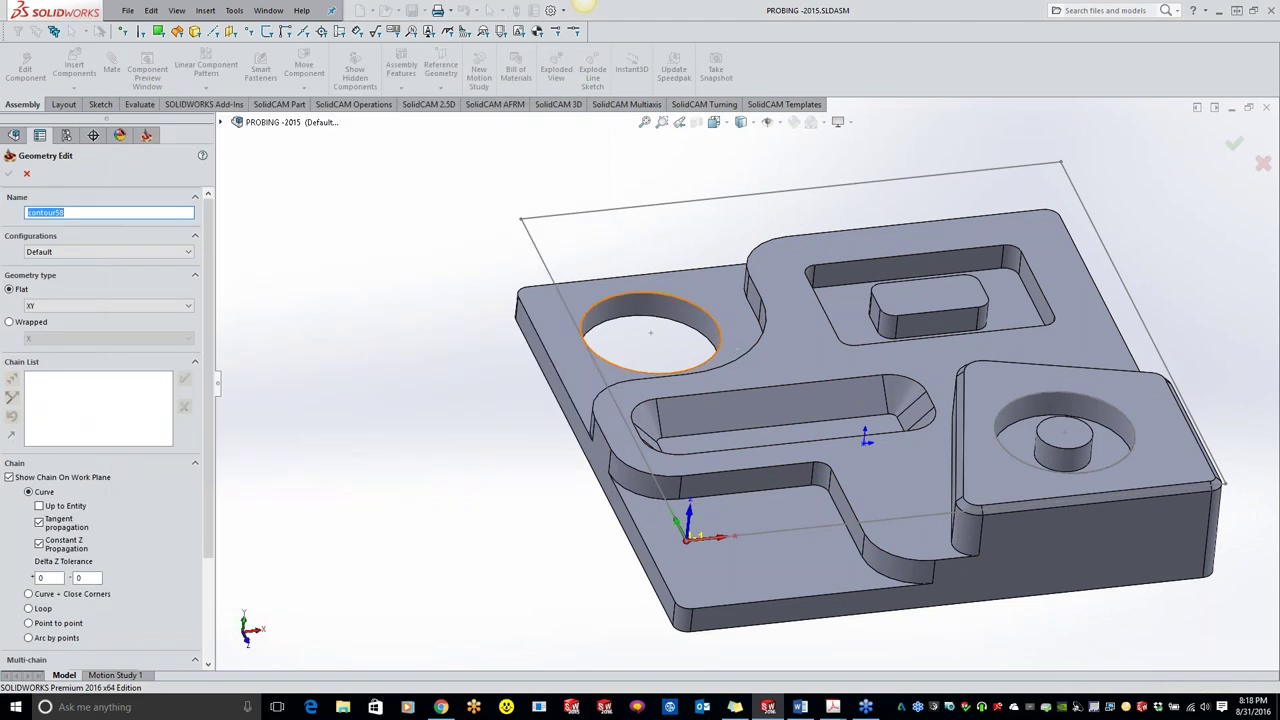
left_click(724, 343)
Confirm the hole geometry, review Tool, Levels and Tech1, and preview the touch points
left_click(8, 174)
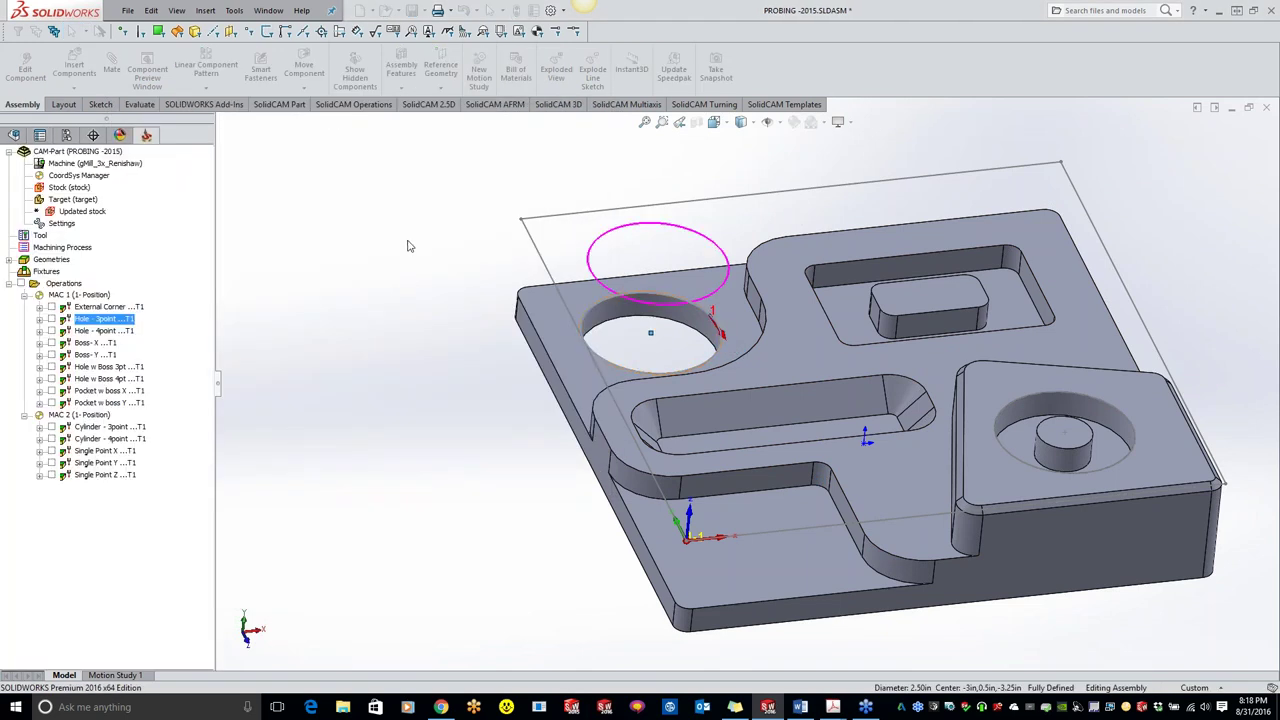
left_click(160, 185)
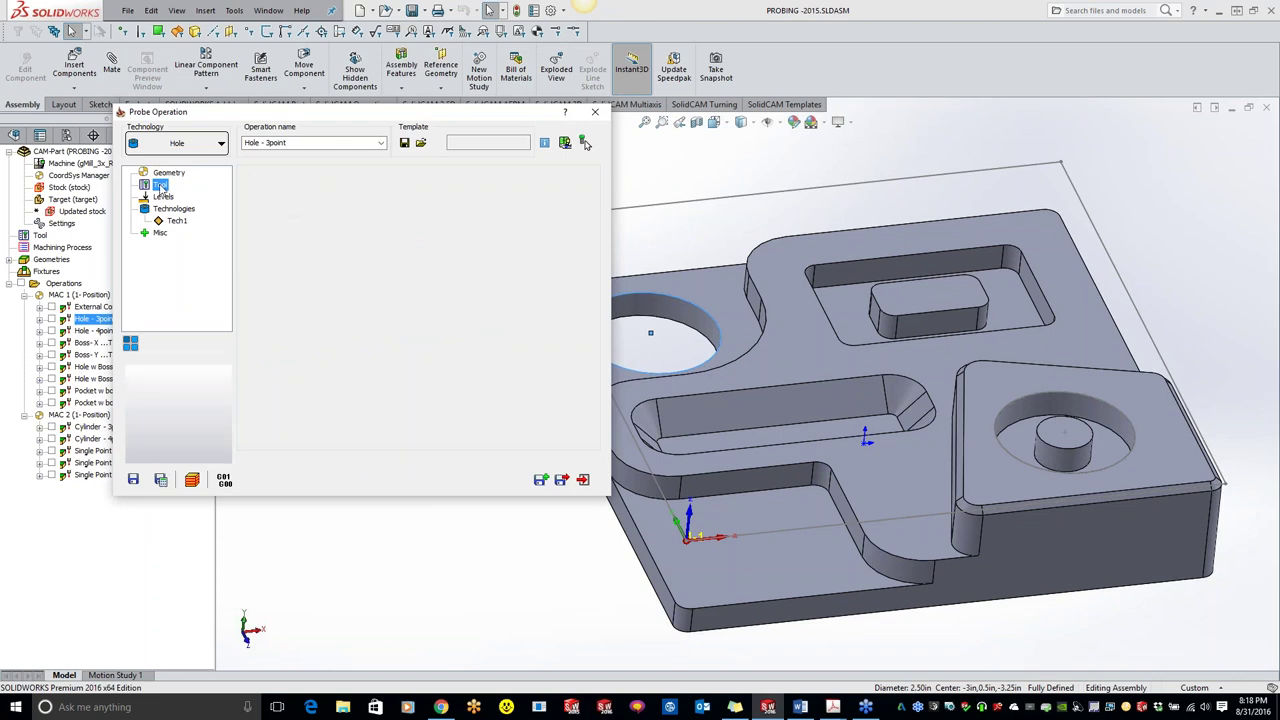
left_click(164, 197)
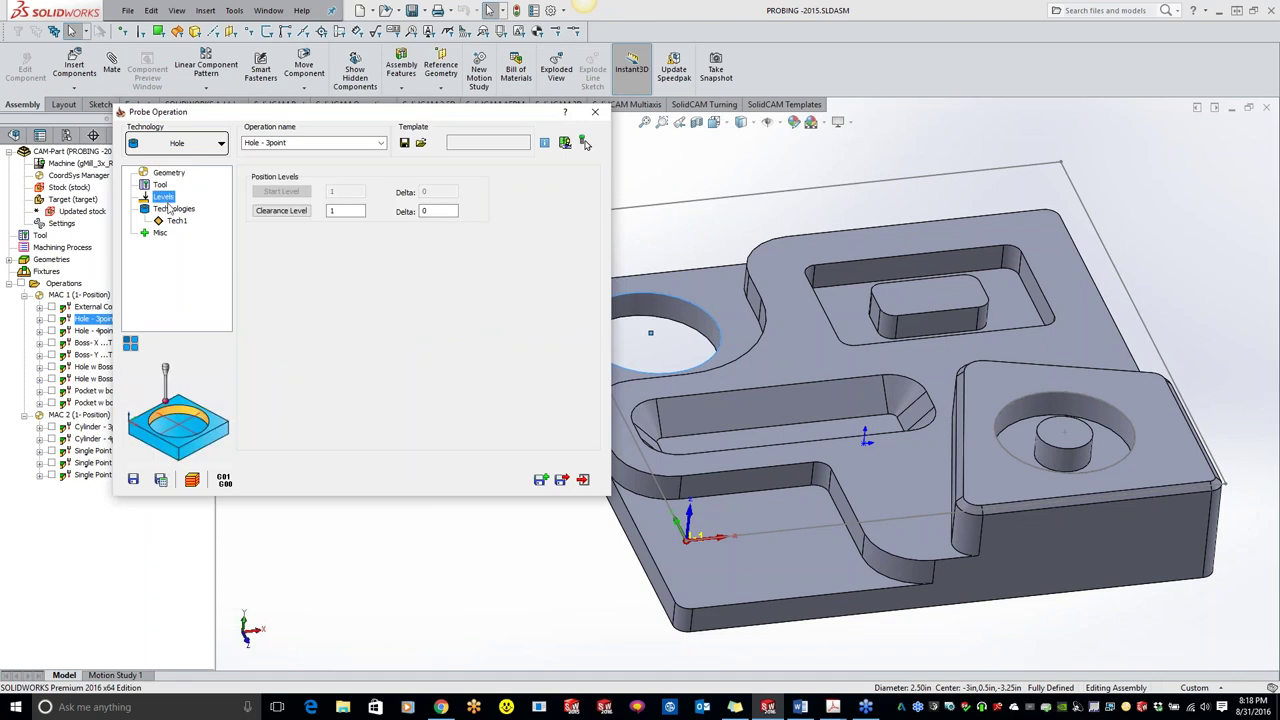
left_click(172, 208)
left_click(176, 220)
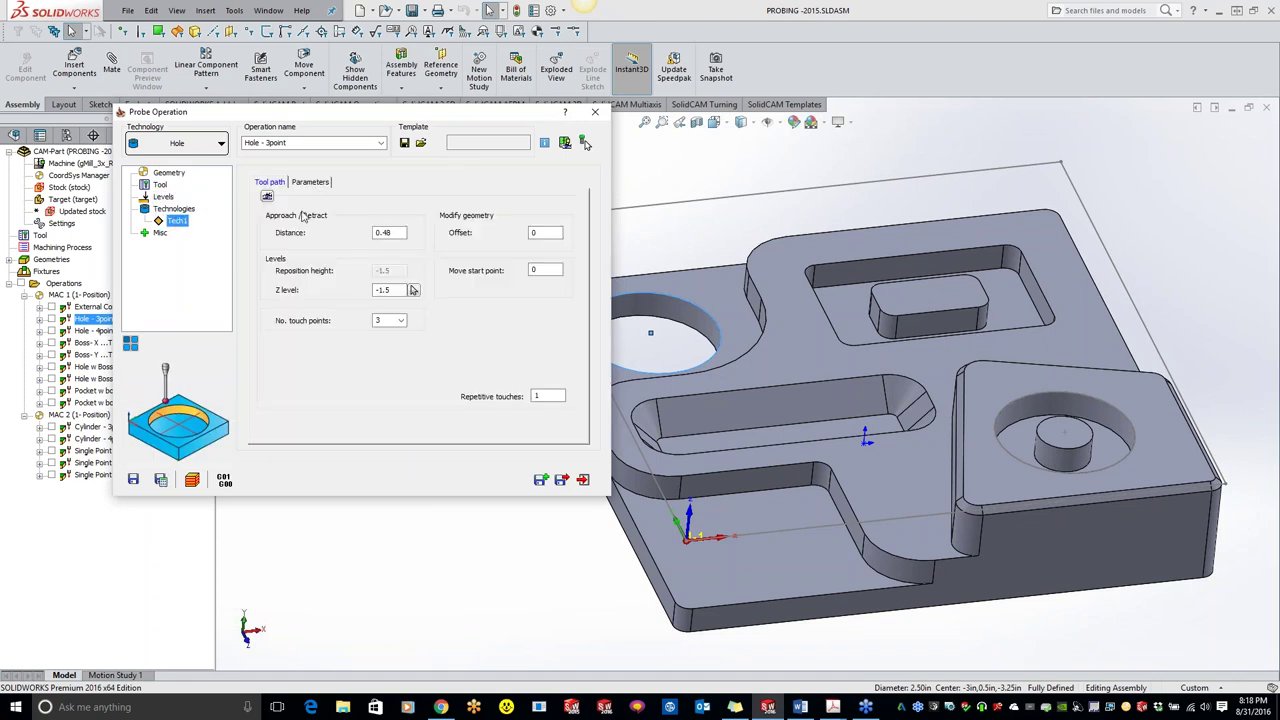
left_click(390, 232)
left_click(270, 181)
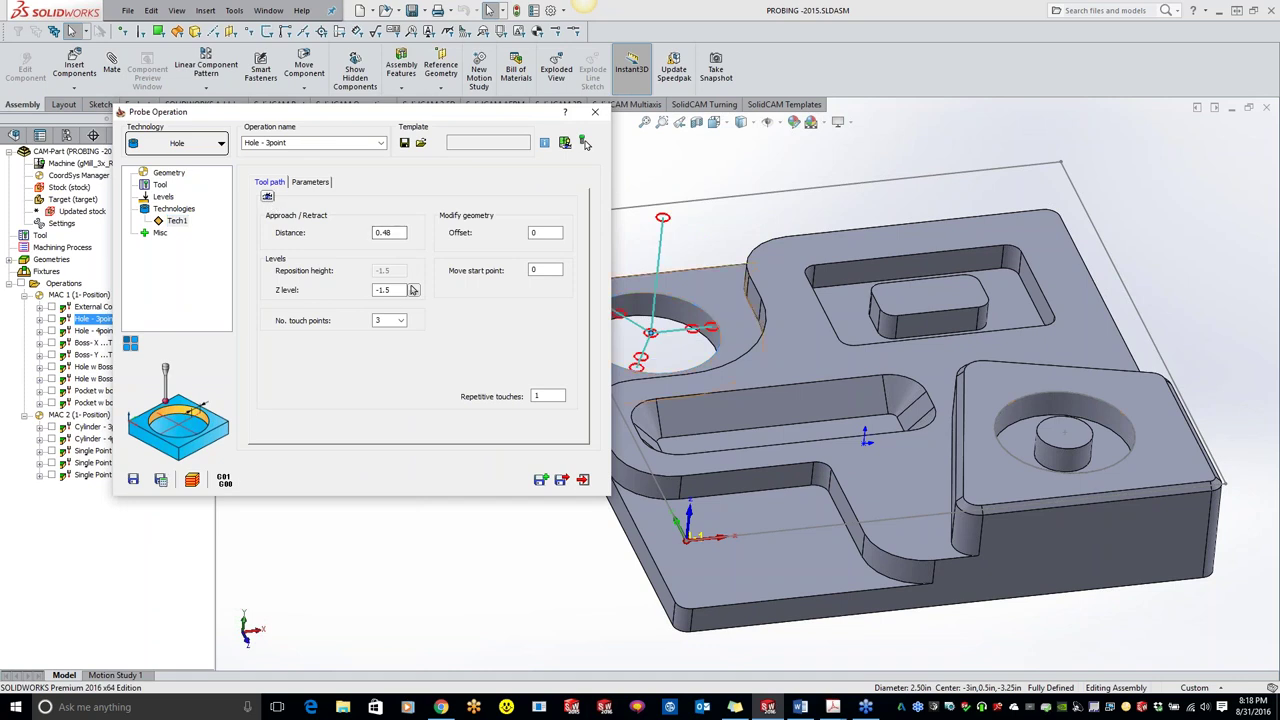
Replace the probing Z level with -1.69685
left_click_drag(400, 290, 363, 285)
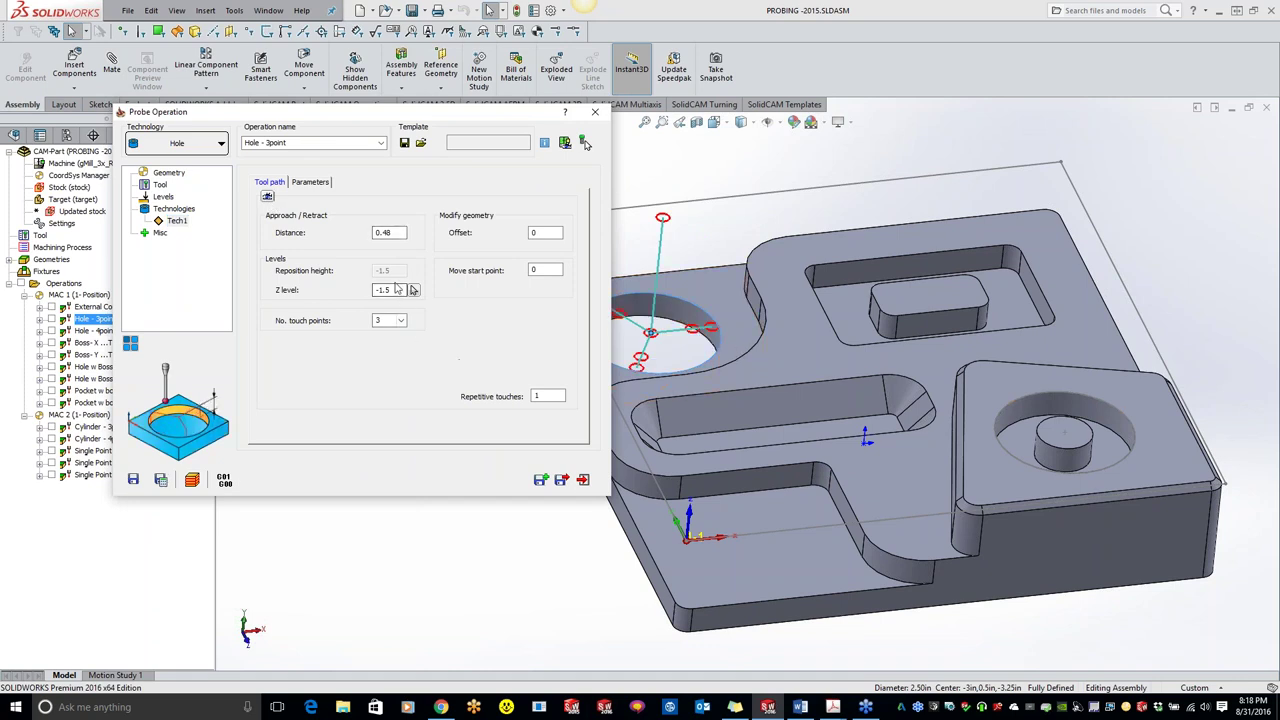
type("-1.65748")
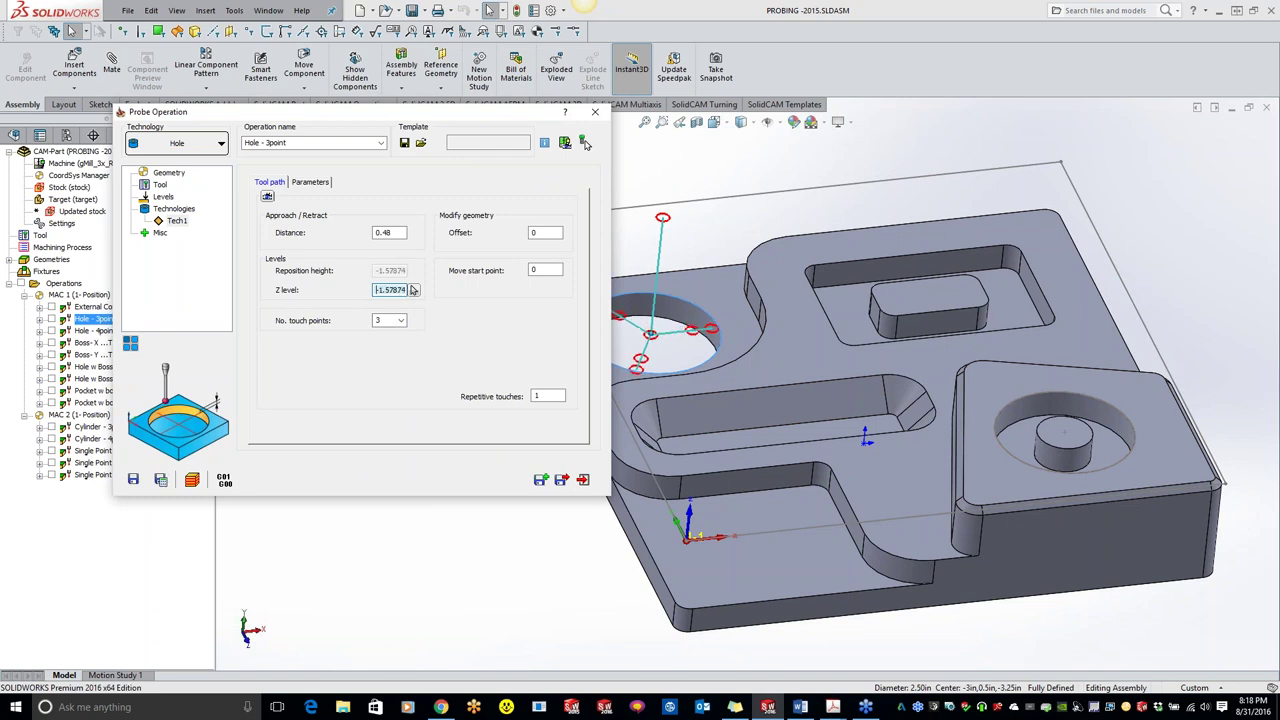
type("-1.69685")
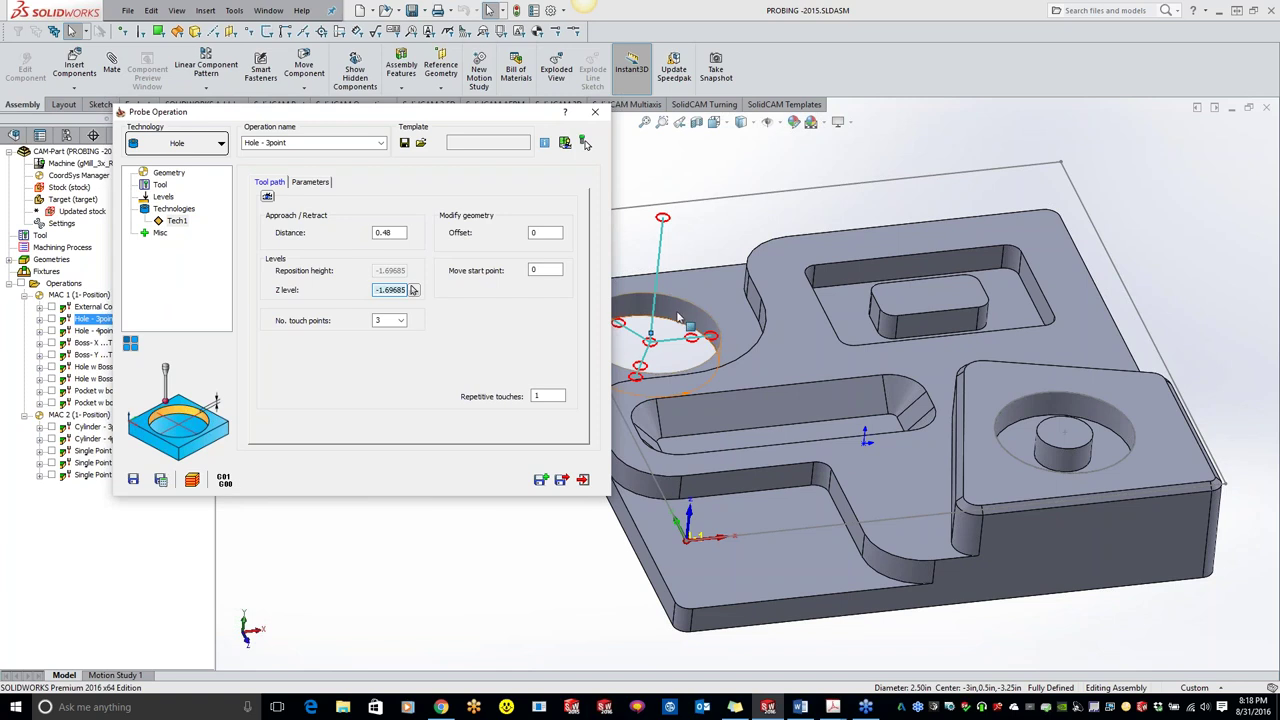
Pick a point on the hole wall to set the Z level to -1.68504
left_click(414, 290)
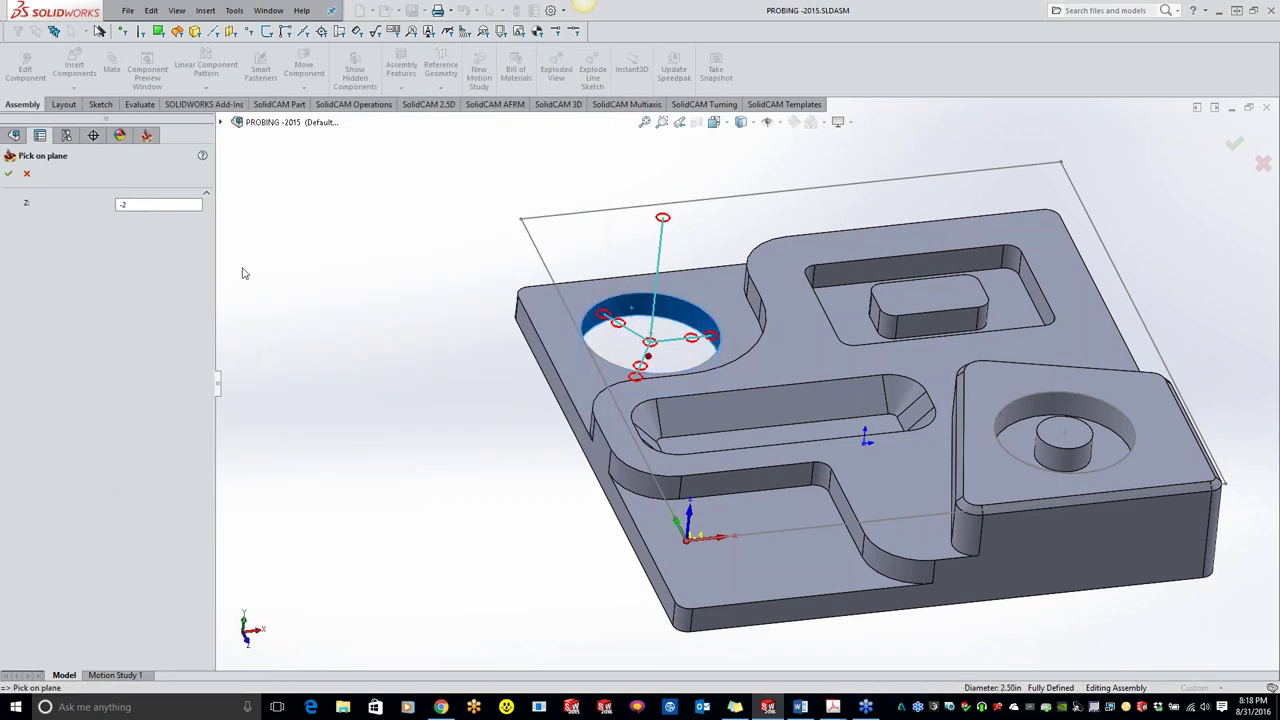
left_click(9, 174)
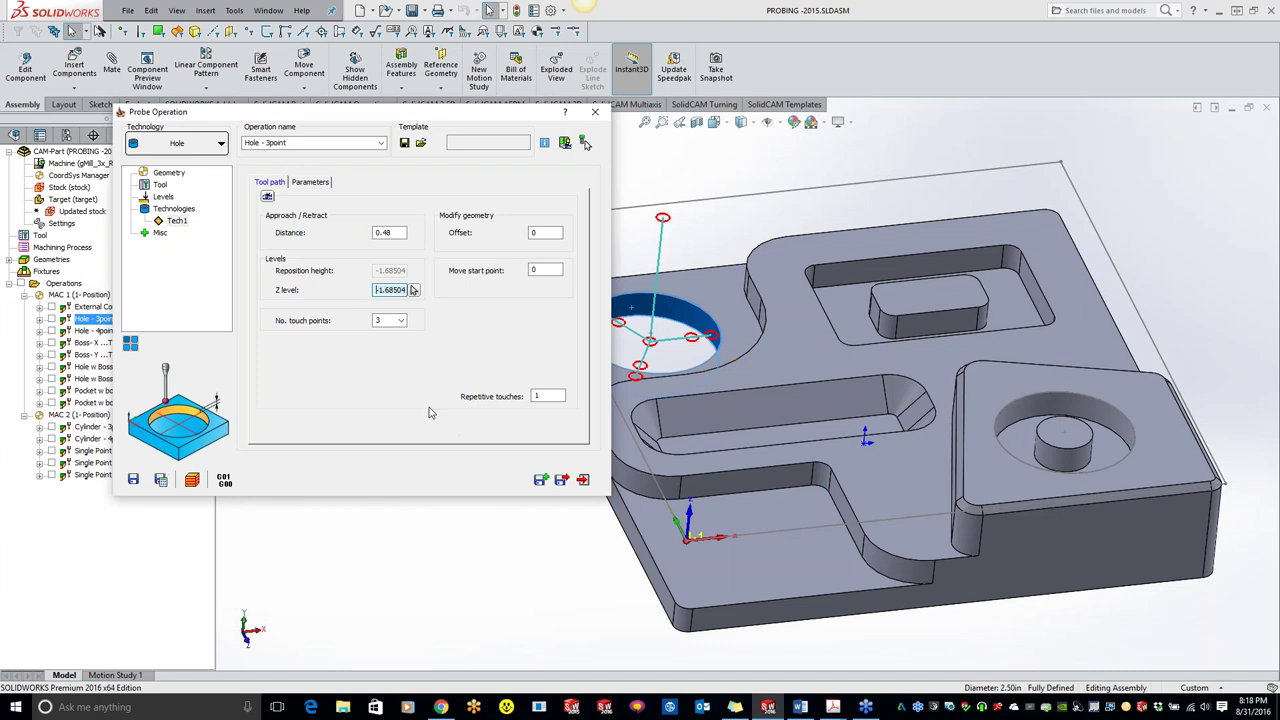
Set the hole probe to 8 touch points and display its Parameters table
left_click(401, 321)
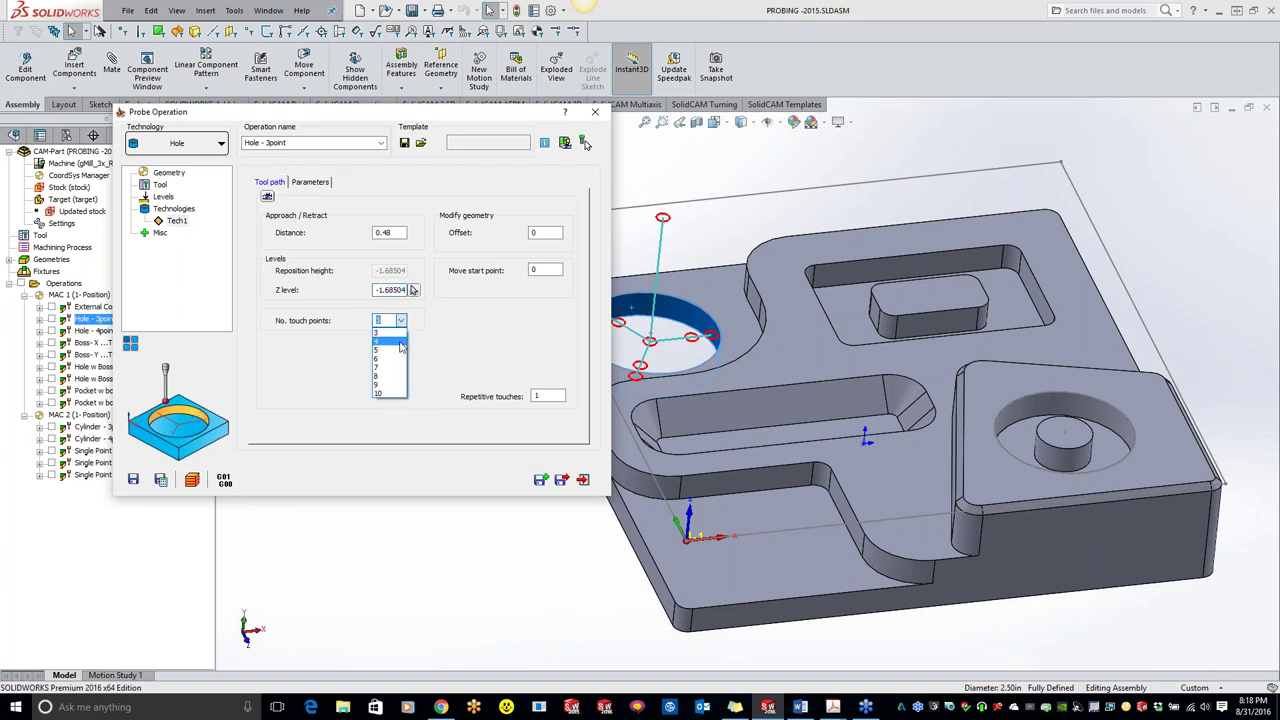
left_click(392, 380)
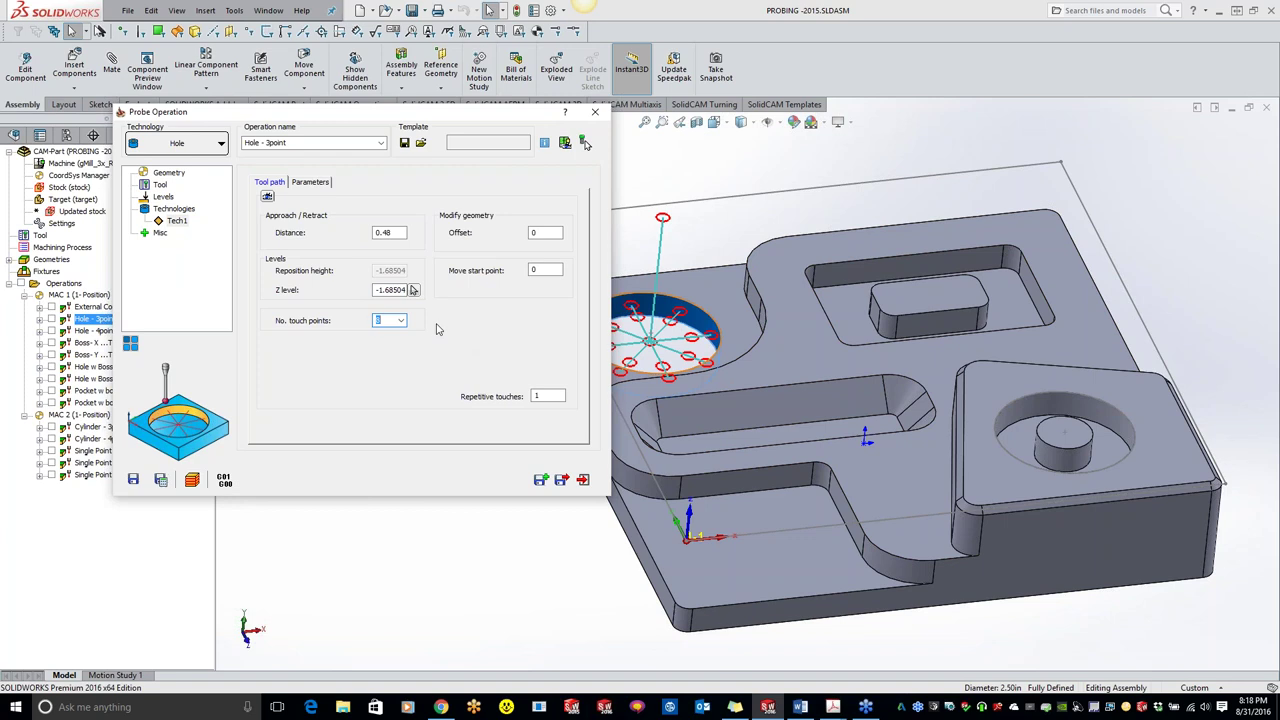
left_click(307, 181)
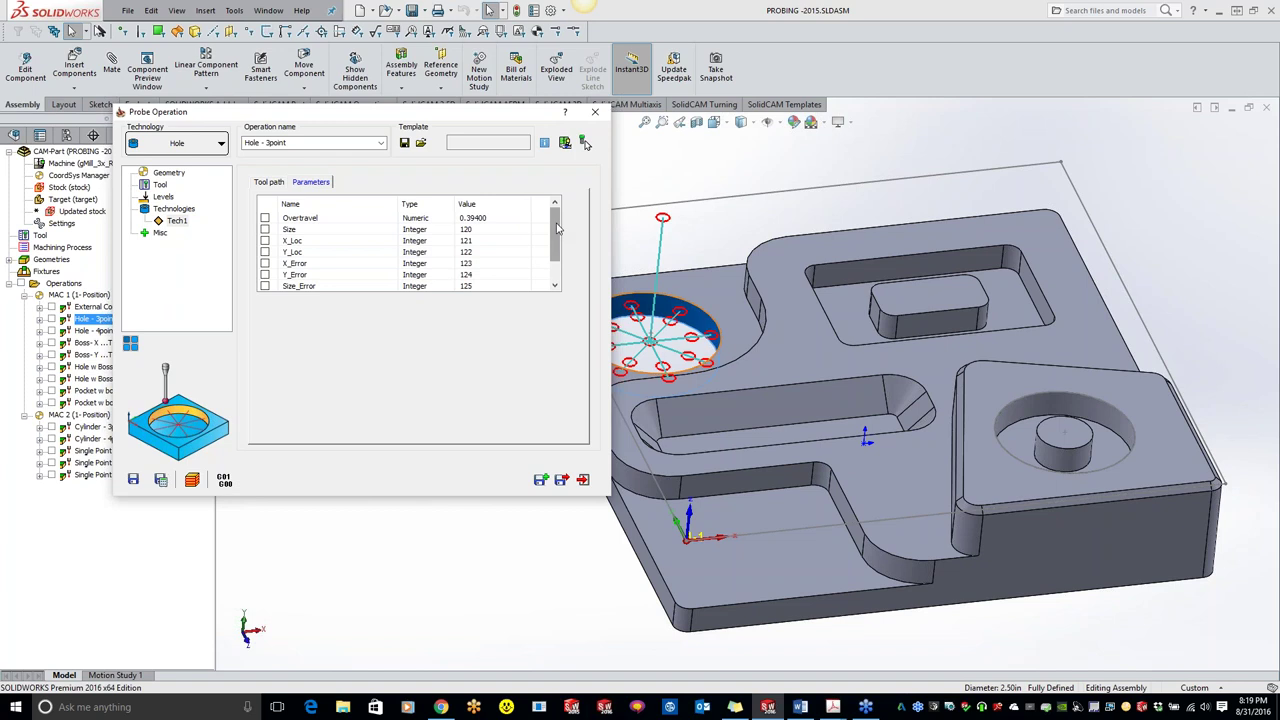
Tick the X_Loc and Y_Loc checkboxes in the Parameters table
left_click(265, 241)
left_click(265, 252)
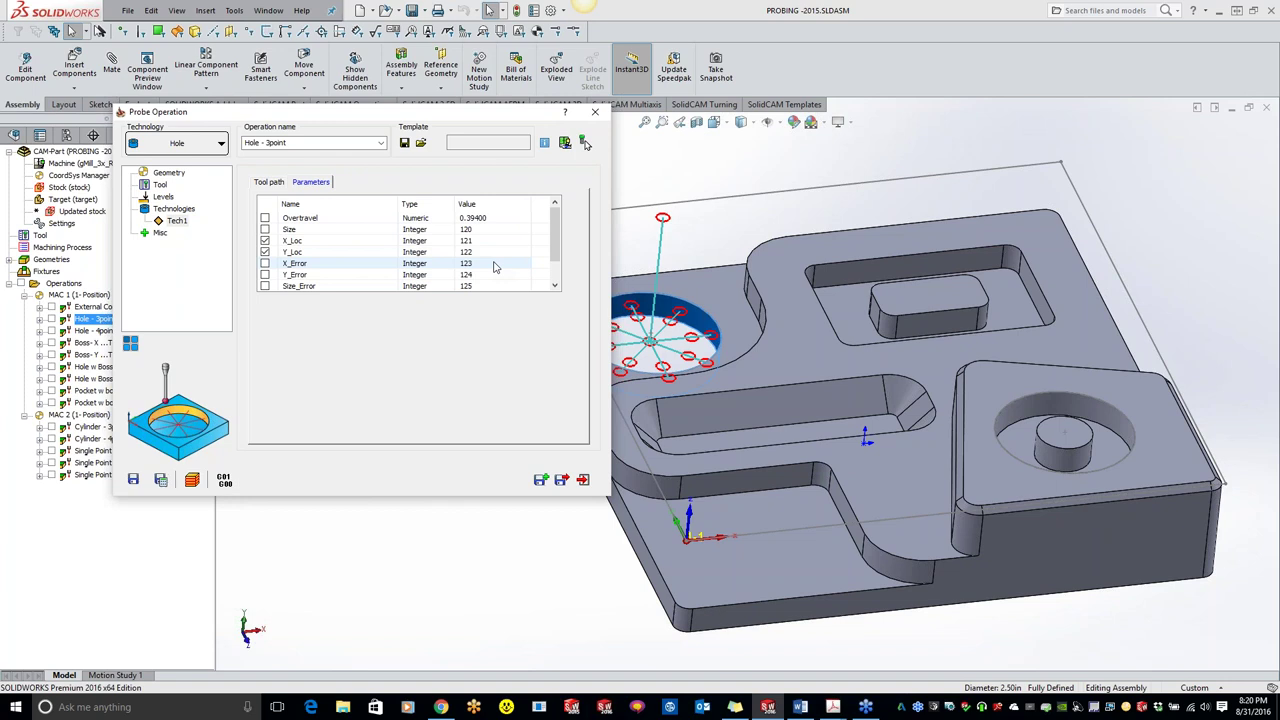
Switch the probe action to Measurement and review the ±0.00040 tolerances in Tech1
left_click(176, 173)
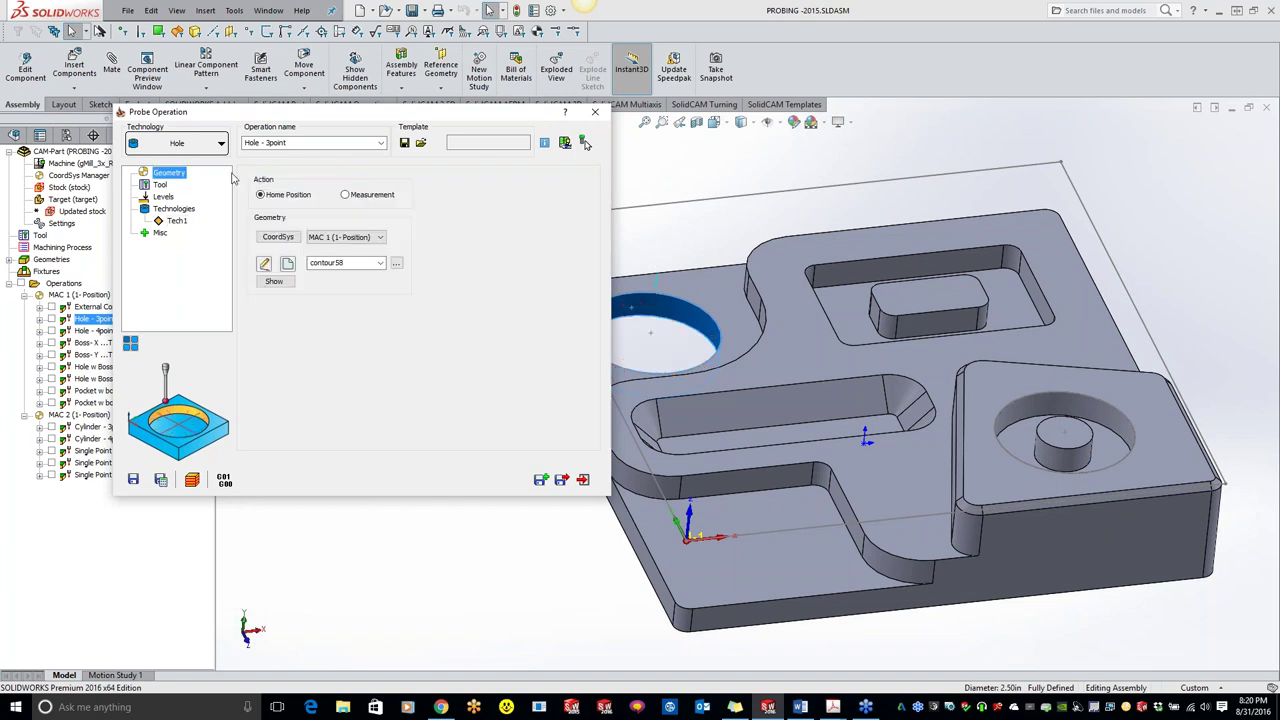
left_click(346, 195)
left_click(176, 221)
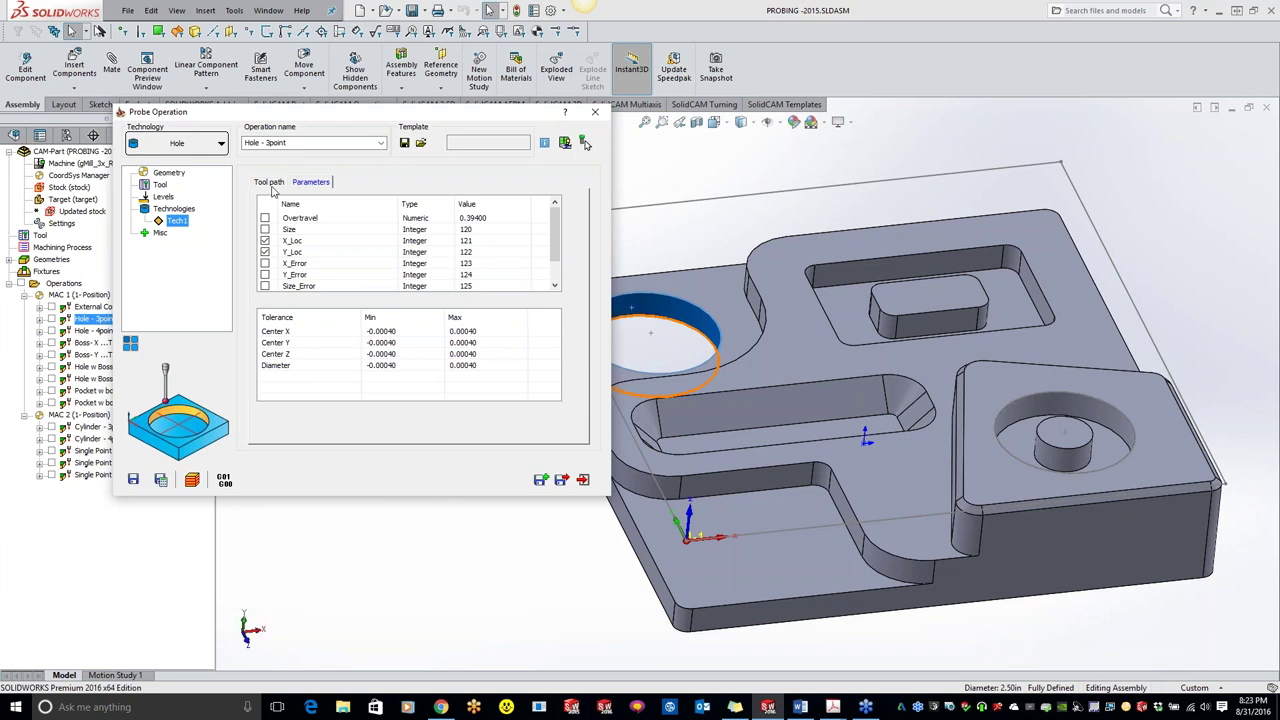
Return to the Tool path settings and set No. touch points back to 3
left_click(269, 183)
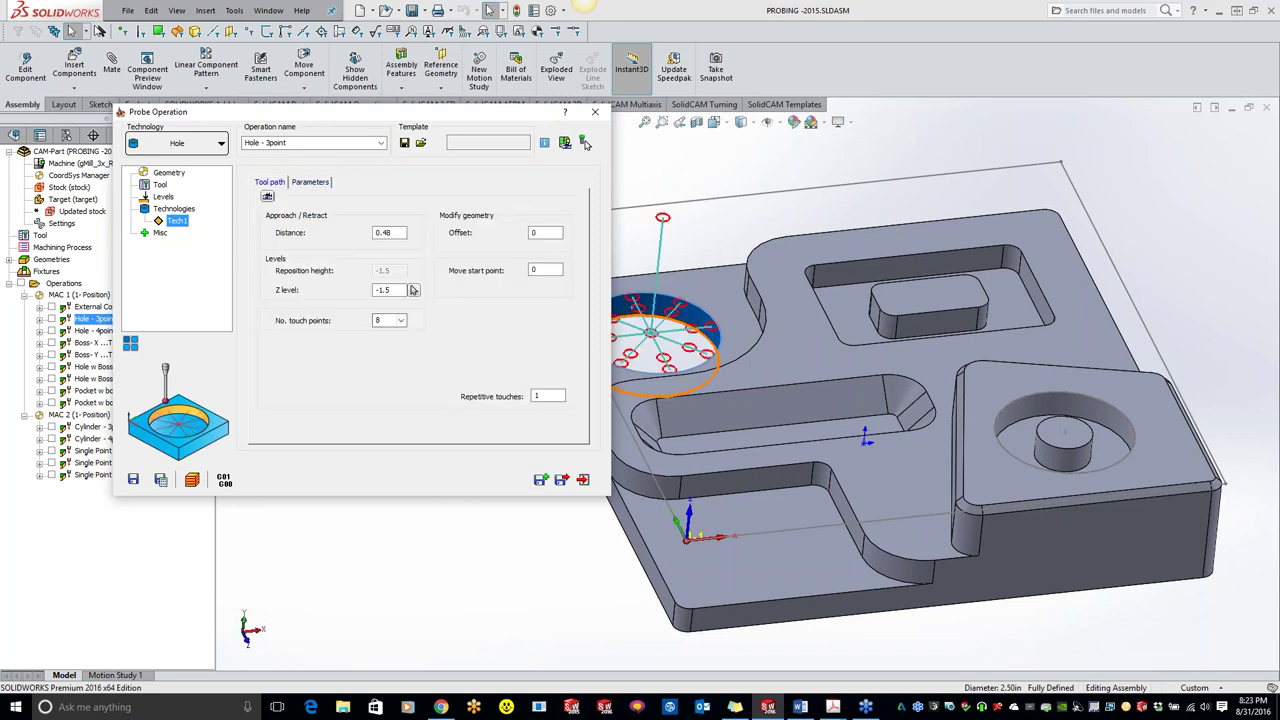
left_click(384, 320)
left_click(401, 320)
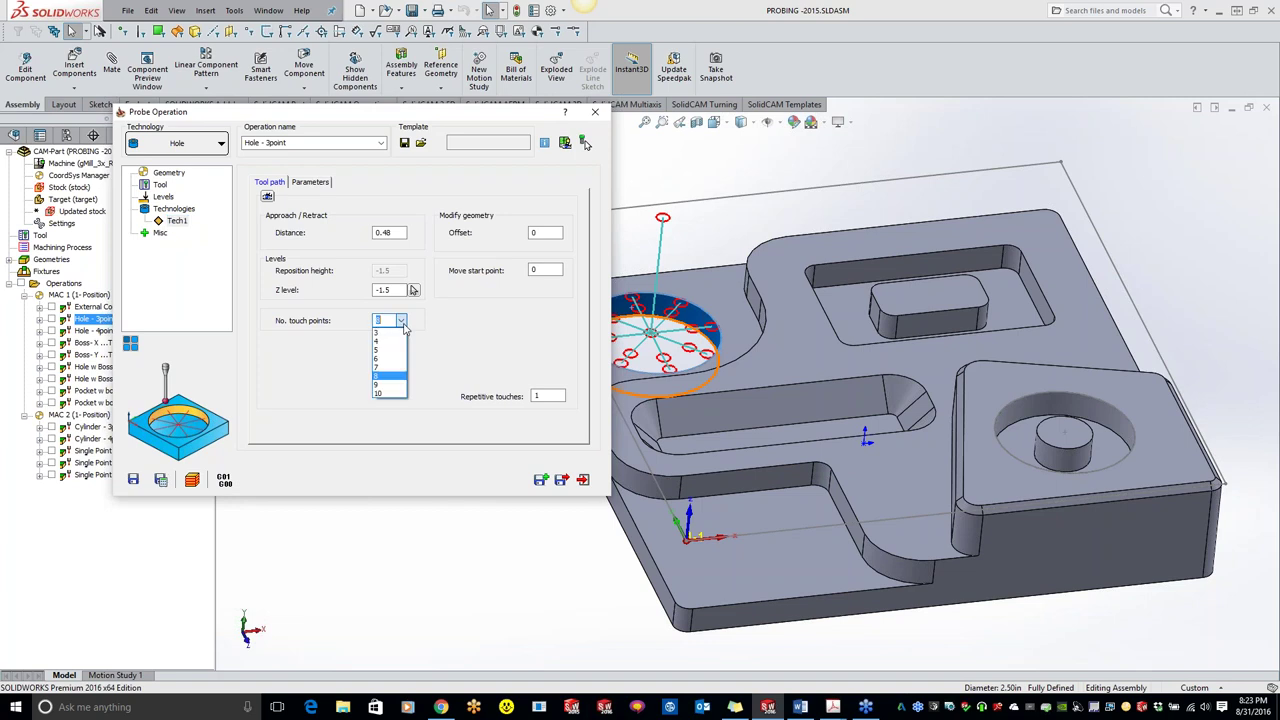
left_click(398, 334)
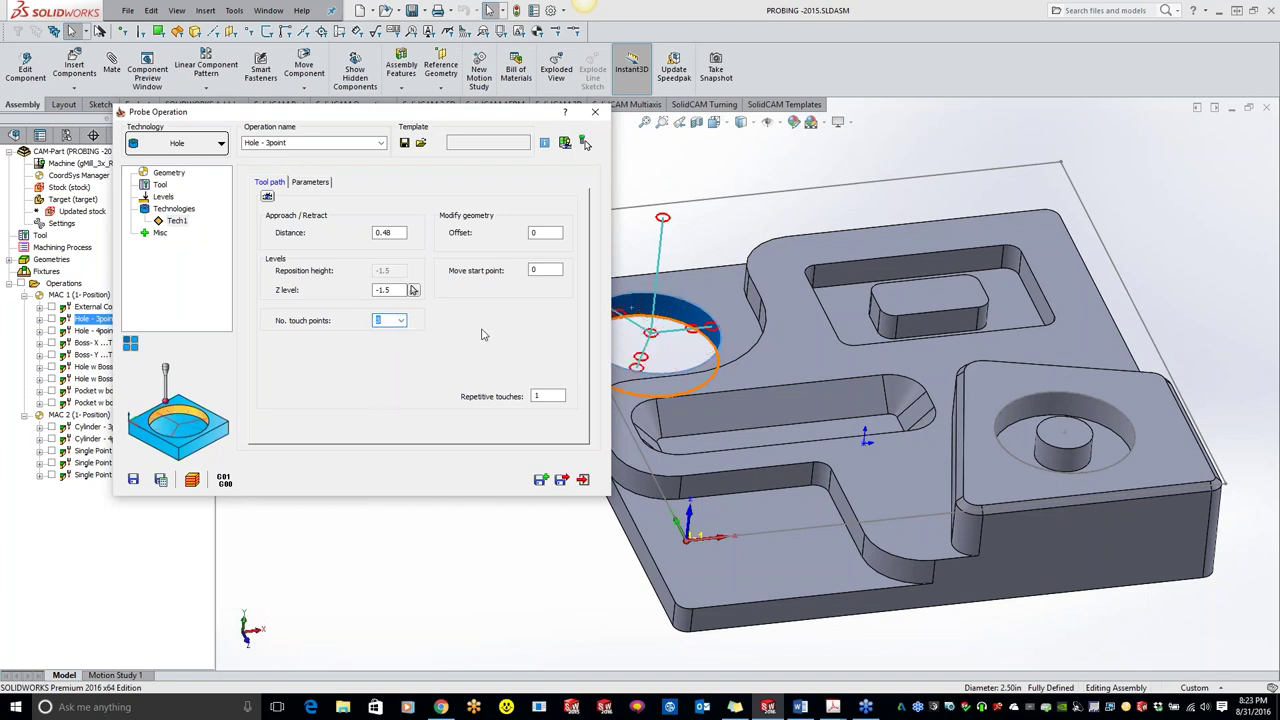
Pick the Z level on the hole wall and zoom in on the touch points
middle_click_drag(763, 349, 690, 415)
scroll(686, 420, "down", 5)
left_click(686, 420)
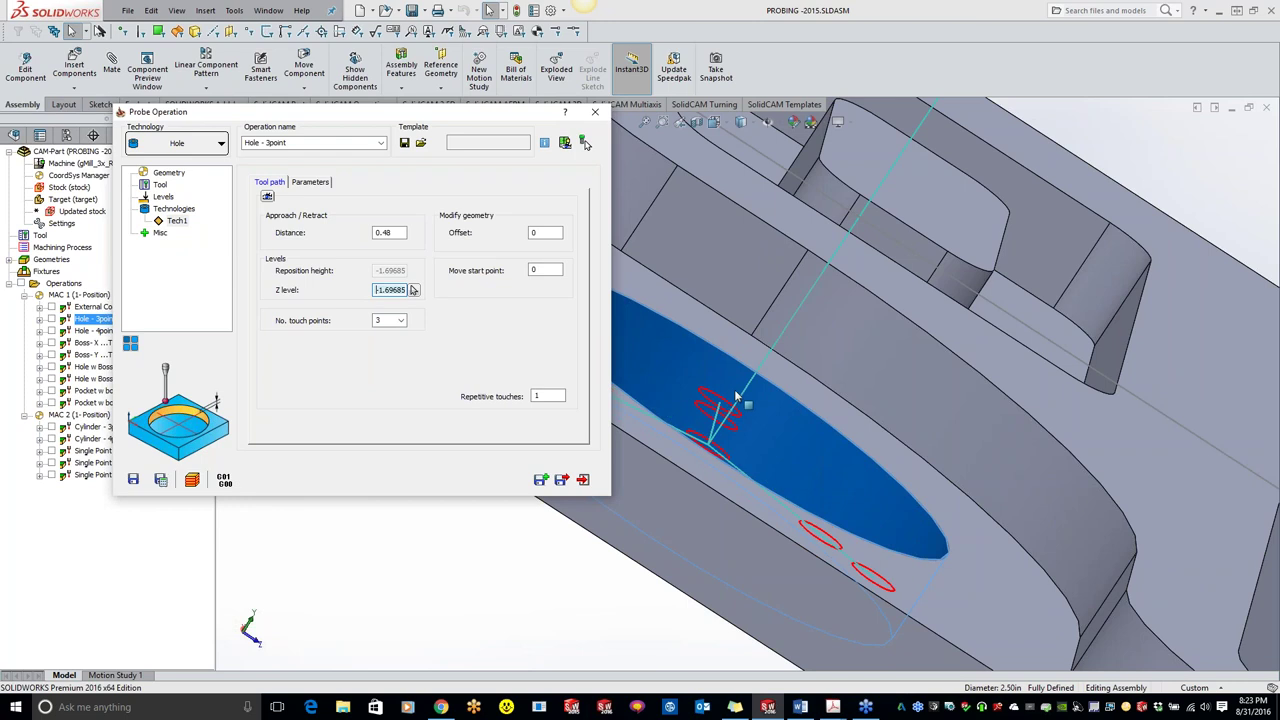
middle_click_drag(744, 400, 728, 427)
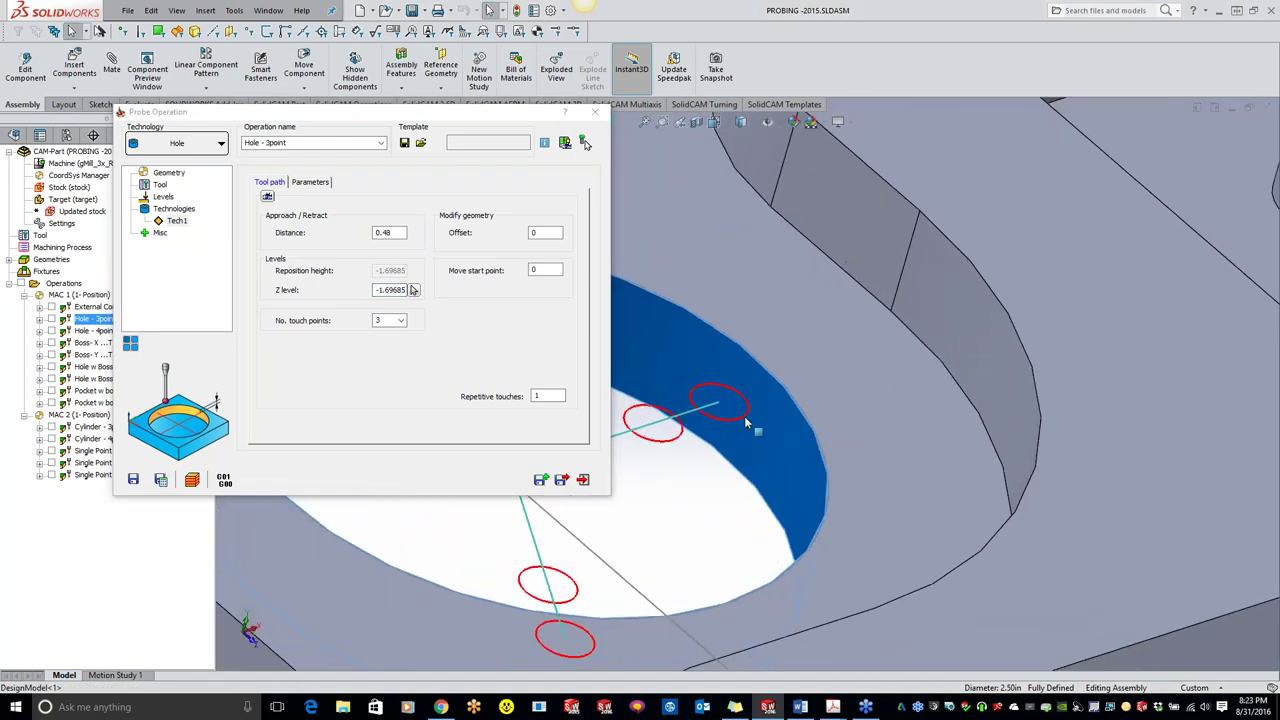
scroll(745, 424, "up", 3)
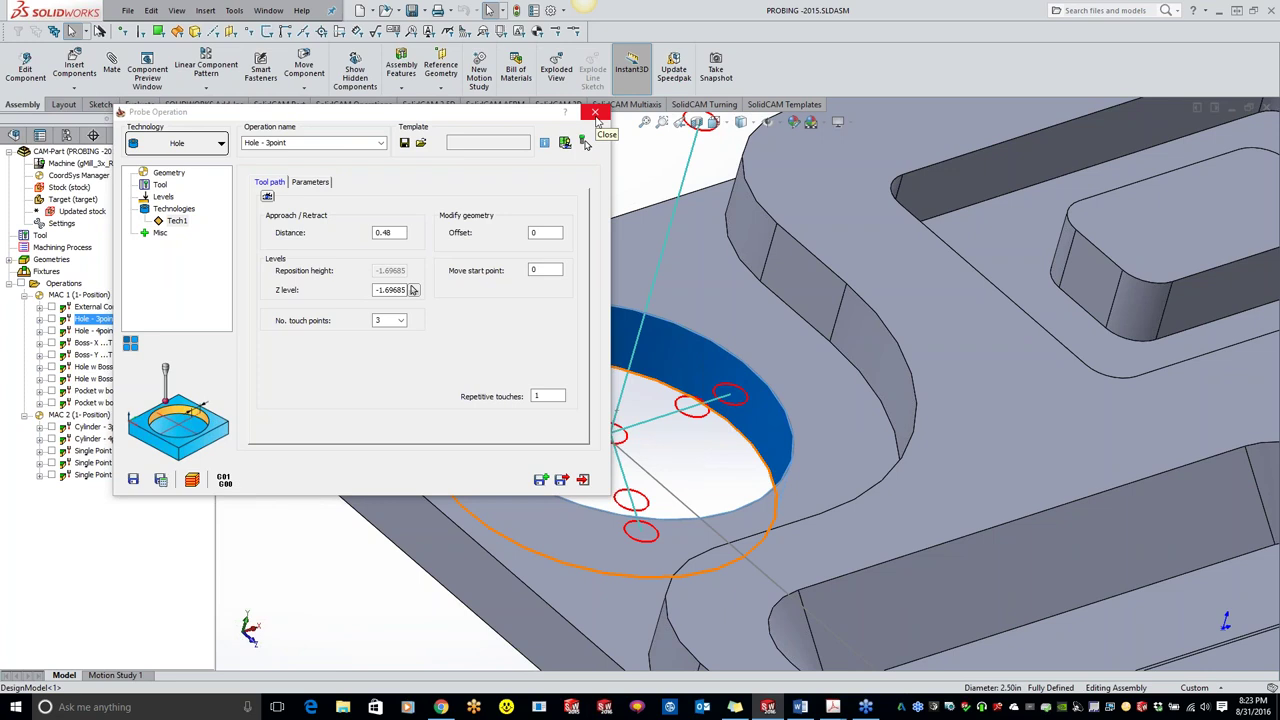
Exit the probe dialog without saving, then post Hole - 3point G-code to Hole-3point.NC
left_click(596, 112)
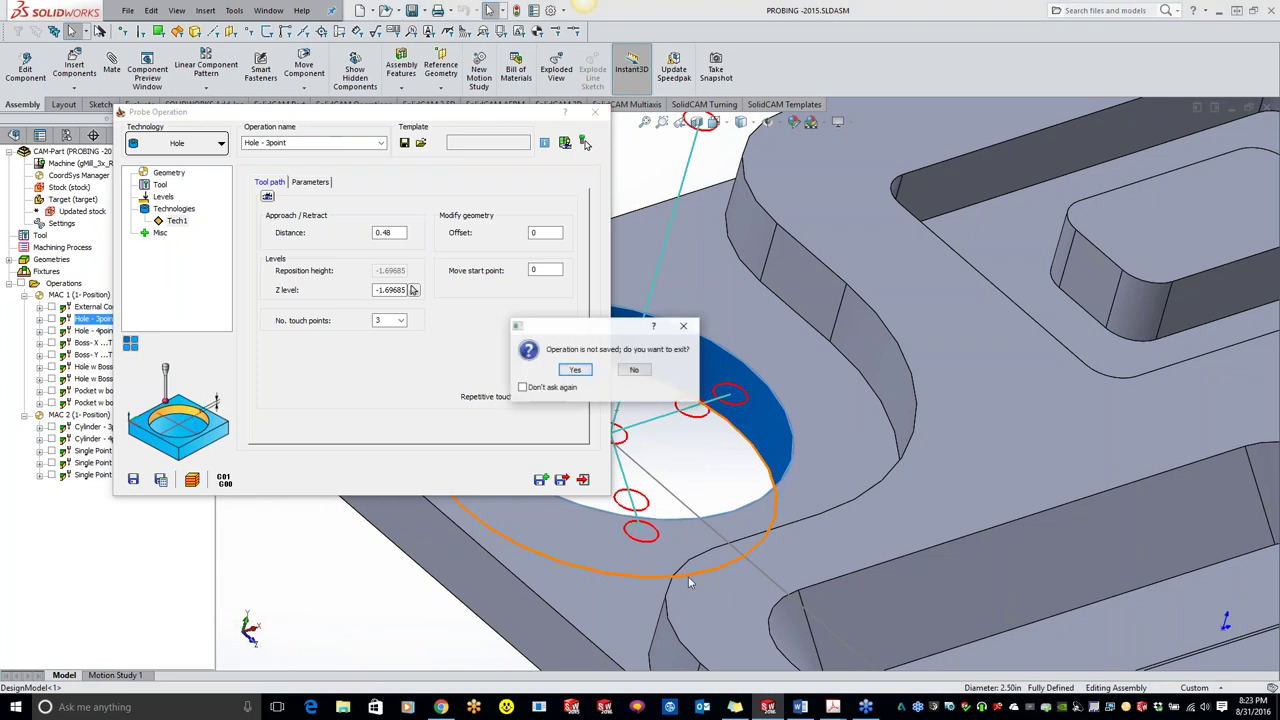
left_click(575, 369)
left_click(578, 369)
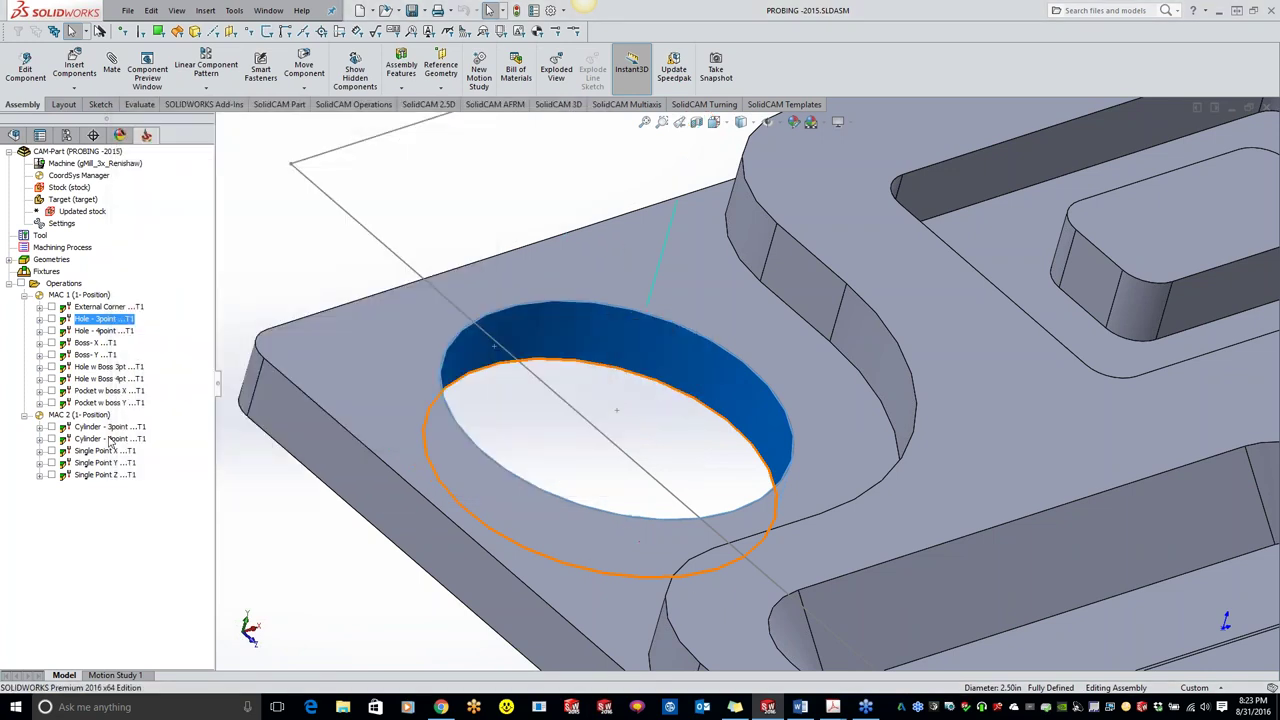
double_click(100, 320)
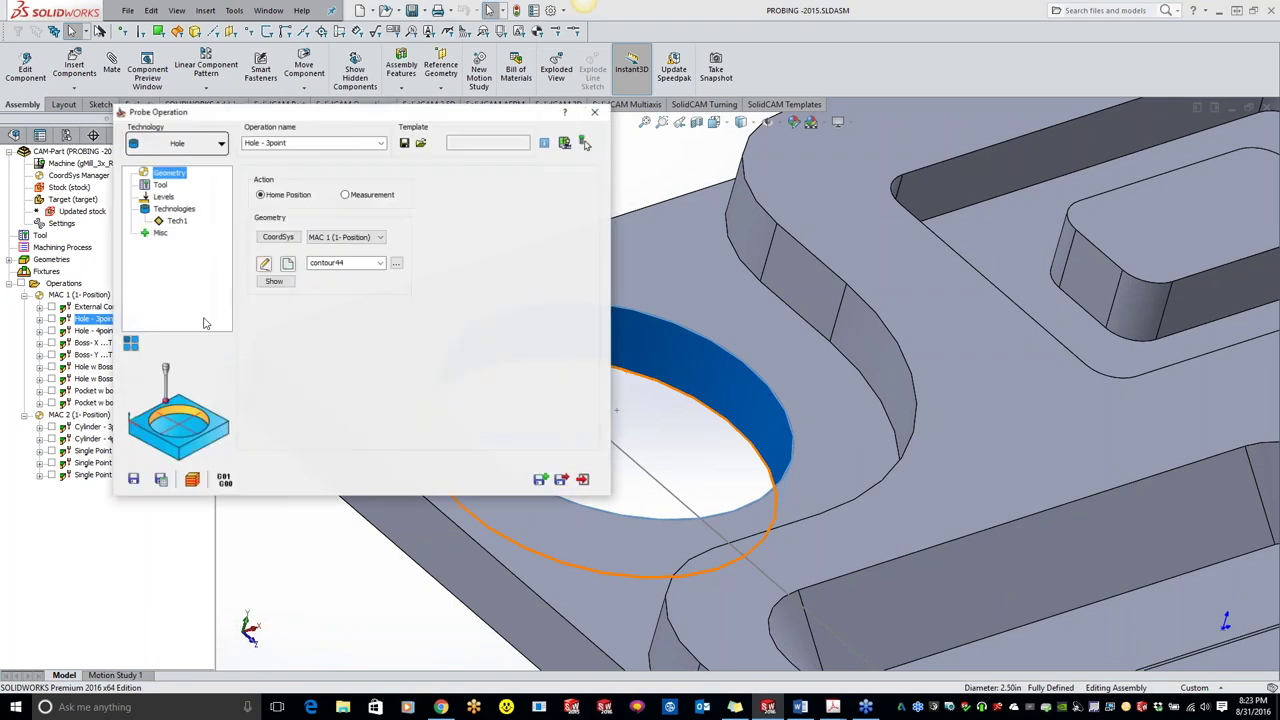
left_click(225, 480)
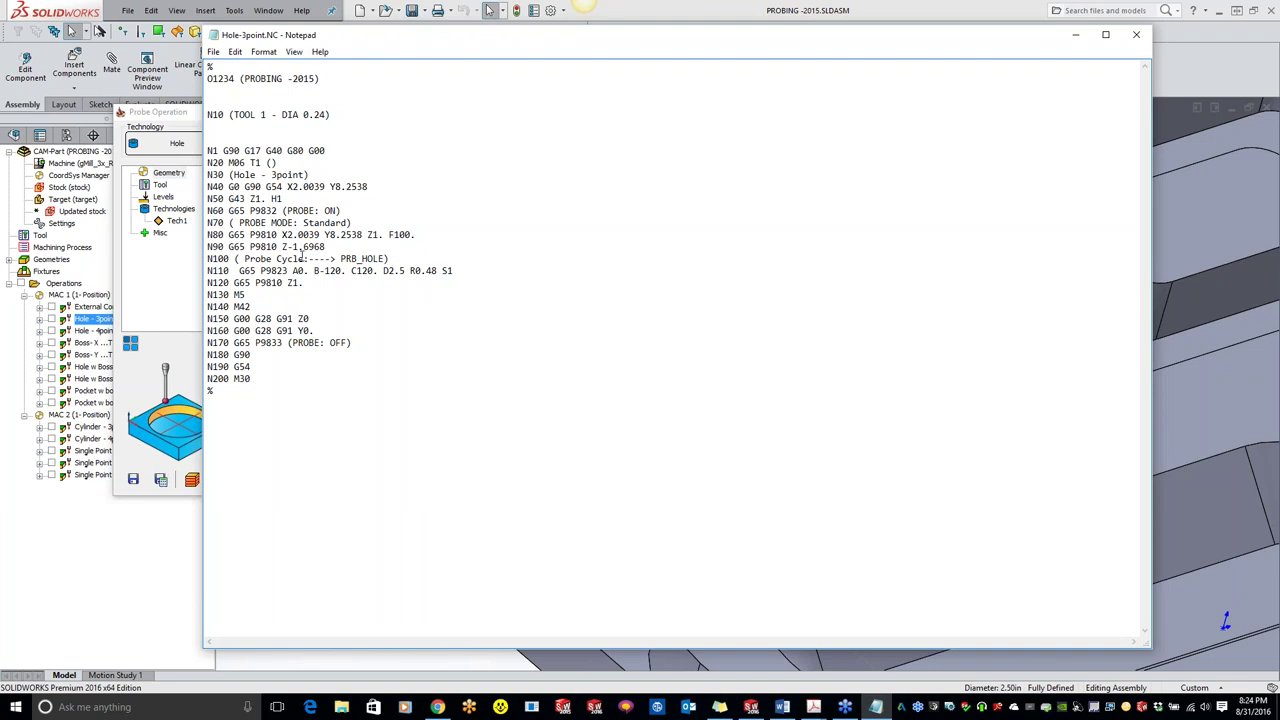
Highlight probe cycle lines N70–N160 in Hole-3point.NC, deselect them, and close Notepad
left_click_drag(207, 222, 383, 329)
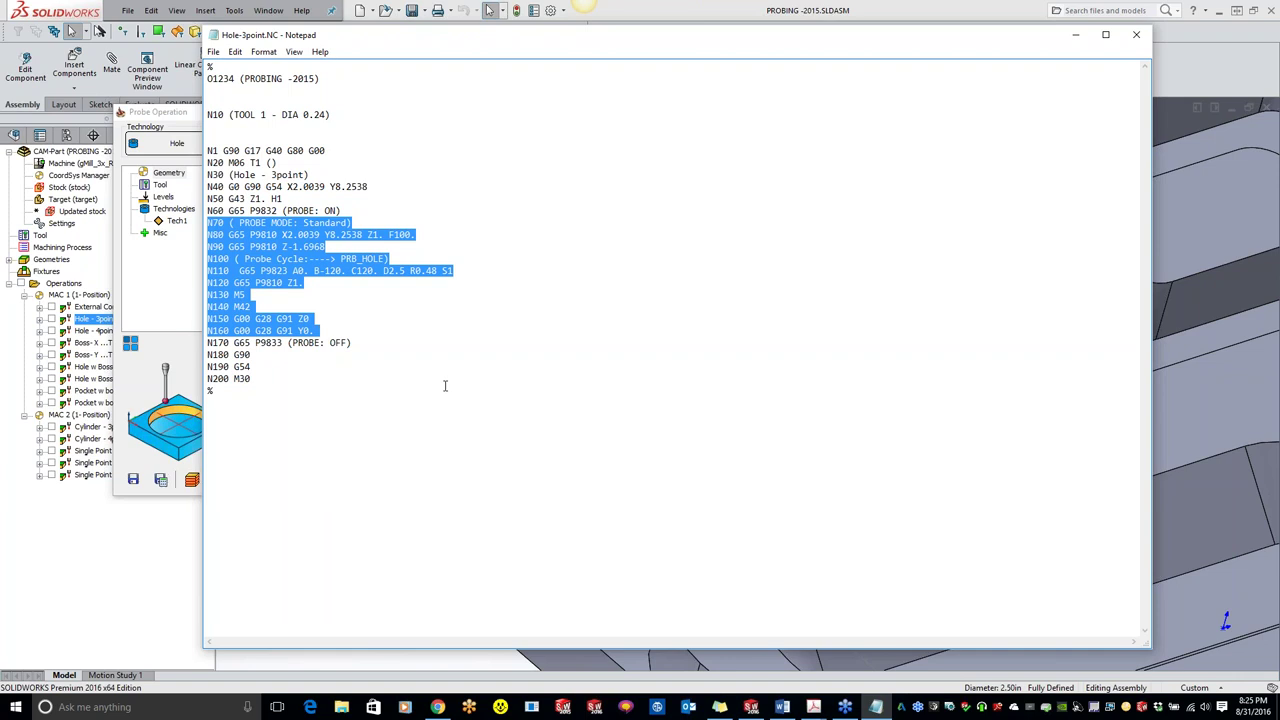
left_click(445, 386)
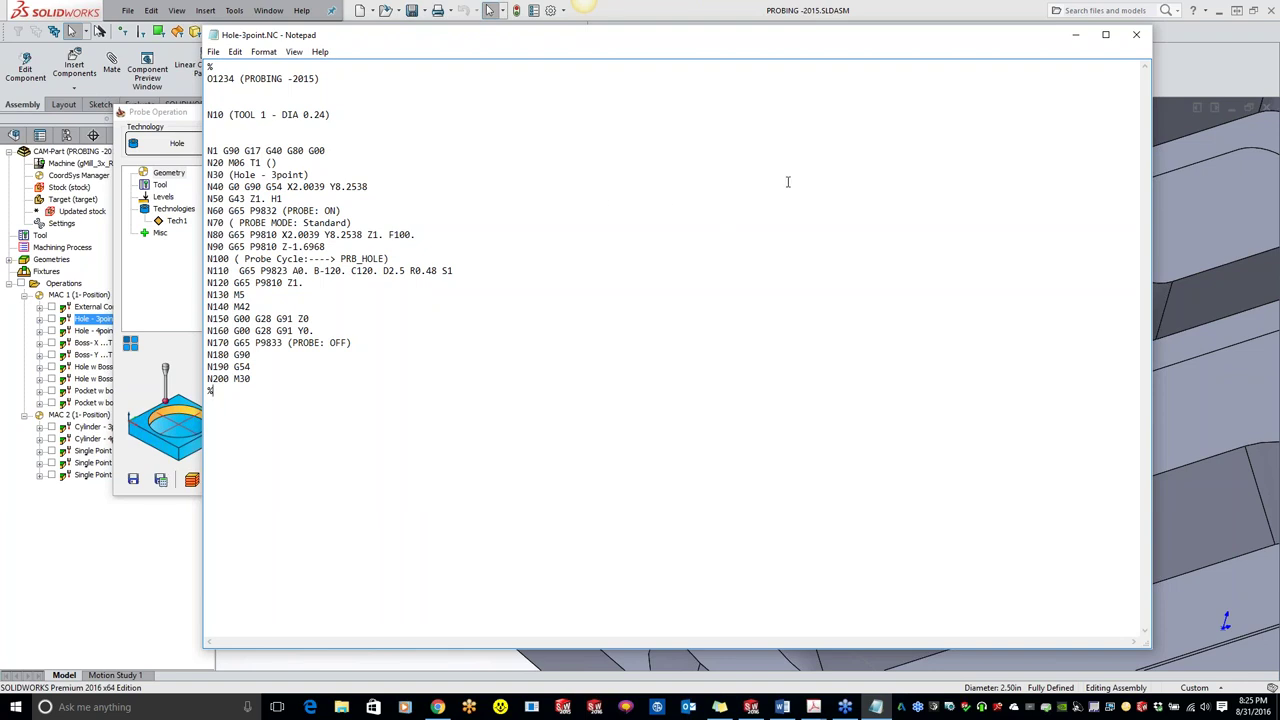
left_click(1136, 38)
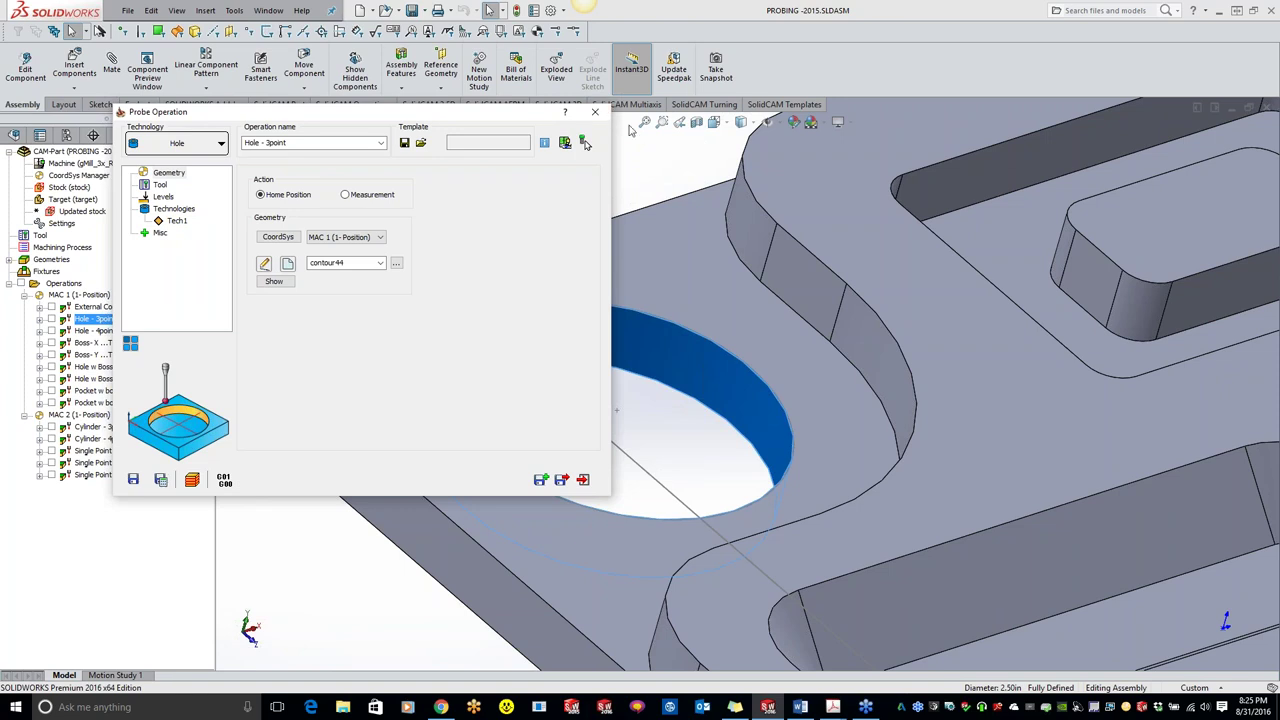
Close the Hole - 3point operation and zoom out to the whole PROBING part
left_click(600, 114)
scroll(617, 410, "up", 5)
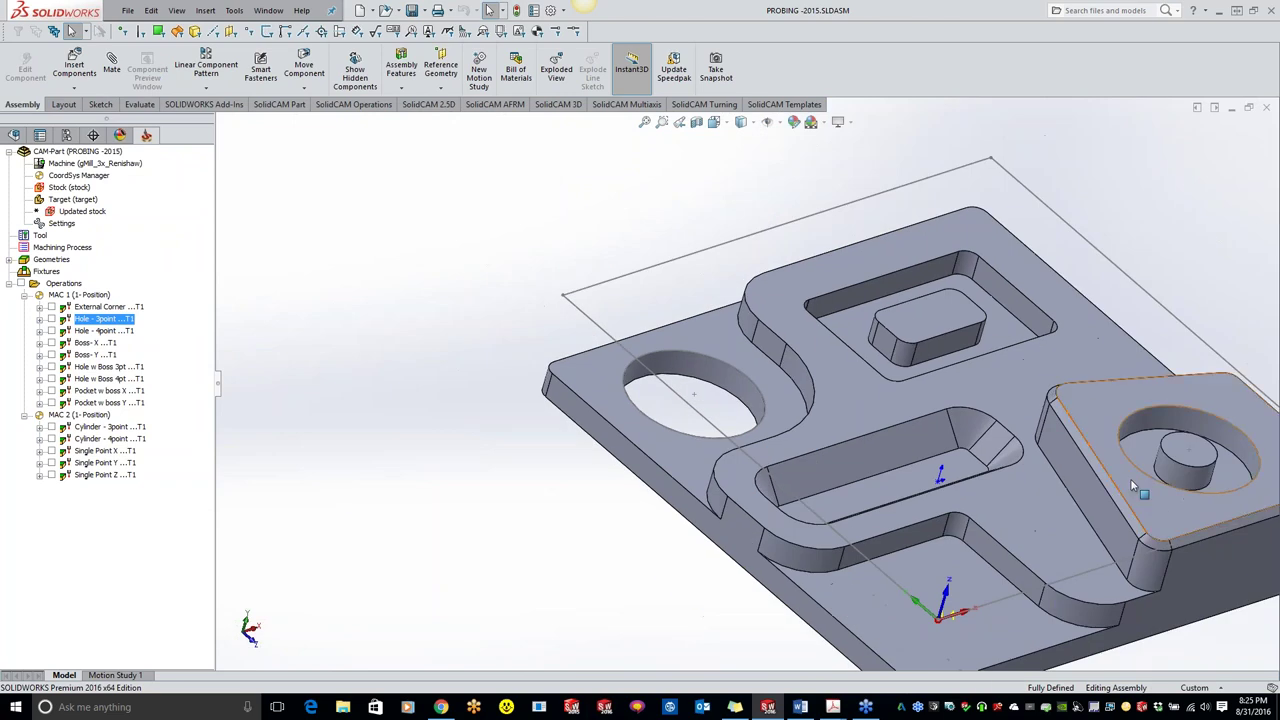
scroll(1130, 478, "up", 2)
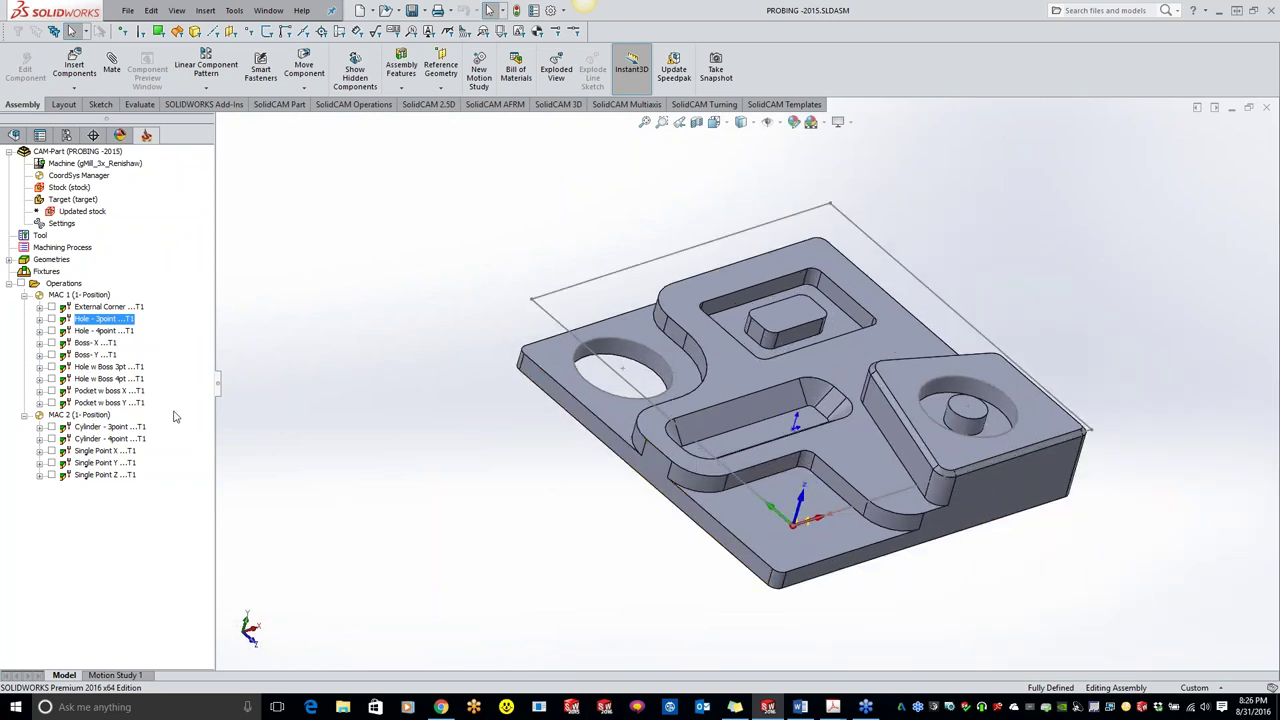
Open Boss-X, display its contour45 boss geometry, and bring up its Tech1 settings
double_click(84, 344)
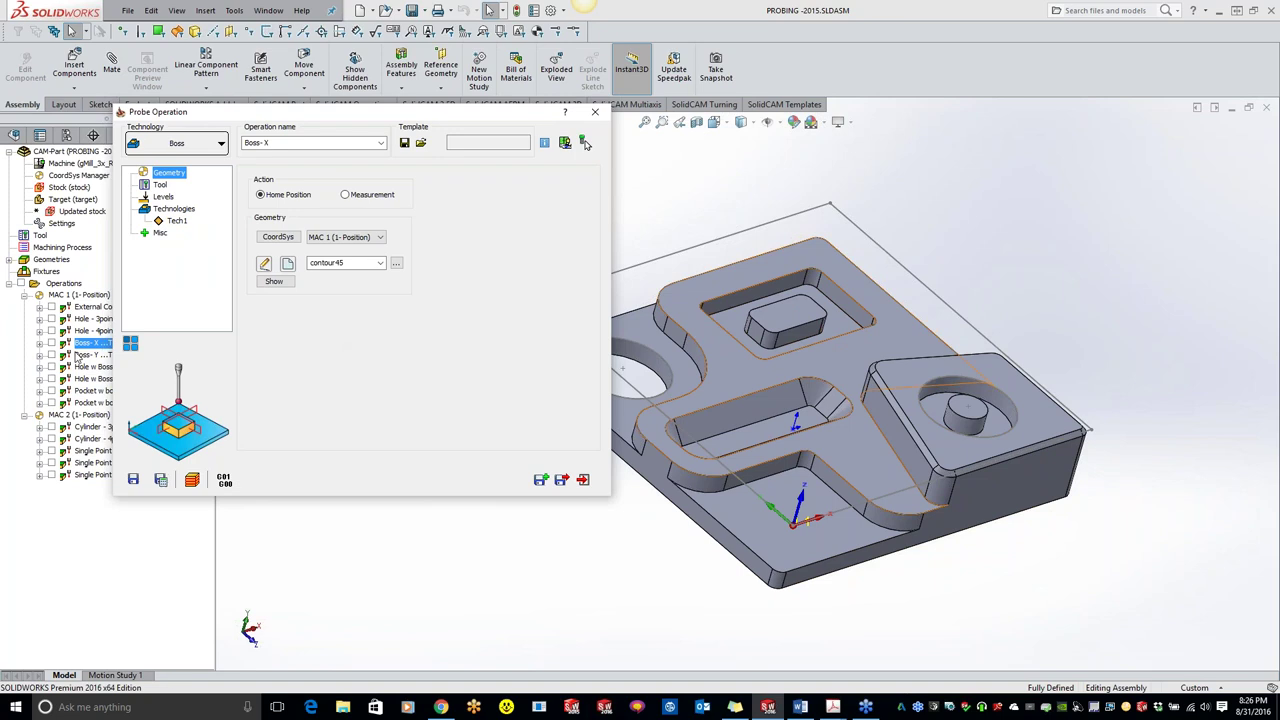
left_click(274, 281)
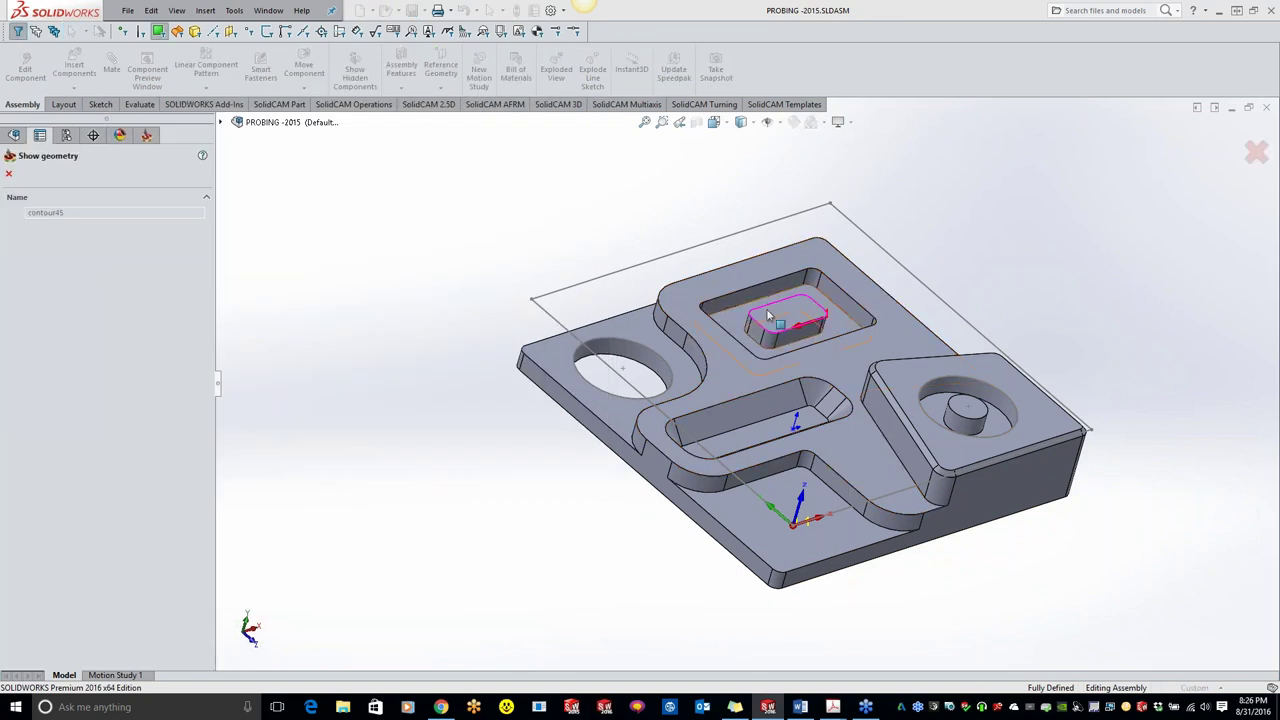
left_click(9, 173)
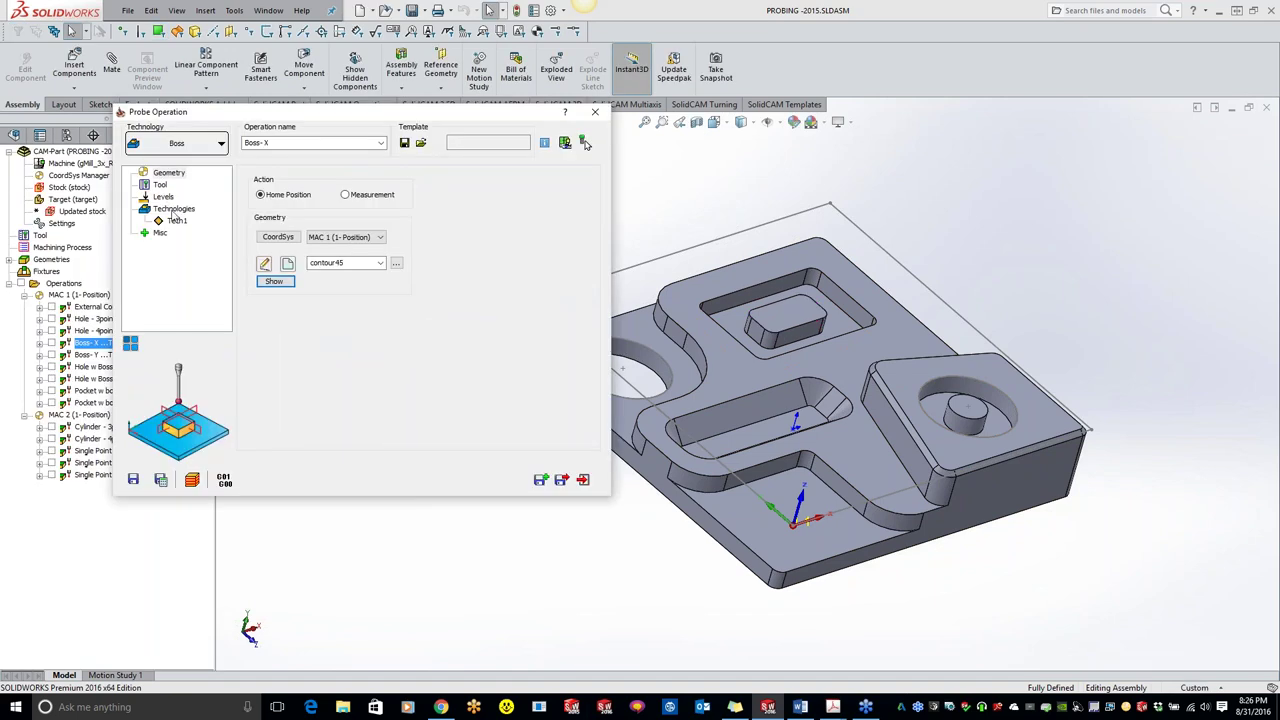
left_click(176, 221)
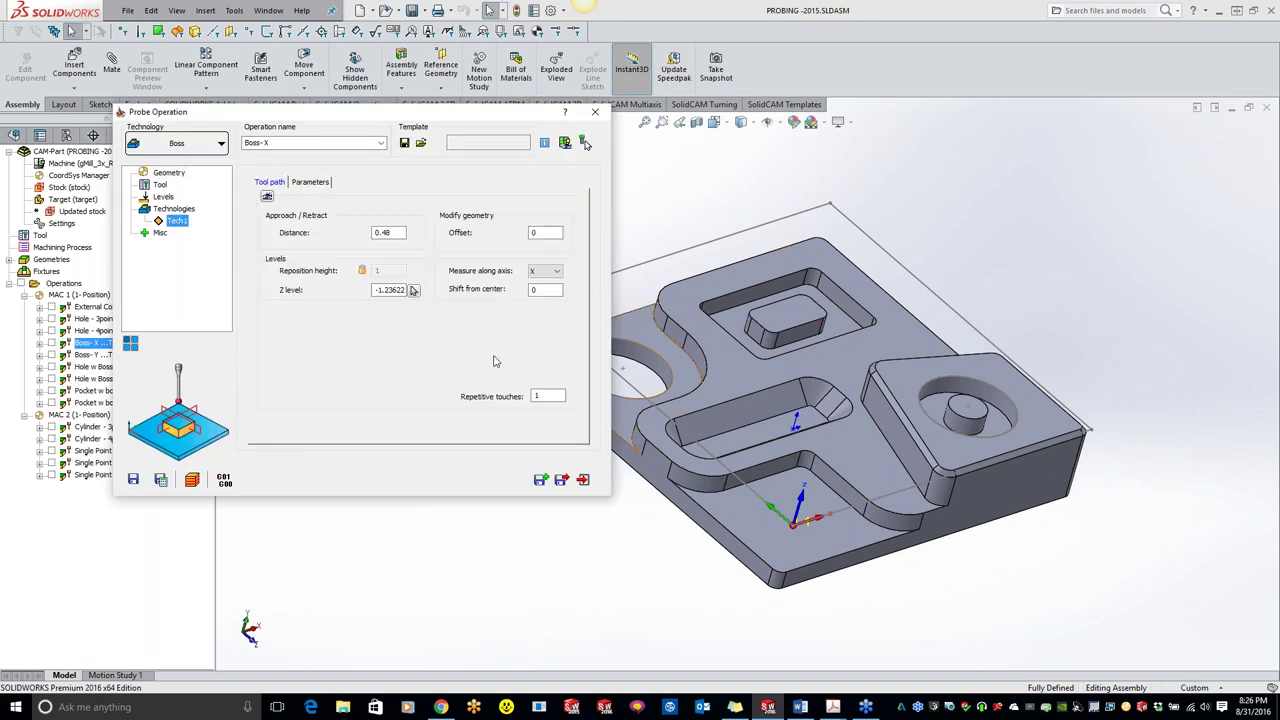
Preview the Boss-X probe path inside the pocket and review its Parameters table
left_click(267, 196)
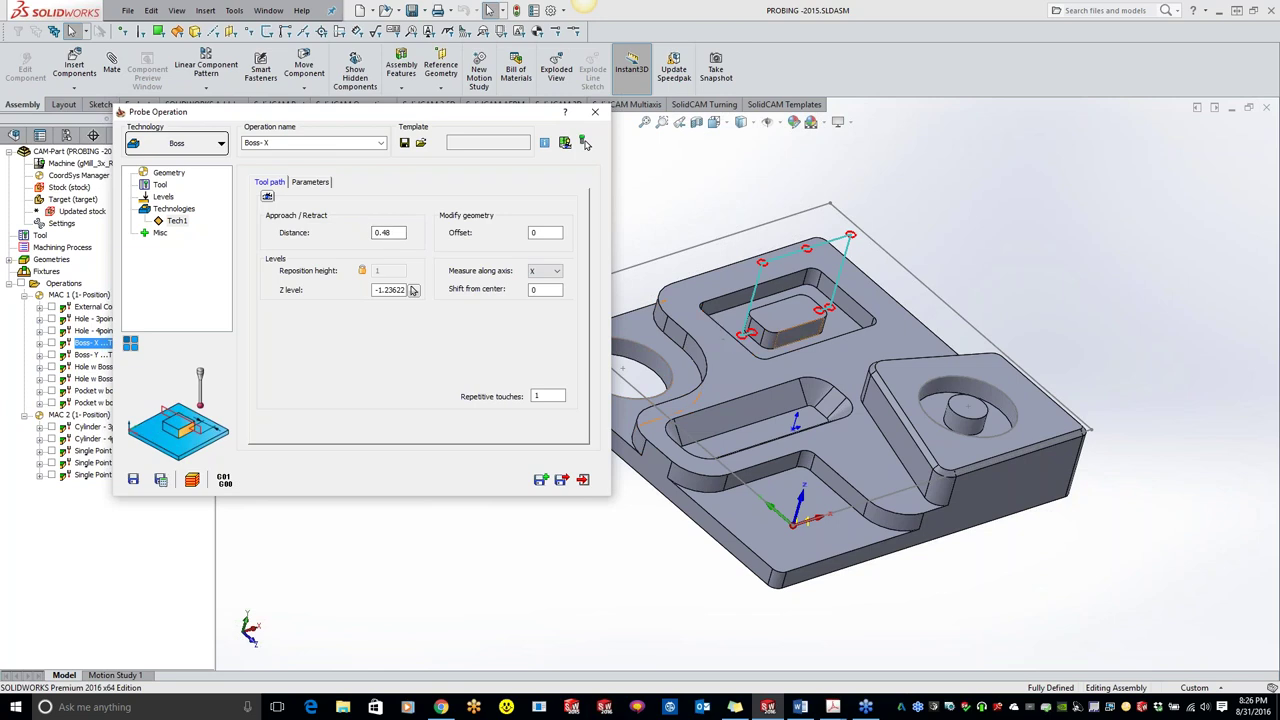
scroll(762, 345, "down", 2)
scroll(762, 345, "down", 2)
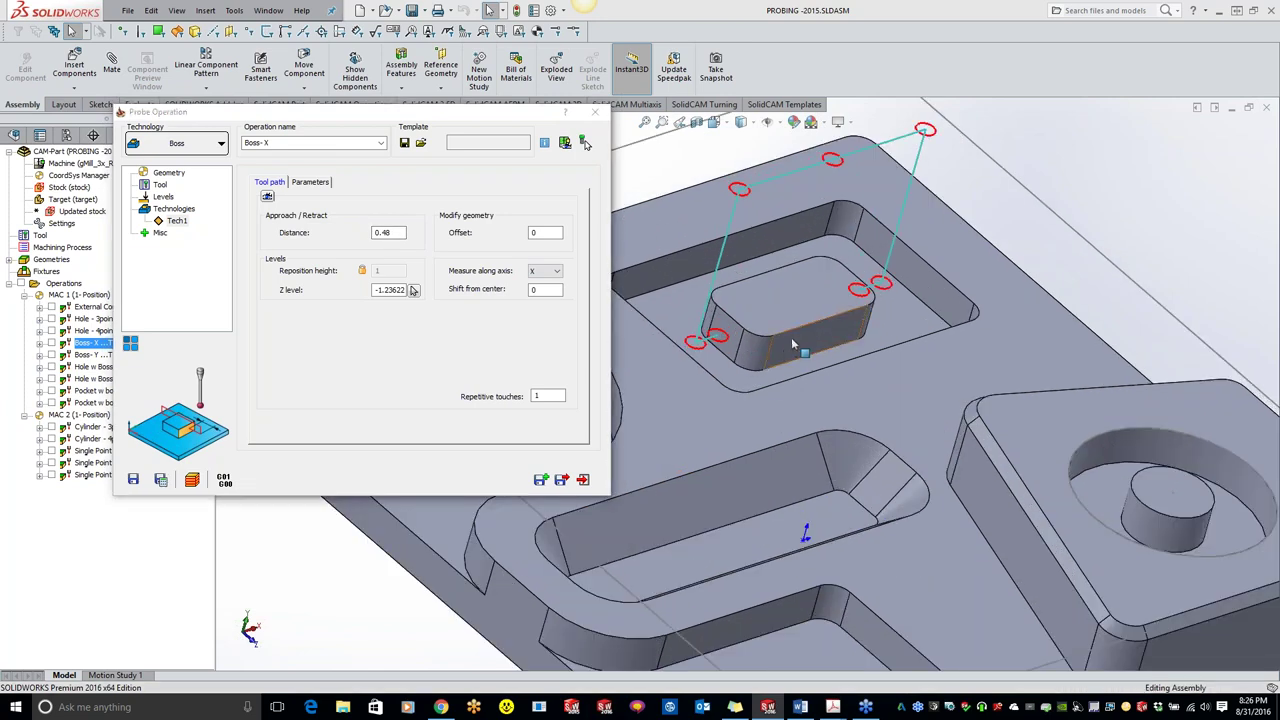
scroll(735, 343, "down", 2)
middle_click_drag(735, 343, 694, 298)
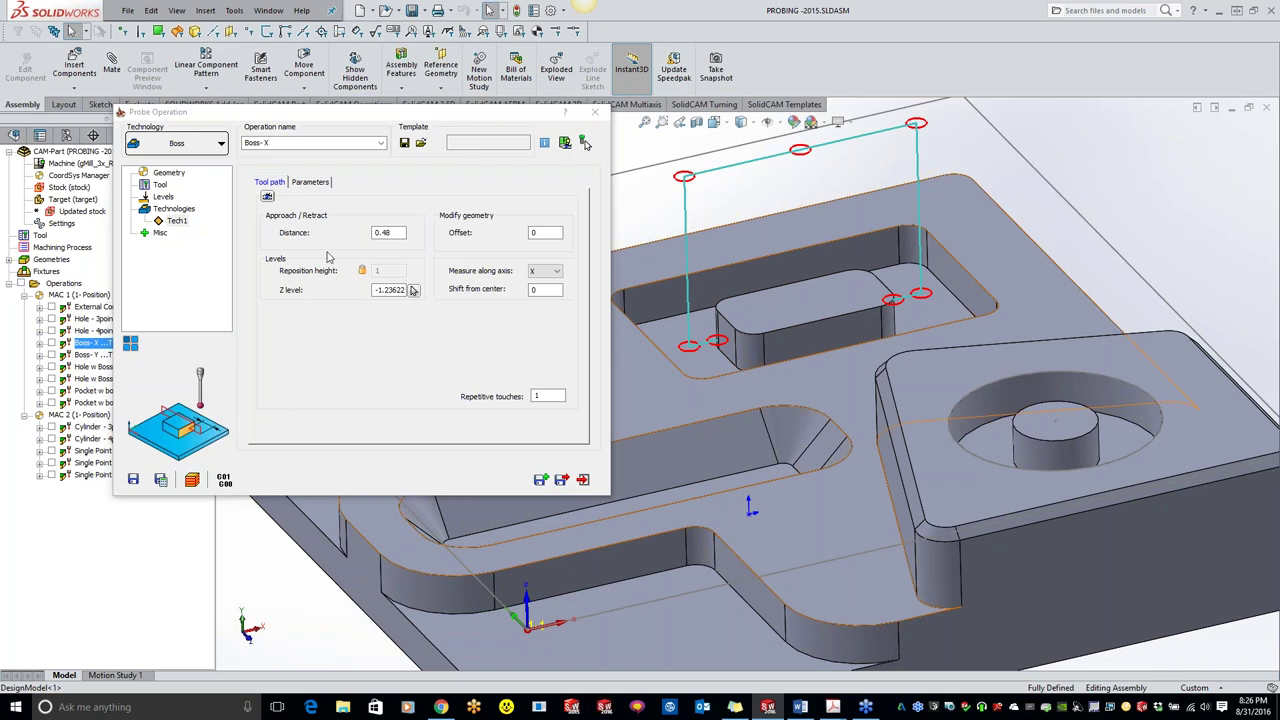
left_click(306, 183)
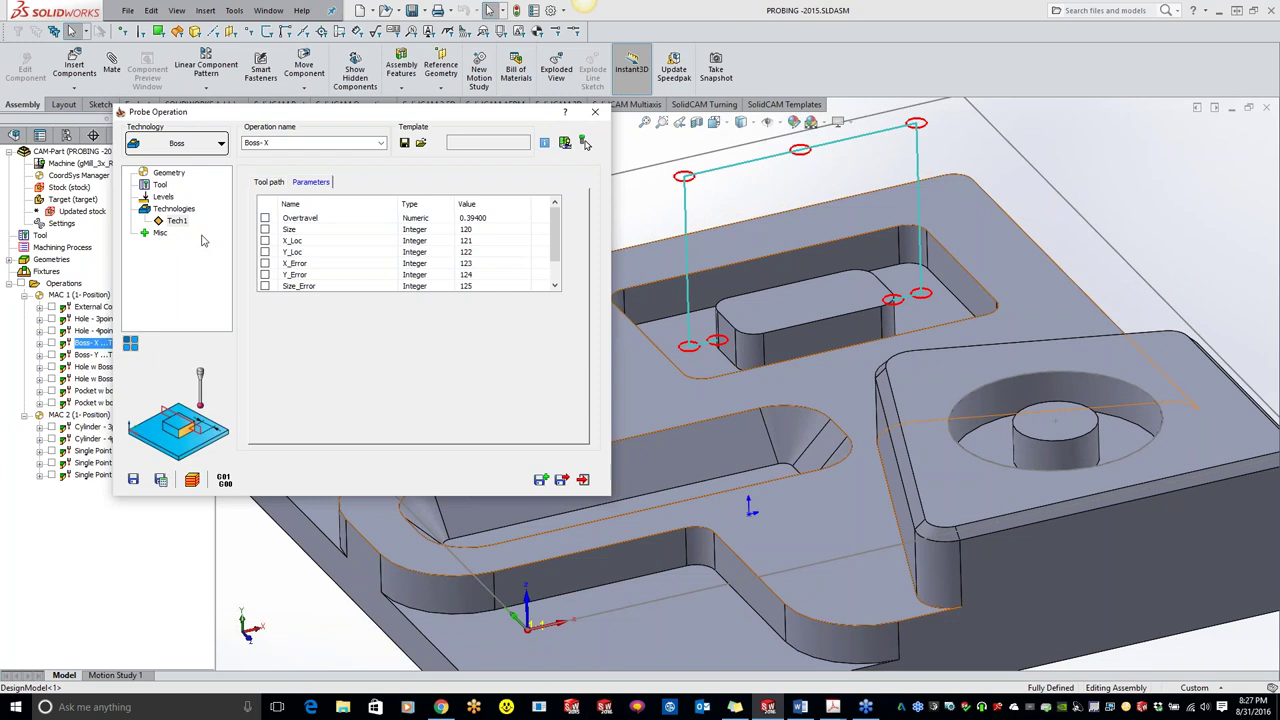
left_click(278, 184)
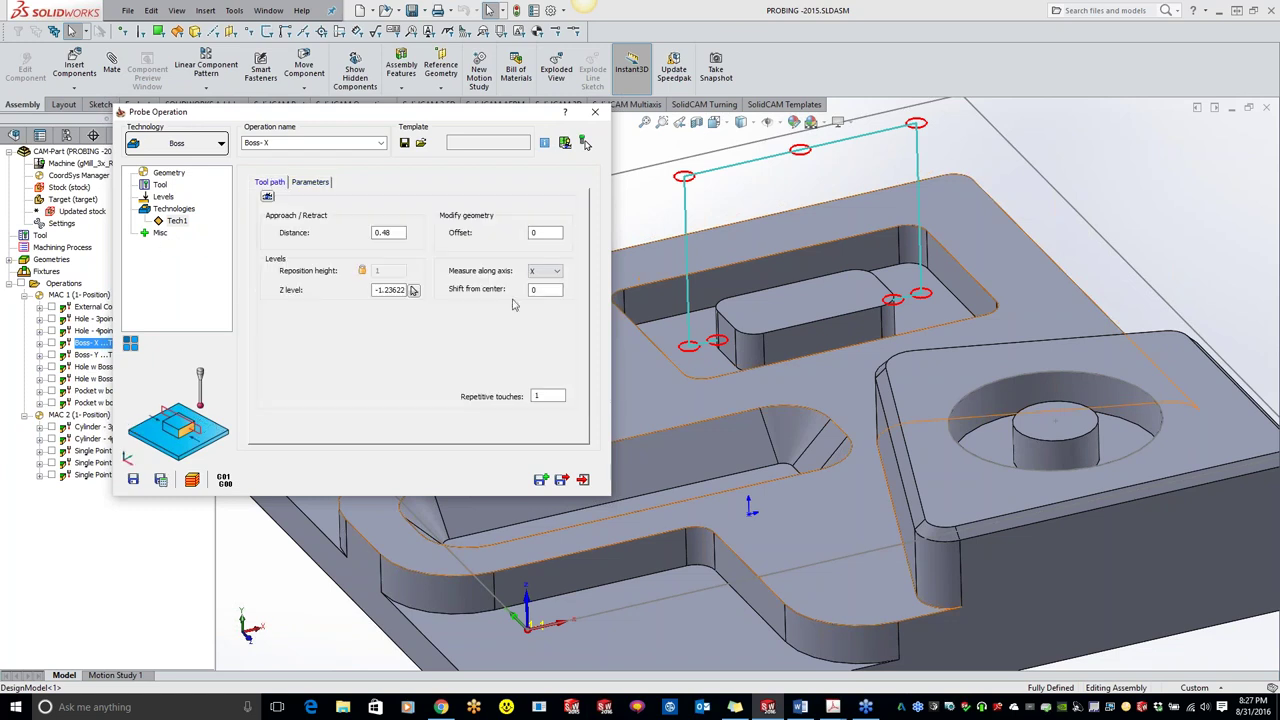
Try measuring along X & Y, revert to X only, and close Boss-X
left_click(553, 271)
left_click(548, 300)
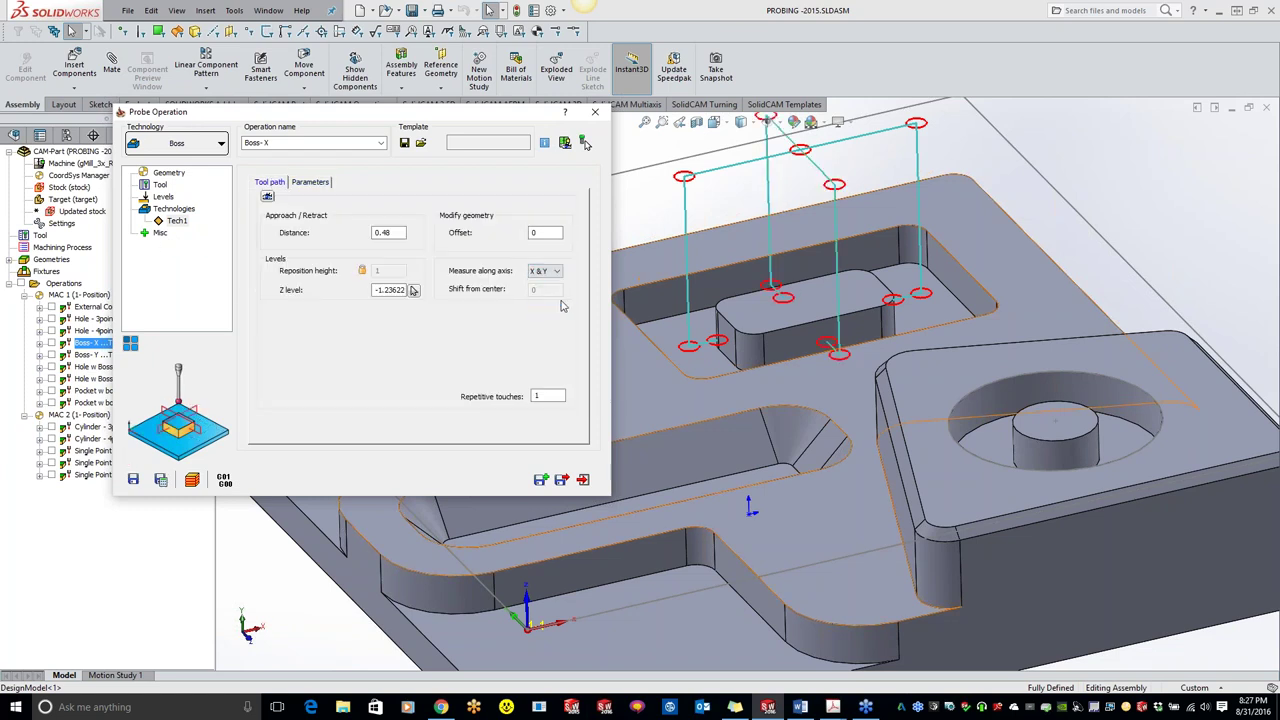
middle_click_drag(890, 355, 893, 454)
left_click(545, 270)
left_click(540, 288)
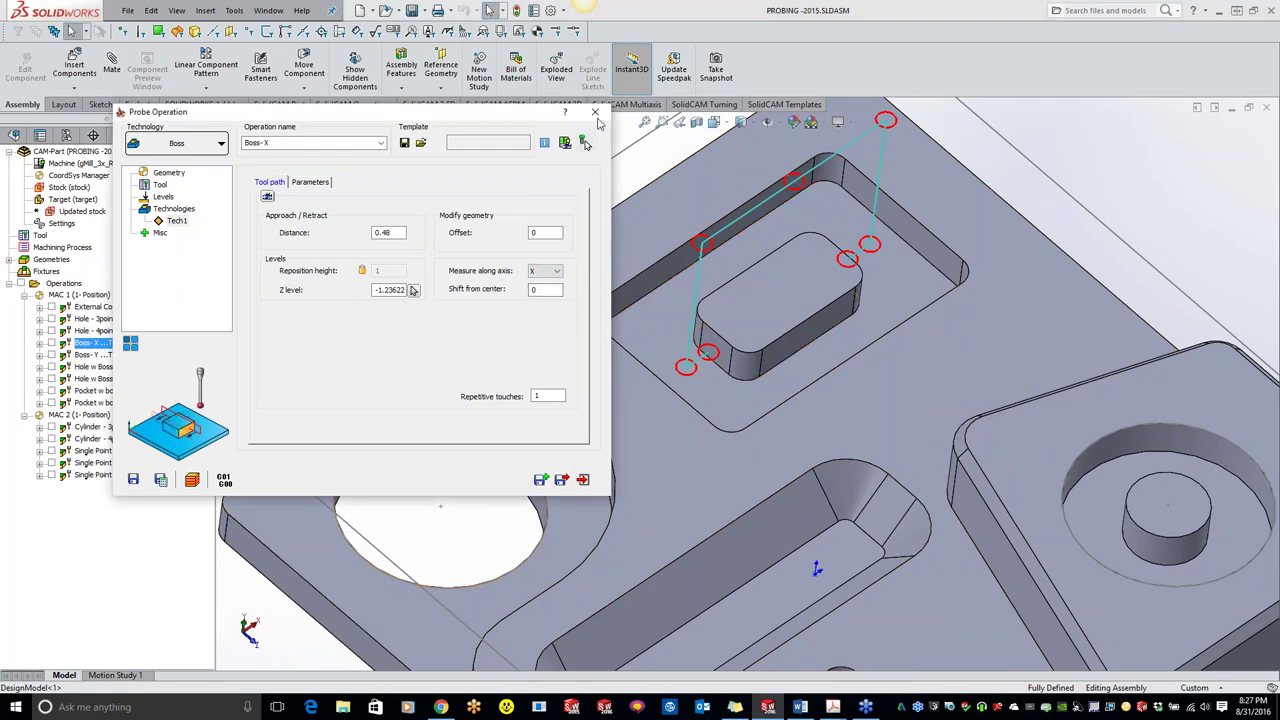
left_click(595, 111)
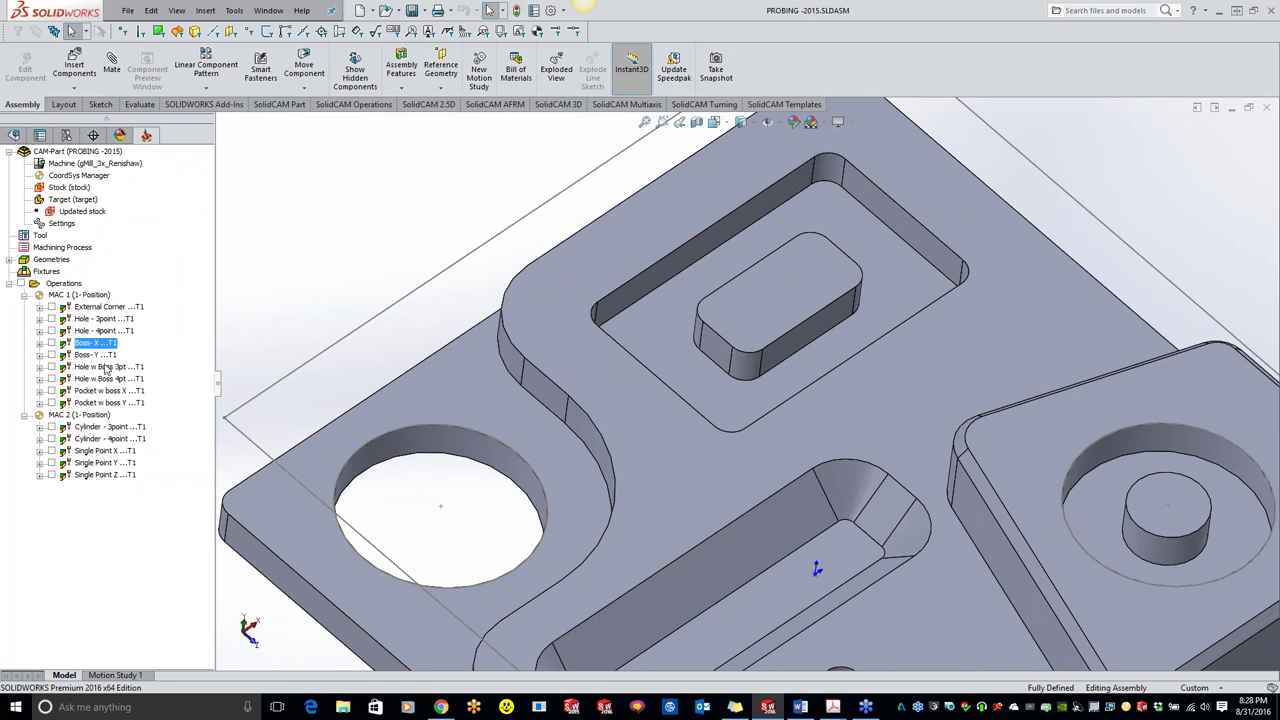
Open Boss-Y, confirm Tech1 measures along Y, preview its probe path, and close it
left_click(52, 355)
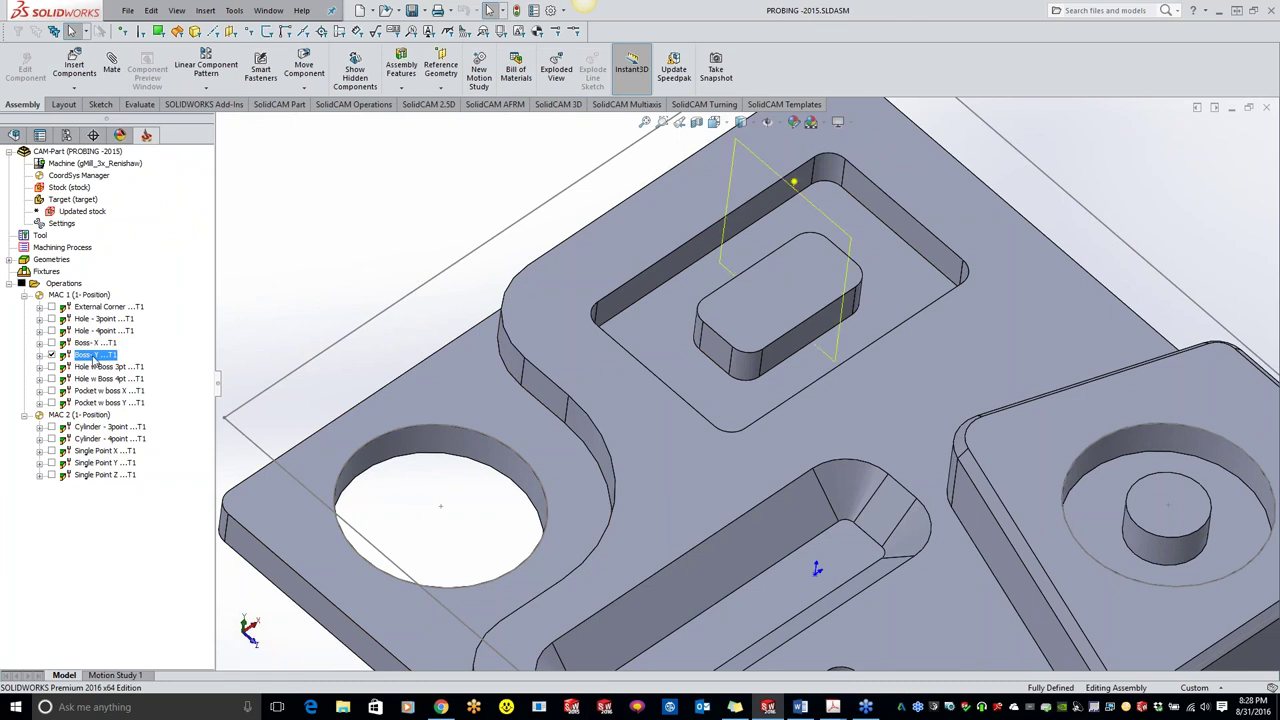
double_click(97, 356)
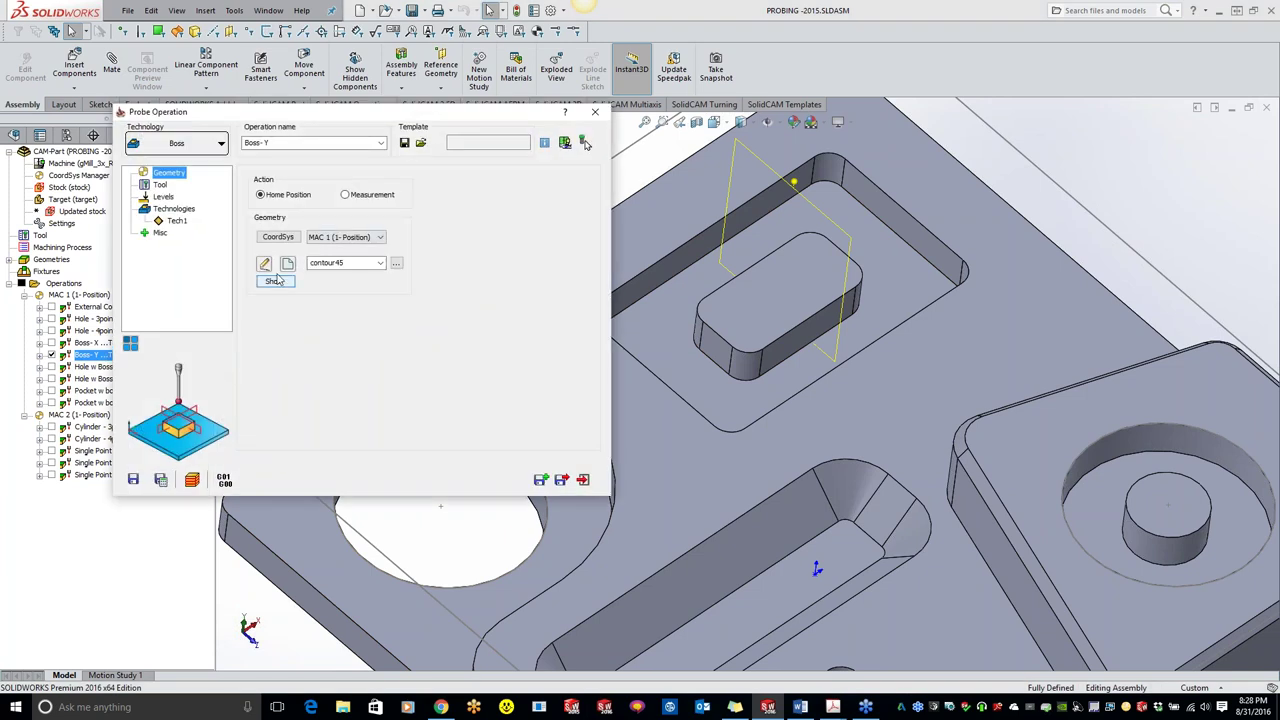
left_click(176, 220)
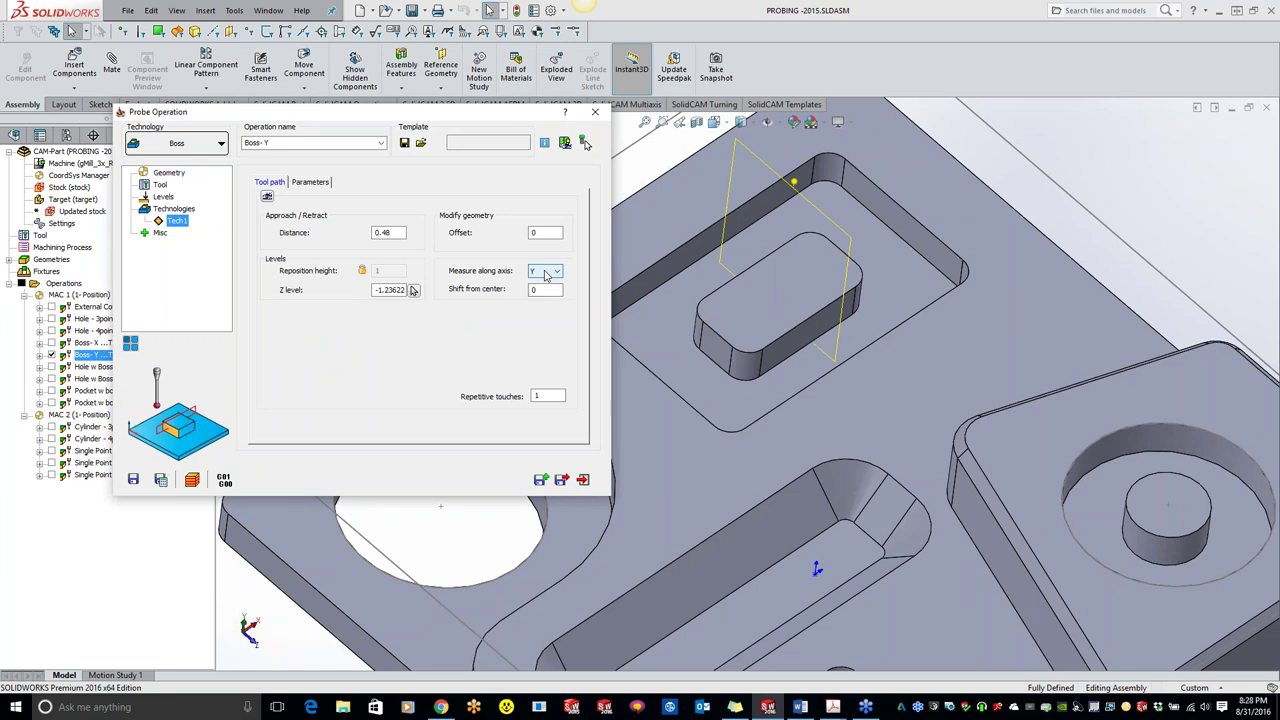
left_click(545, 272)
left_click(545, 275)
left_click(267, 196)
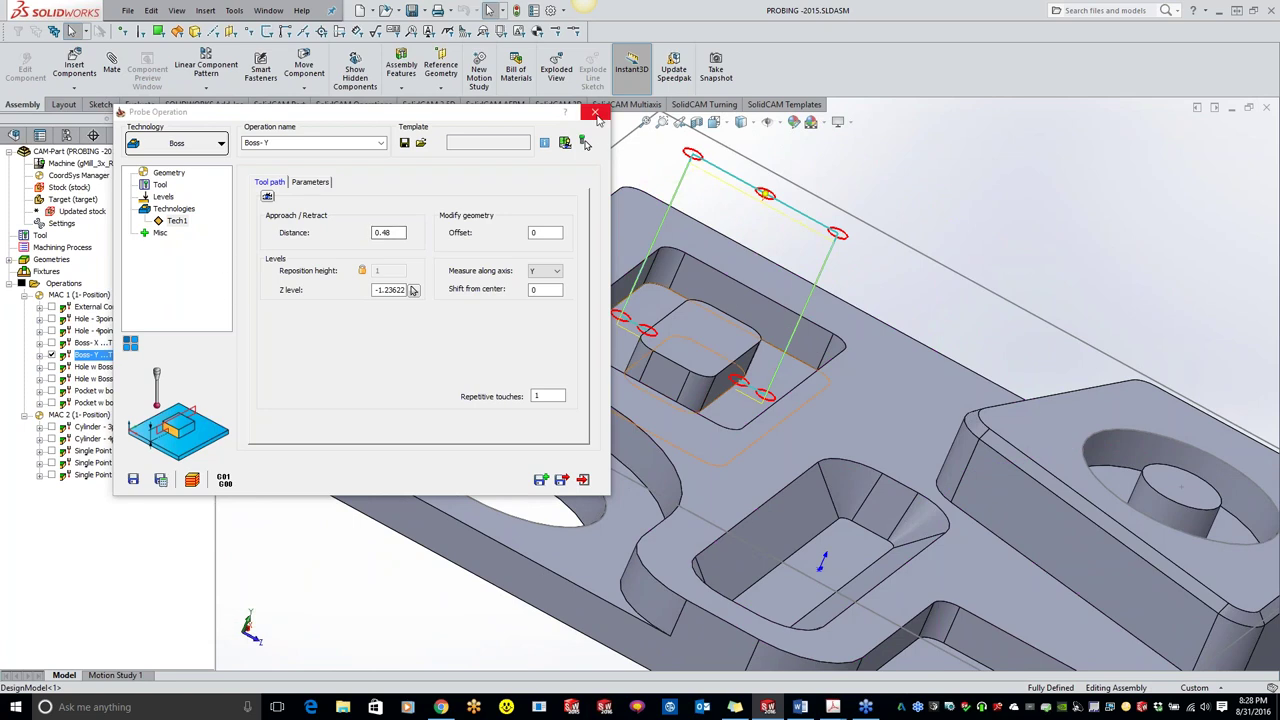
left_click(595, 111)
Open Hole w Boss 3pt and preview its three-point probe path on the counterbore
double_click(105, 367)
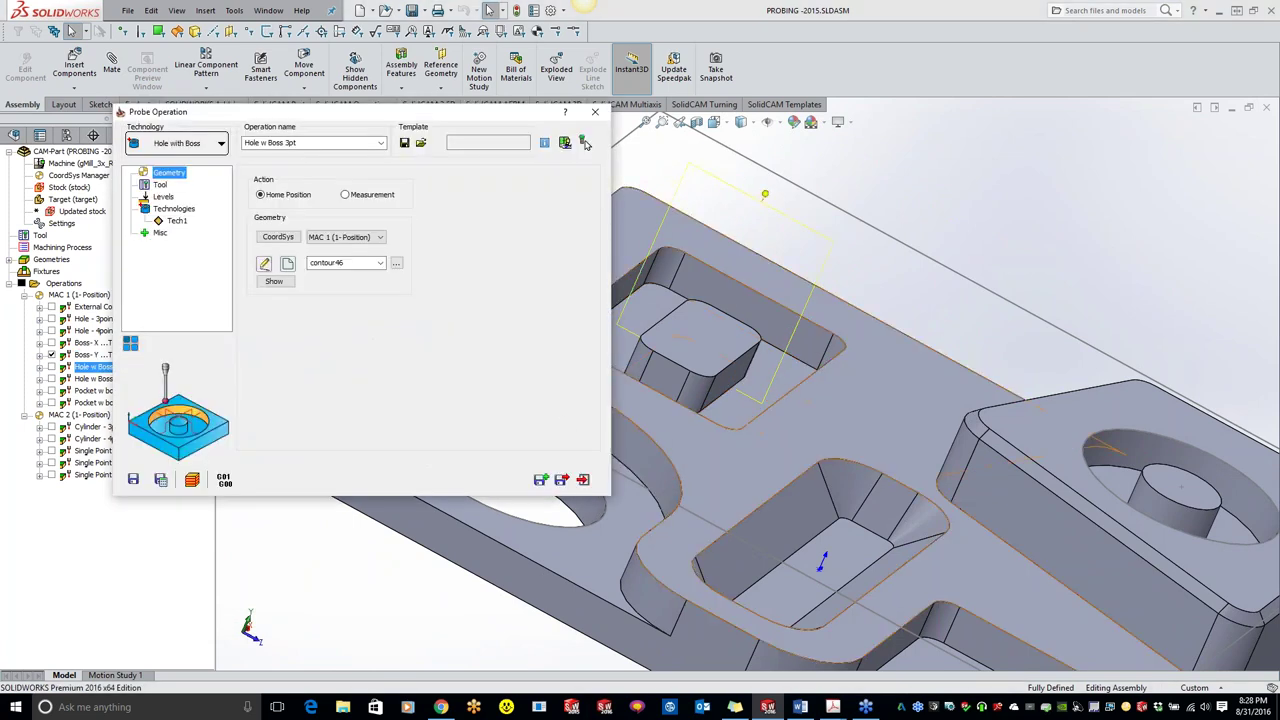
middle_click_drag(948, 407, 981, 453)
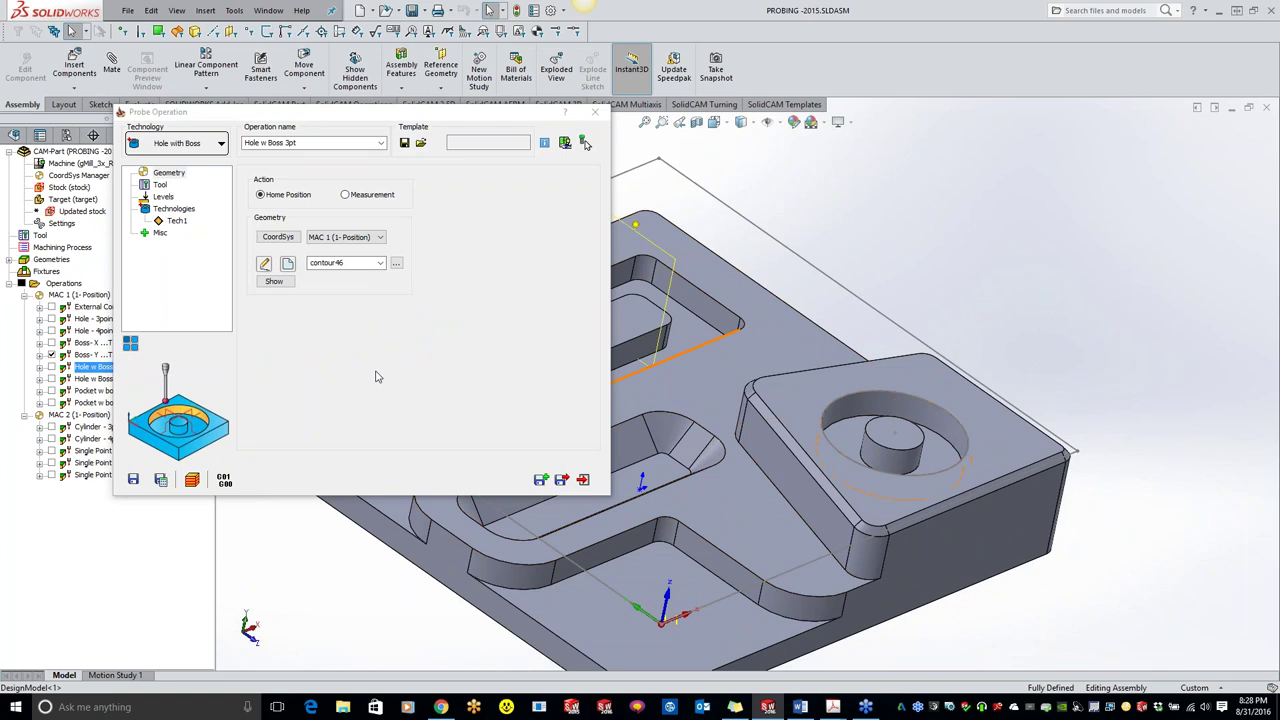
left_click(176, 221)
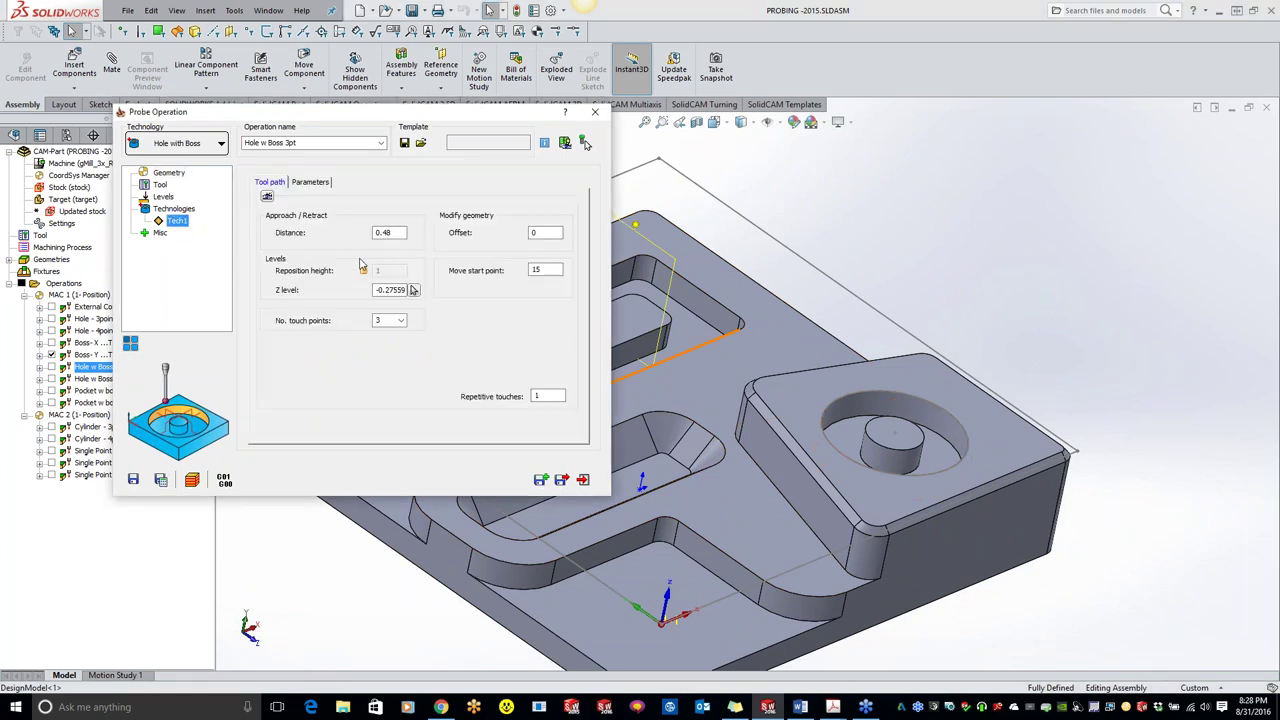
left_click(267, 196)
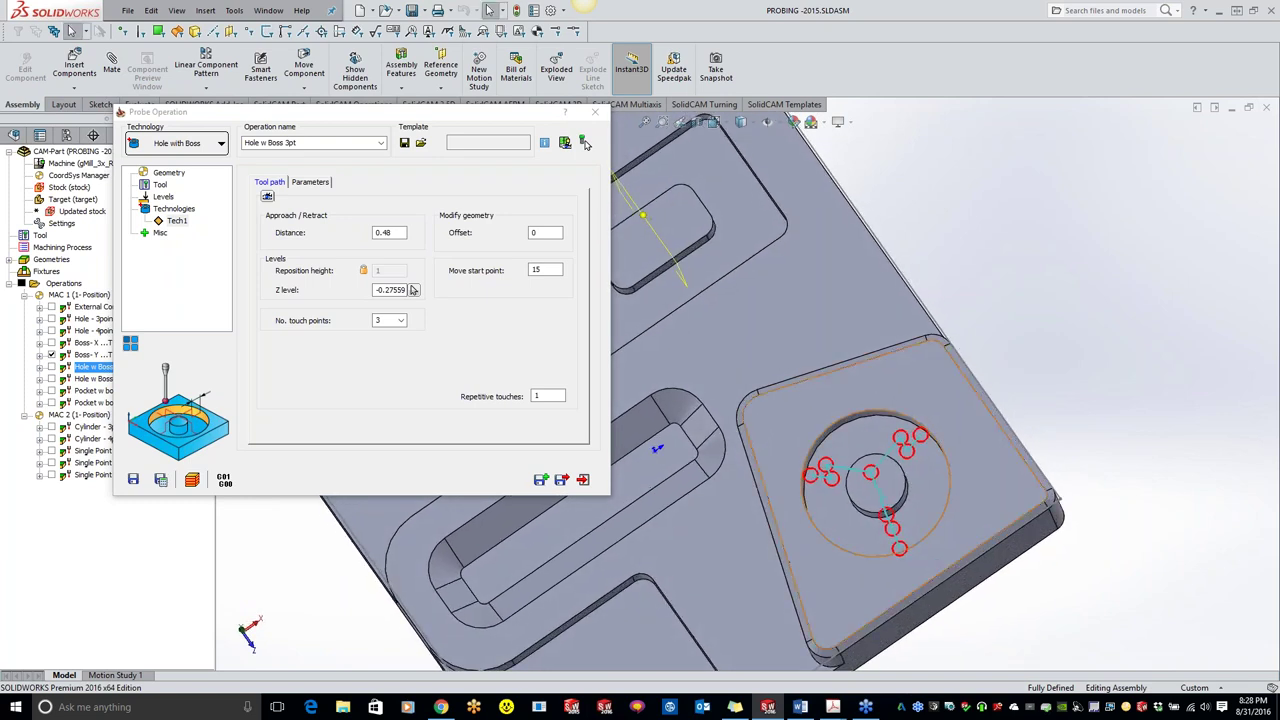
Set the approach distance to 0.44063 and inspect the touch points from another angle
left_click(395, 232)
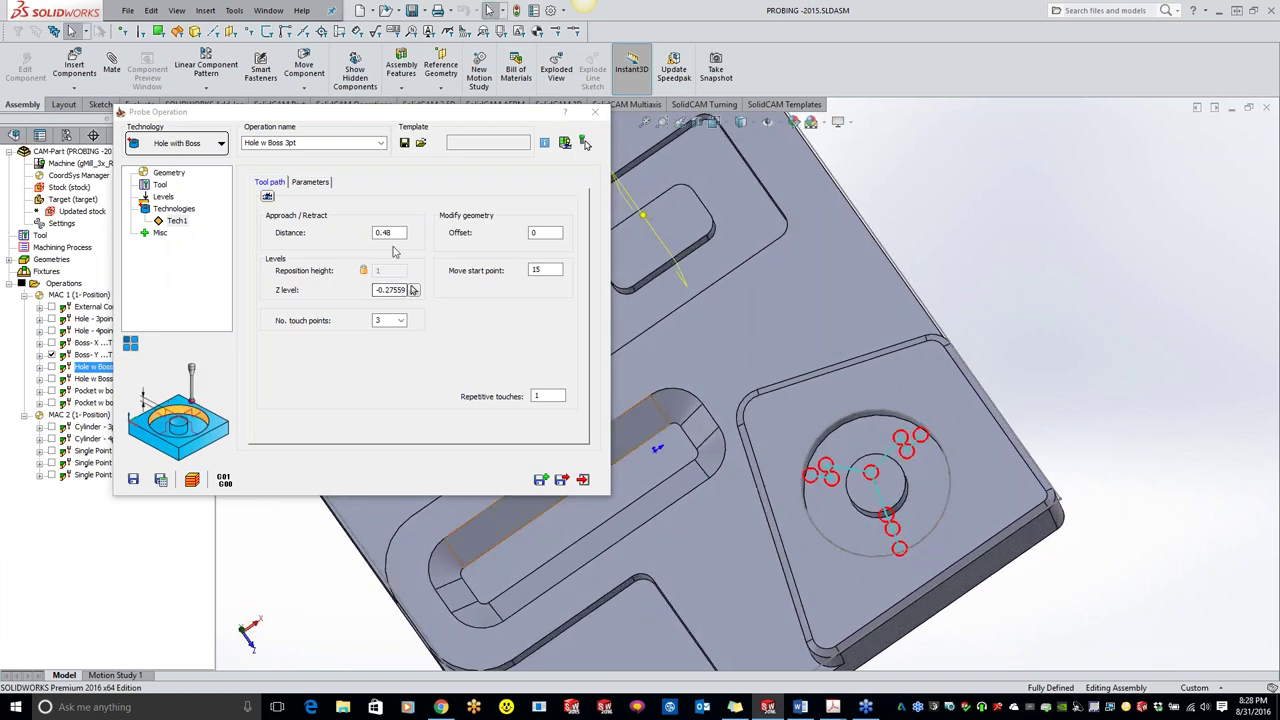
scroll(395, 232, "up", 5)
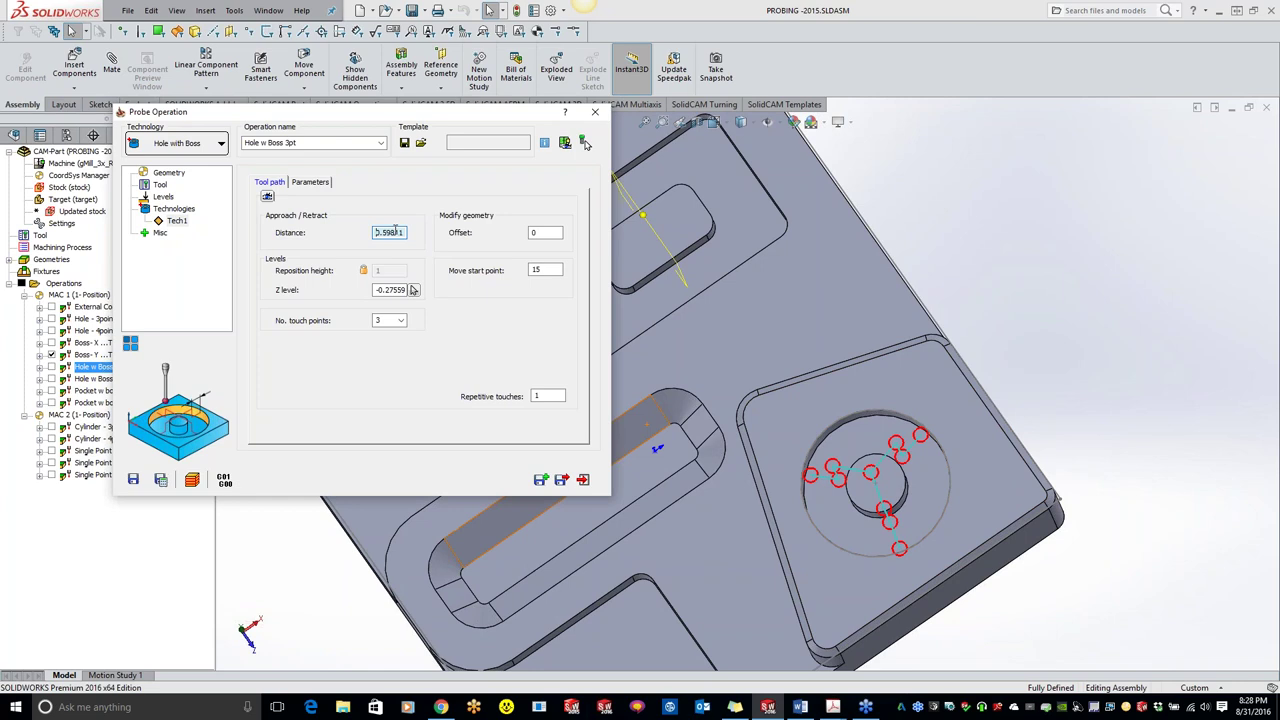
scroll(413, 289, "down", 7)
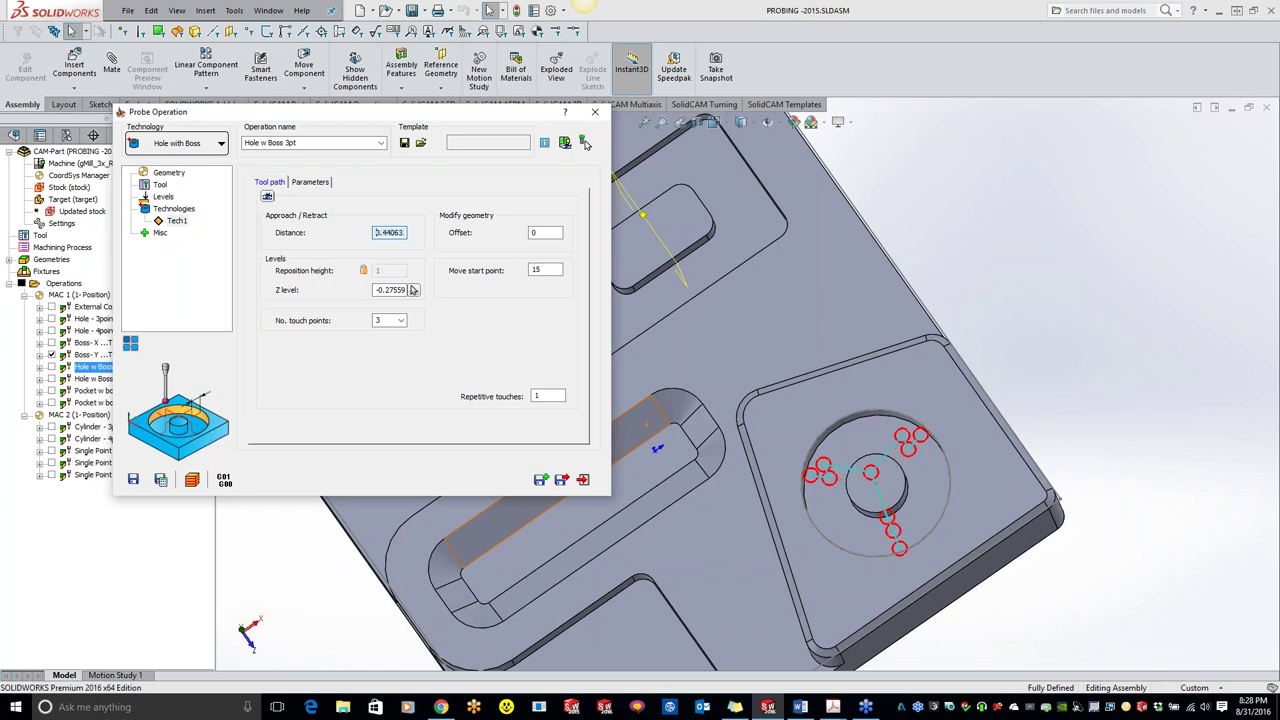
middle_click_drag(1037, 553, 843, 492)
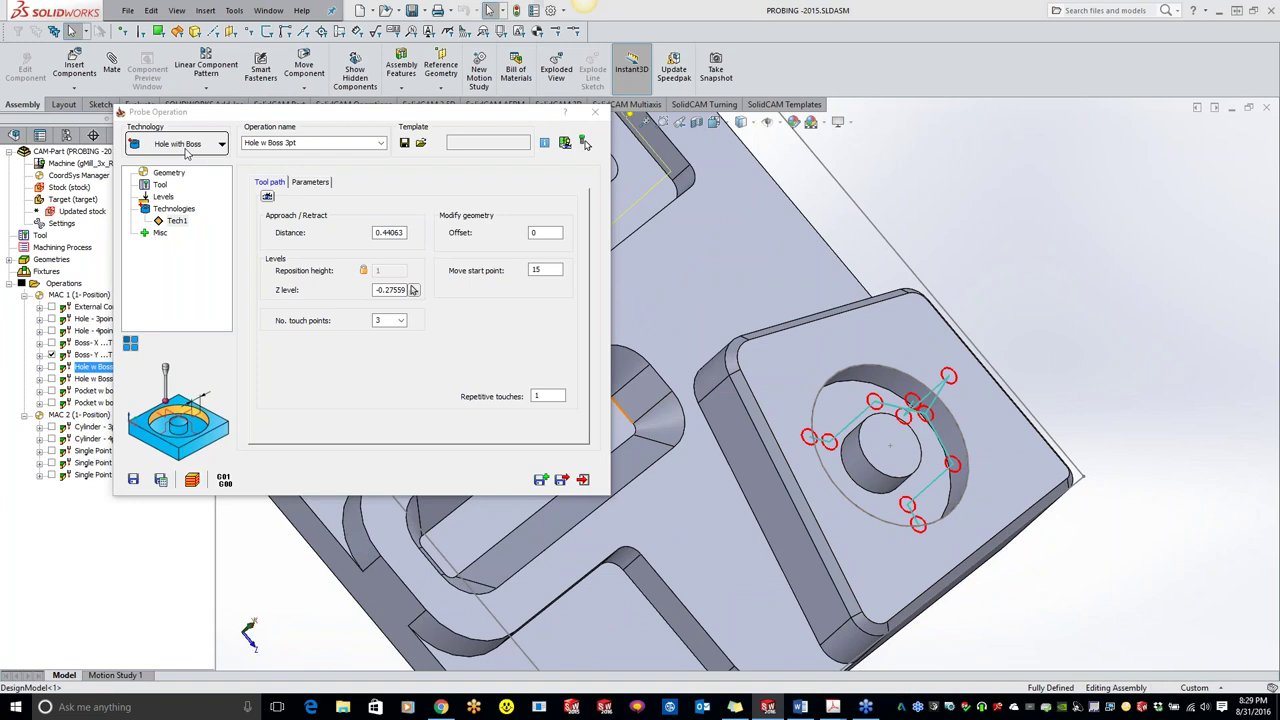
left_click(185, 146)
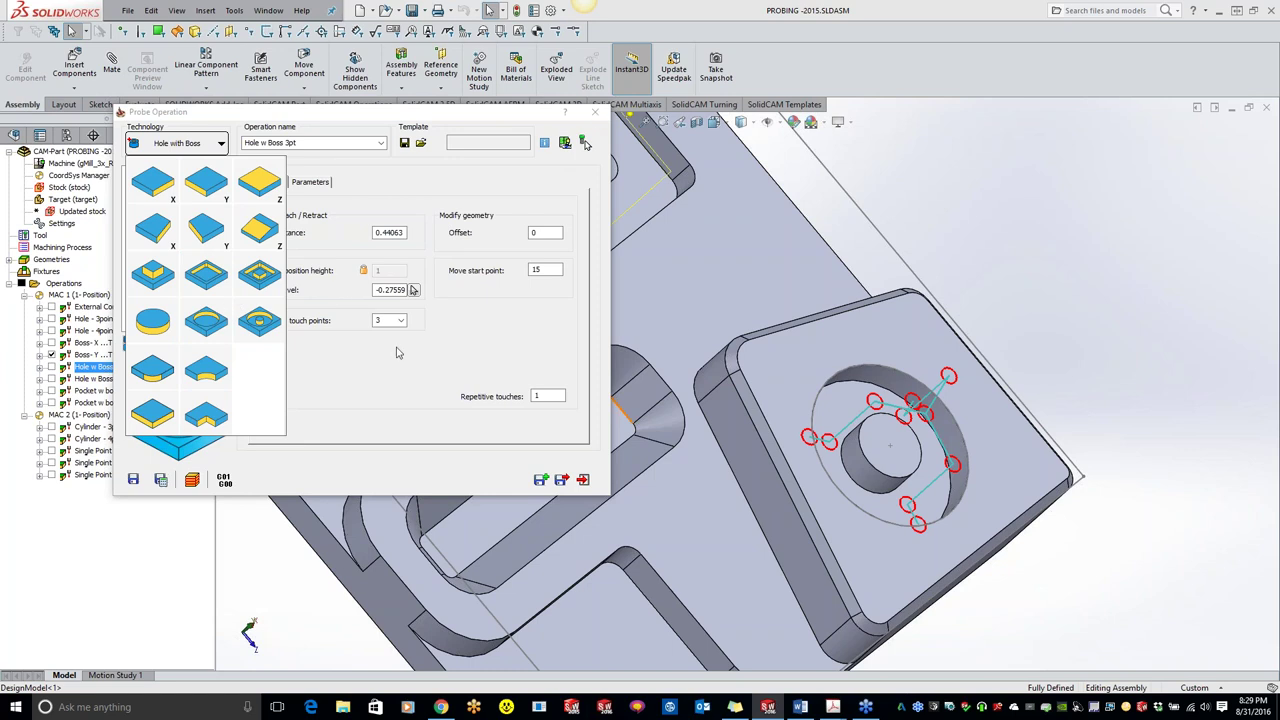
Keep Hole with Boss technology and rechain the geometry as contour59 on the hole's circular edge
left_click(221, 326)
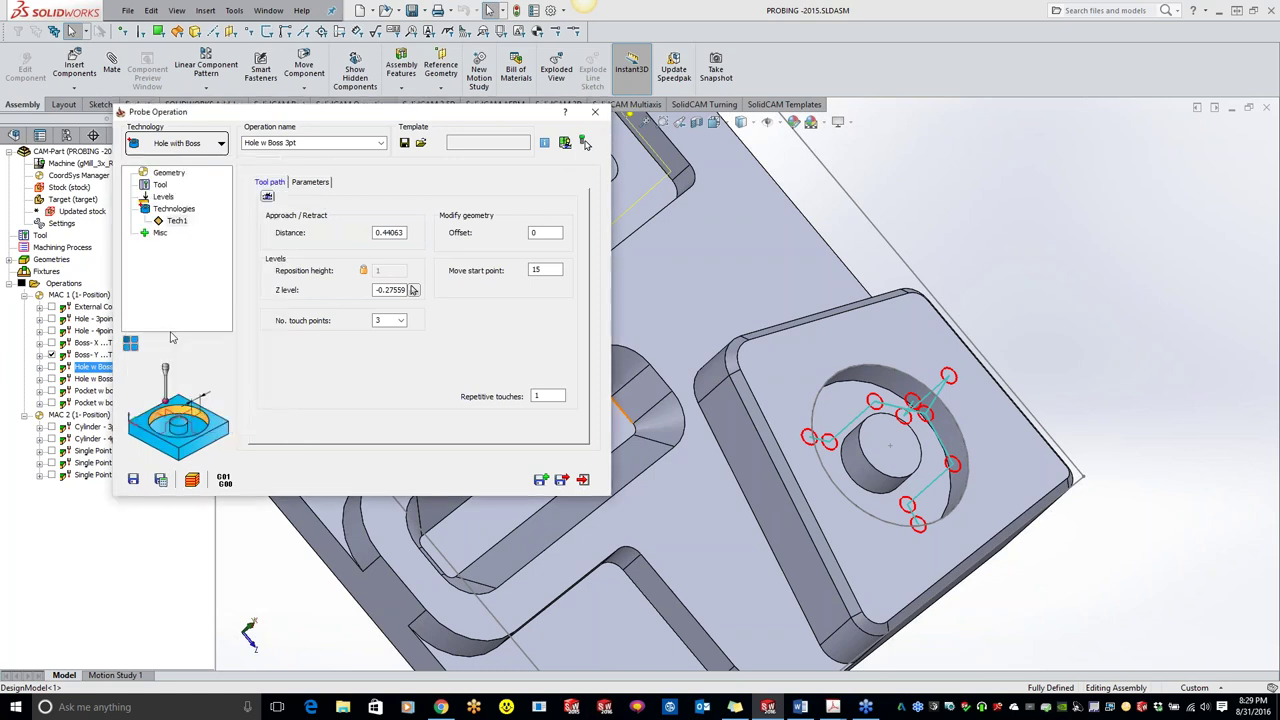
left_click(168, 173)
left_click(273, 282)
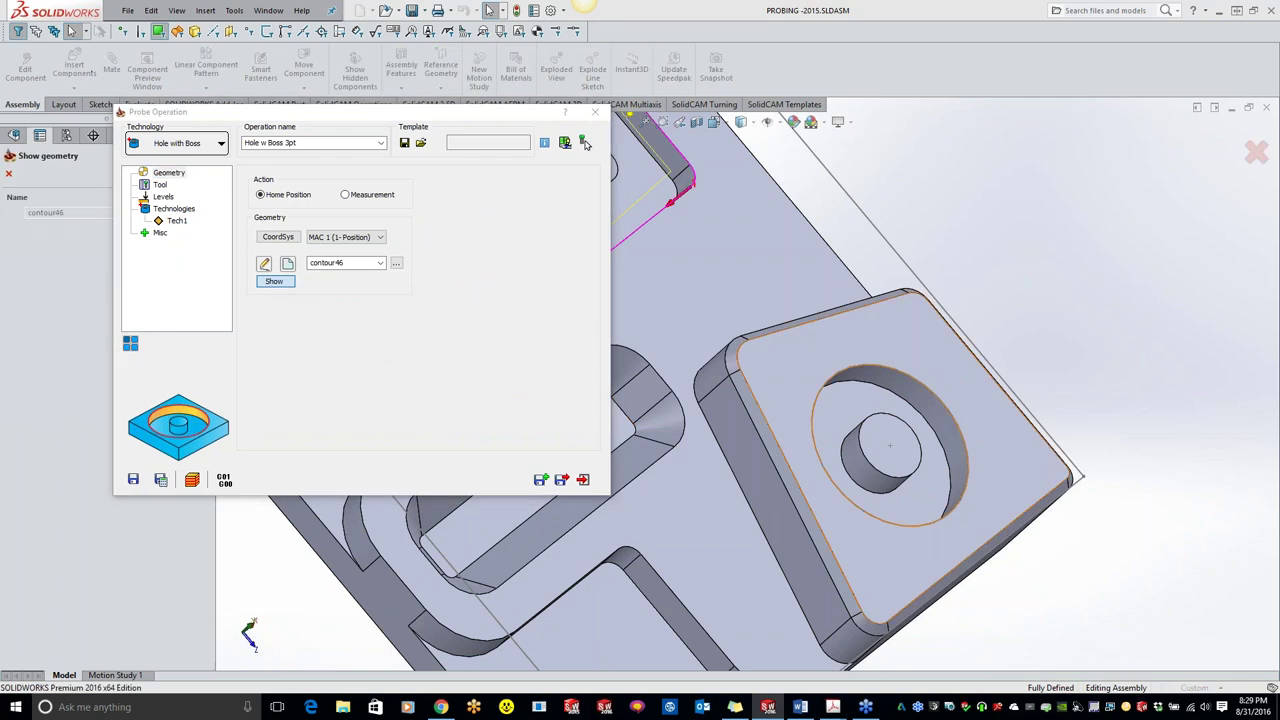
left_click(9, 174)
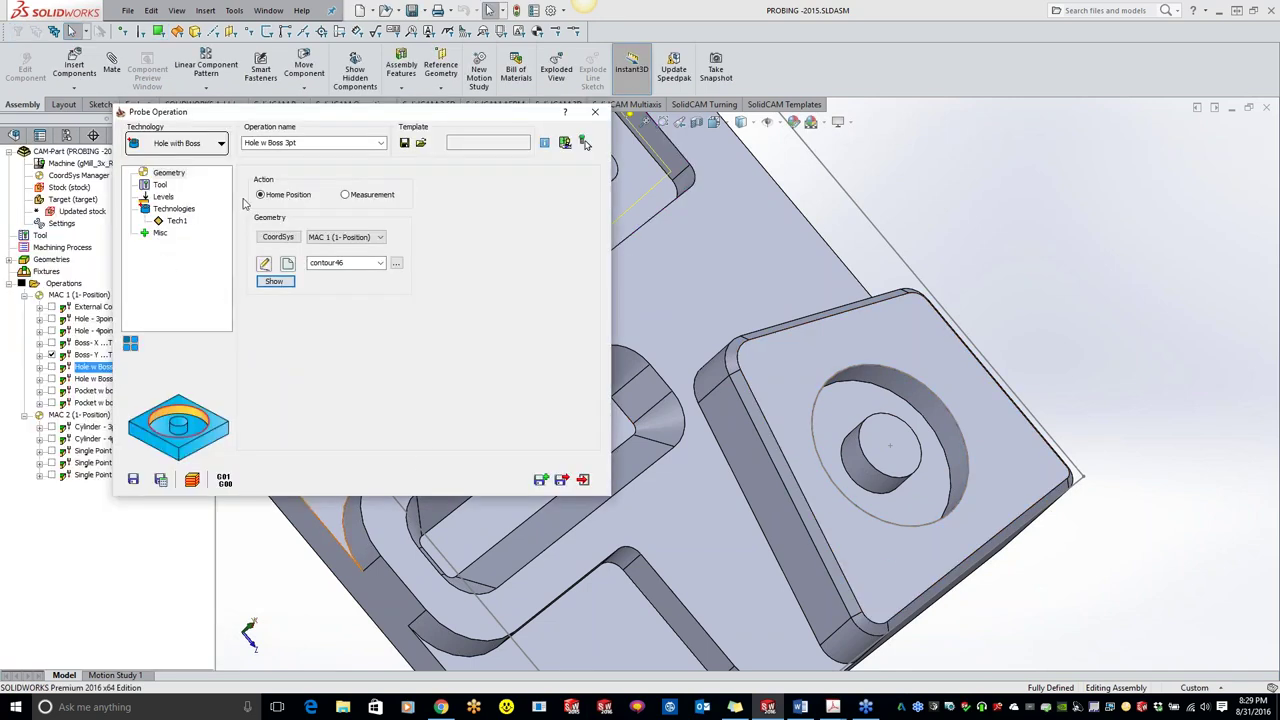
left_click(264, 263)
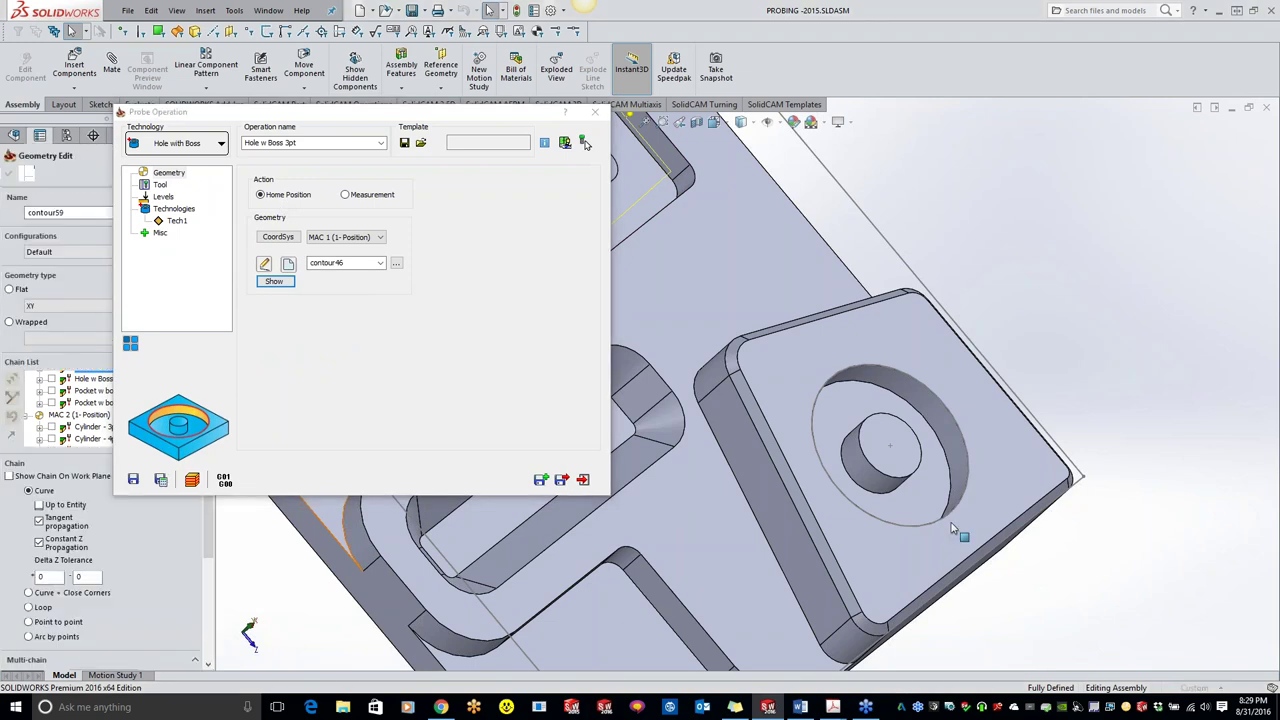
left_click(944, 402)
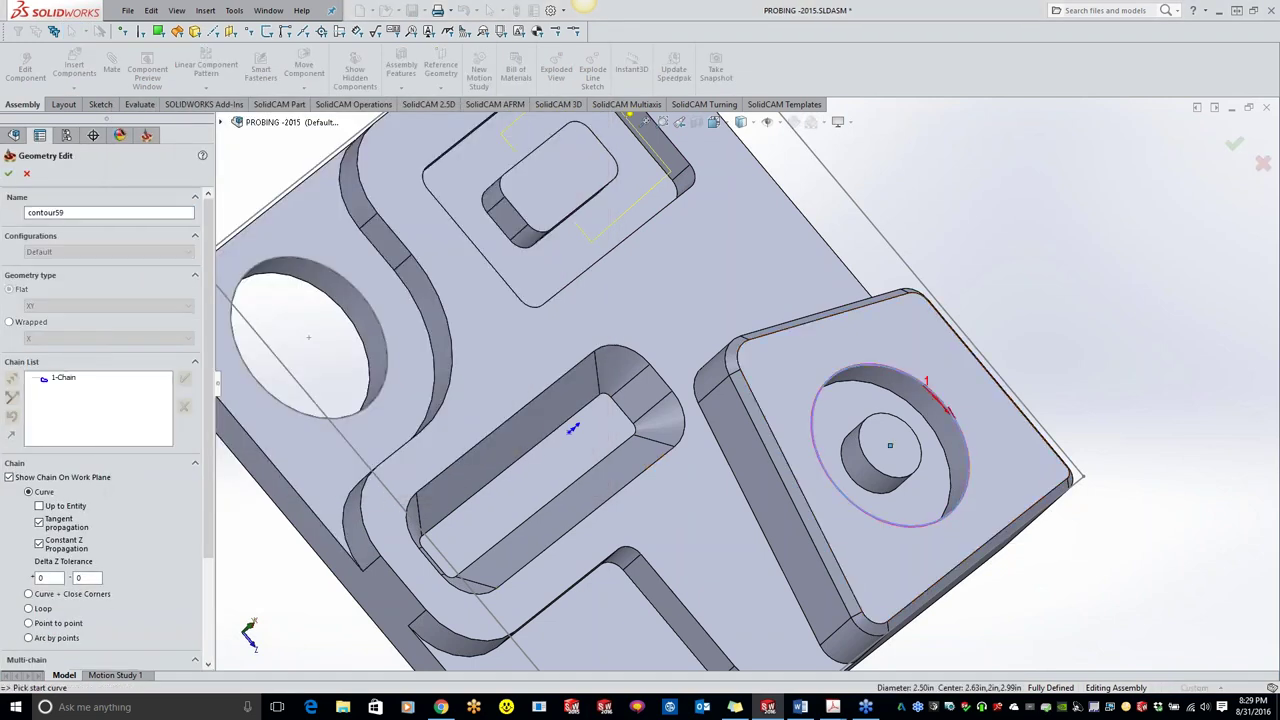
left_click(9, 174)
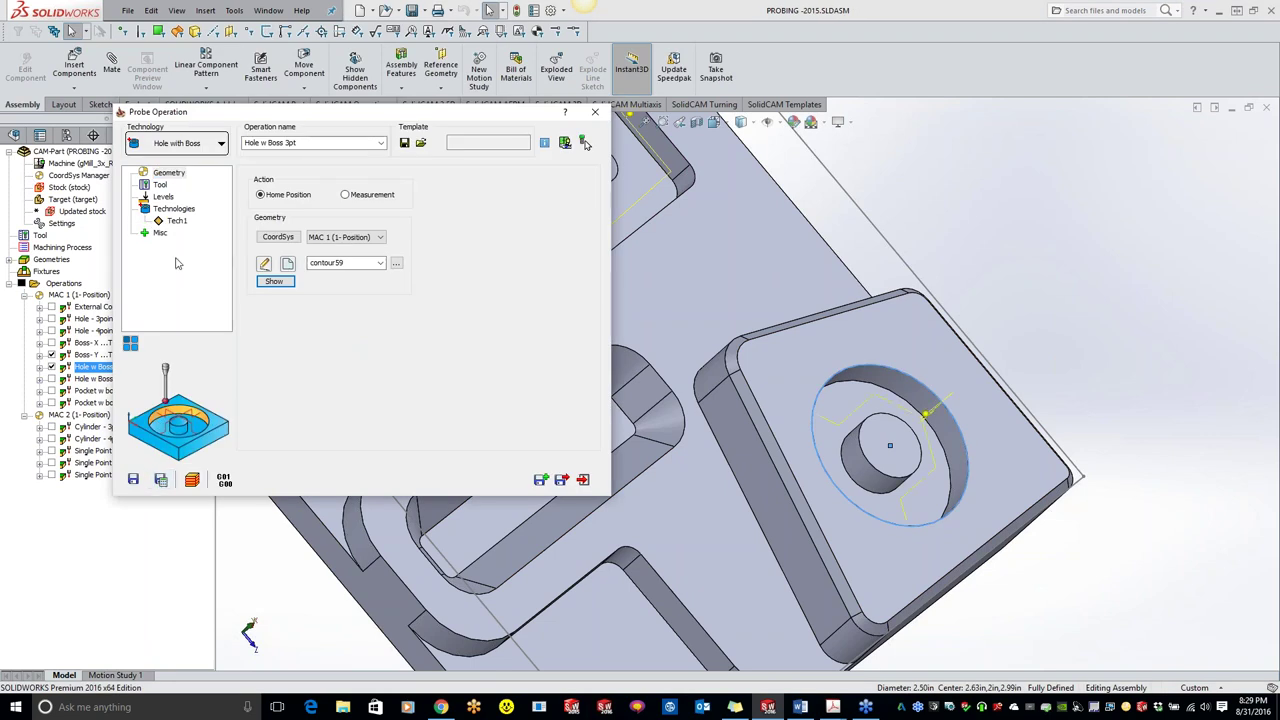
left_click(175, 221)
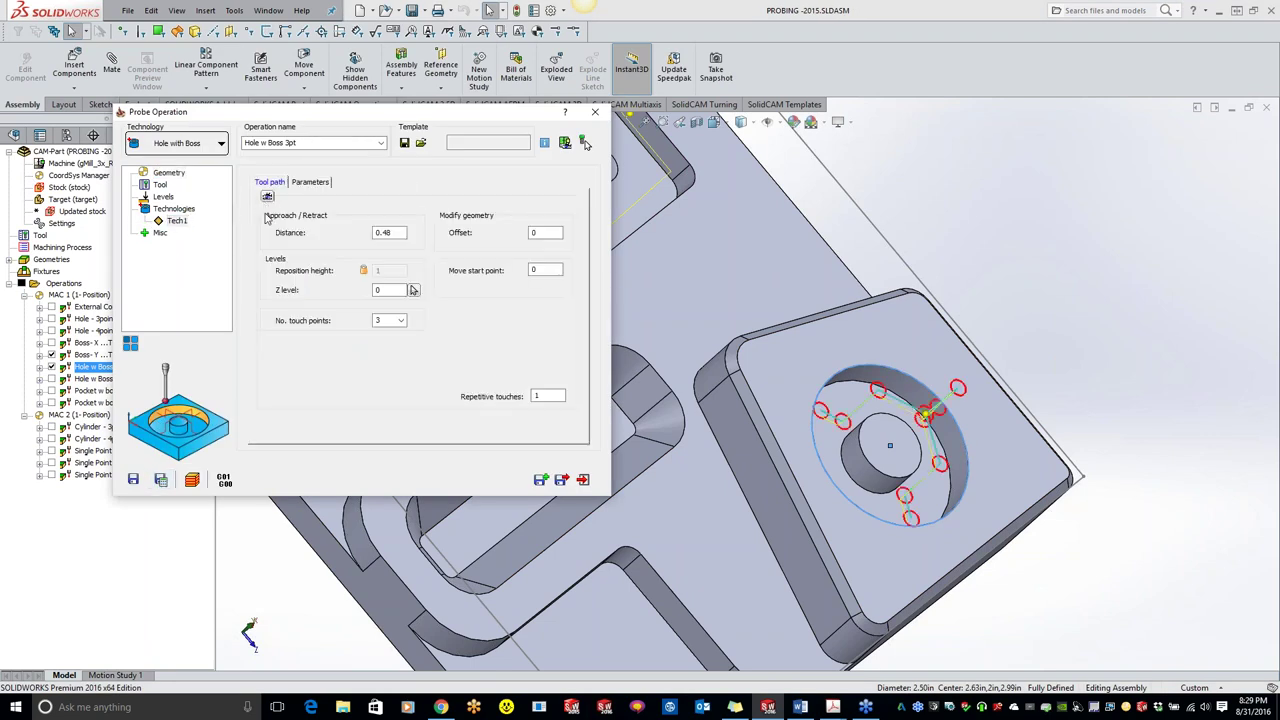
Step the Z level down to -0.3937, orbiting to check the touch point depth
middle_click_drag(905, 535, 850, 481)
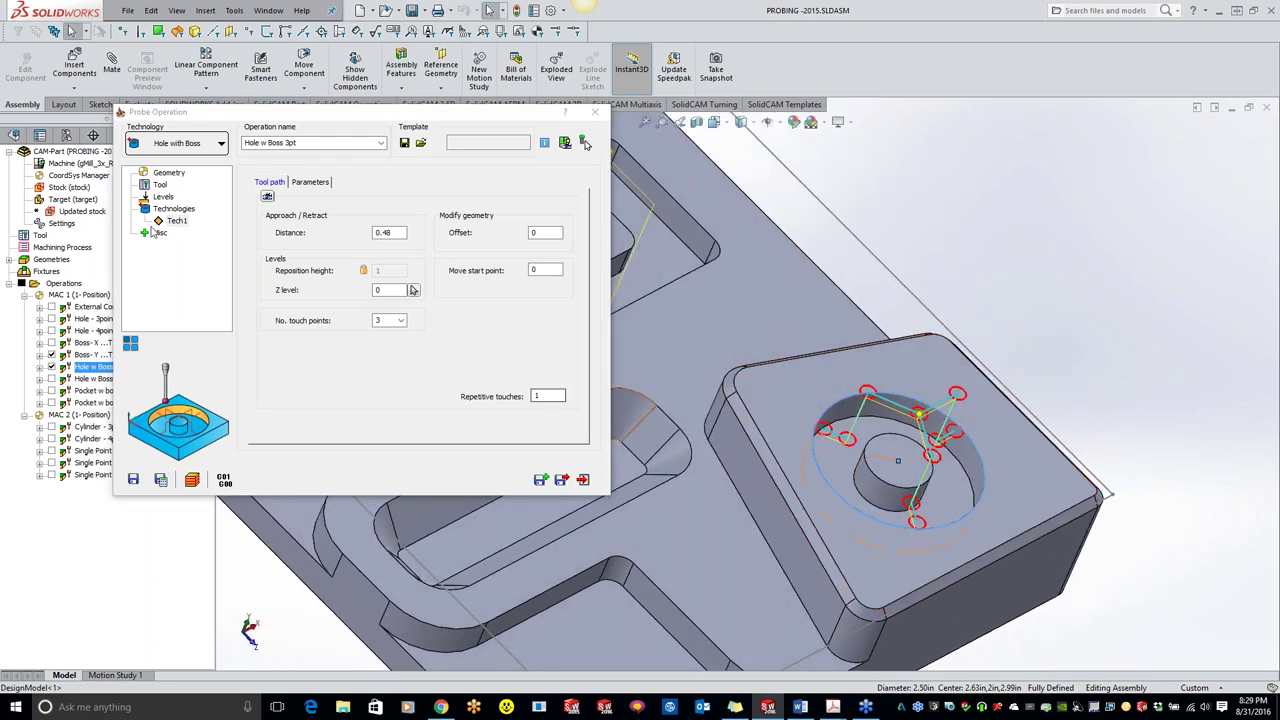
left_click(410, 290)
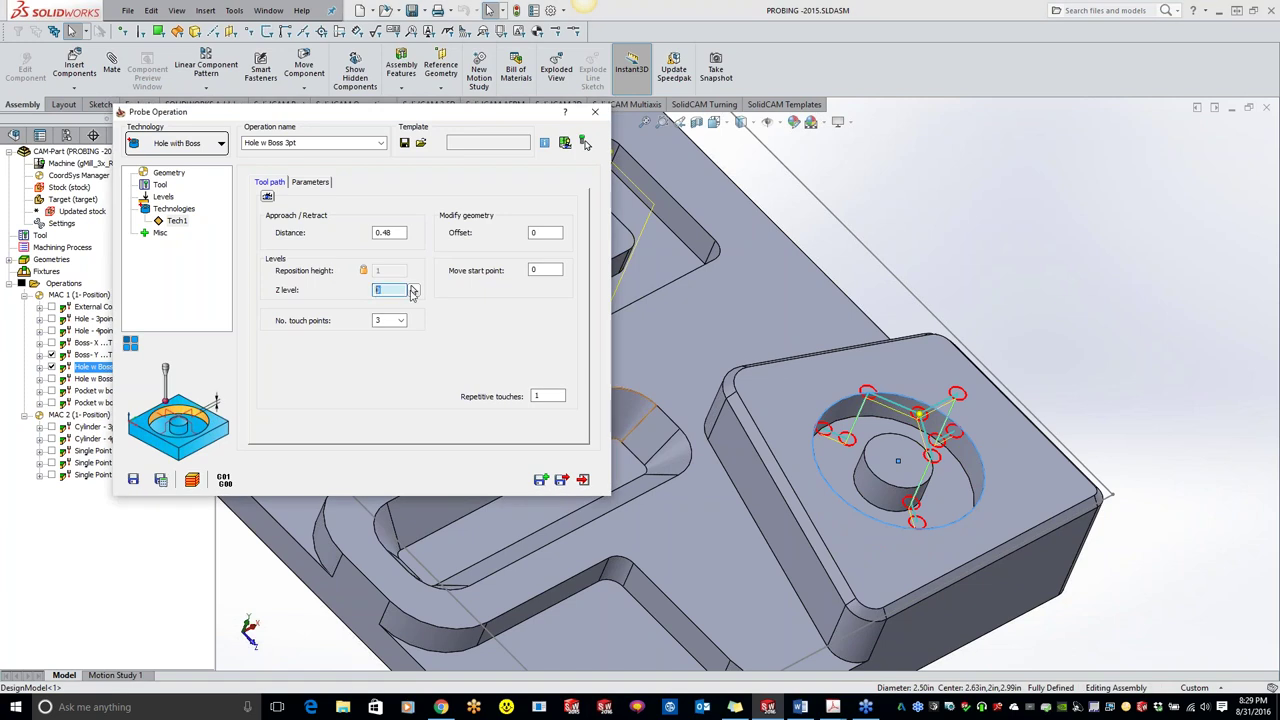
left_click(413, 291)
left_click(413, 291)
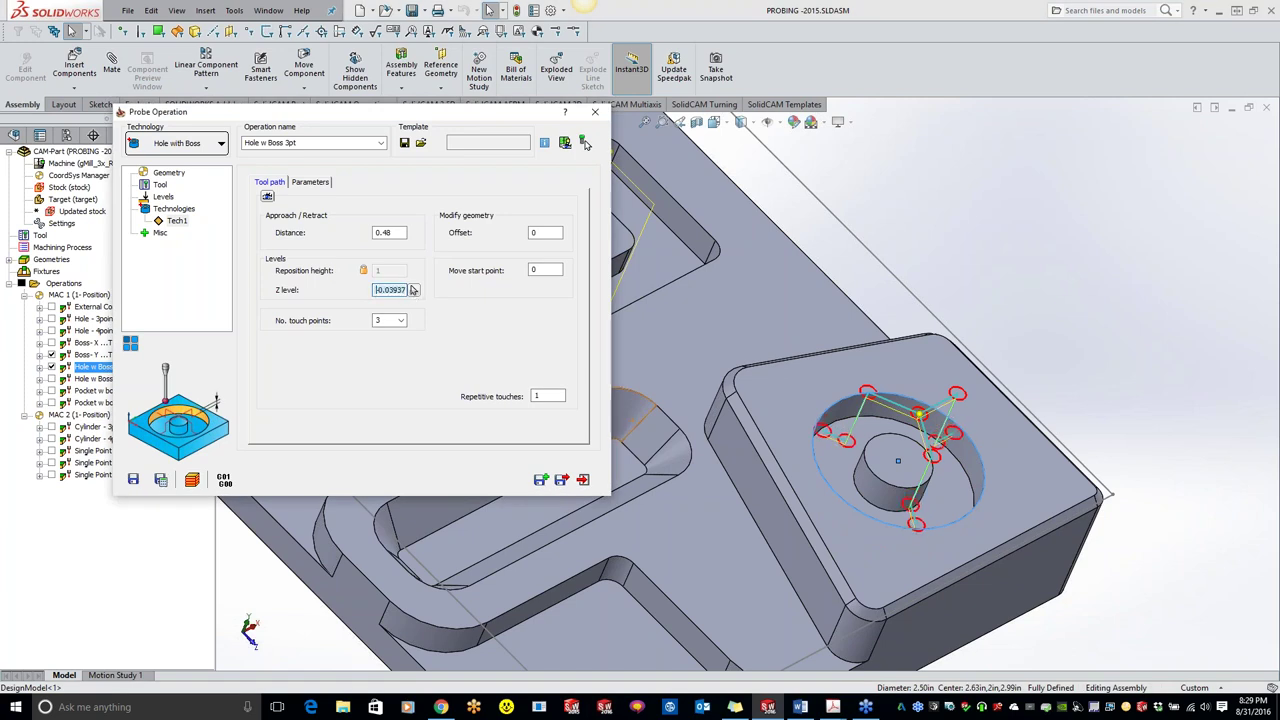
middle_click_drag(850, 420, 900, 340)
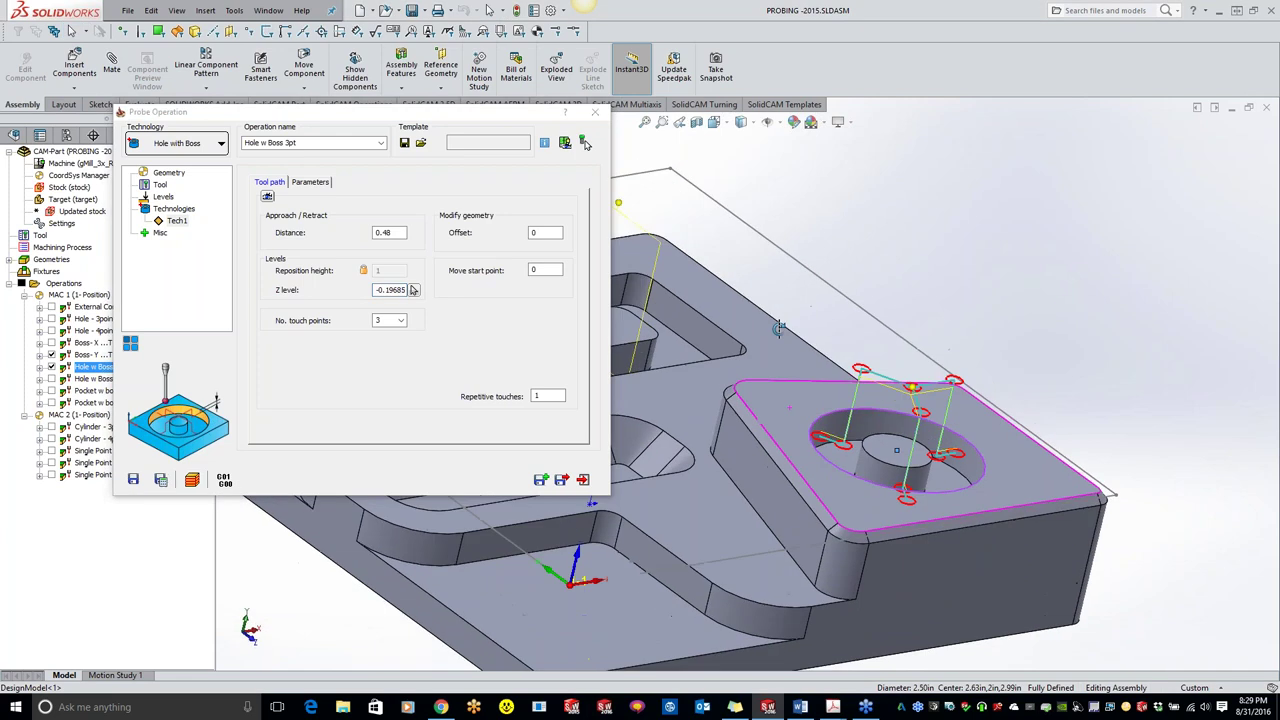
left_click(413, 290)
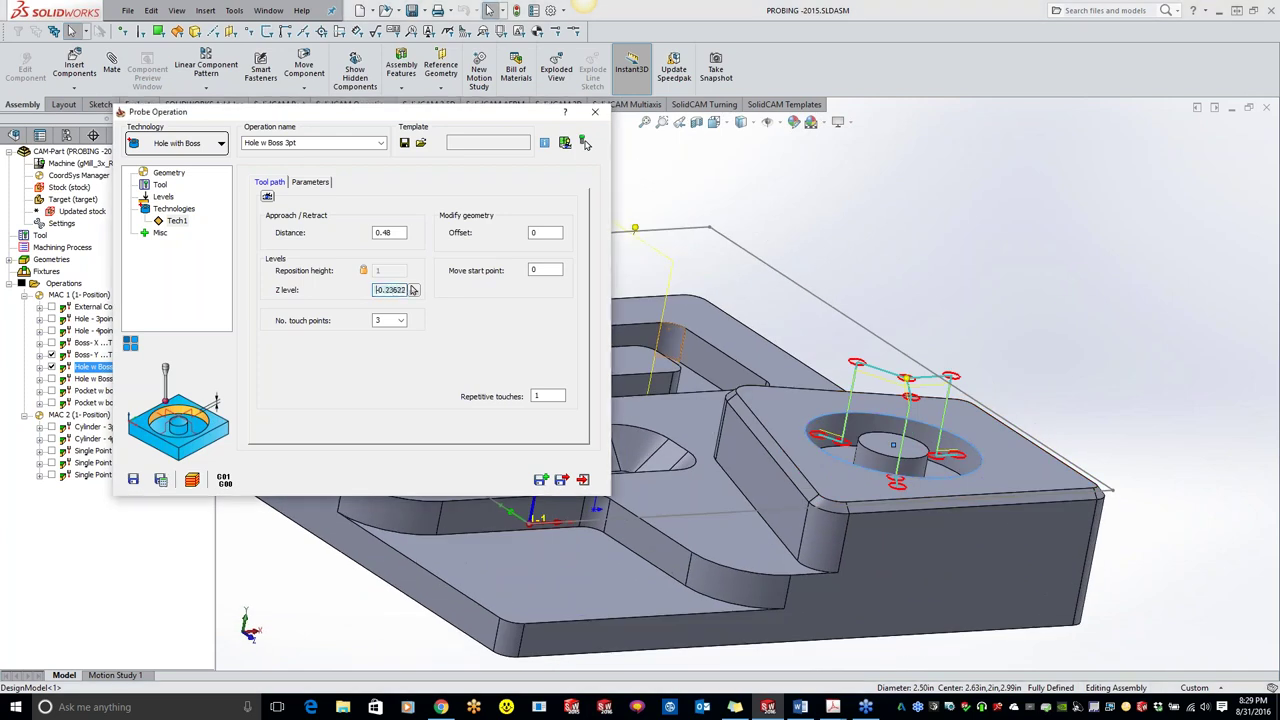
left_click(413, 291)
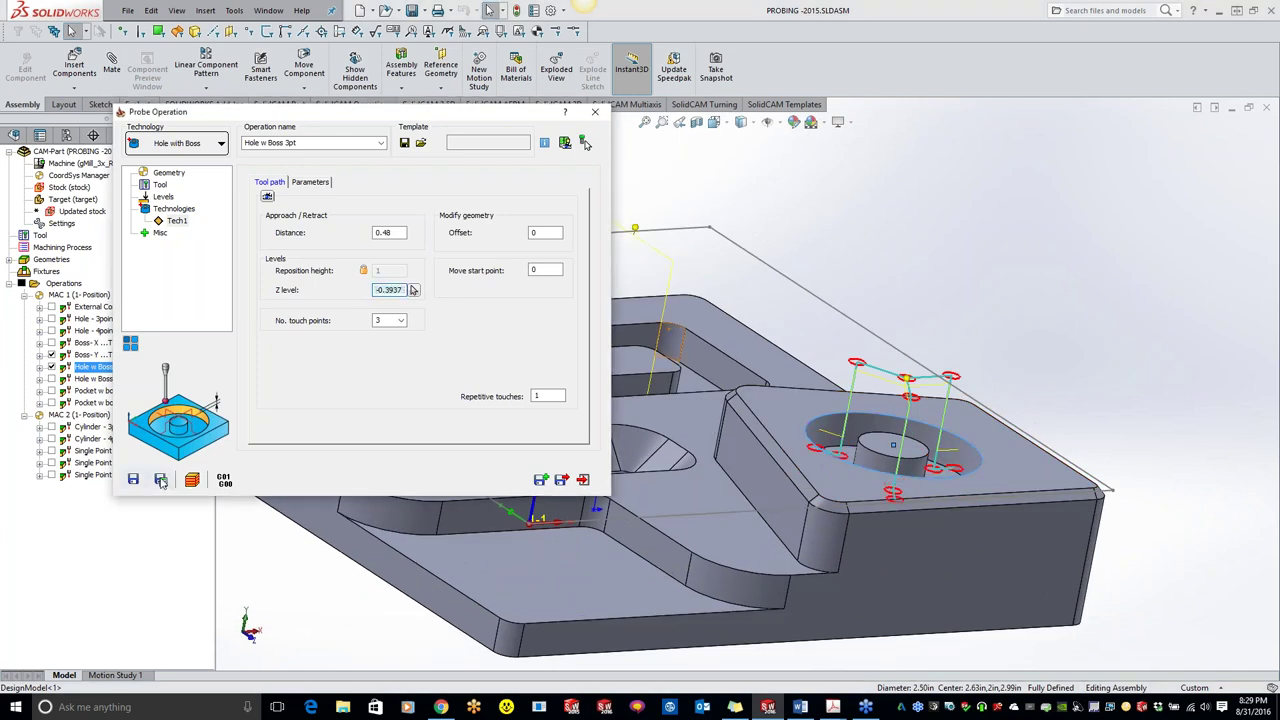
Post the Hole w Boss 3pt G-code to HolewBoss3pt.NC (G65 P9823, Z-0.3937, R0.48)
left_click(225, 481)
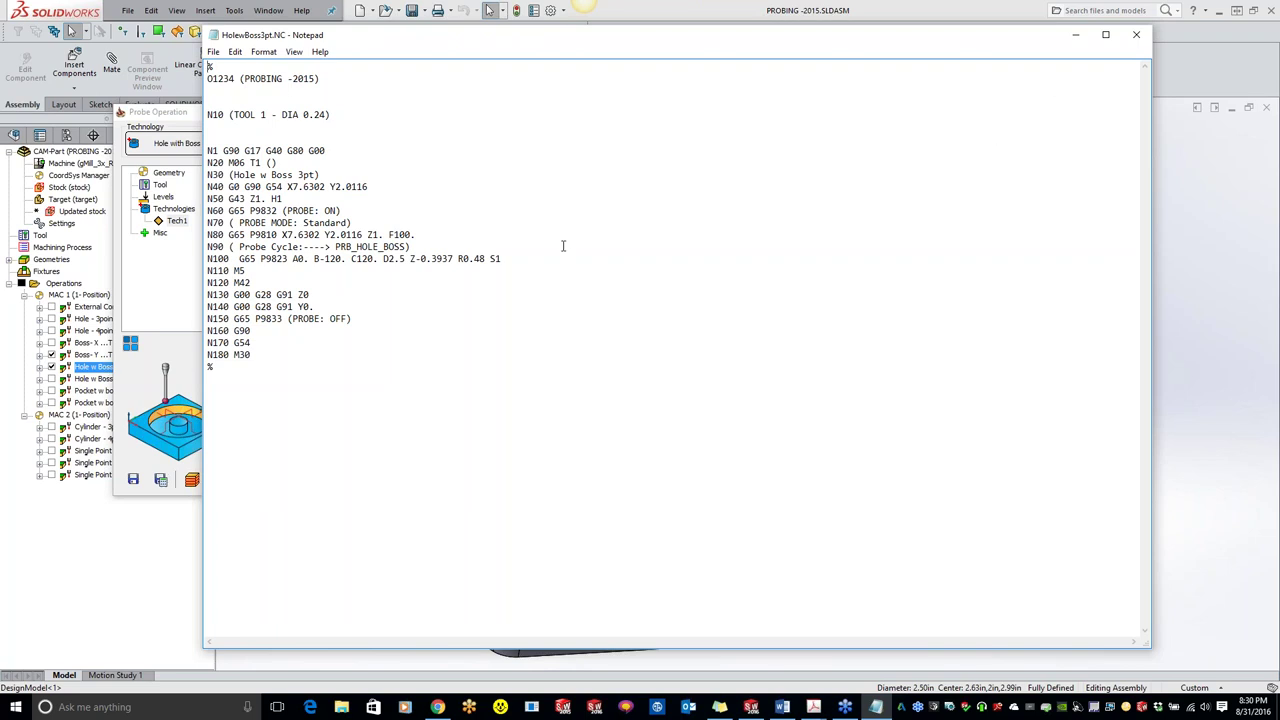
Close the Notepad G-code listing and the Probe Operation dialog, then reopen the Hole w Boss 3pt operation
left_click(1135, 37)
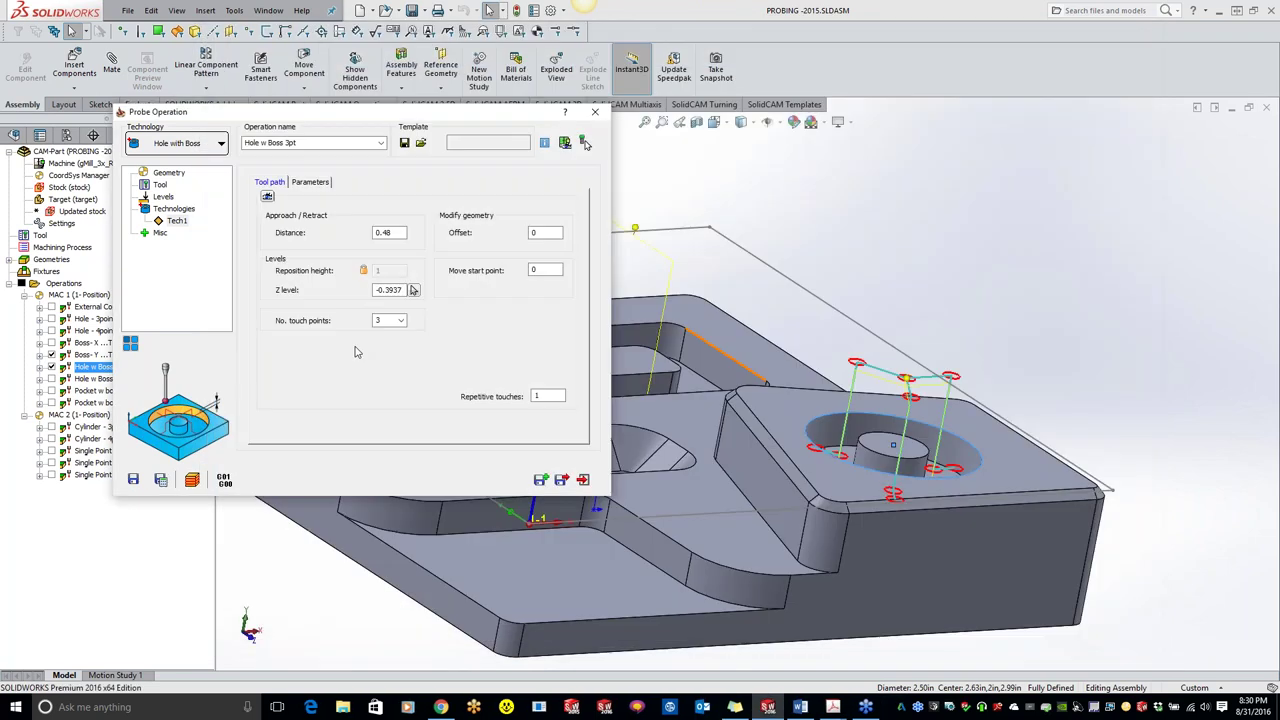
left_click(590, 113)
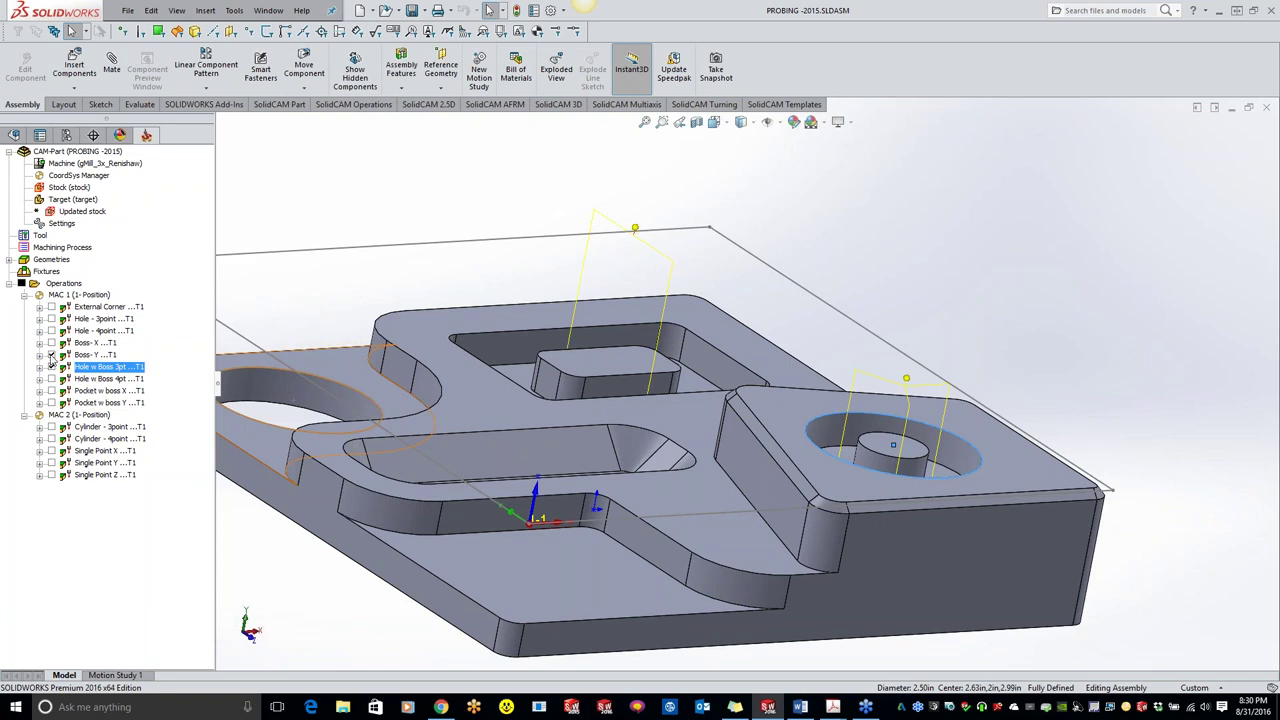
double_click(85, 369)
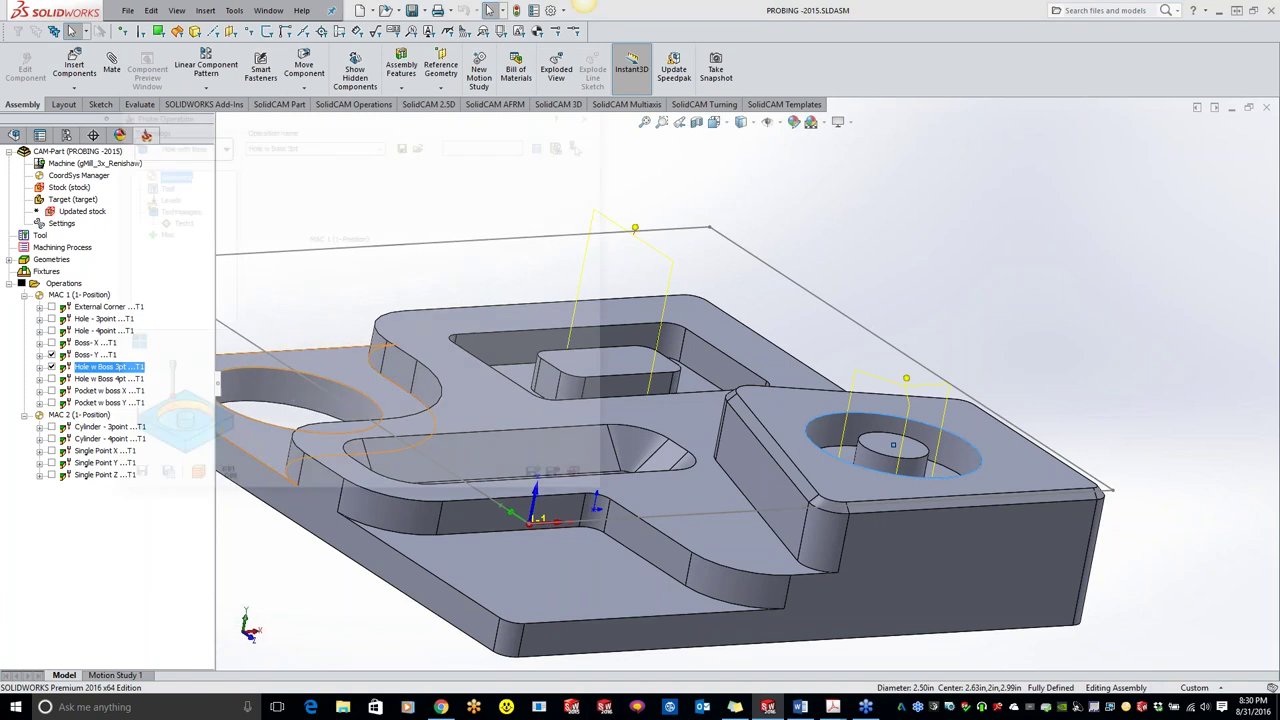
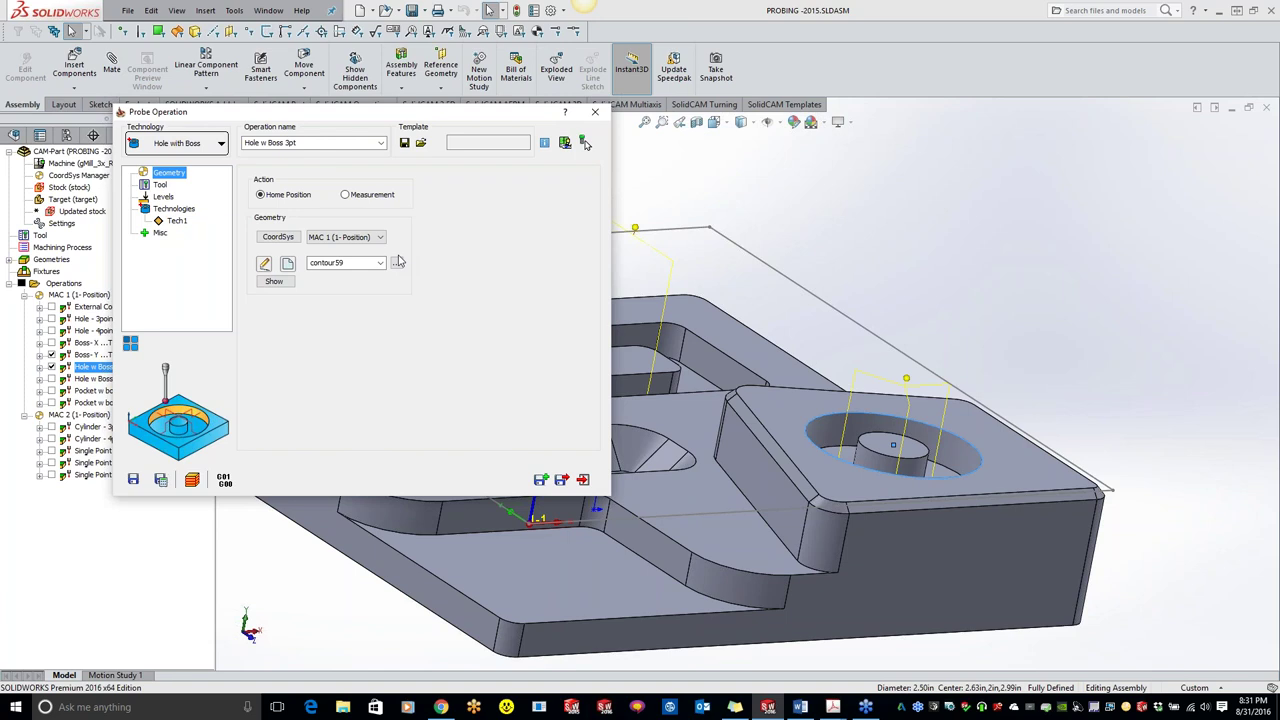
Close the Hole w Boss 3pt probe operation and return to the part showing MAC 1 and MAC 2
double_click(498, 113)
middle_click_drag(741, 298, 638, 300)
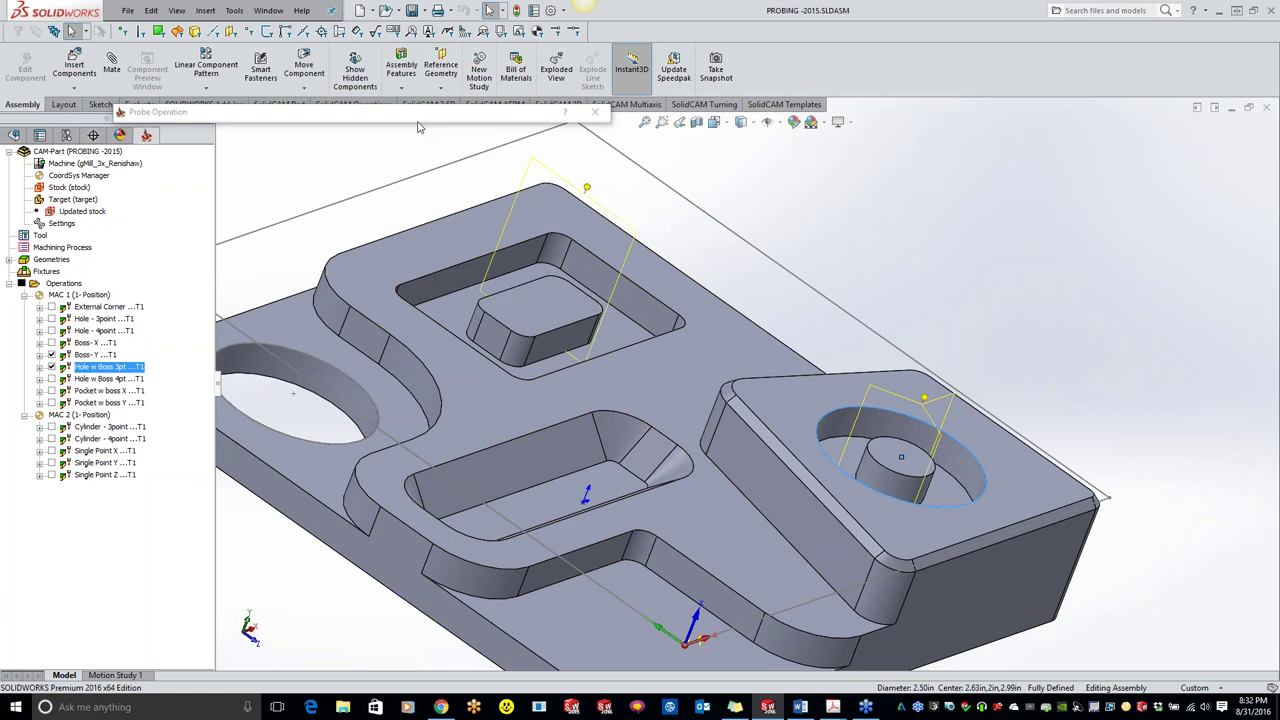
left_click_drag(419, 124, 897, 88)
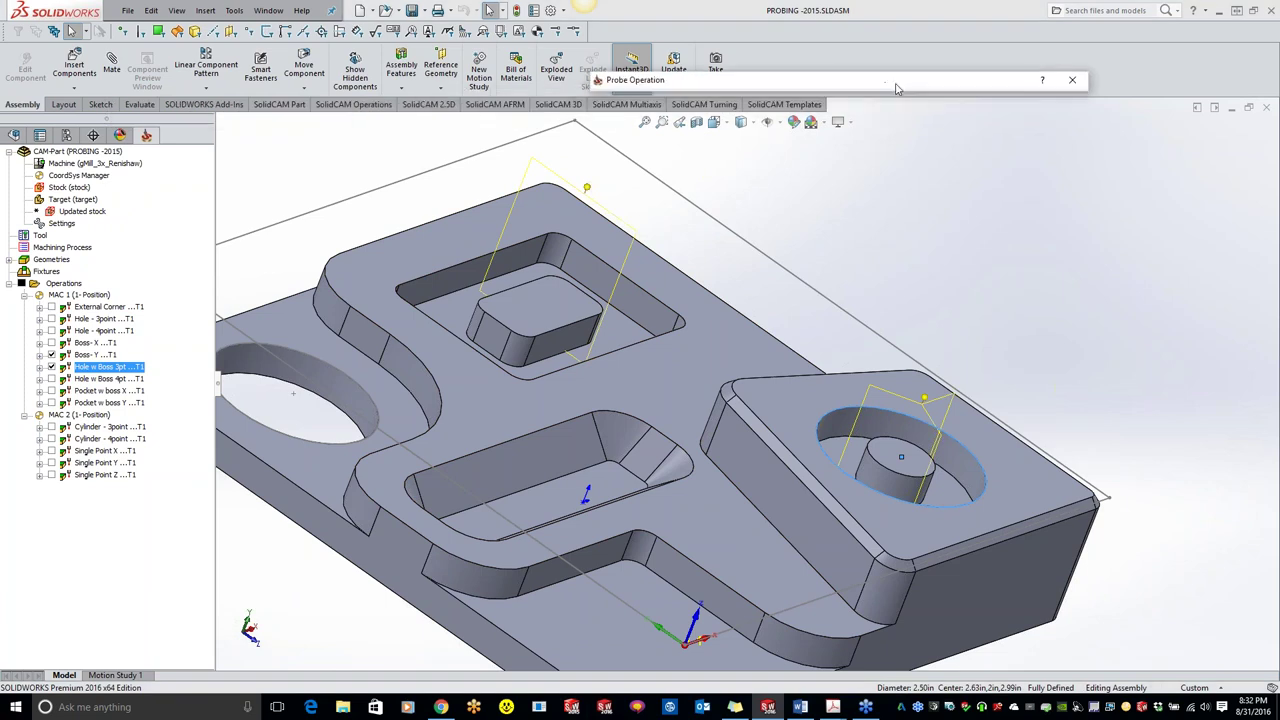
left_click(1072, 80)
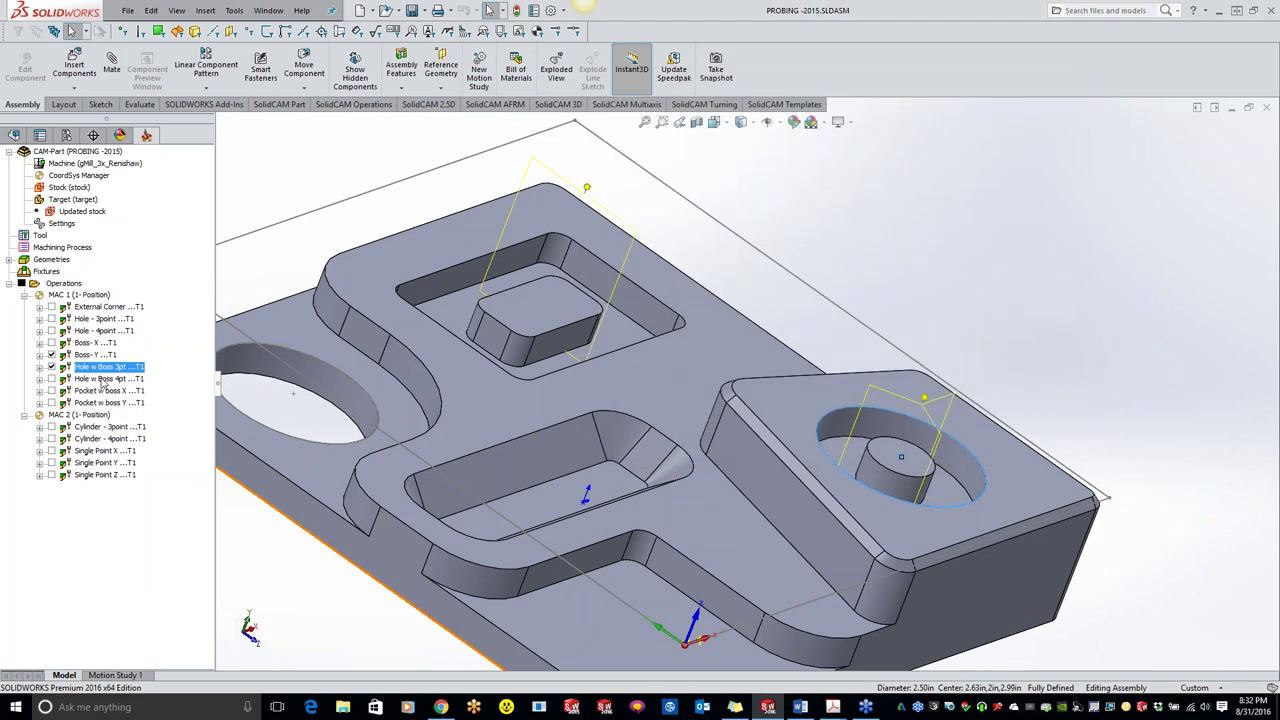
Hide the Hole w Boss 3pt and Boss-Y overlays and give Hole w Boss 4pt 7 touch points
left_click(52, 367)
left_click(52, 355)
double_click(95, 379)
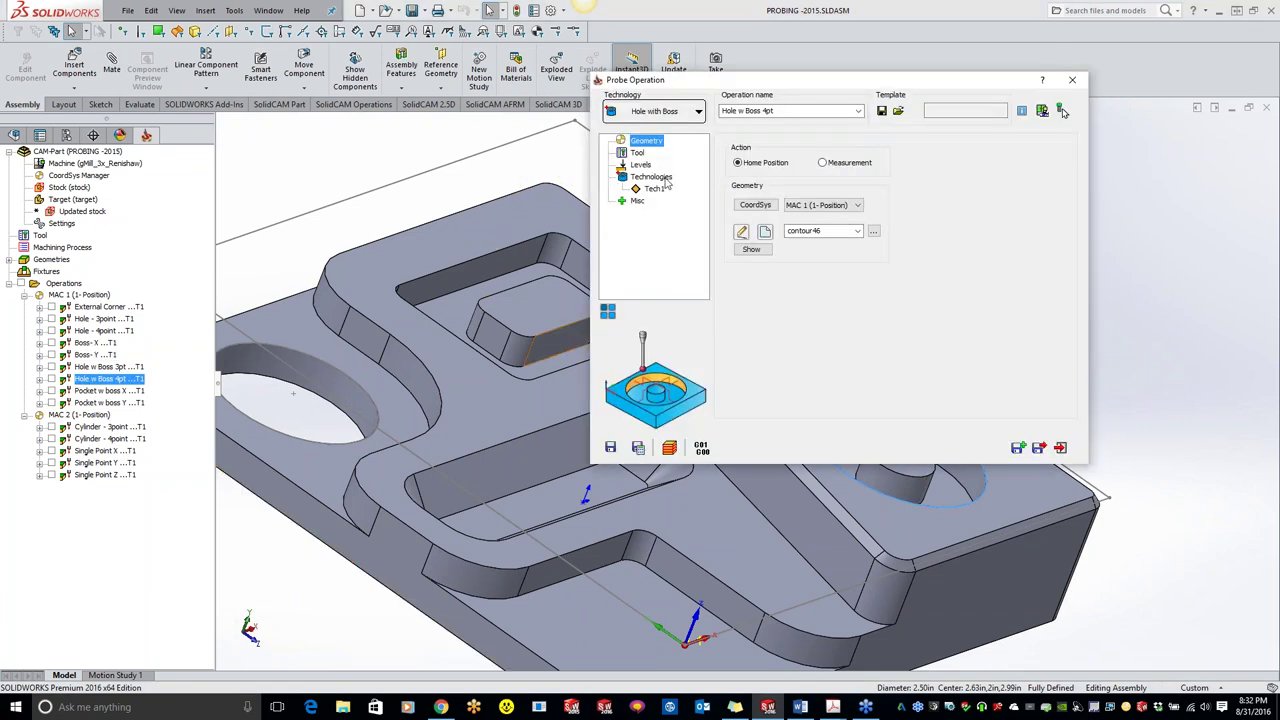
left_click(866, 288)
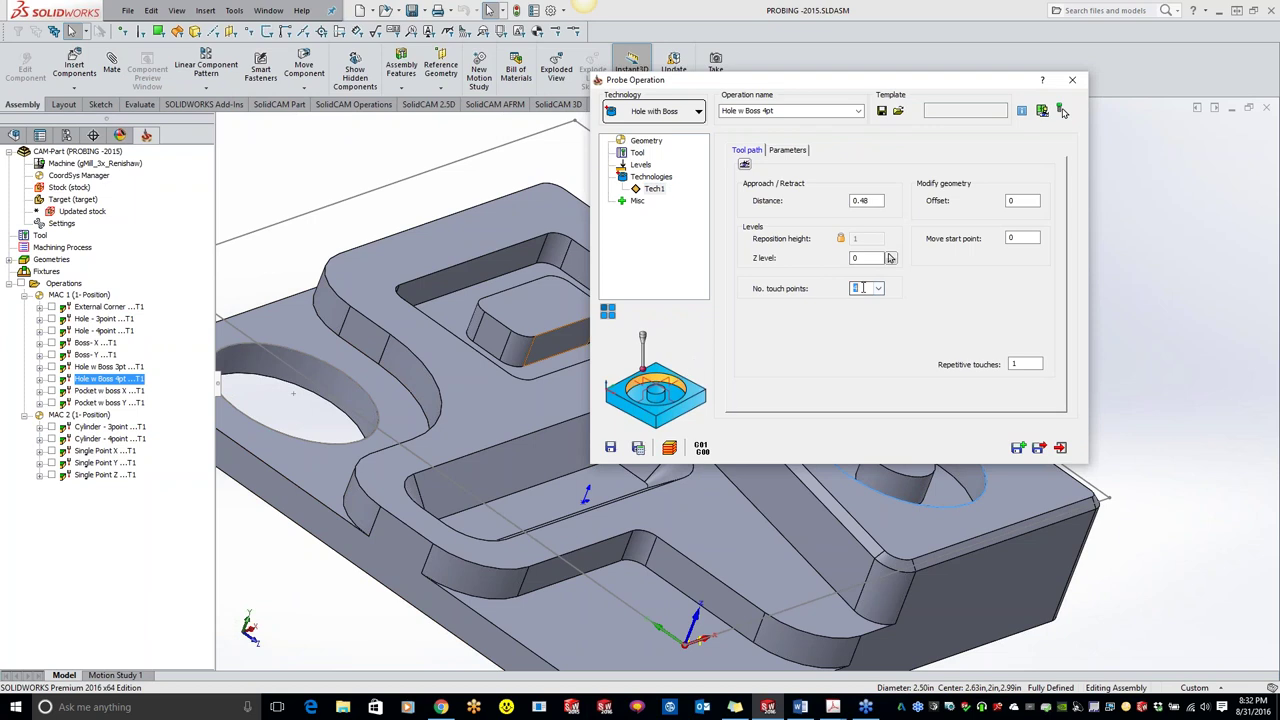
left_click(878, 288)
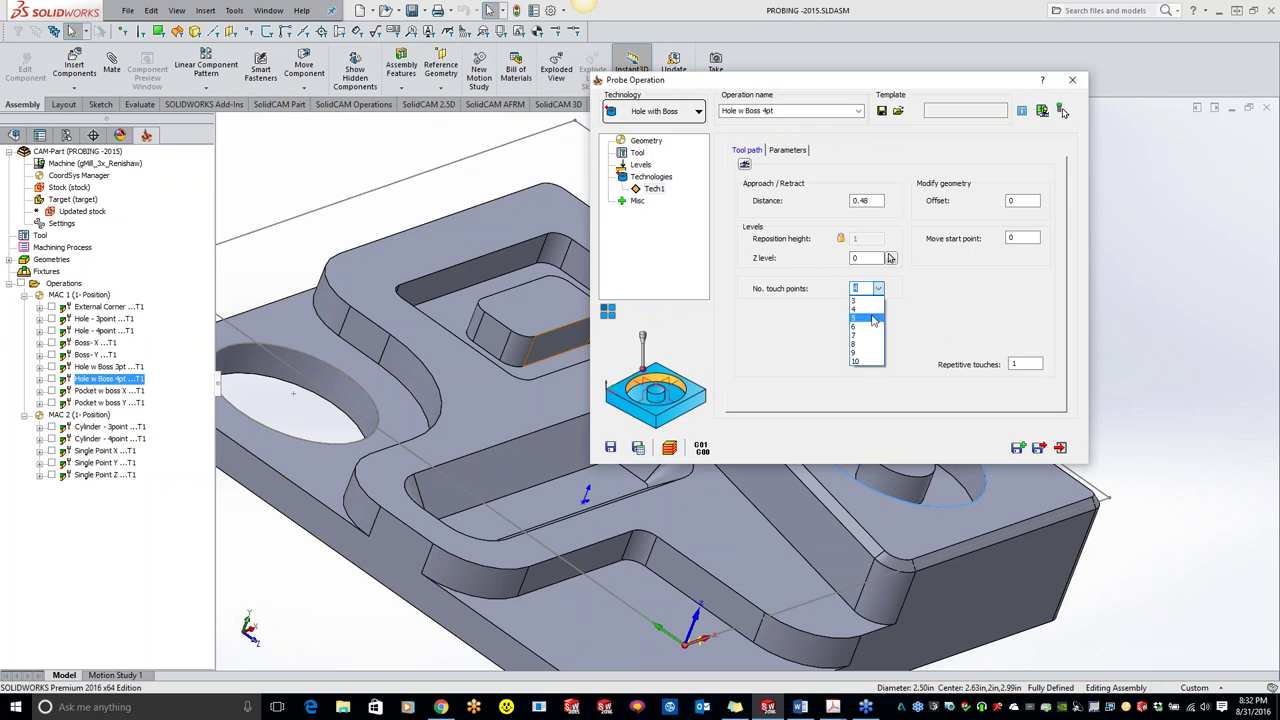
left_click(871, 337)
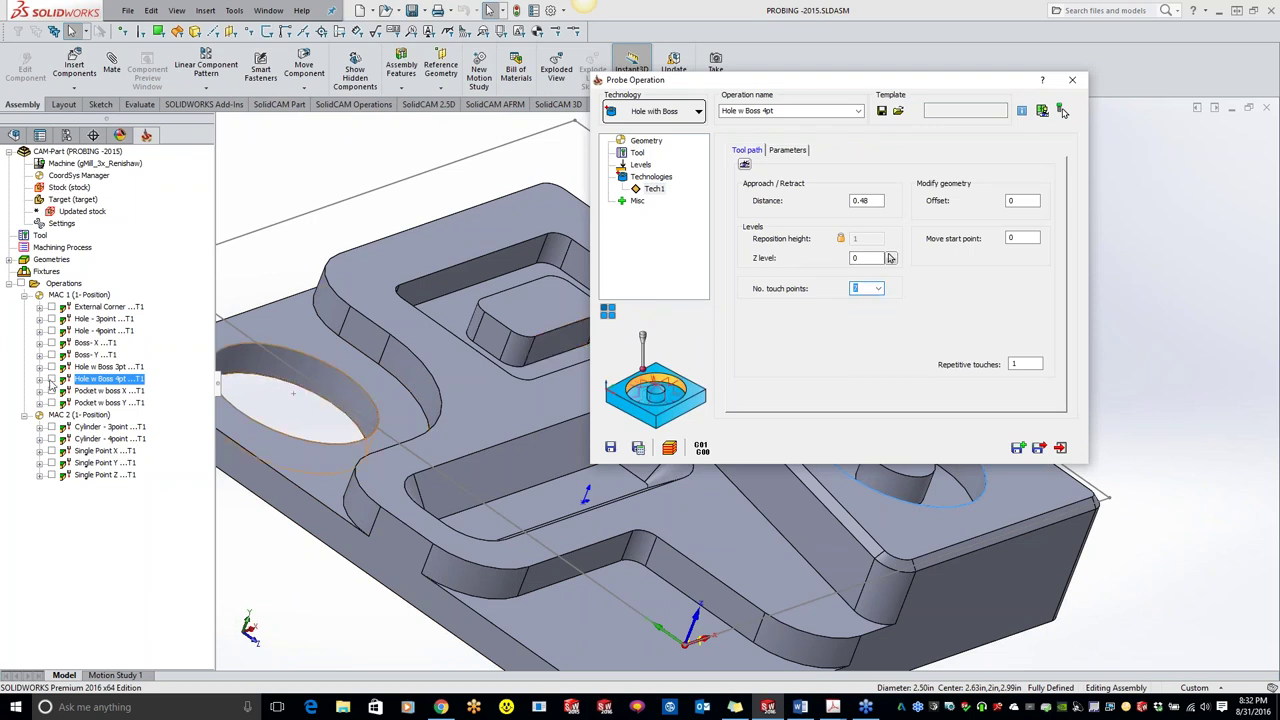
left_click(744, 163)
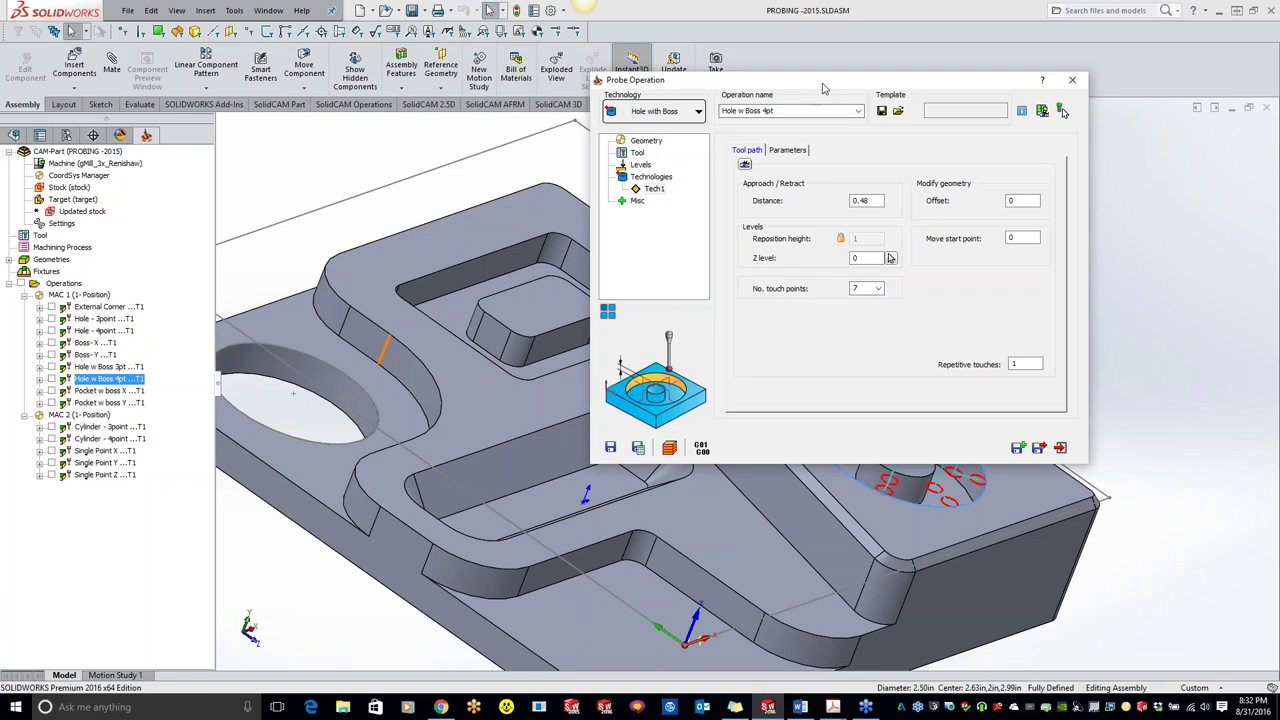
left_click_drag(823, 87, 466, 85)
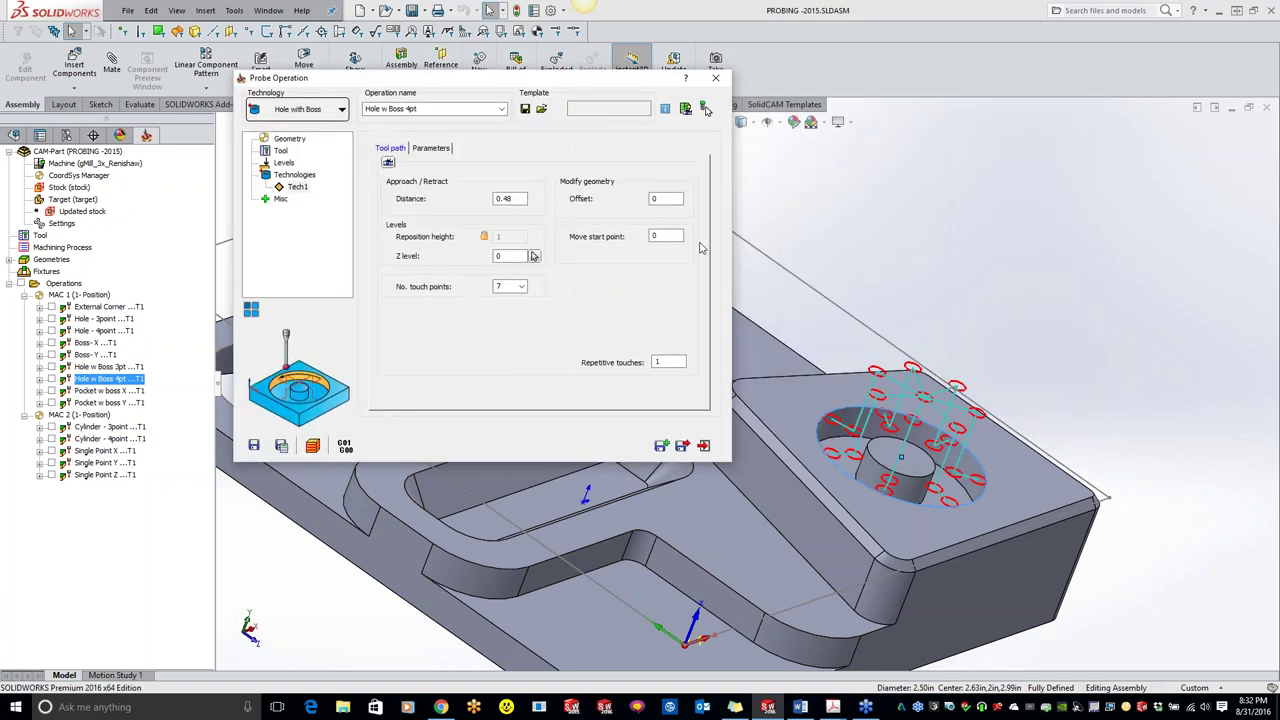
Set the Z level to -0.23622, save and calculate, then exit the operation
left_click(510, 256)
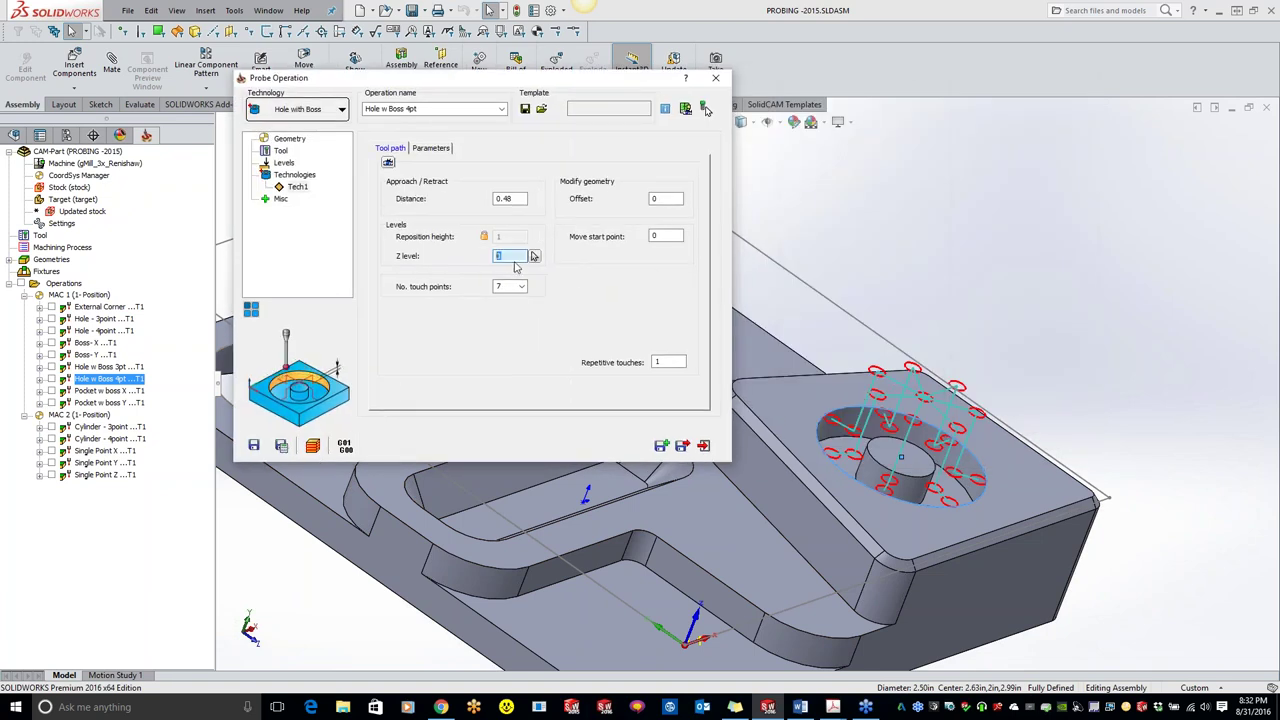
left_click(534, 256)
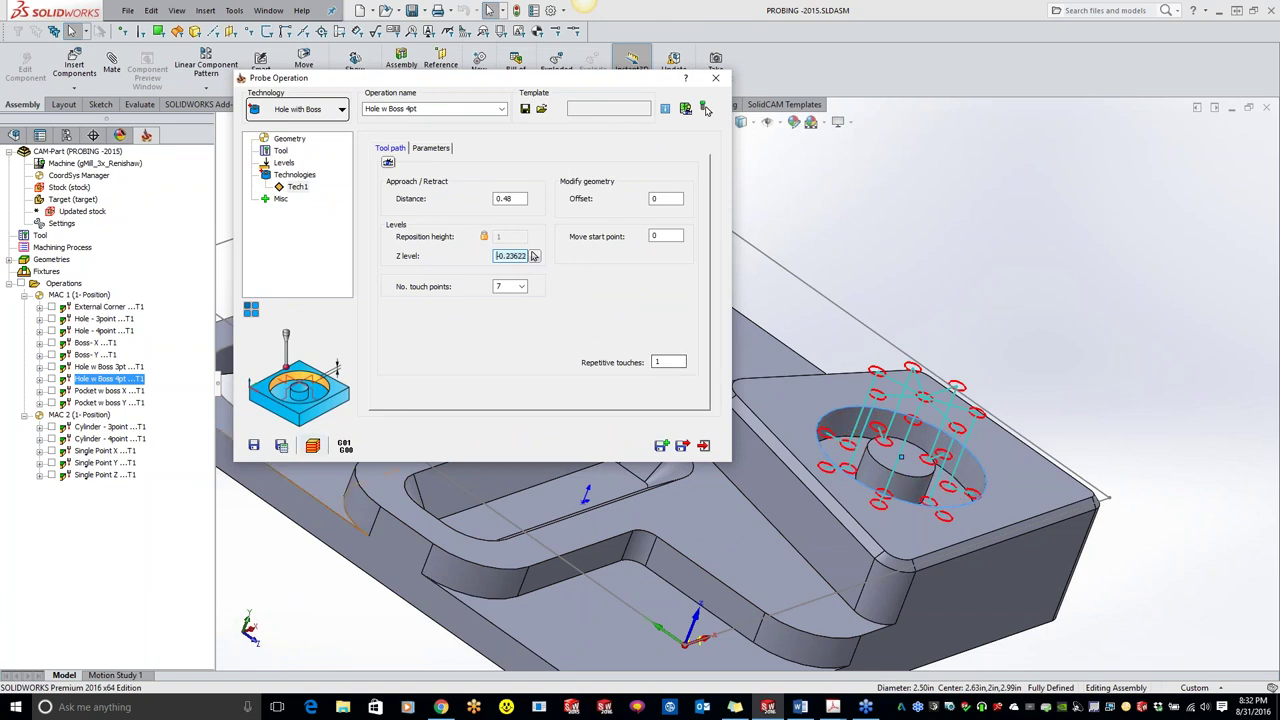
left_click(281, 445)
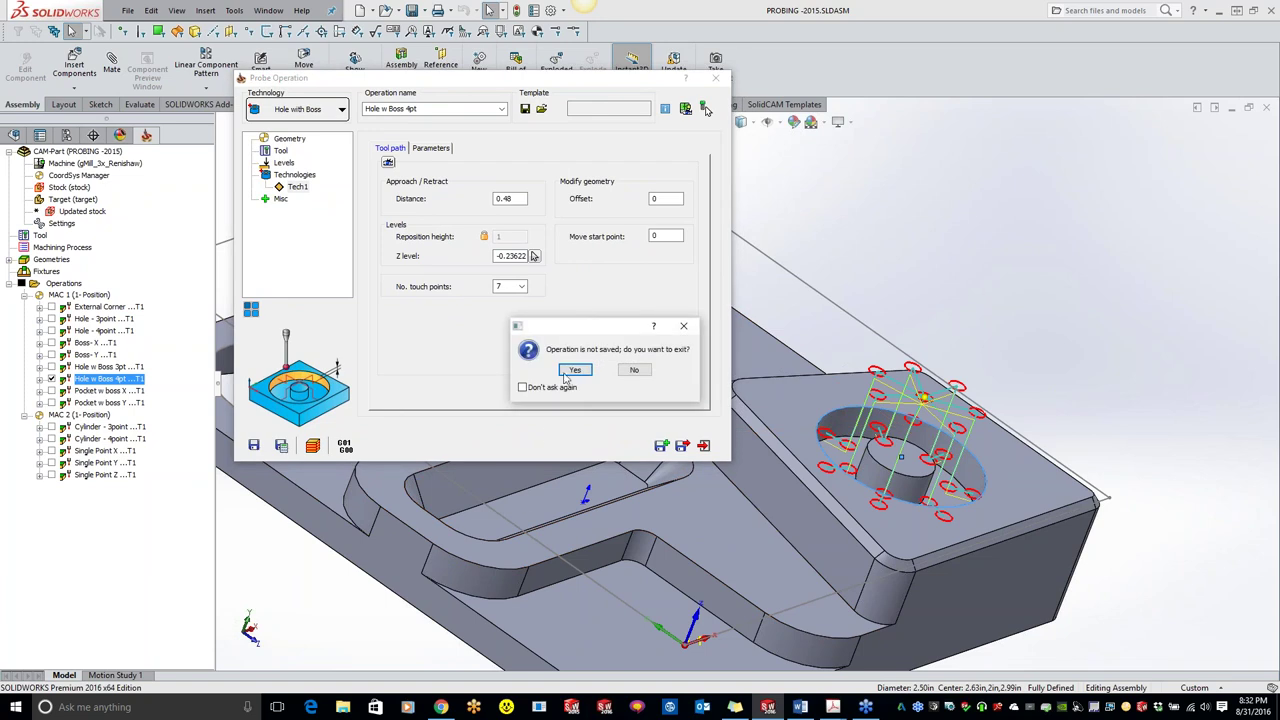
left_click(565, 378)
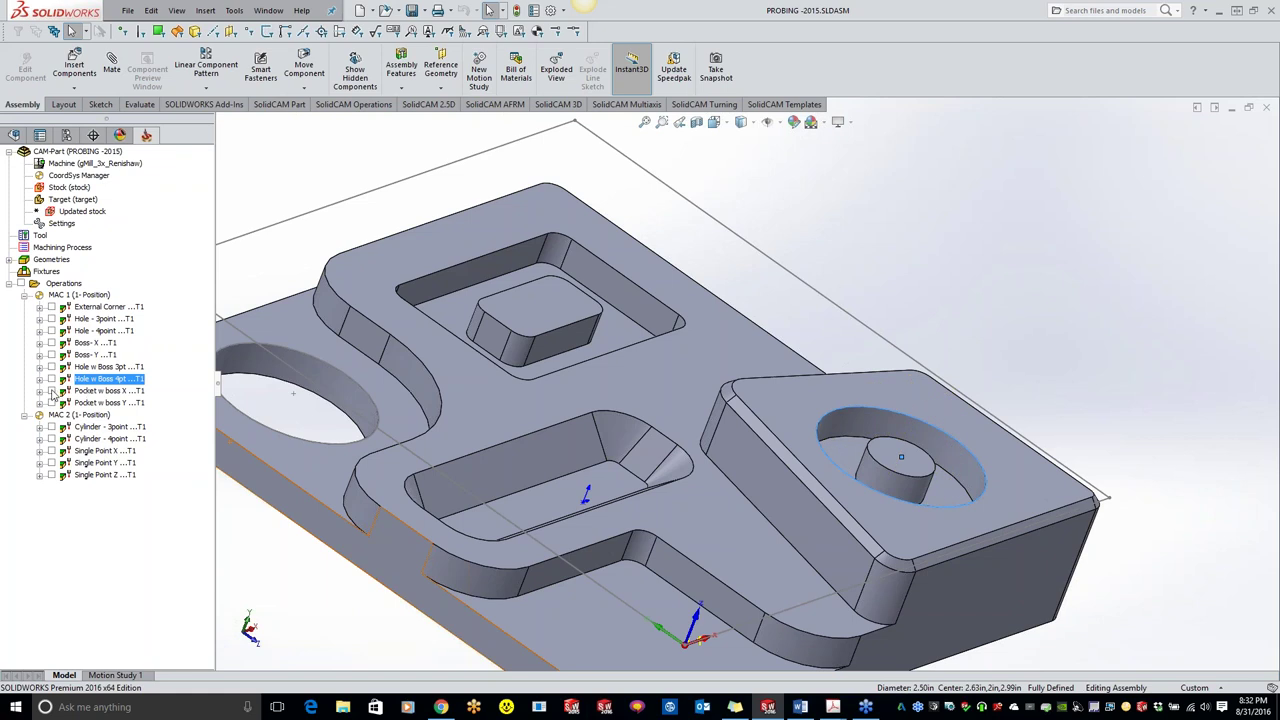
Switch the Pocket w boss X probe action to Measurement on geometry contour60
left_click(53, 391)
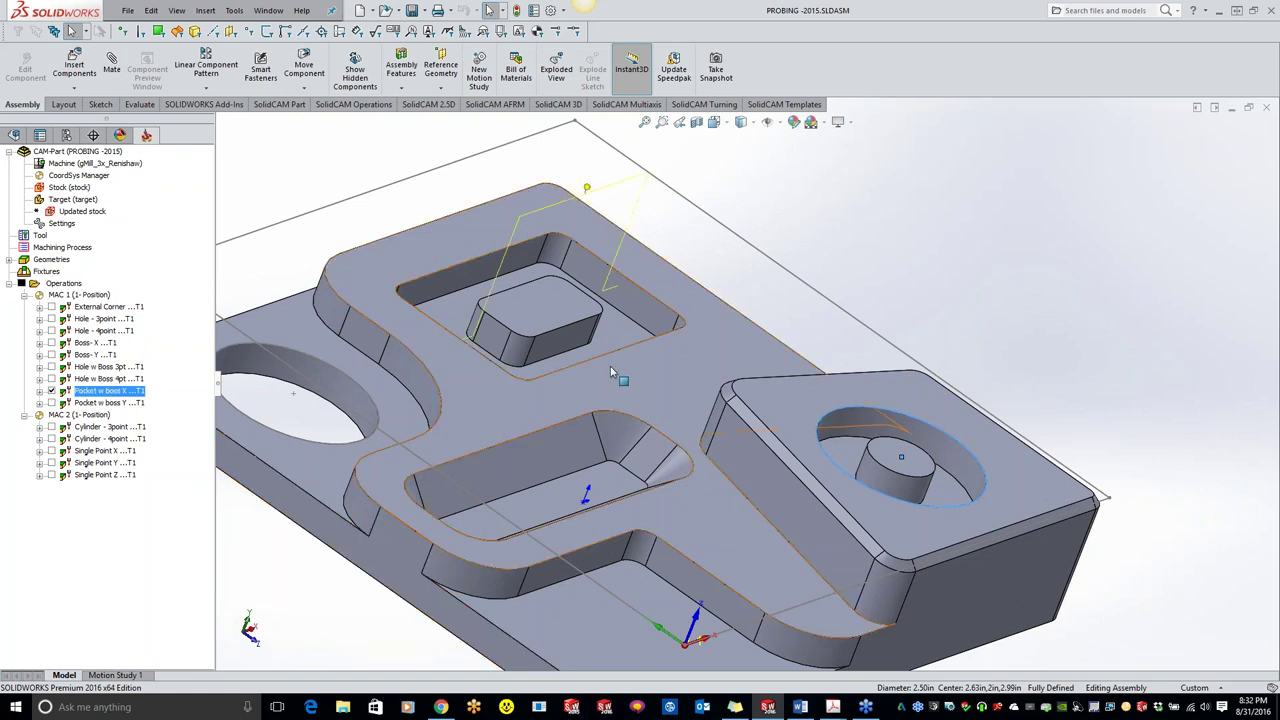
middle_click_drag(614, 371, 585, 282)
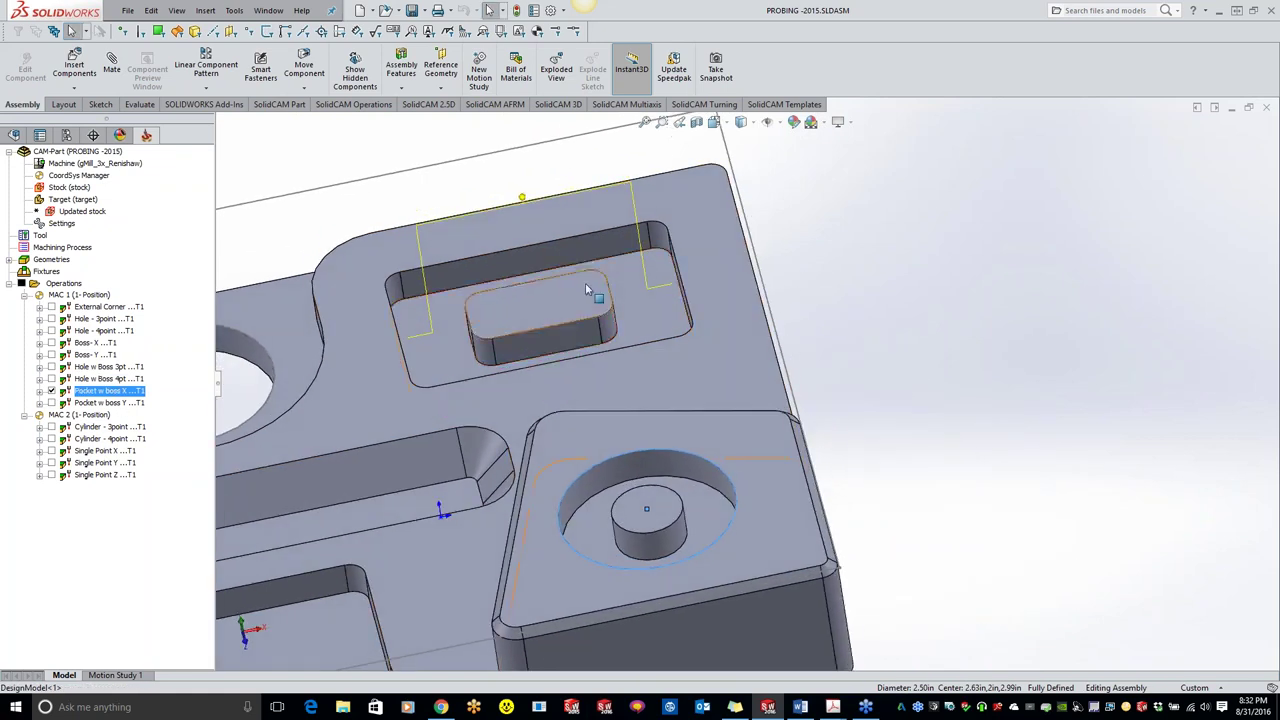
double_click(110, 391)
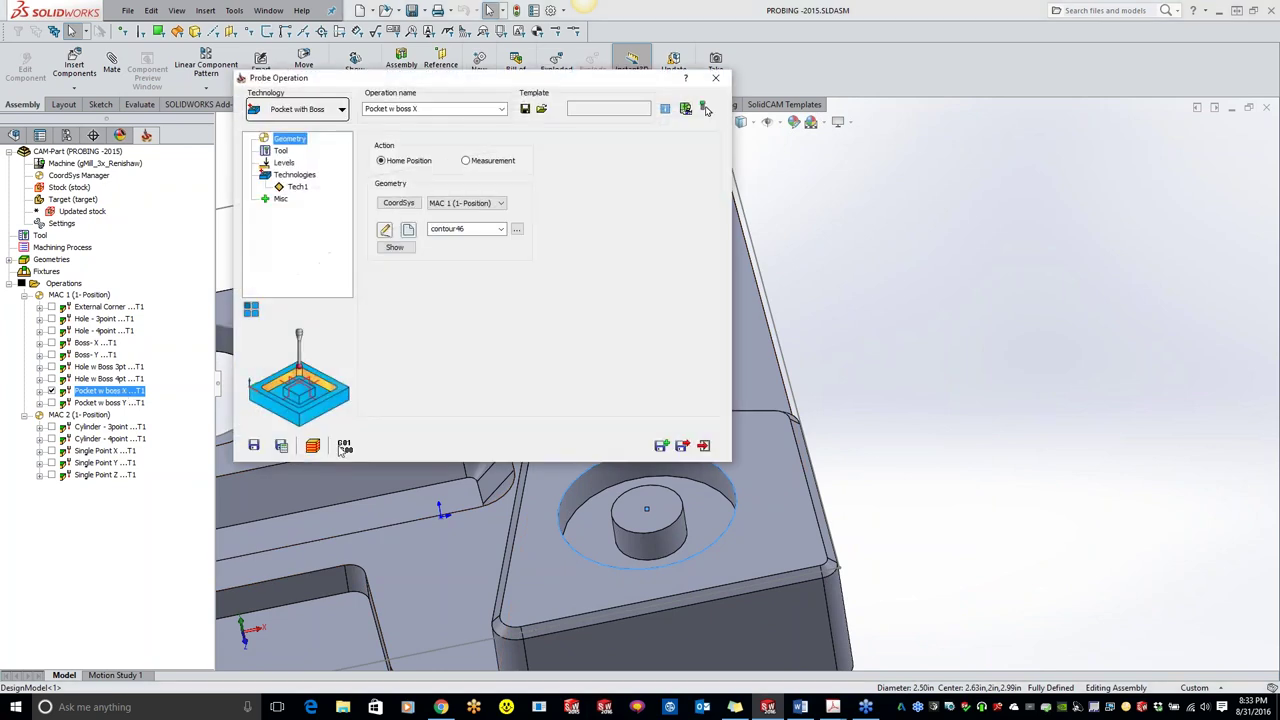
left_click(466, 161)
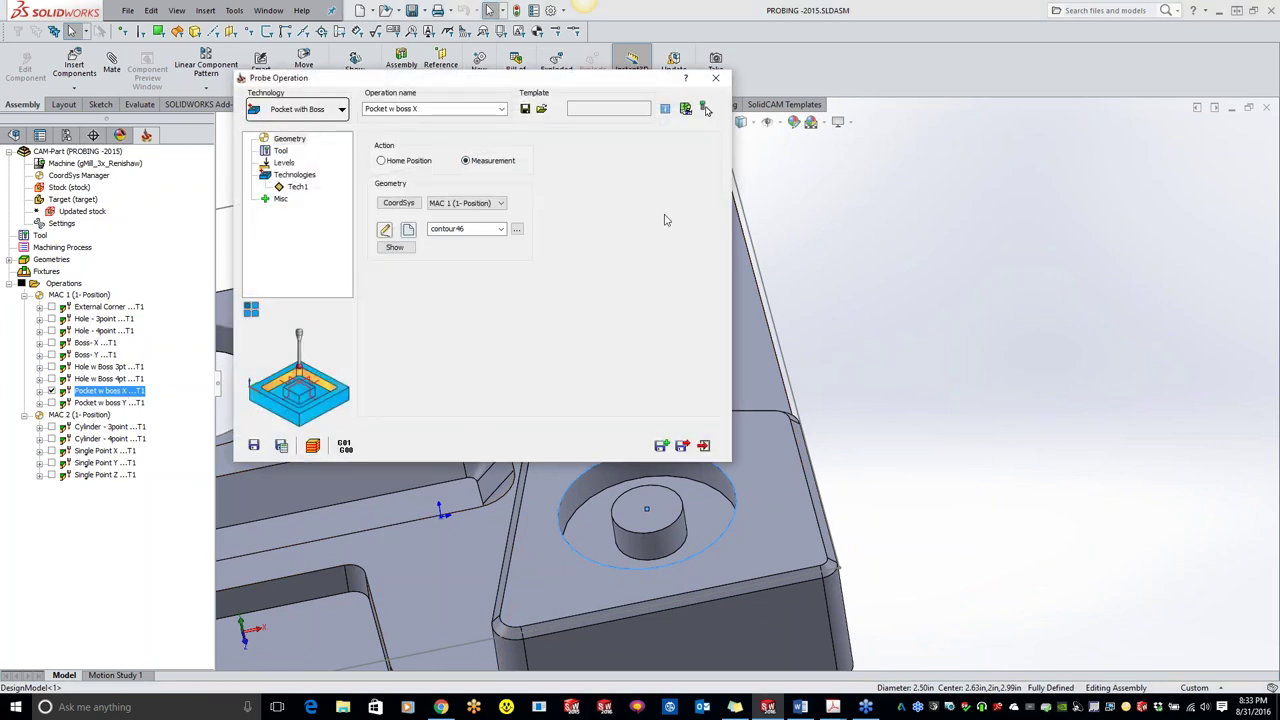
left_click(397, 247)
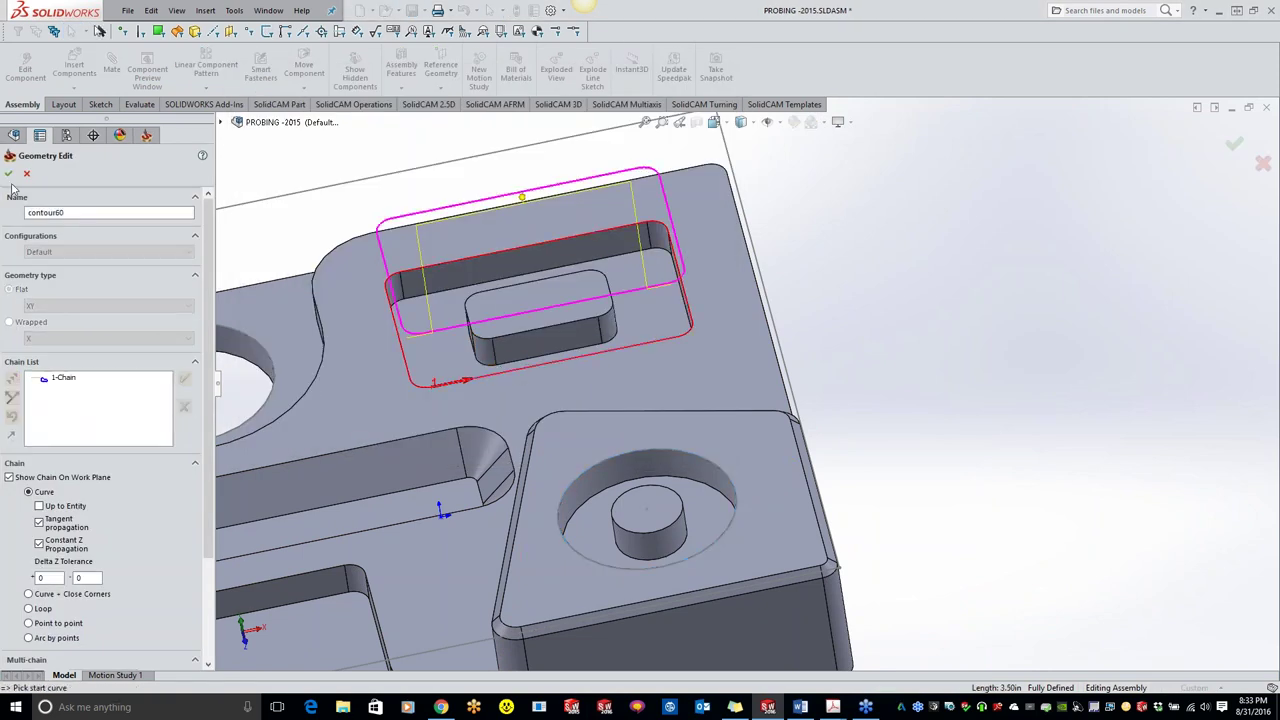
left_click(10, 175)
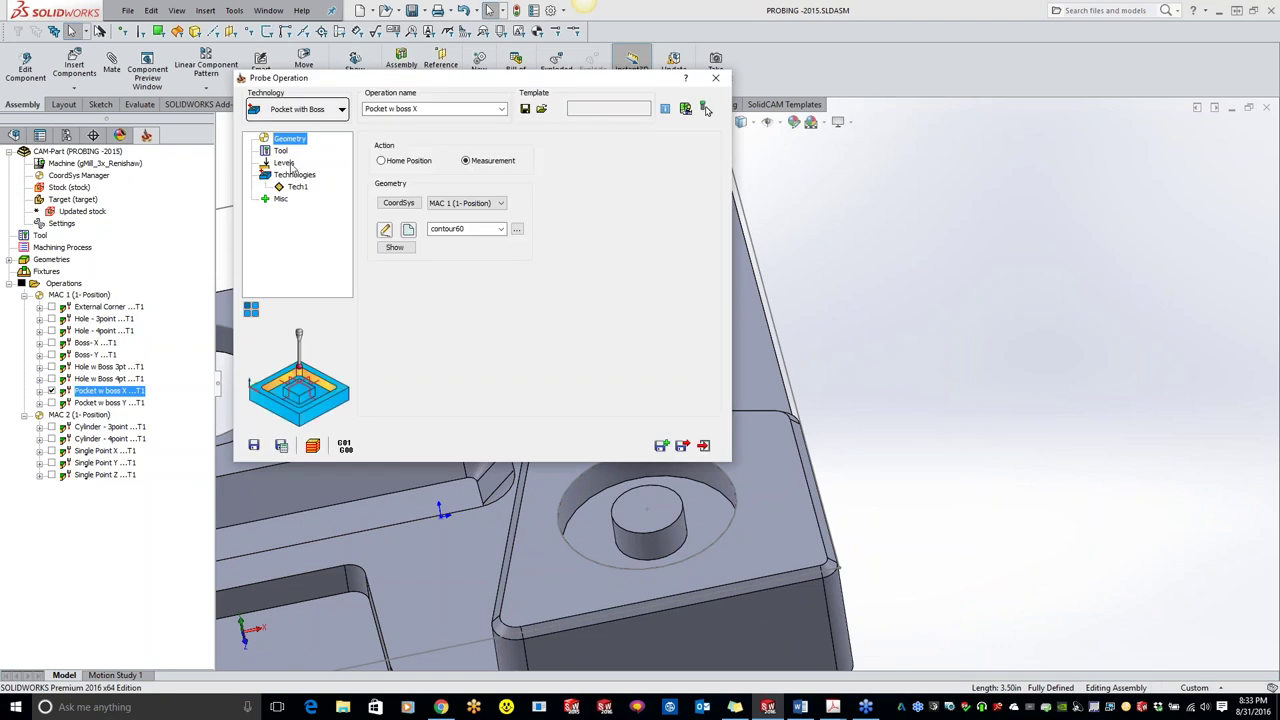
Review the probe's Tool and Tech1 settings and preview its tool path
left_click(281, 150)
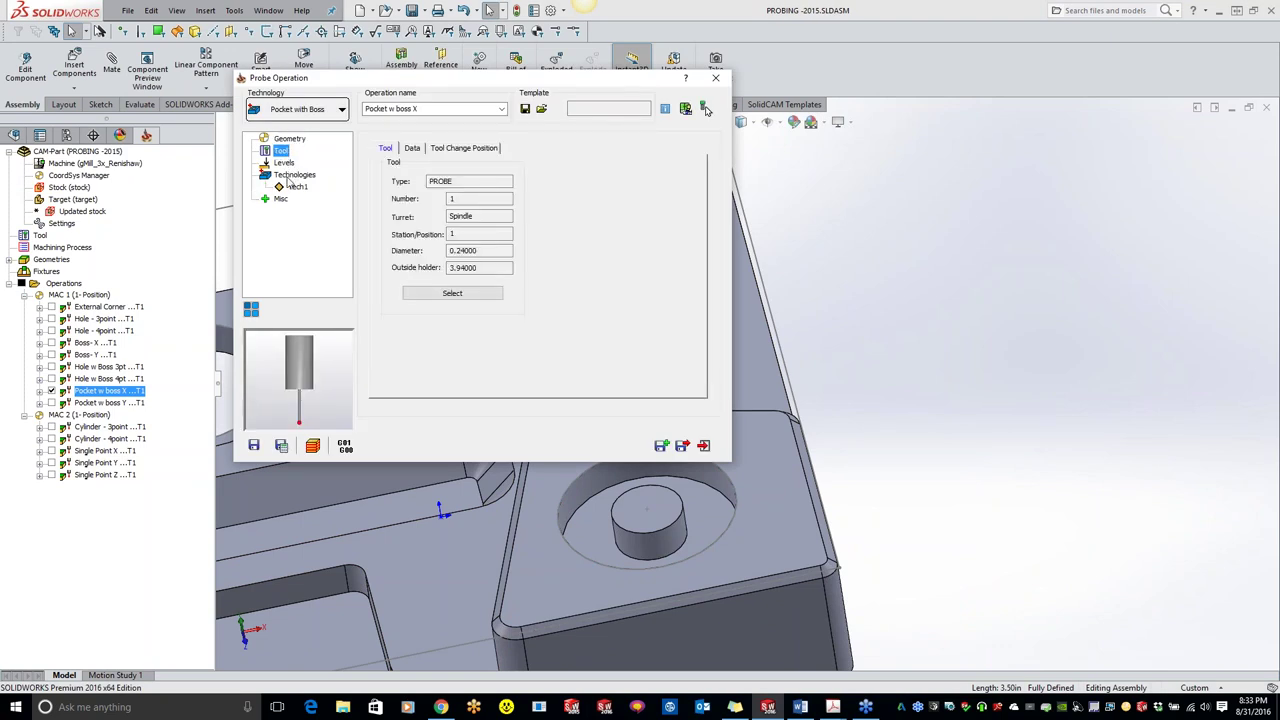
left_click(295, 187)
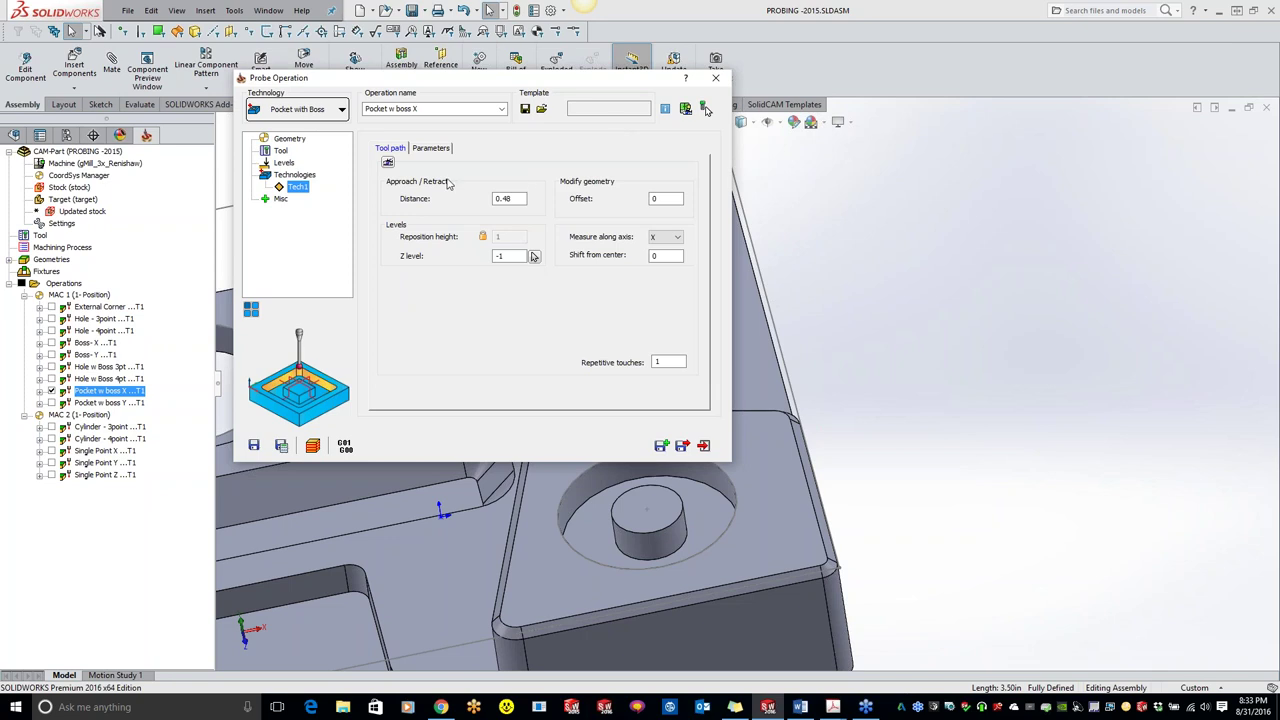
left_click(389, 162)
Set the Pocket w boss X Z level to -1.31496 from a plane on the part
left_click_drag(527, 84, 1060, 105)
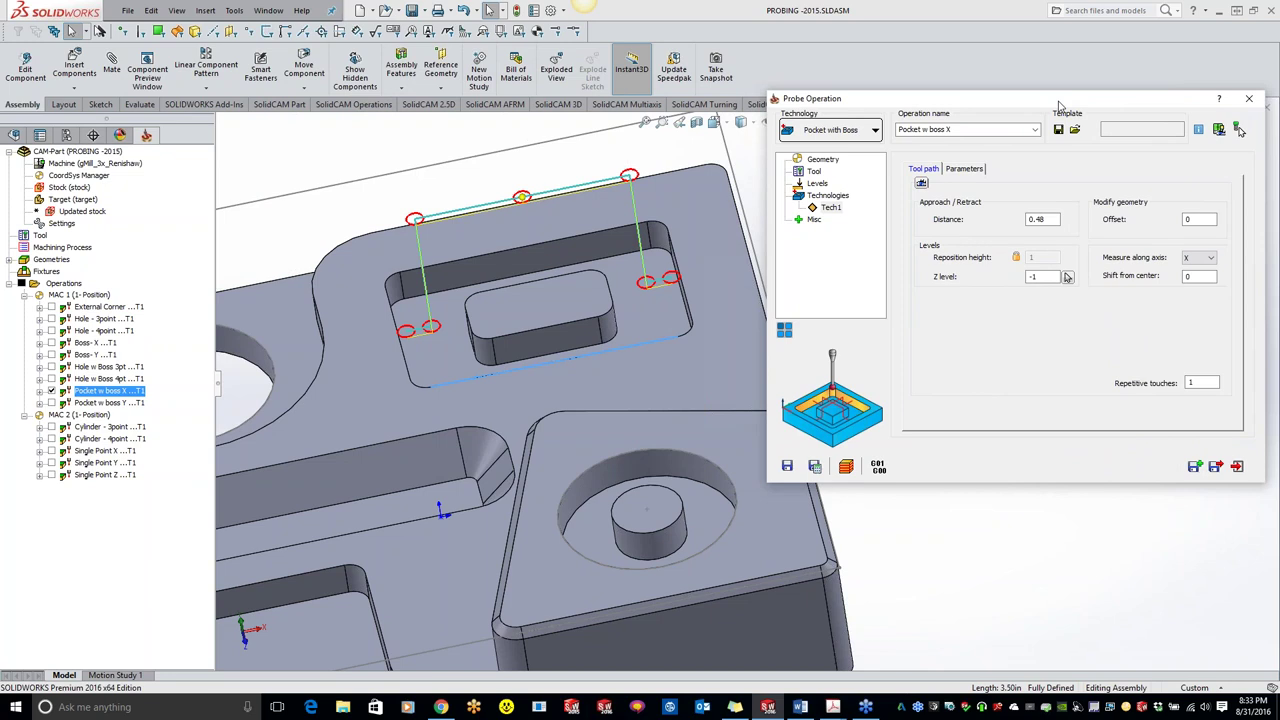
middle_click_drag(595, 436, 530, 445)
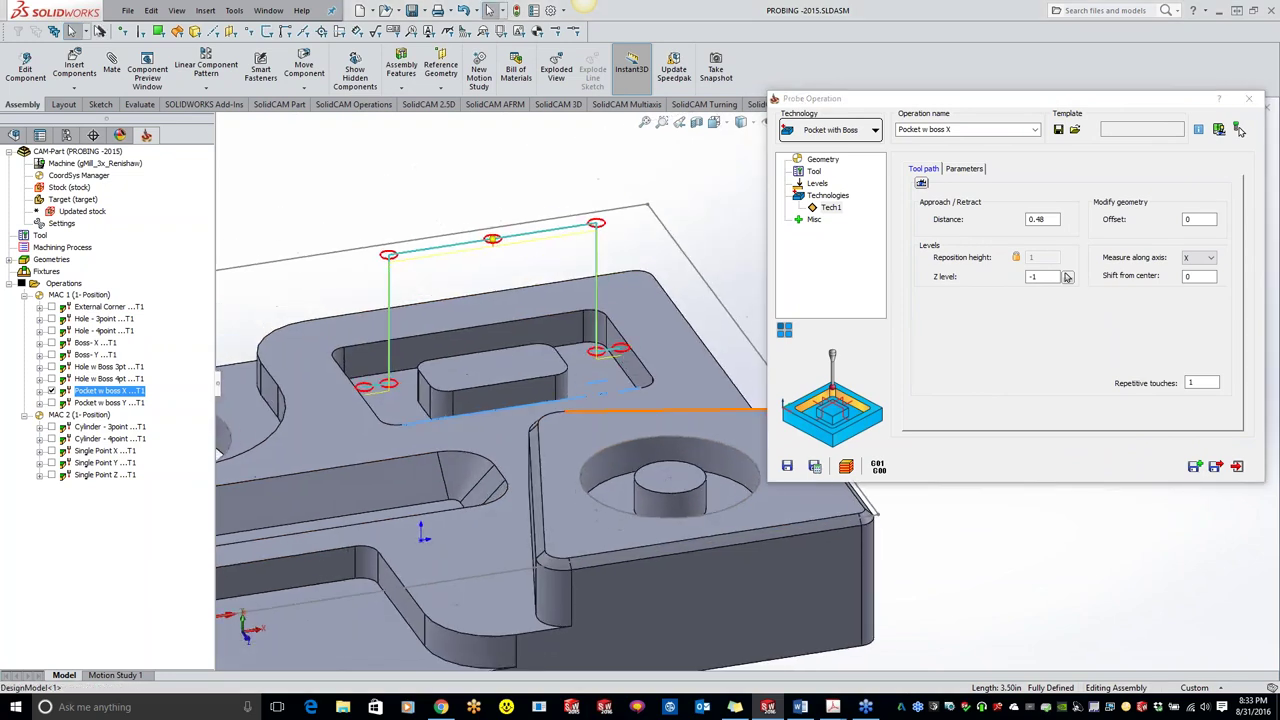
left_click(1044, 276)
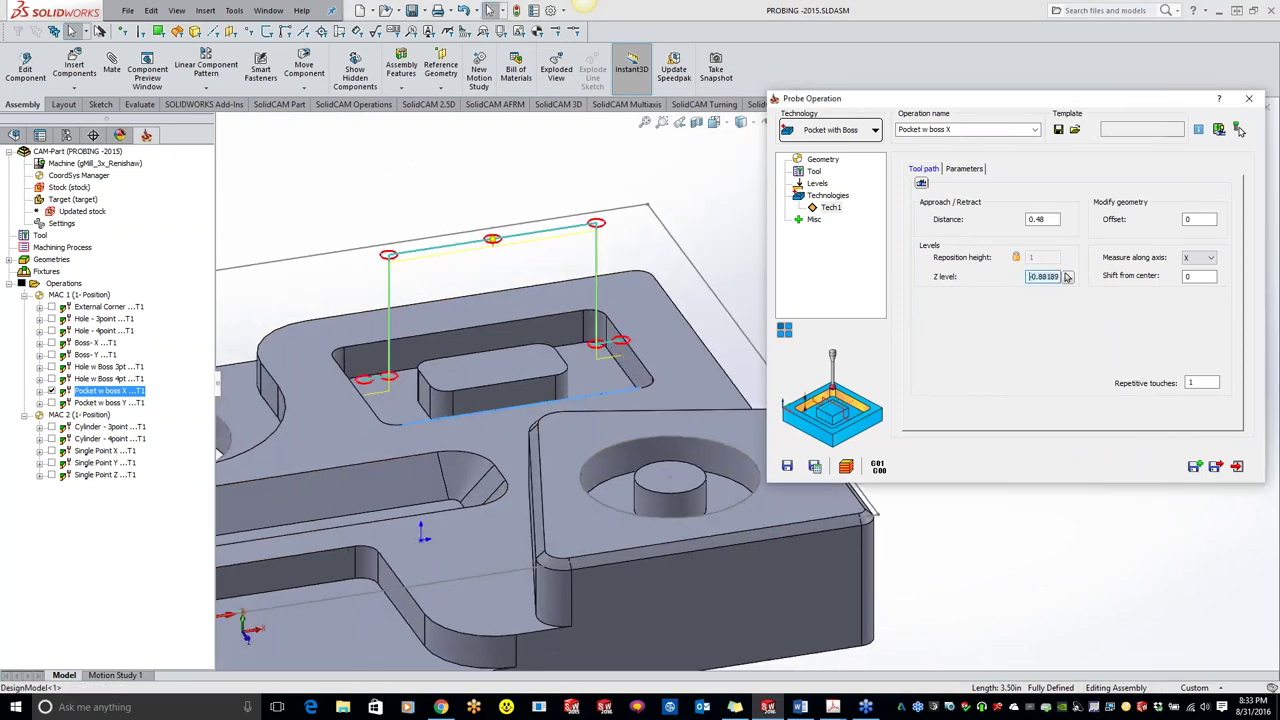
type("-1.31496")
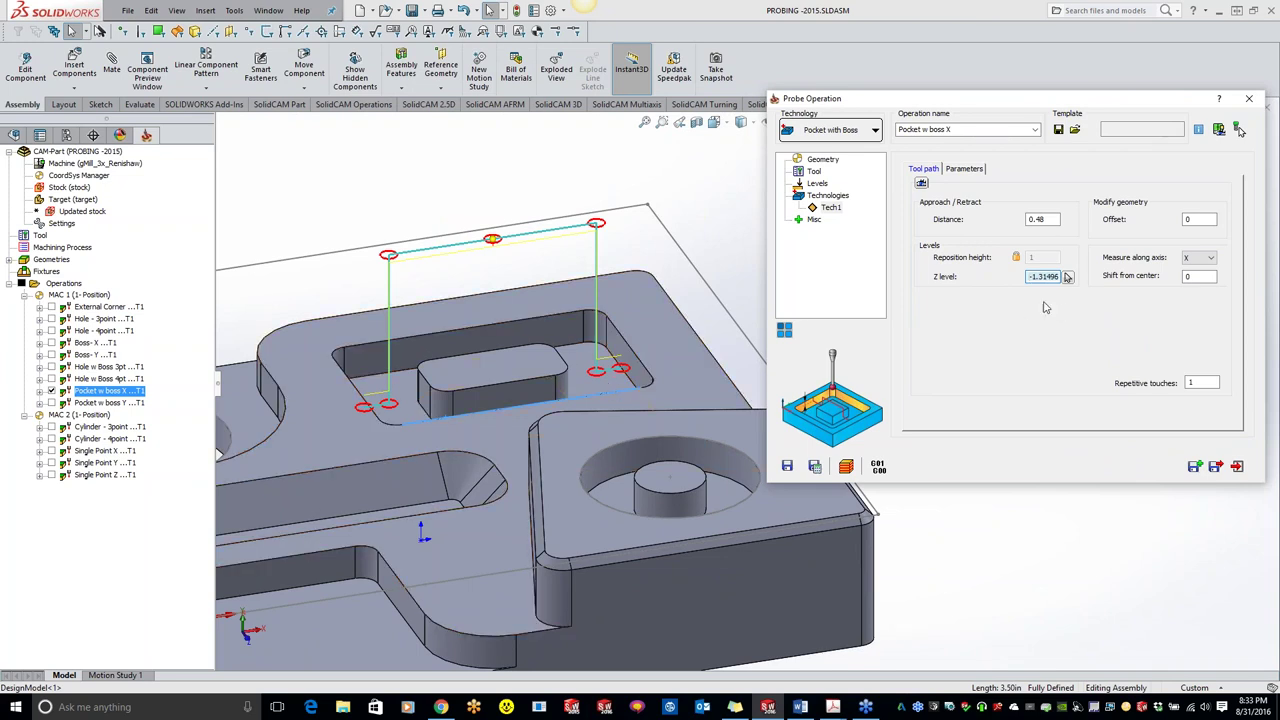
left_click(1067, 277)
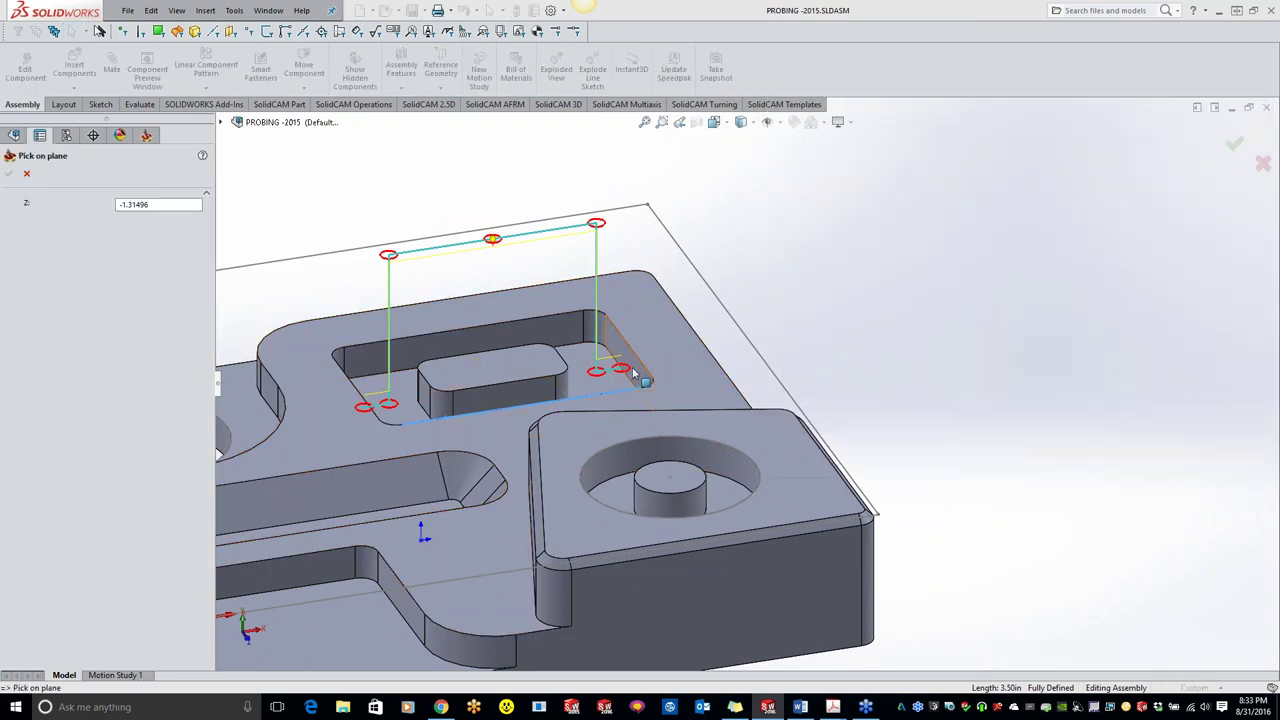
left_click(9, 173)
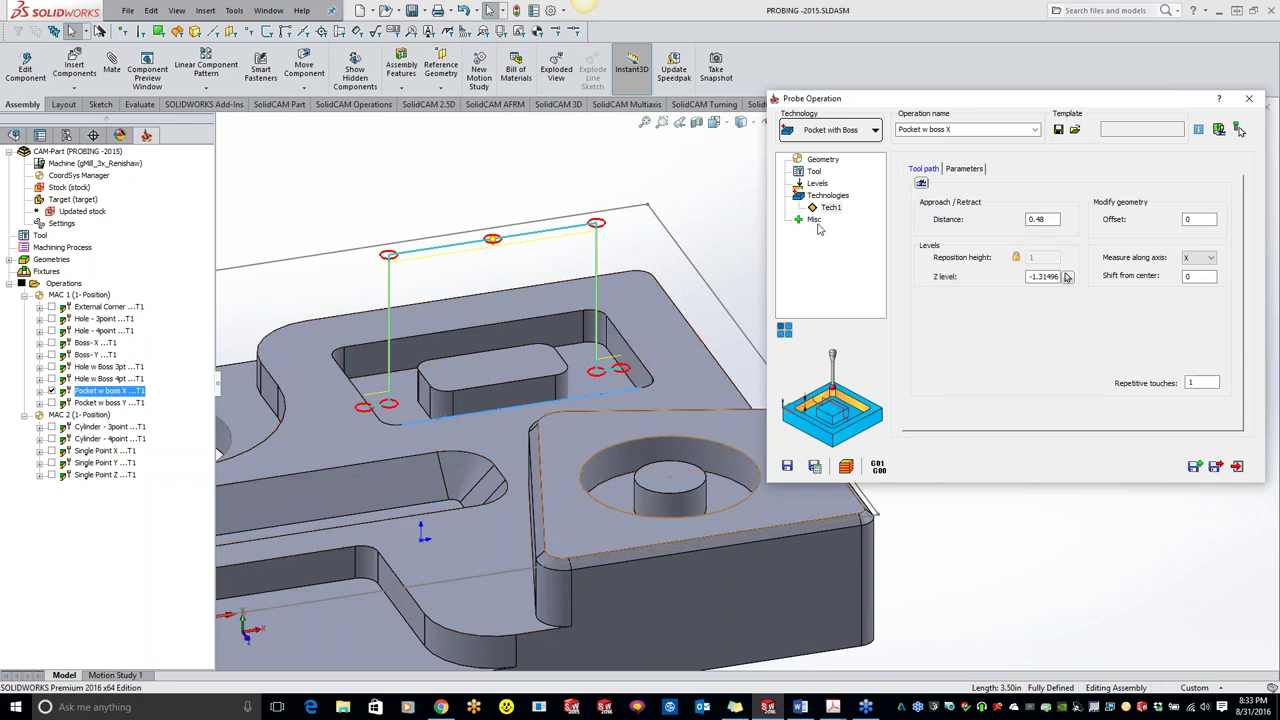
Show the Tech1 parameters with 0.394 overtravel and ±0.0004 center tolerances
left_click(965, 169)
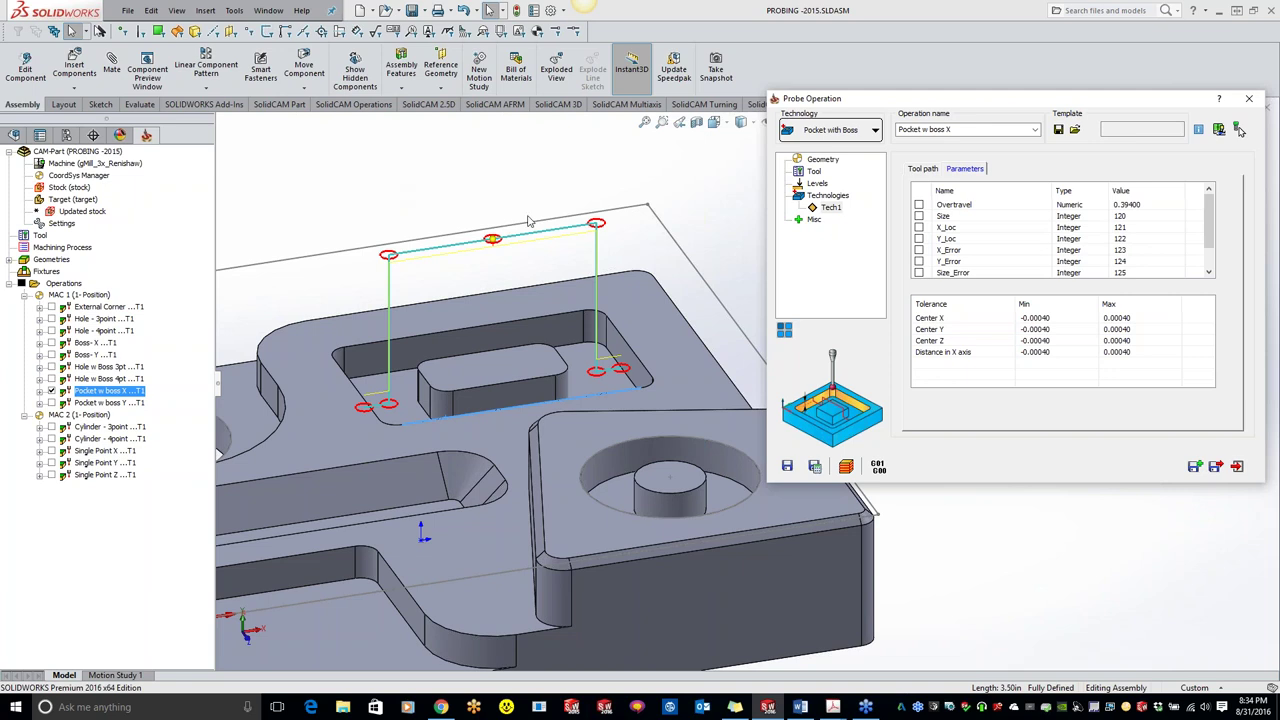
Close the Pocket w boss X operation, saving the contour60 geometry
left_click(1249, 109)
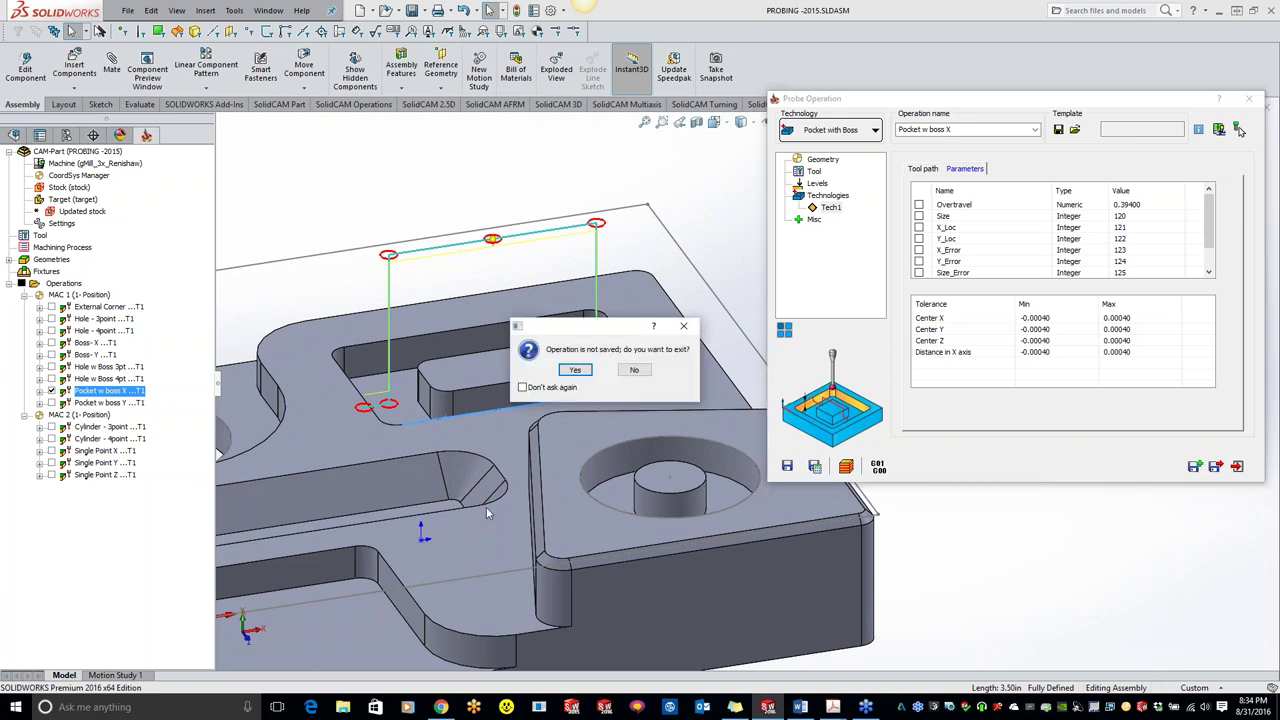
left_click(575, 370)
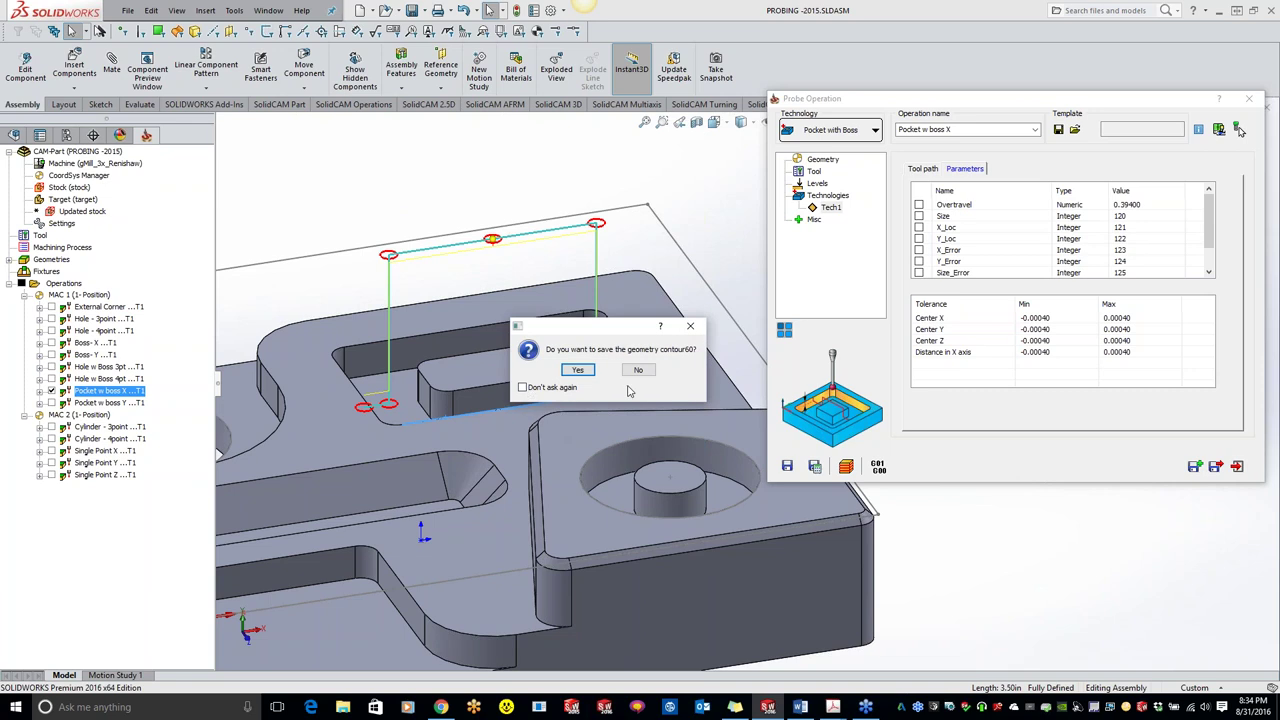
left_click(522, 387)
left_click(578, 371)
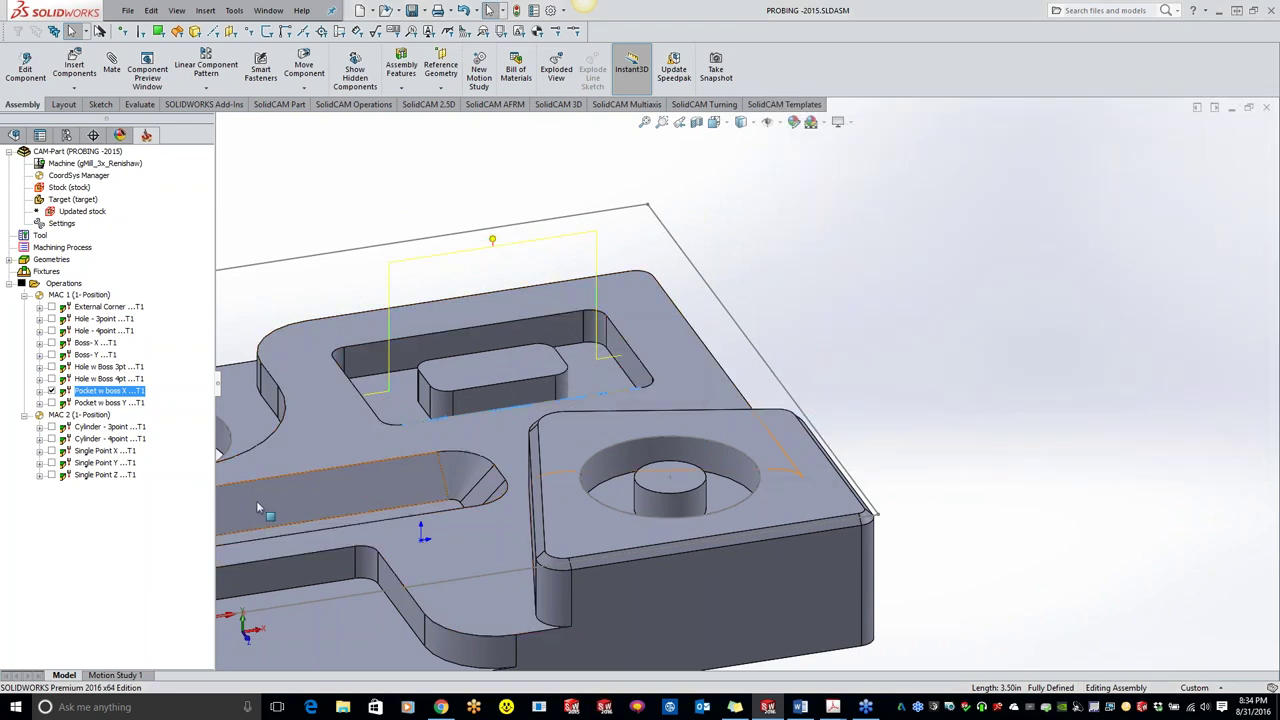
Toggle Pocket w boss Y off so only the Cylinder - 3point path is displayed
left_click(52, 403)
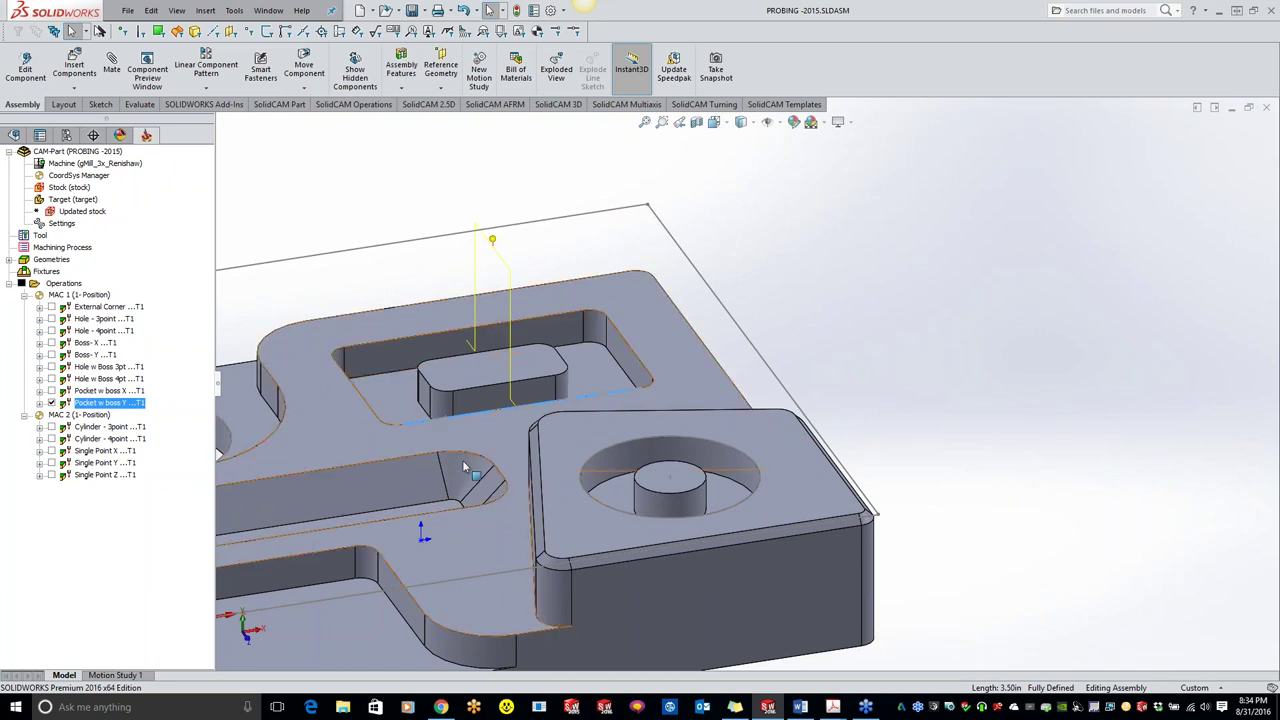
left_click(52, 403)
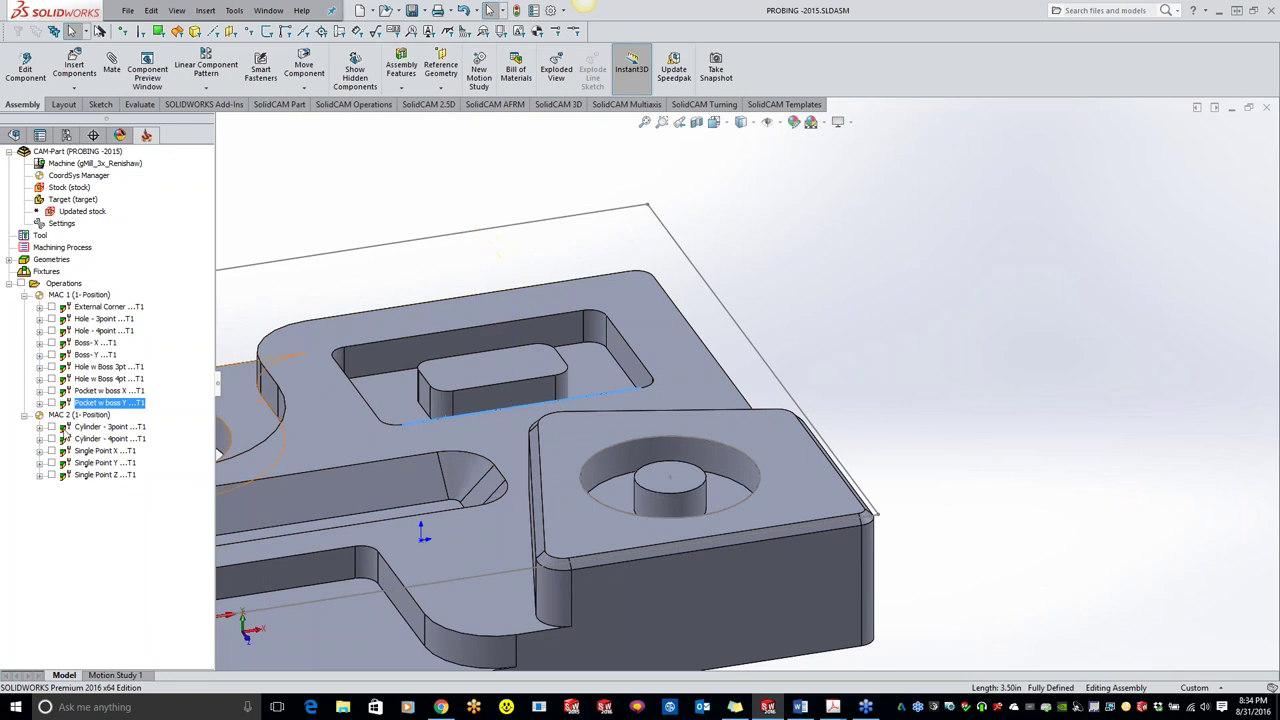
left_click(52, 427)
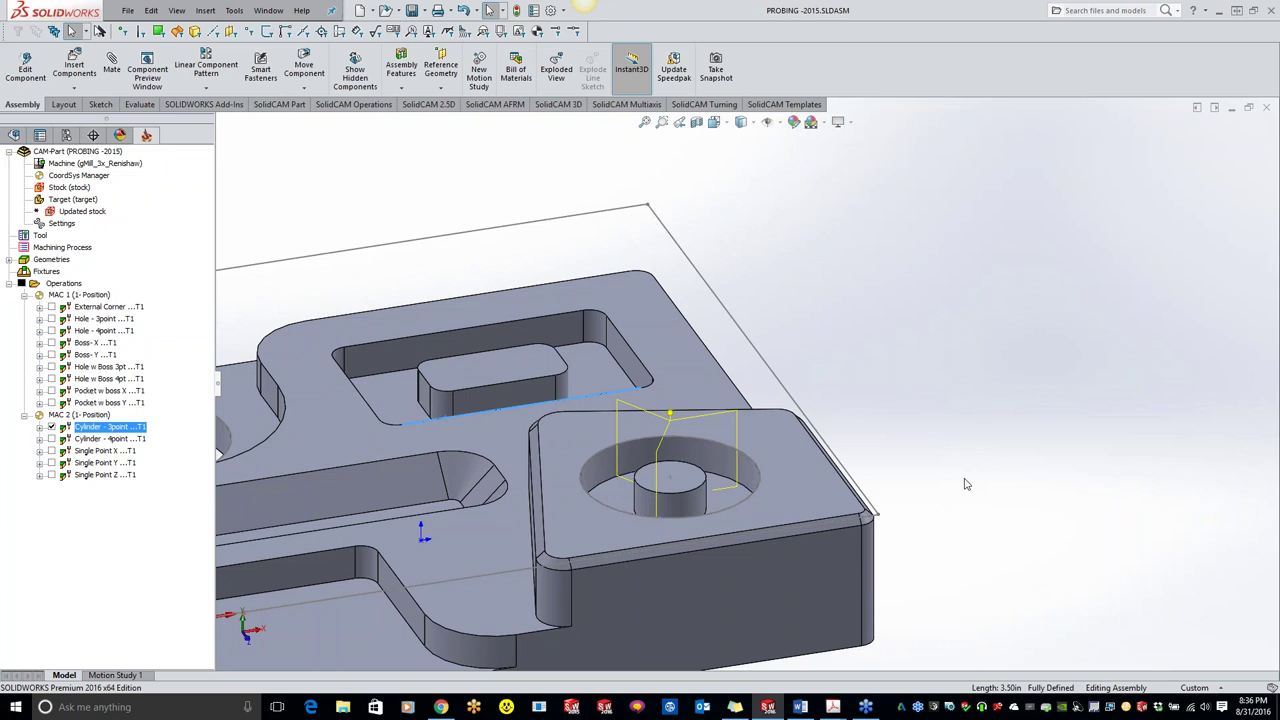
Zoom out to see the Cylinder - 3point probe path around the cylindrical boss
scroll(965, 484, "up", 3)
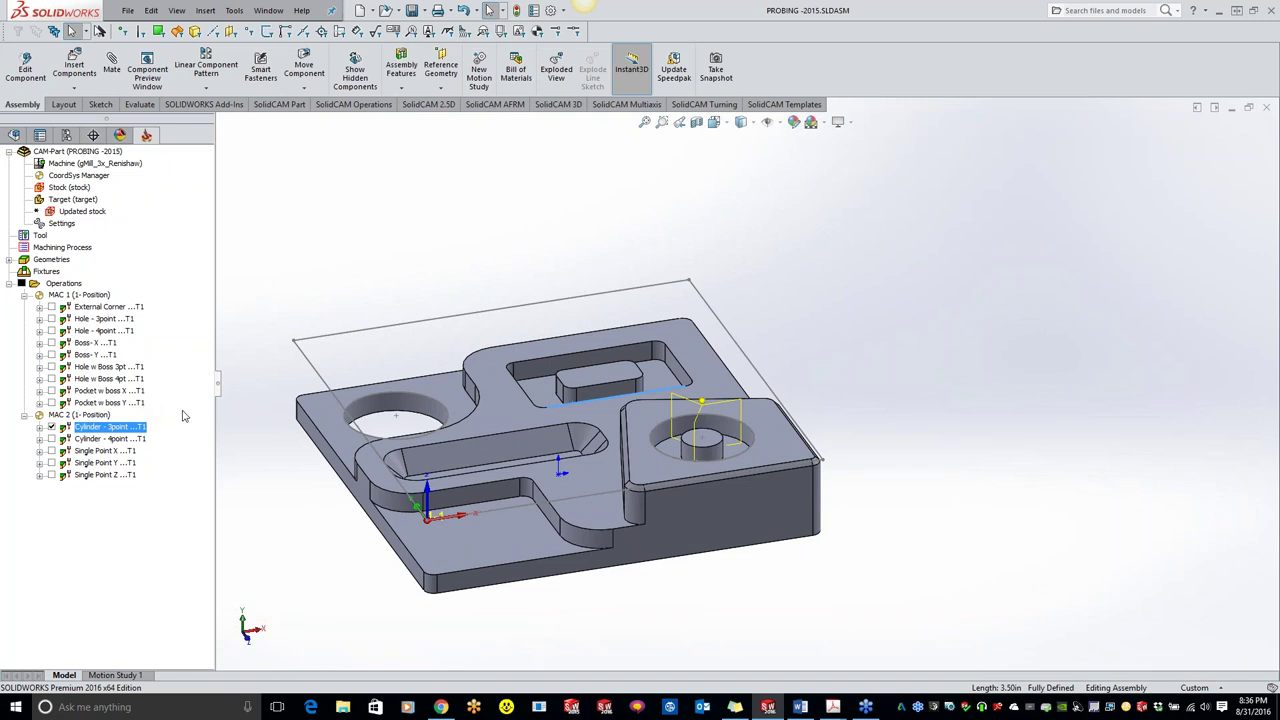
left_click(384, 272)
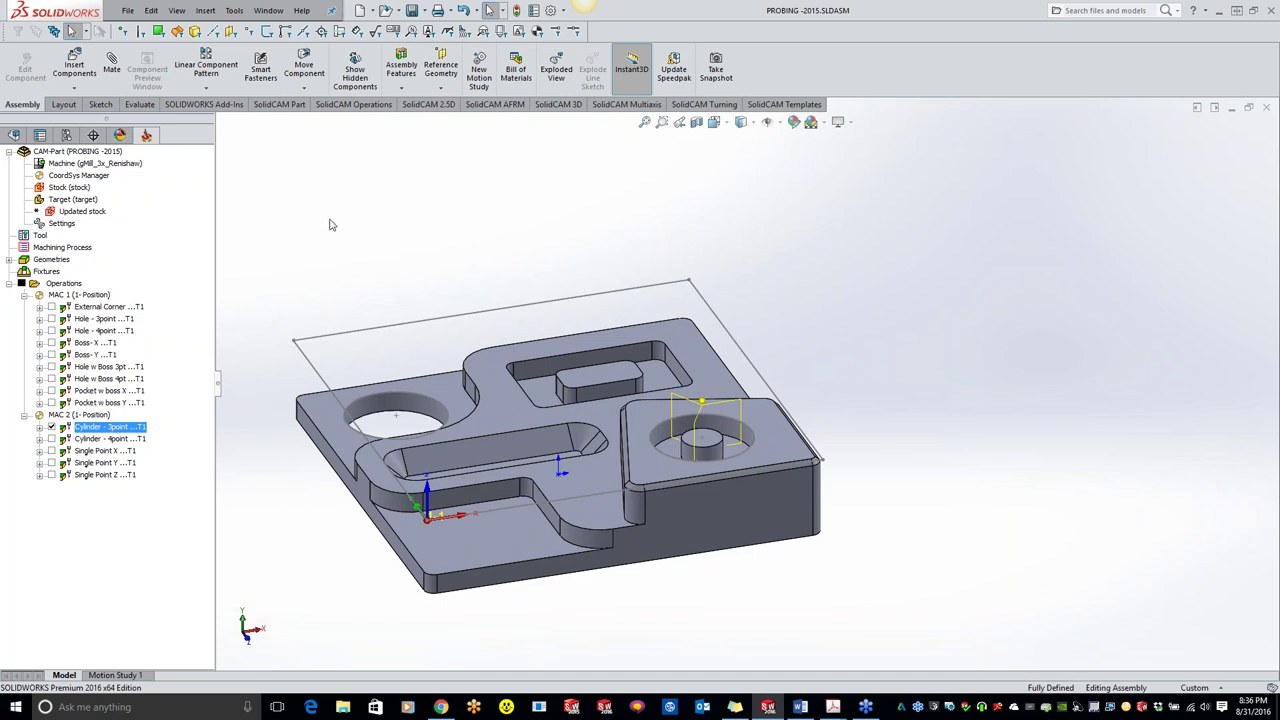
middle_click_drag(355, 253, 381, 256)
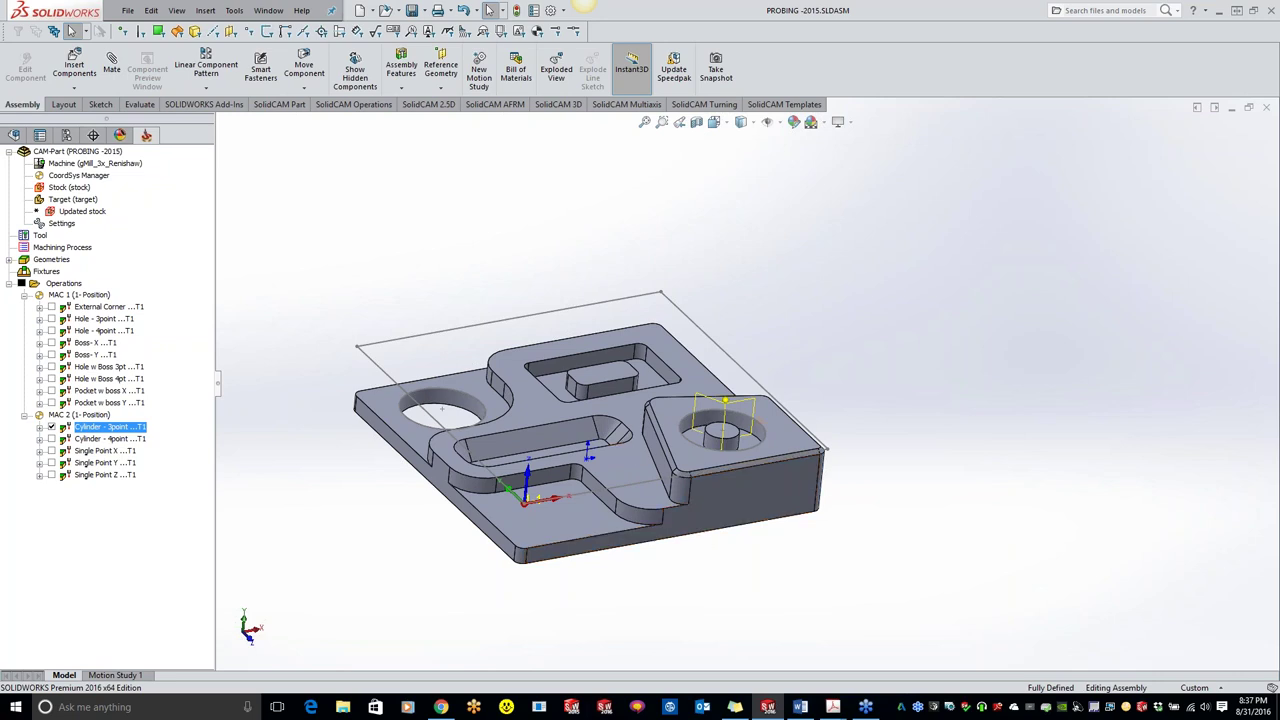
Open Cylinder - 3point for editing (Home Position, contour43) and preview the probe stylus
double_click(104, 430)
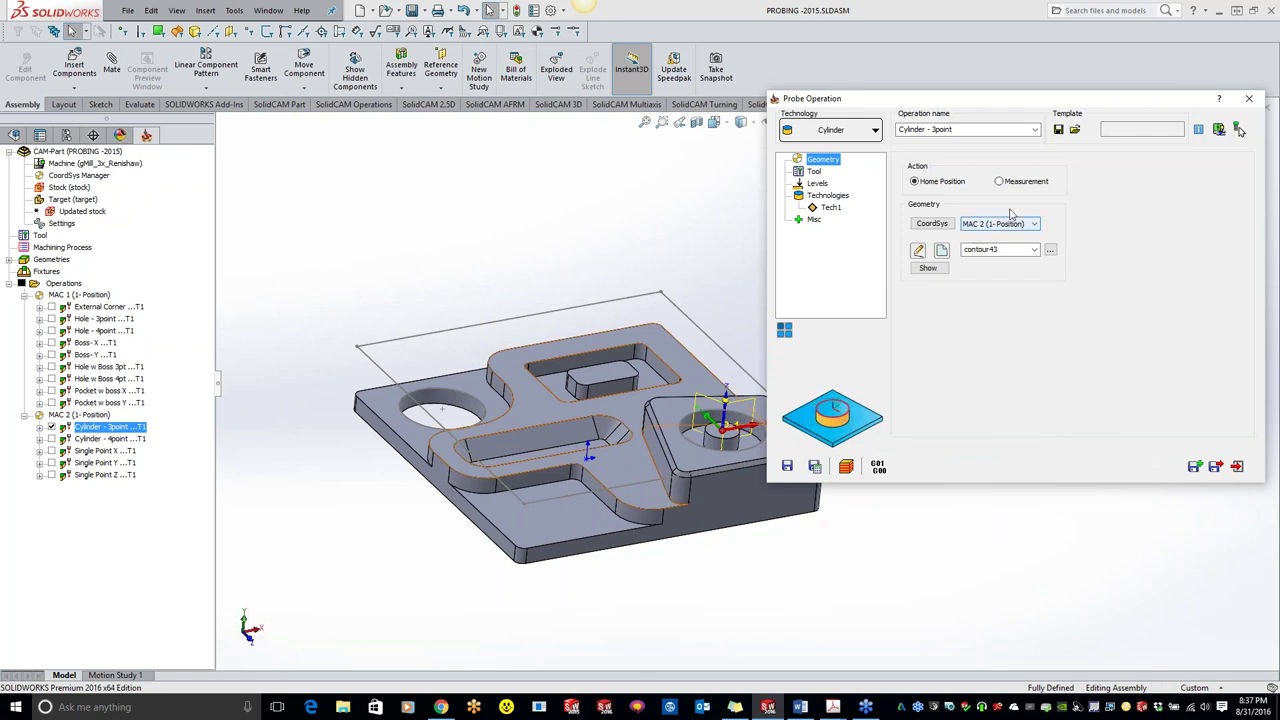
left_click(1238, 130)
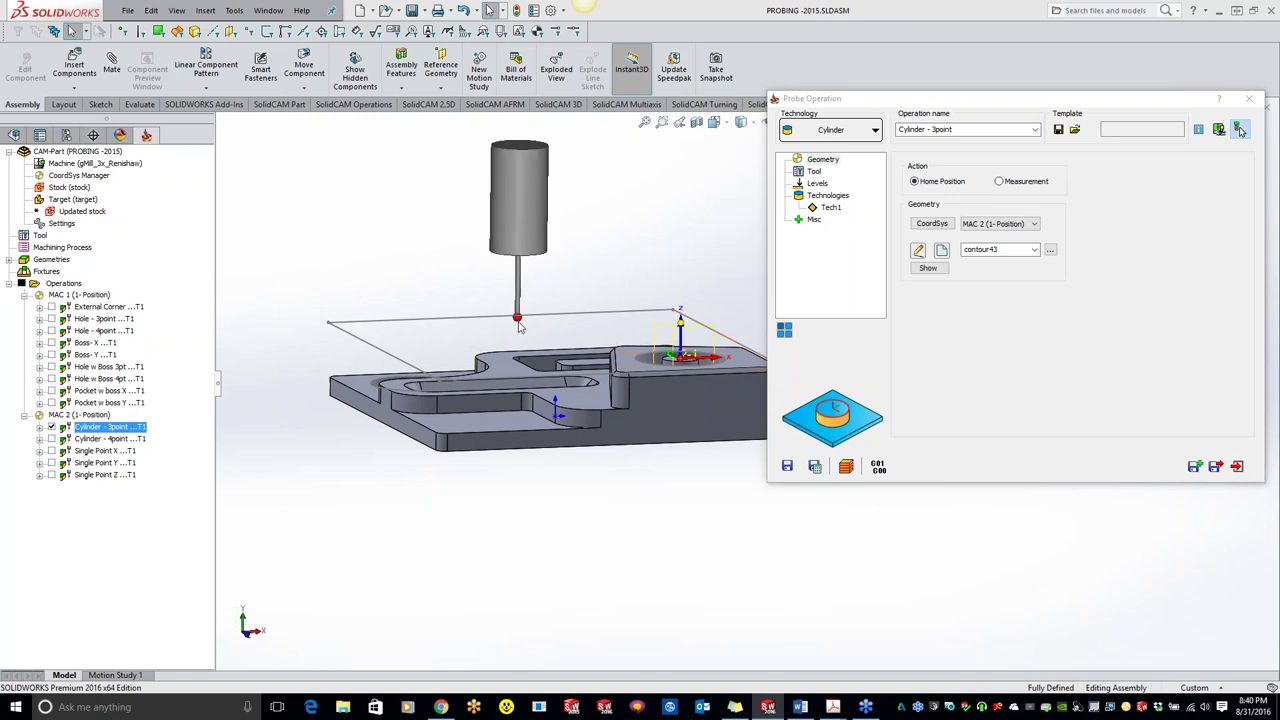
Try the Angle Z probe type and its geometry selection, then close Cylinder - 3point
middle_click_drag(520, 328, 656, 447)
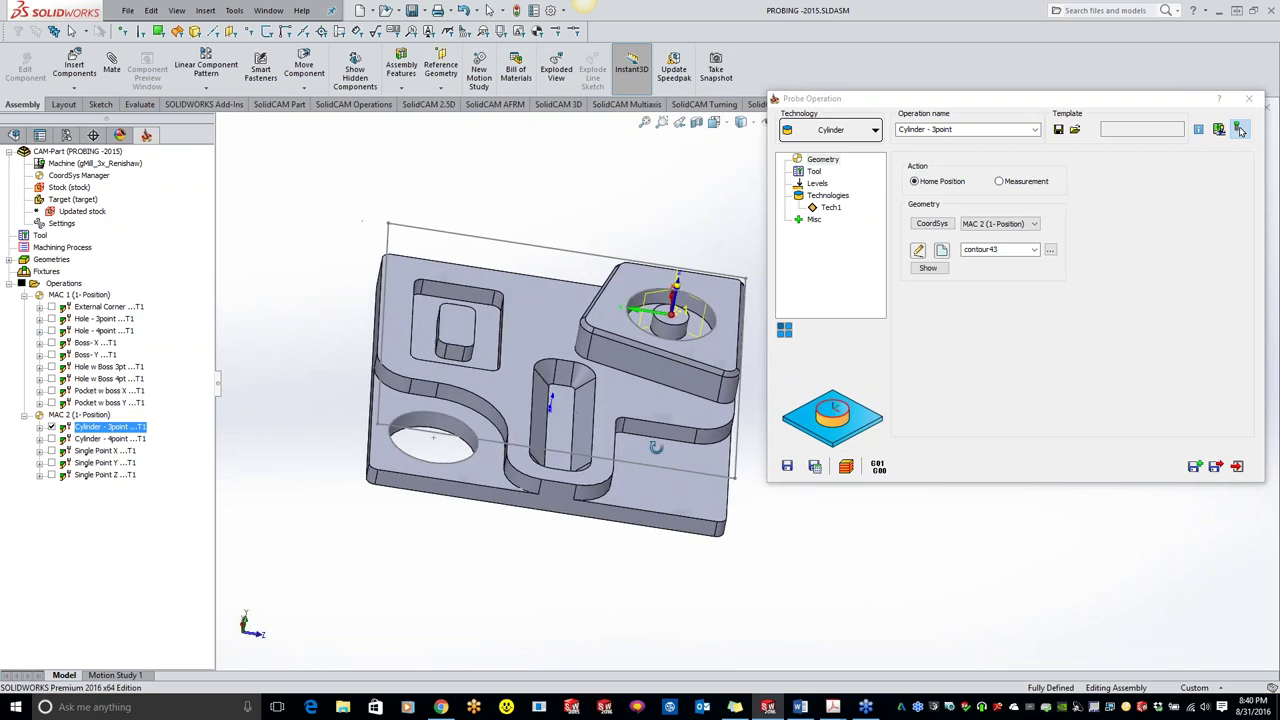
left_click(829, 131)
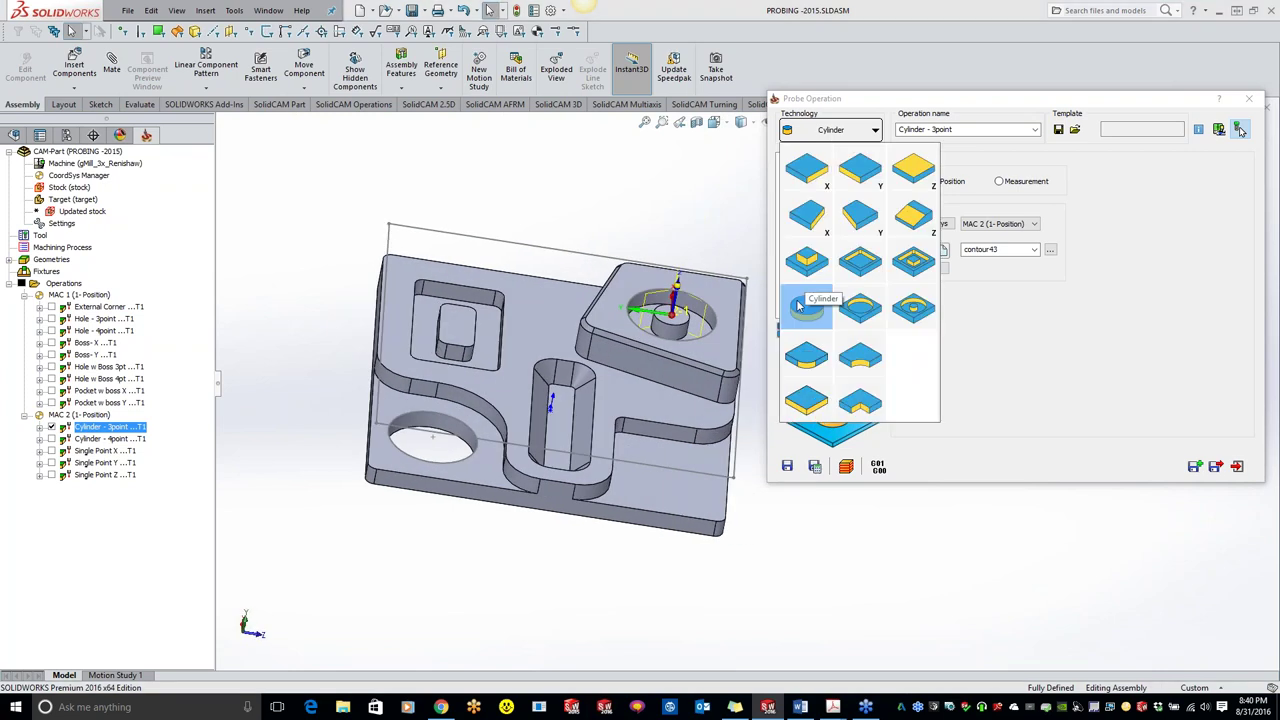
left_click(913, 214)
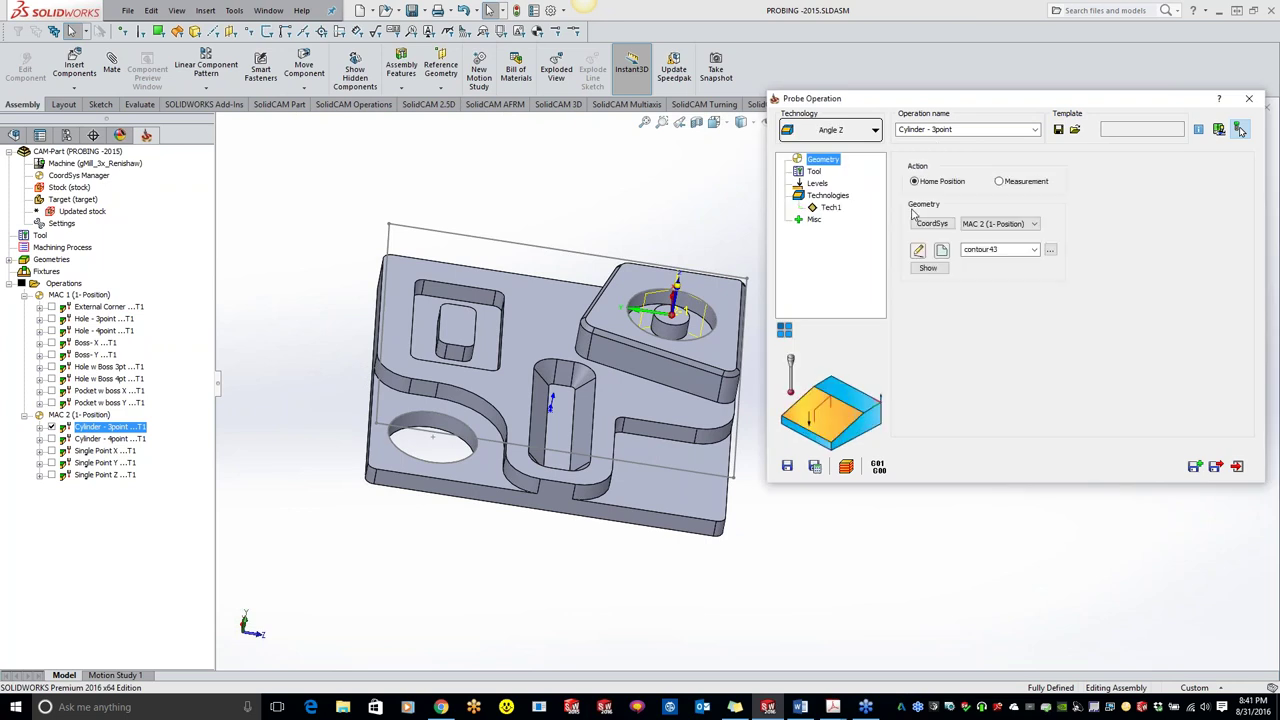
left_click(941, 250)
right_click(842, 486)
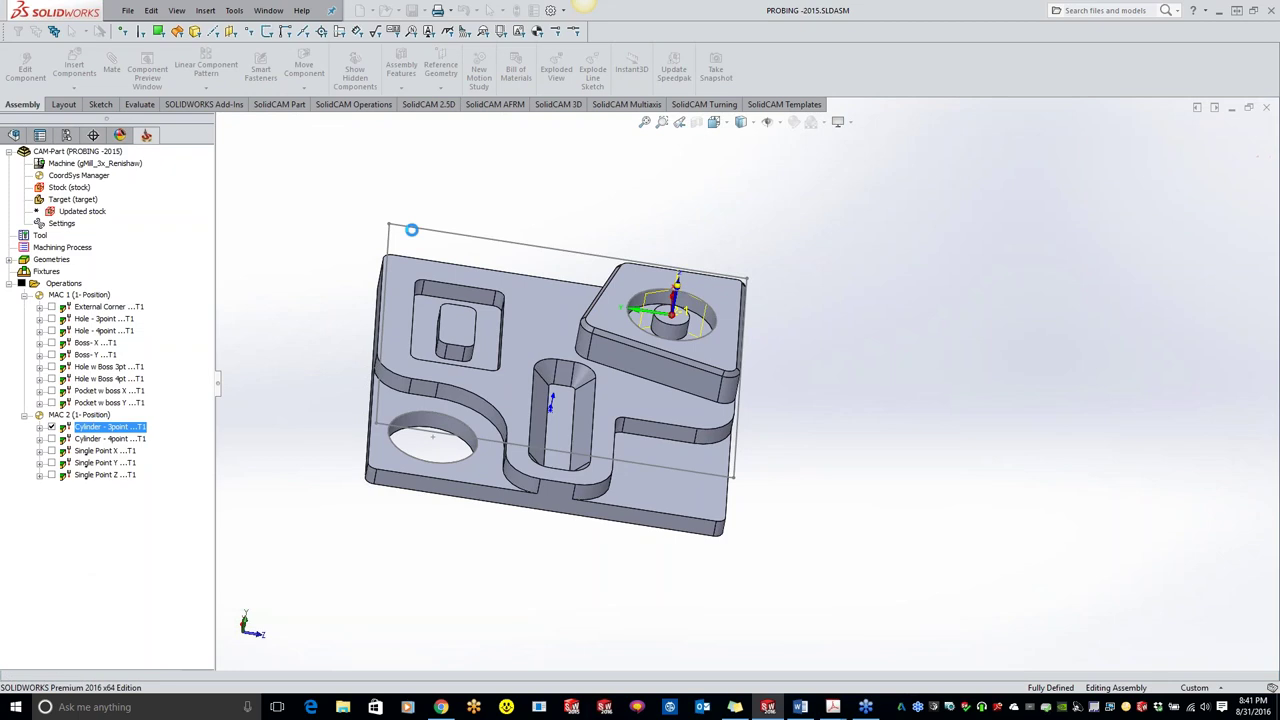
left_click(1238, 466)
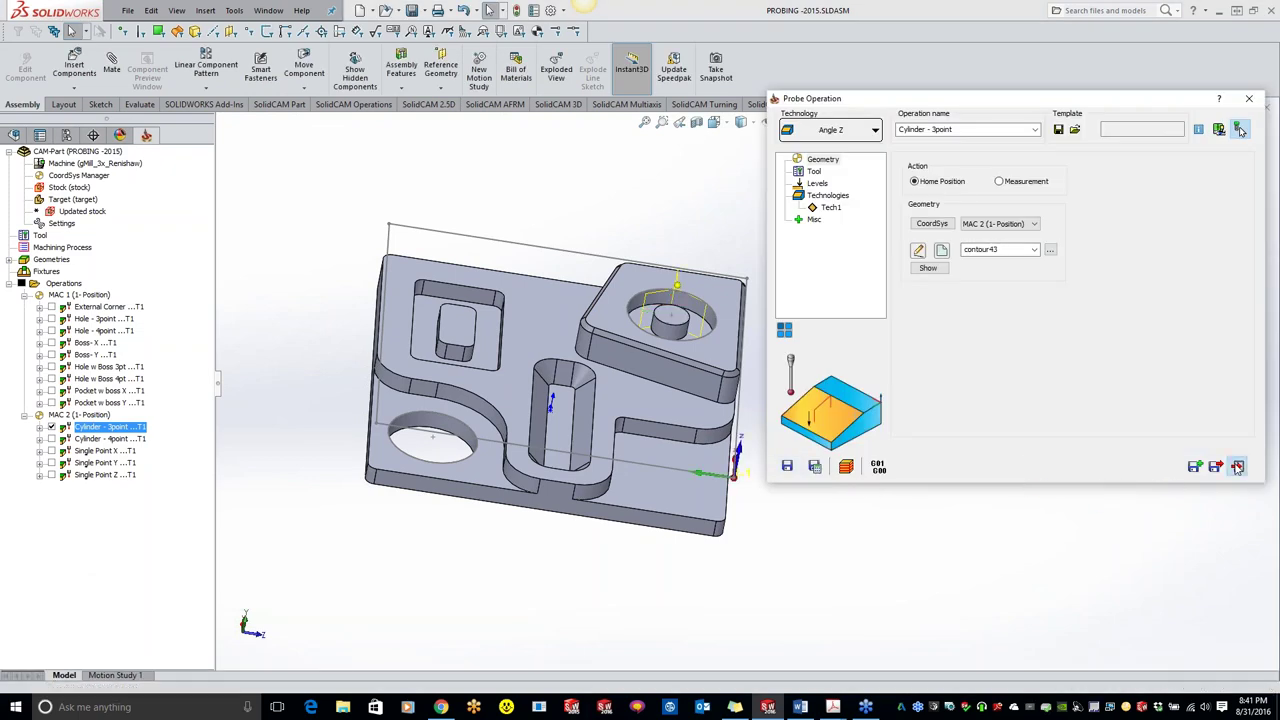
right_click(122, 475)
Add an Angle Z probe operation with geometry contour61 on the slot edge
left_click(190, 47)
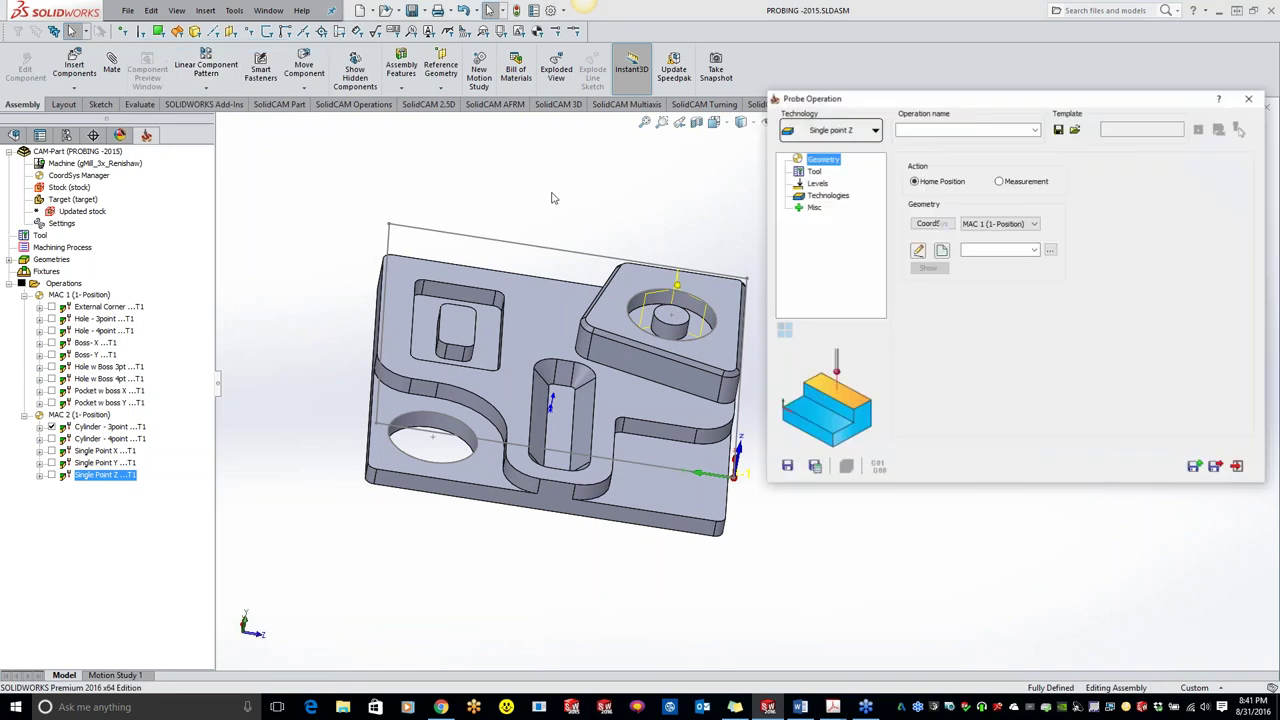
left_click(855, 133)
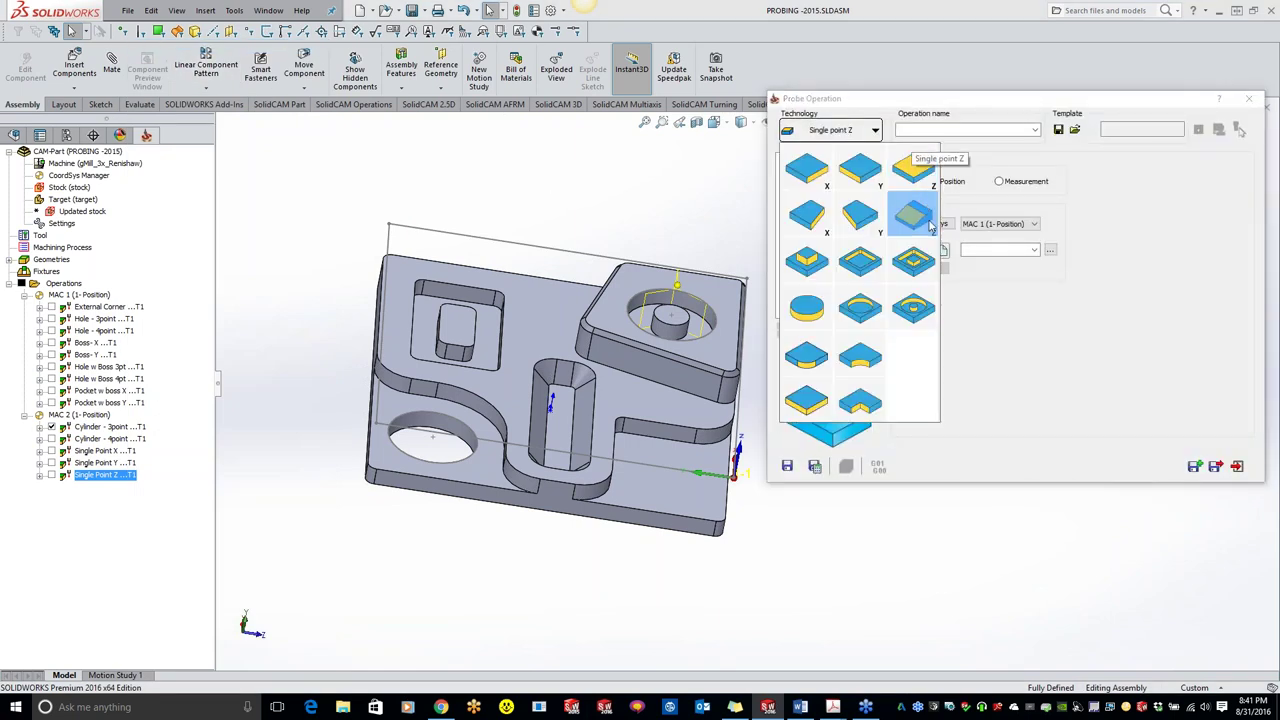
left_click(912, 172)
left_click(932, 224)
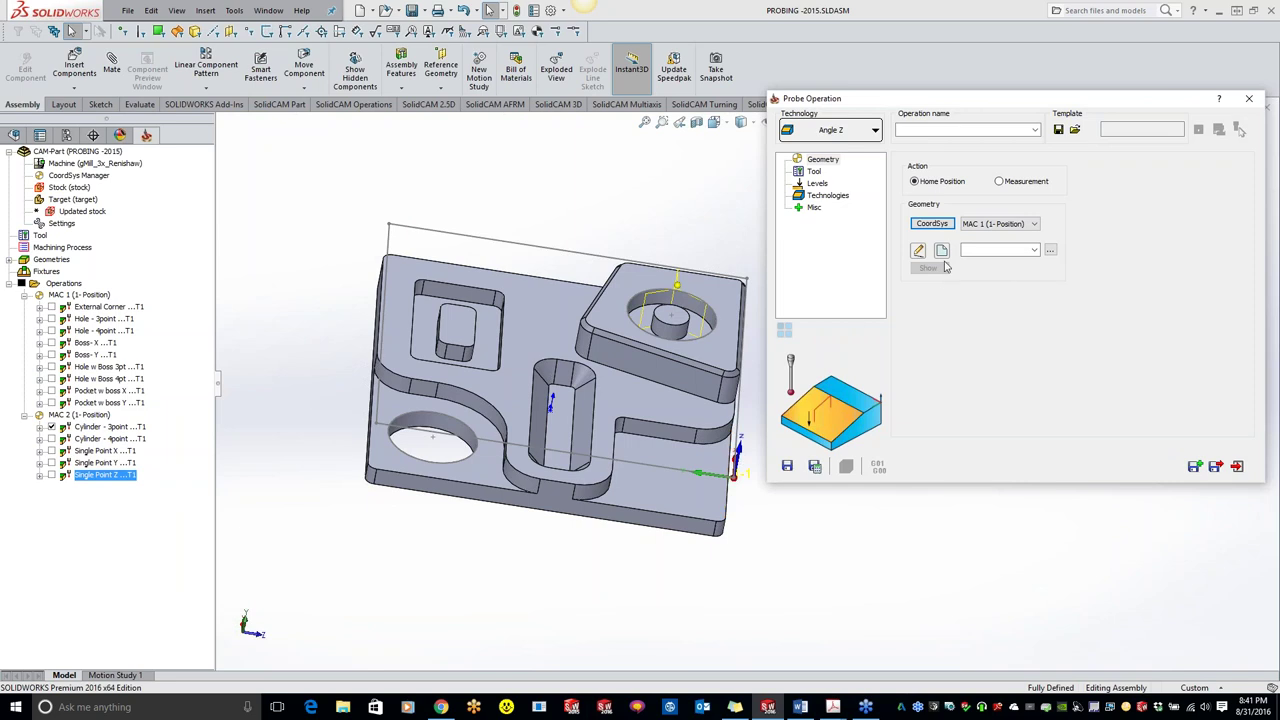
left_click(942, 251)
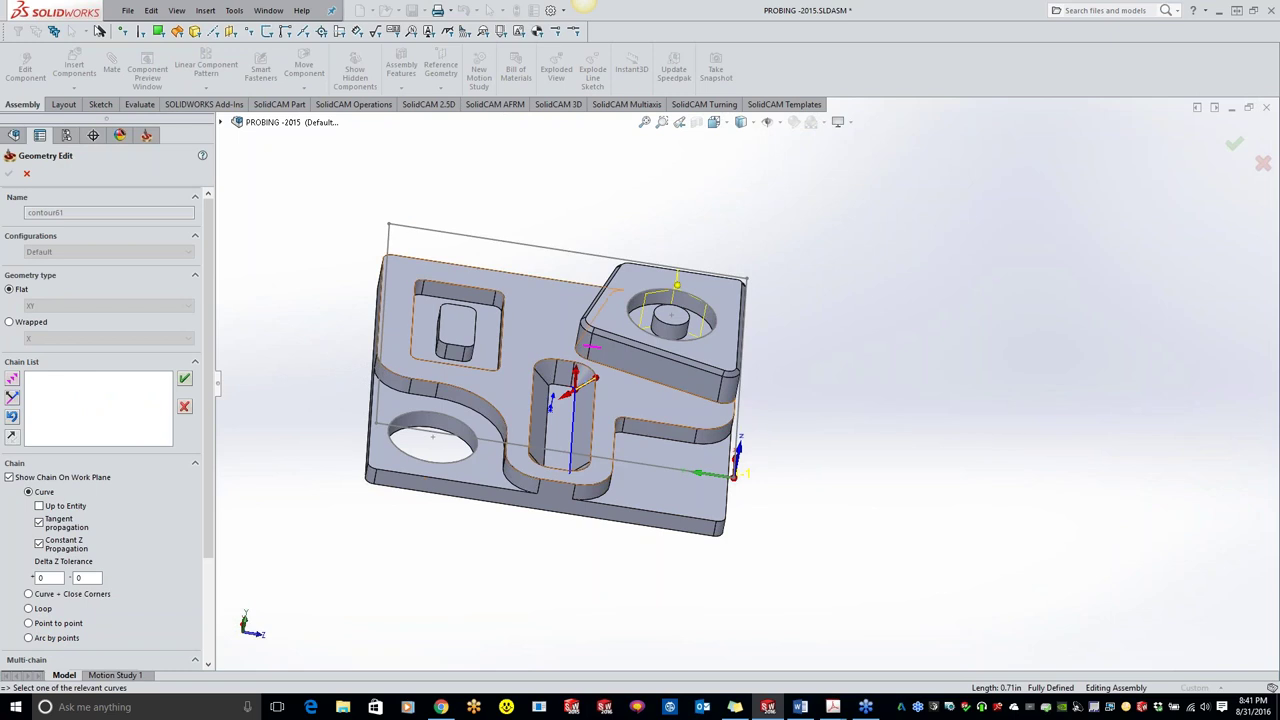
left_click(184, 380)
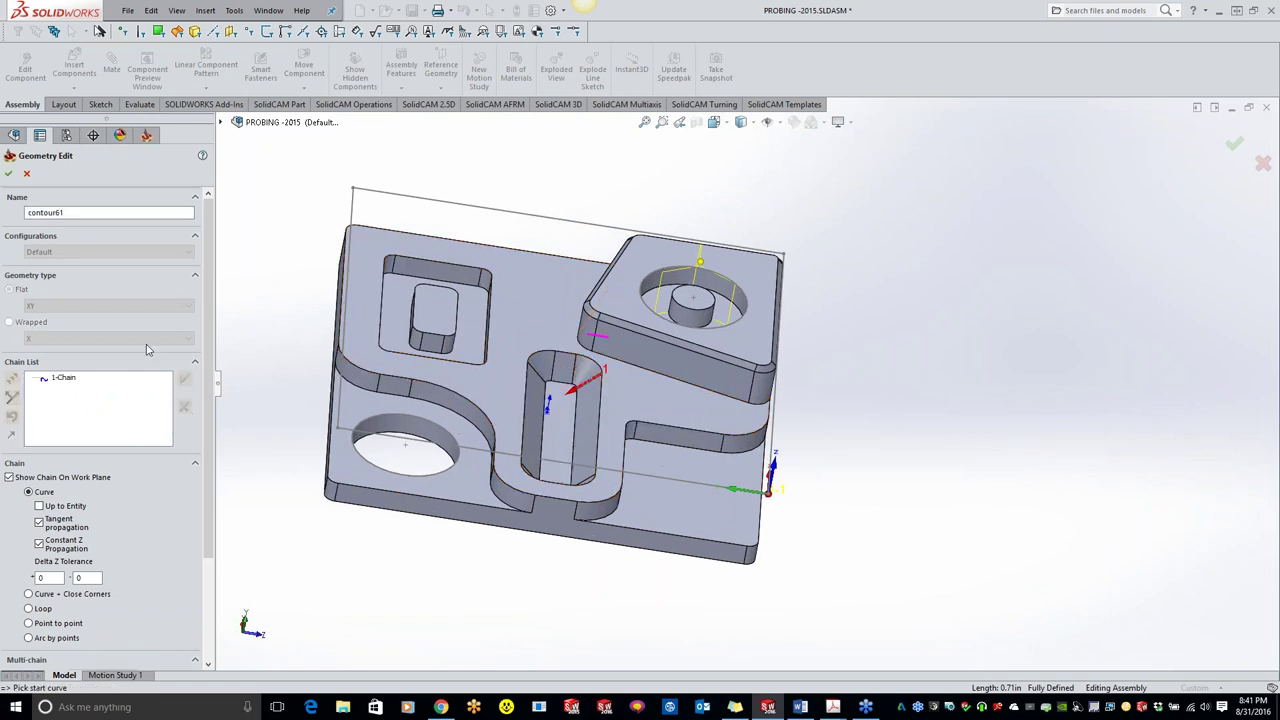
left_click(8, 174)
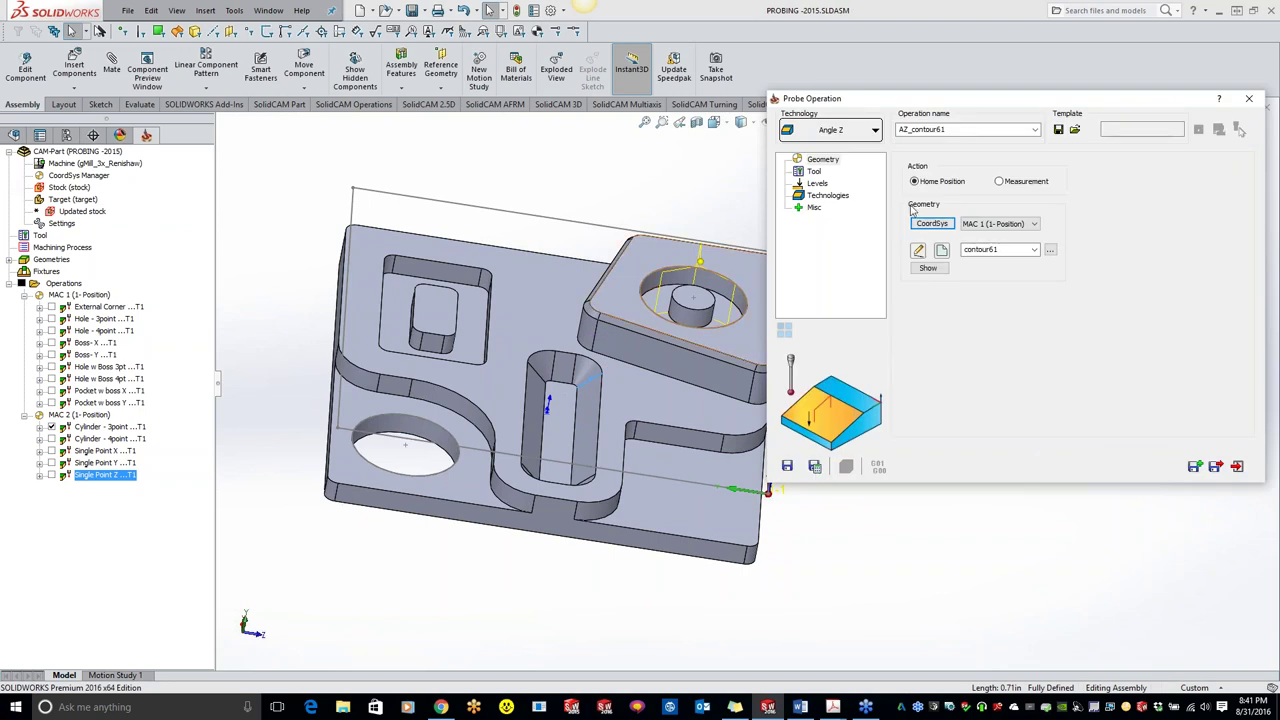
Assign probe tool 1 and review the Tech1 settings (approach distance 0.48)
left_click(816, 172)
left_click(979, 308)
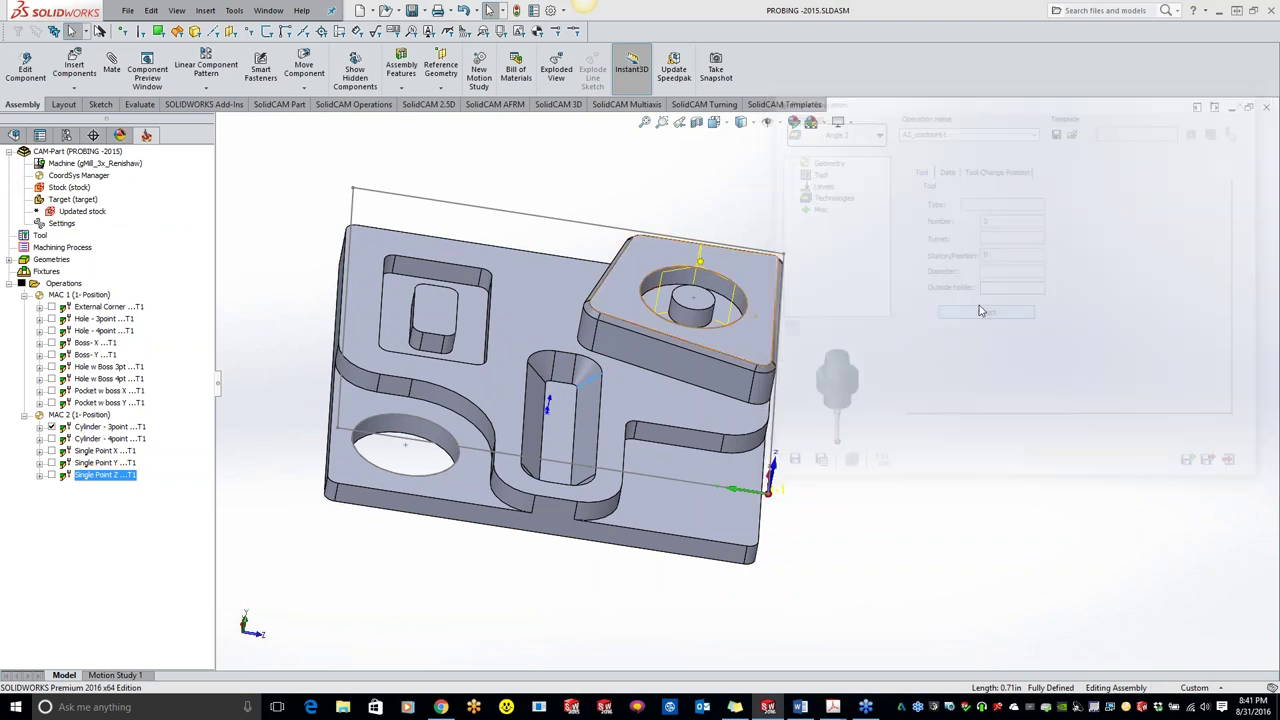
double_click(456, 252)
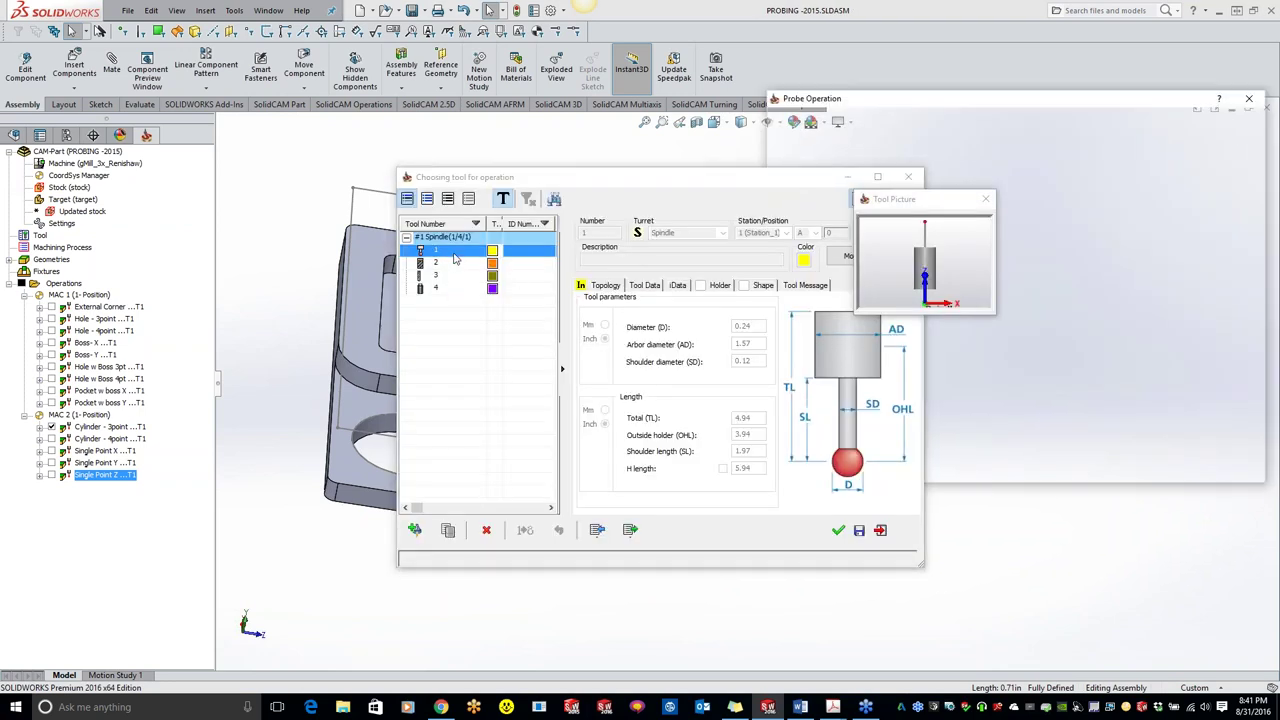
left_click(831, 207)
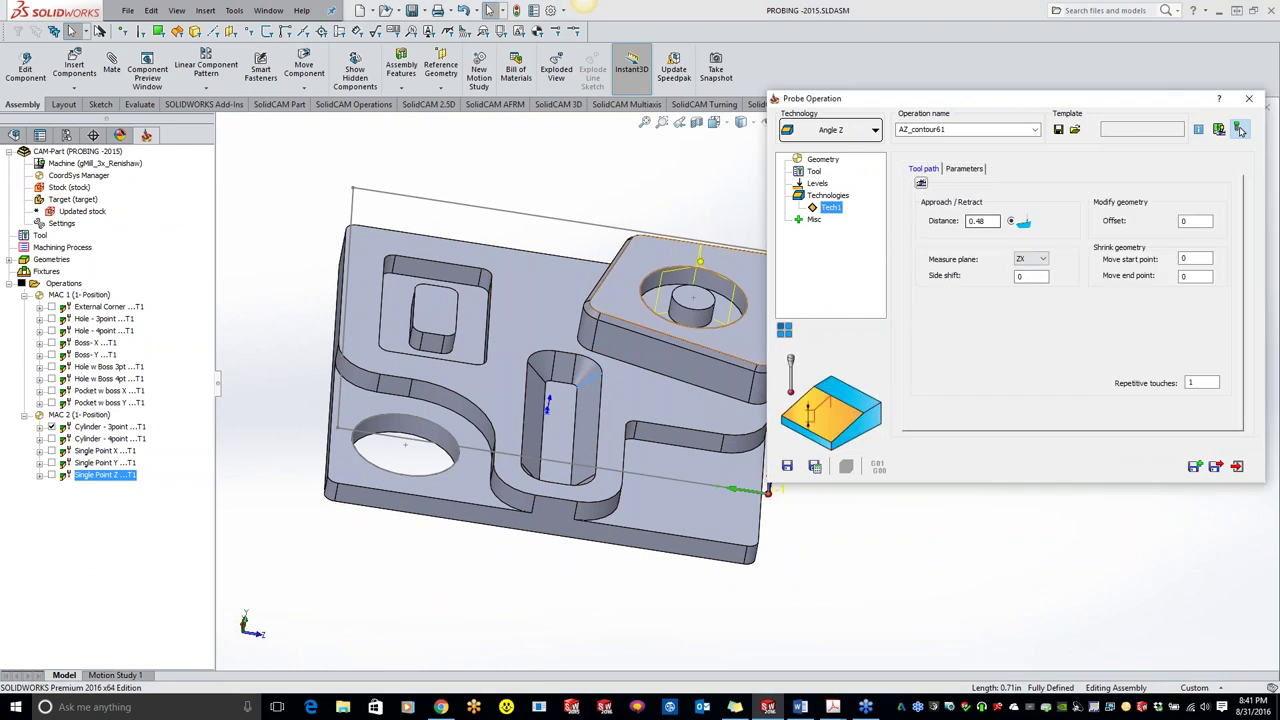
Preview the Angle Z probe path in the slot and set approach distance to 0.67685
left_click(921, 184)
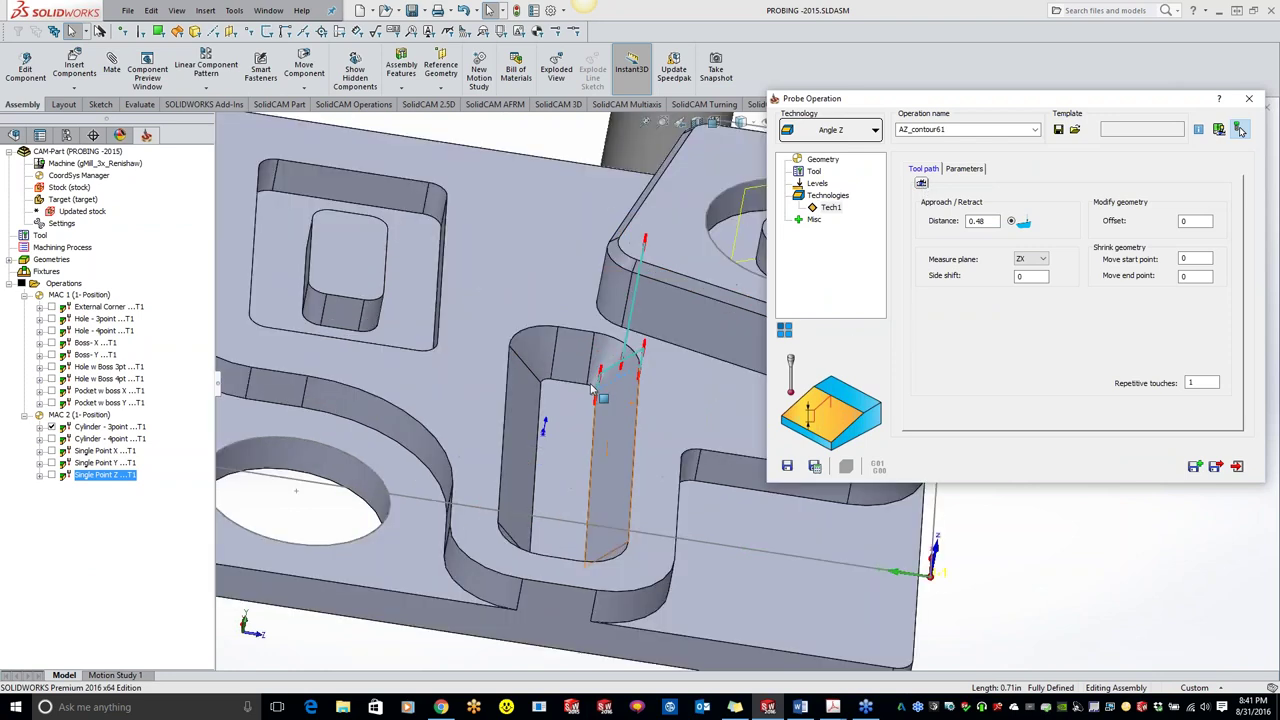
middle_click_drag(689, 380, 726, 340)
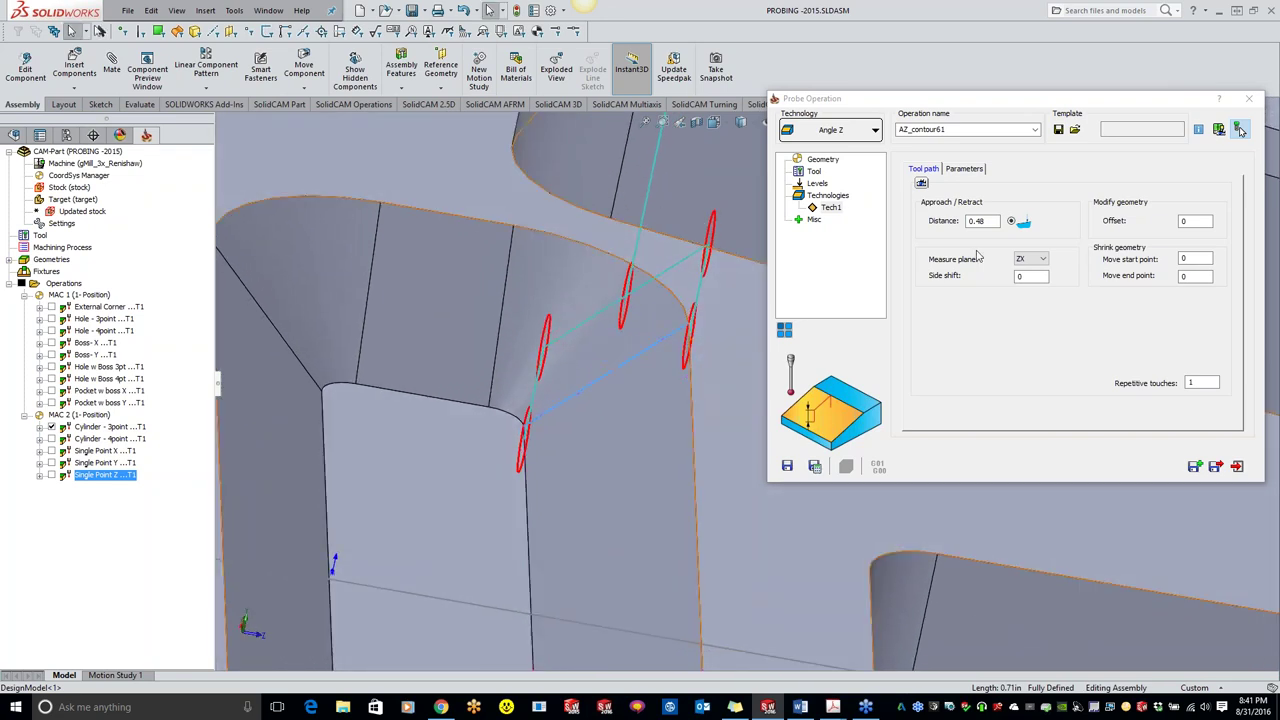
double_click(990, 221)
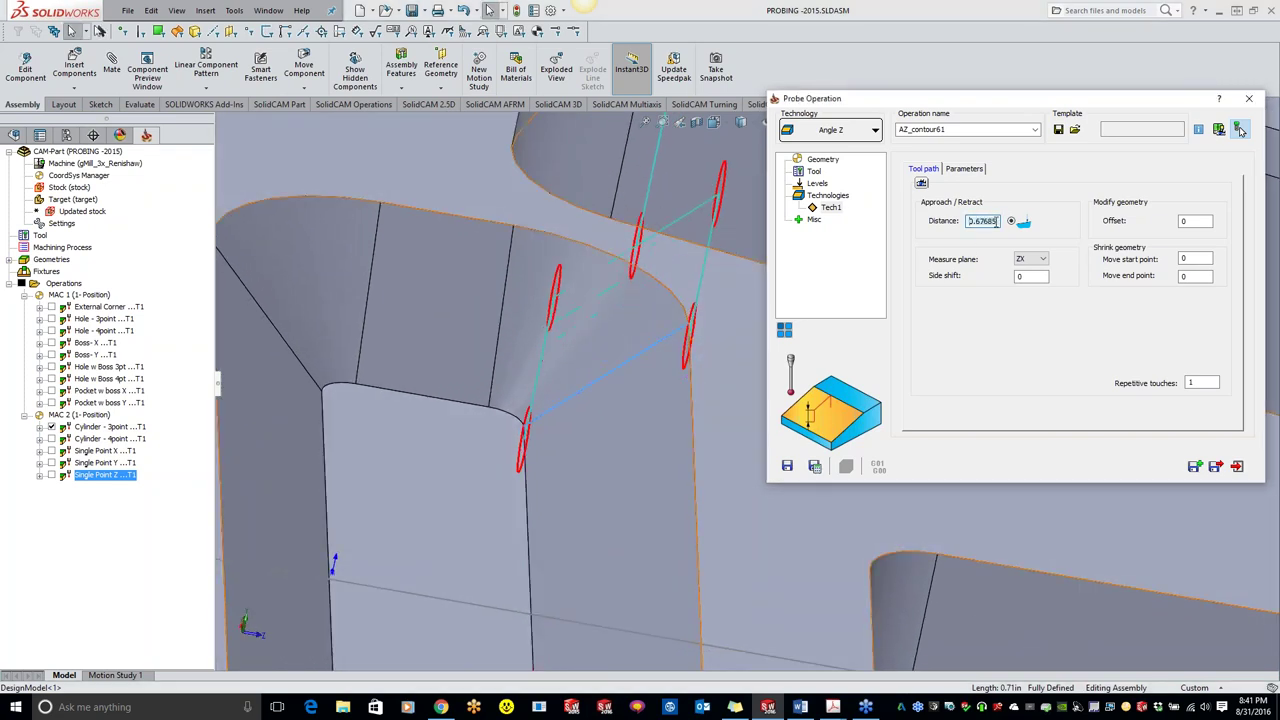
key("Return")
Set both Move start point and Move end point to 0.15748
double_click(1187, 258)
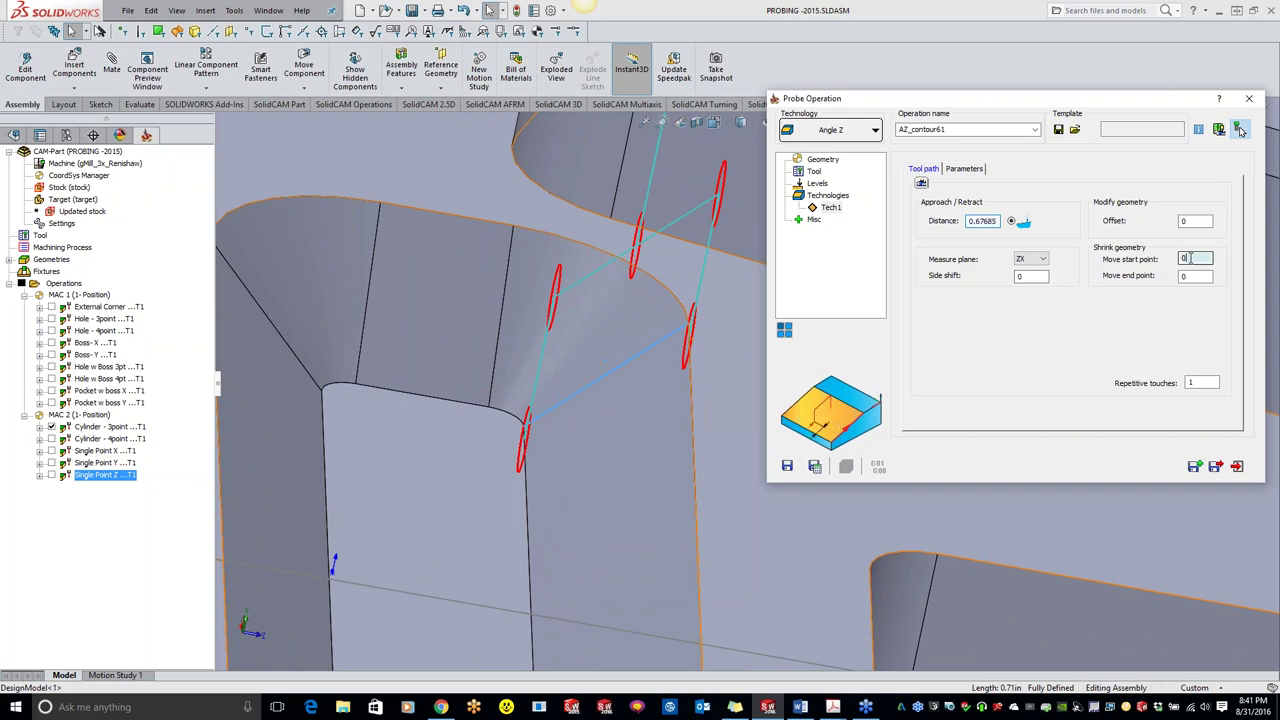
type("0.5748")
key("Return")
key("Tab")
type("0.11811")
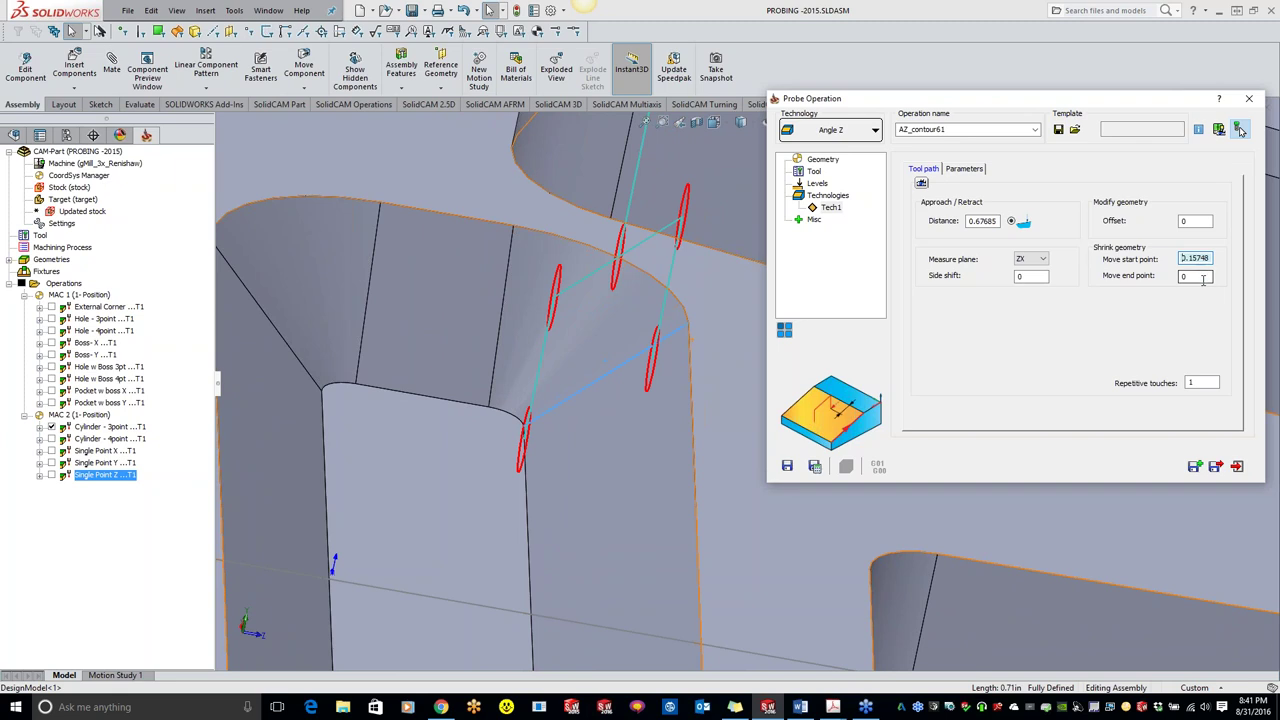
key("Return")
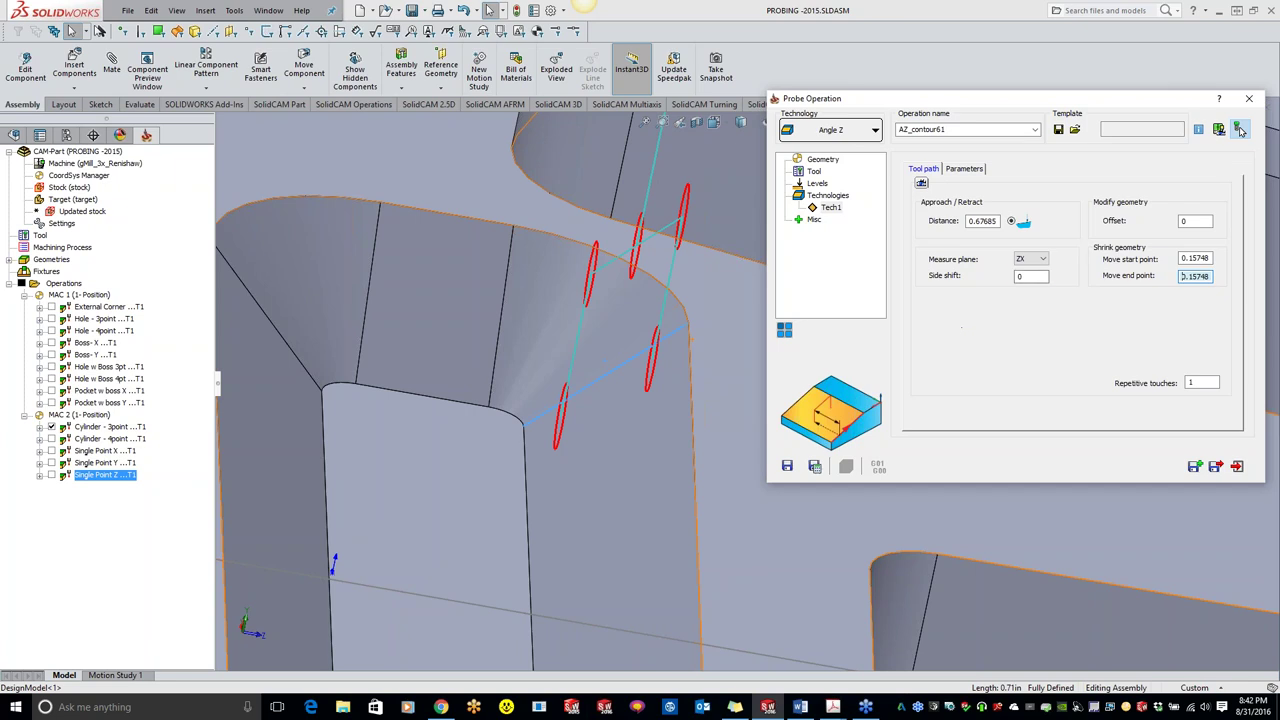
left_click(1031, 259)
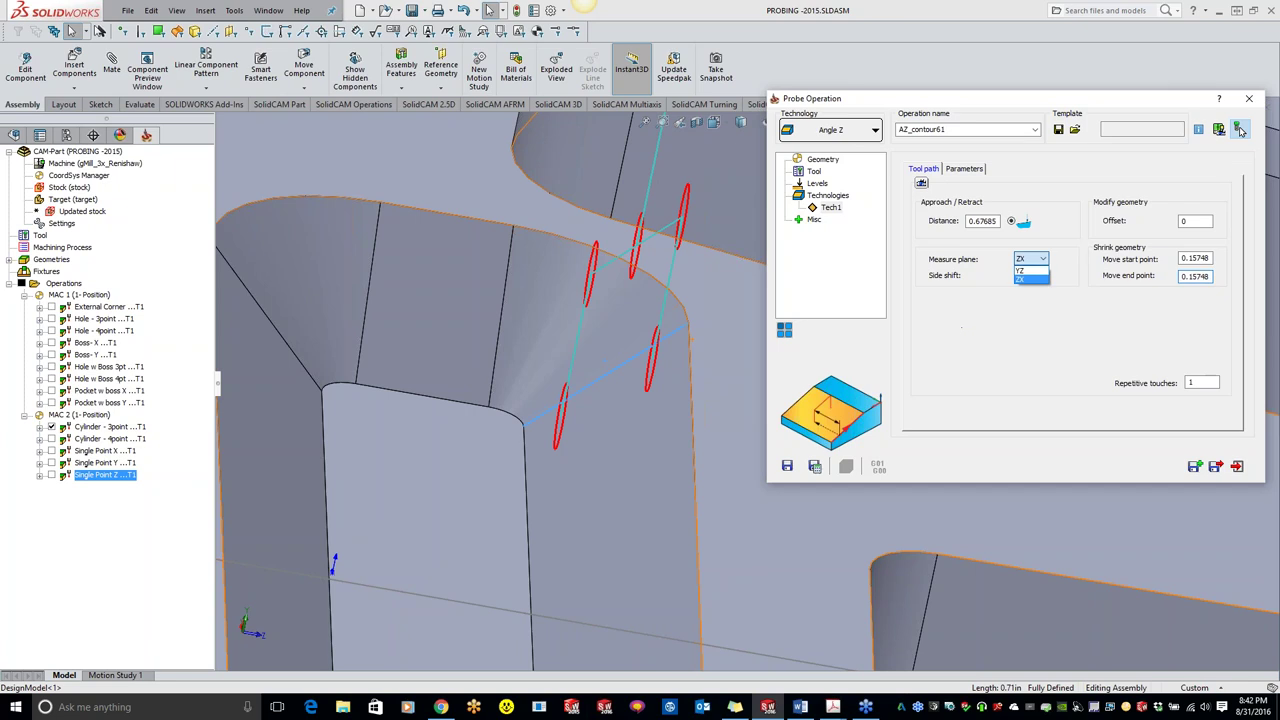
left_click(1041, 261)
Open the Single Point Z probe operation in the Probe Operation dialog for editing
left_click(1239, 130)
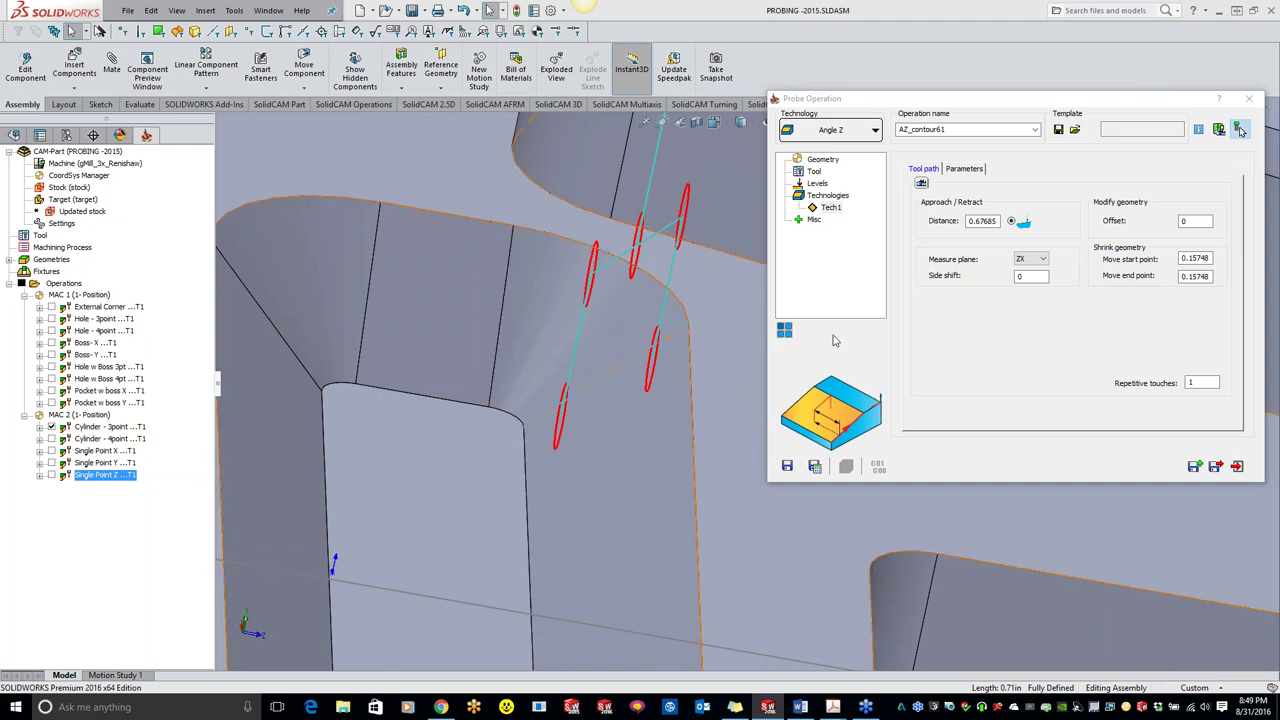
Keep Move start point at 0.15748, set Move end point to 0.19685, and exit the operation
double_click(996, 220)
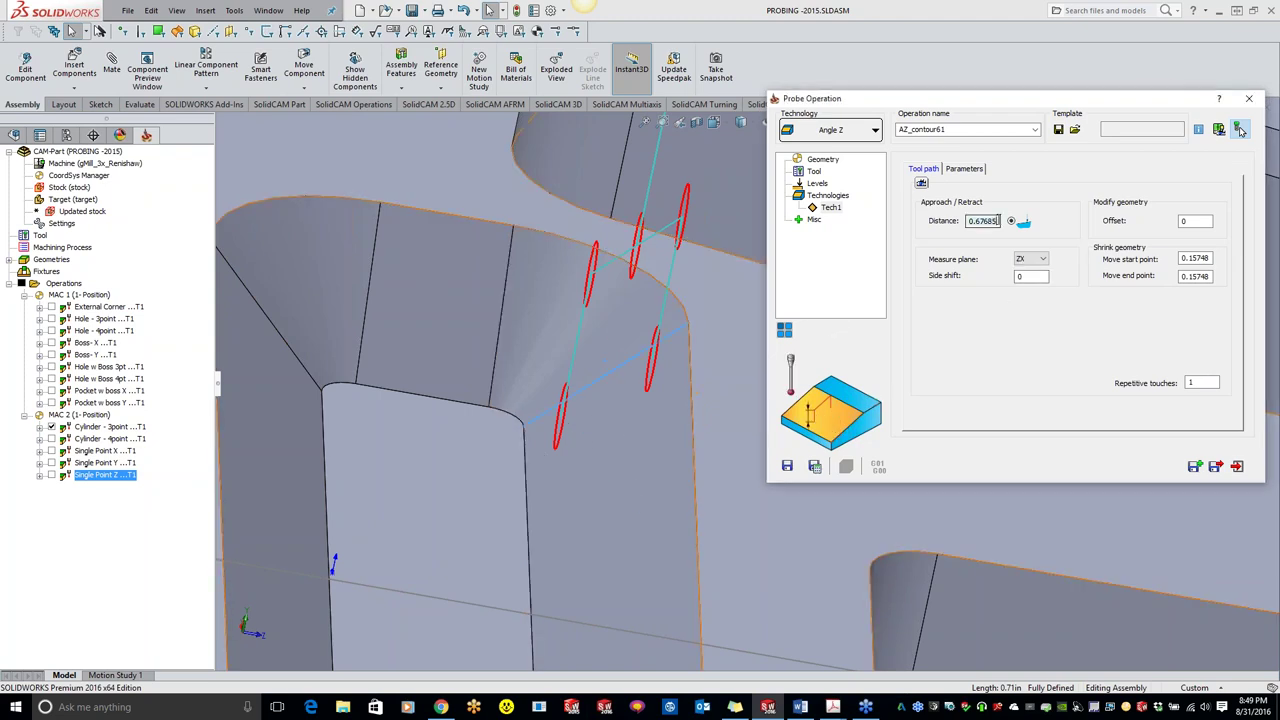
left_click(998, 221)
double_click(1195, 258)
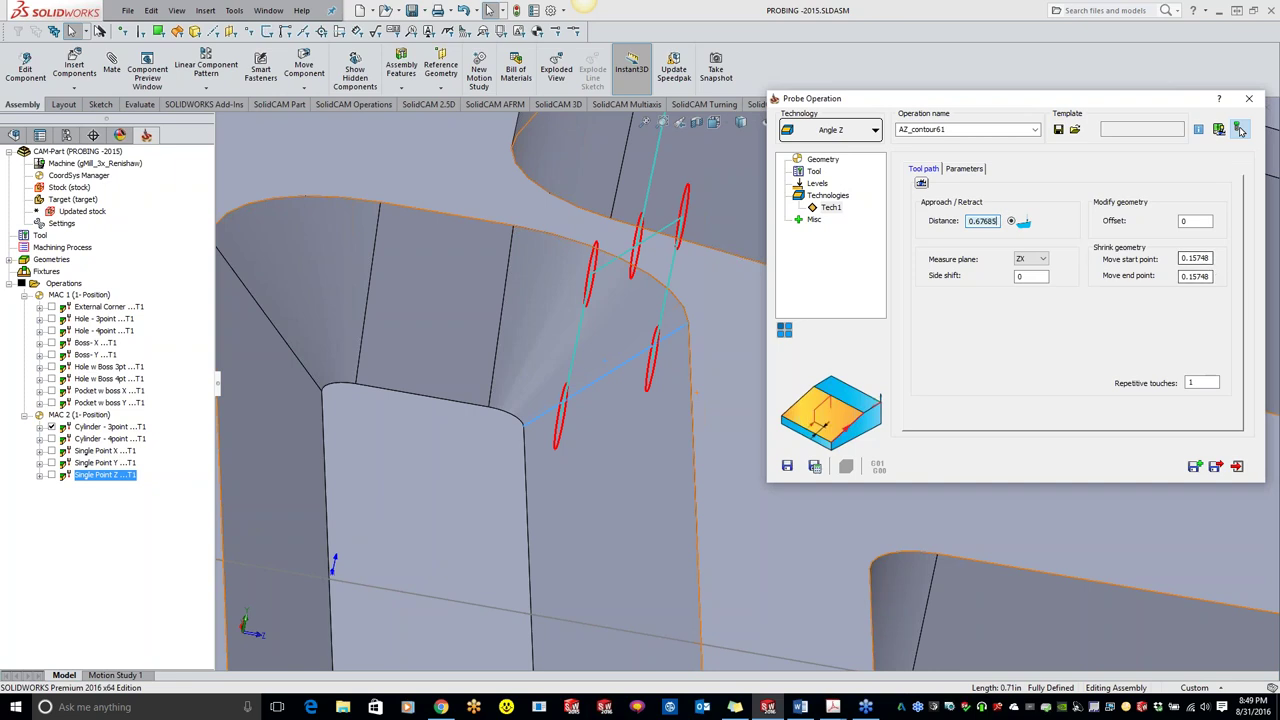
type("0.31496")
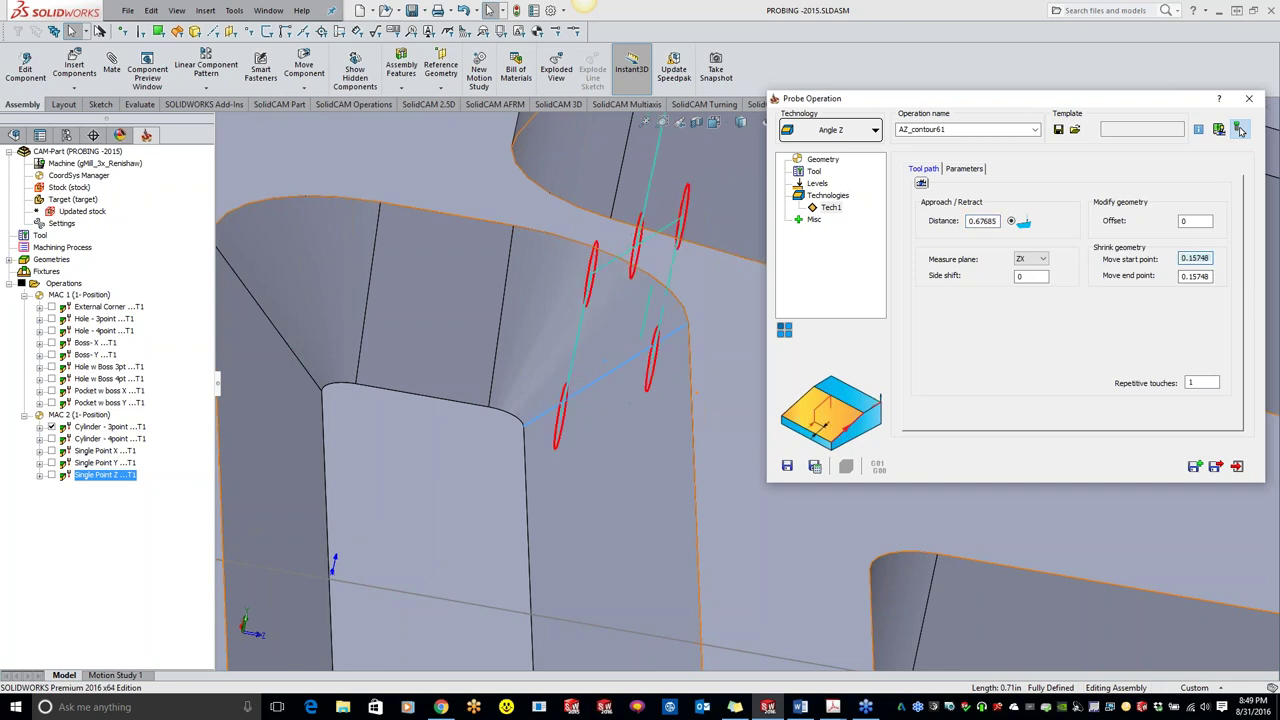
type("1.1811")
key("Return")
key("Tab")
type("0.19685")
key("Return")
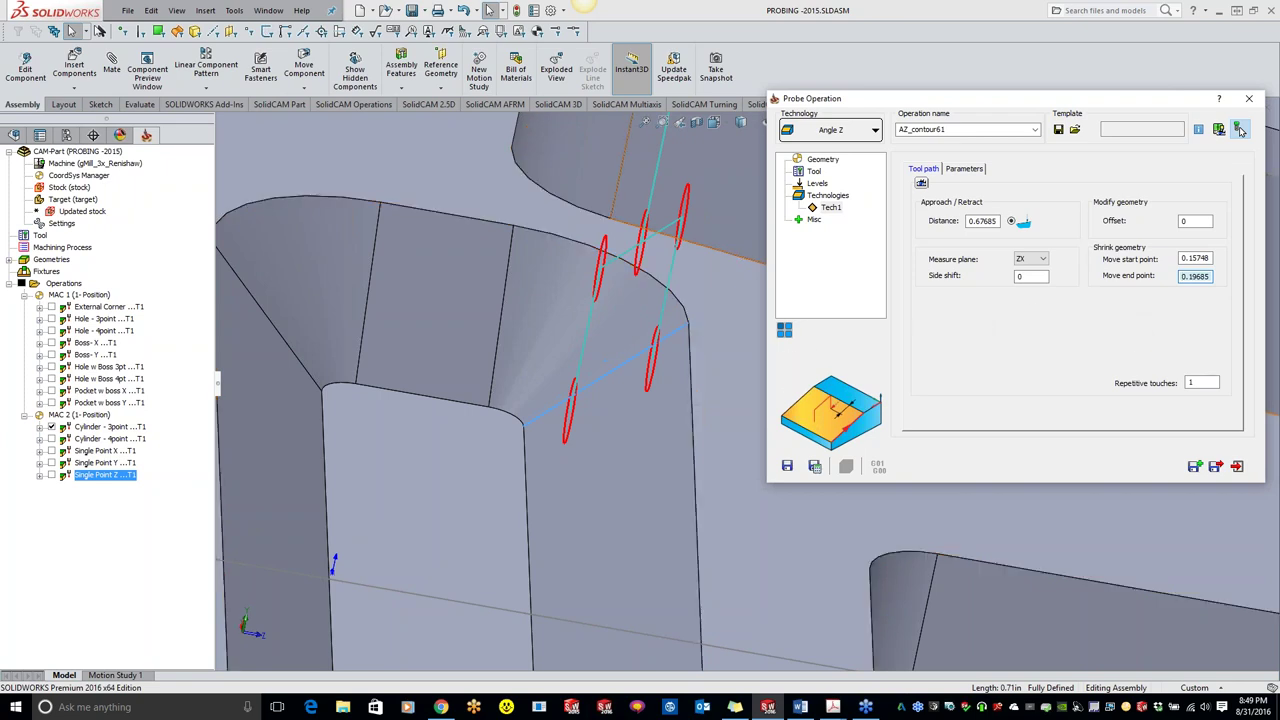
left_click(1247, 101)
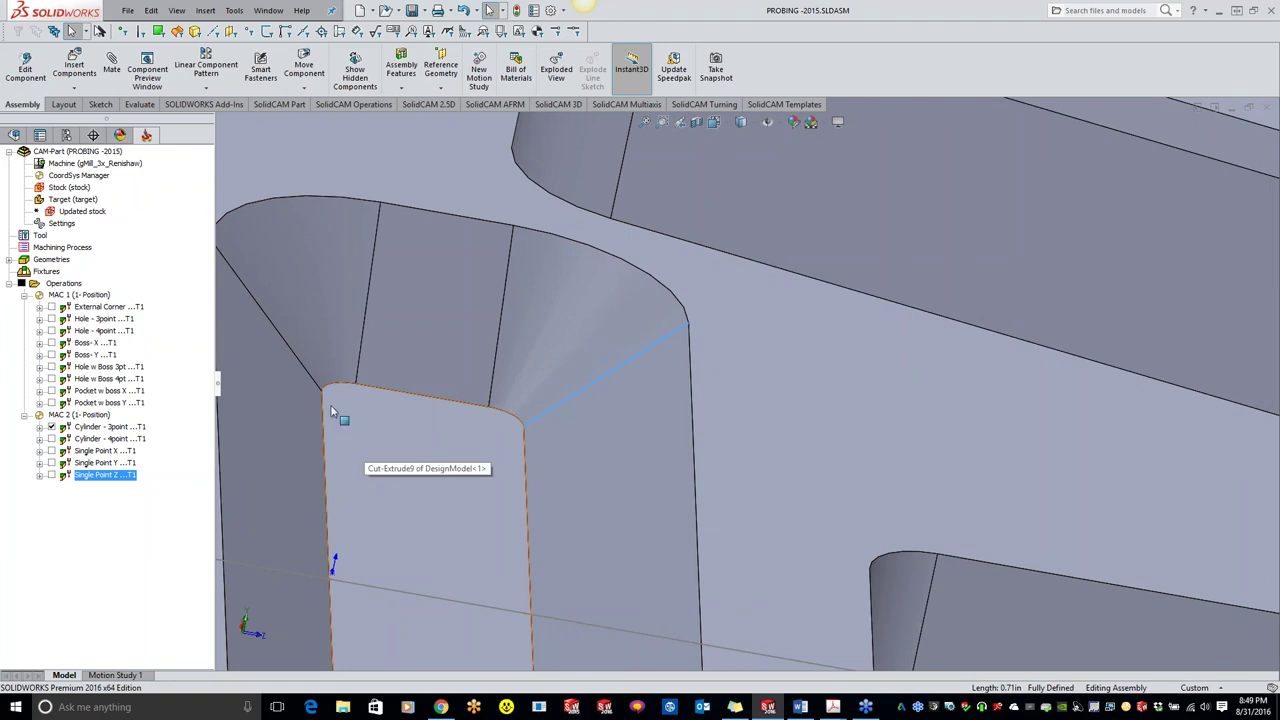
Close the PROBING CAM-Part
right_click(92, 153)
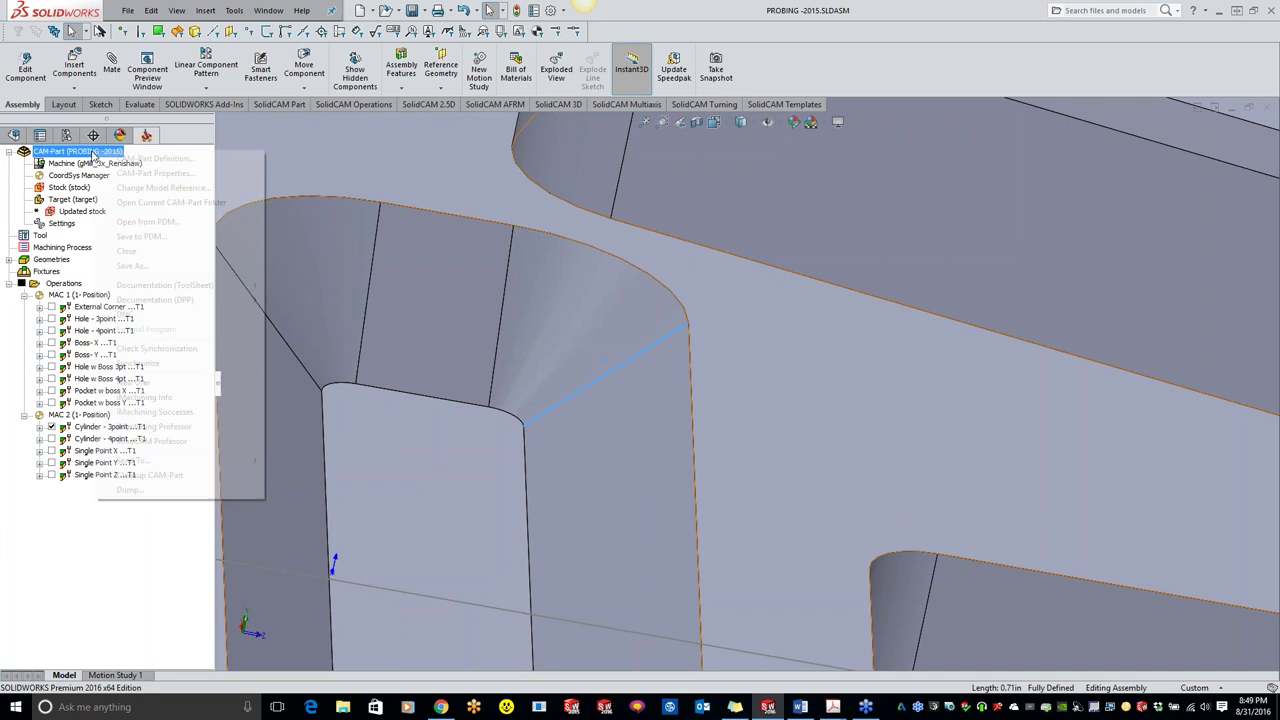
mouse_move(153, 460)
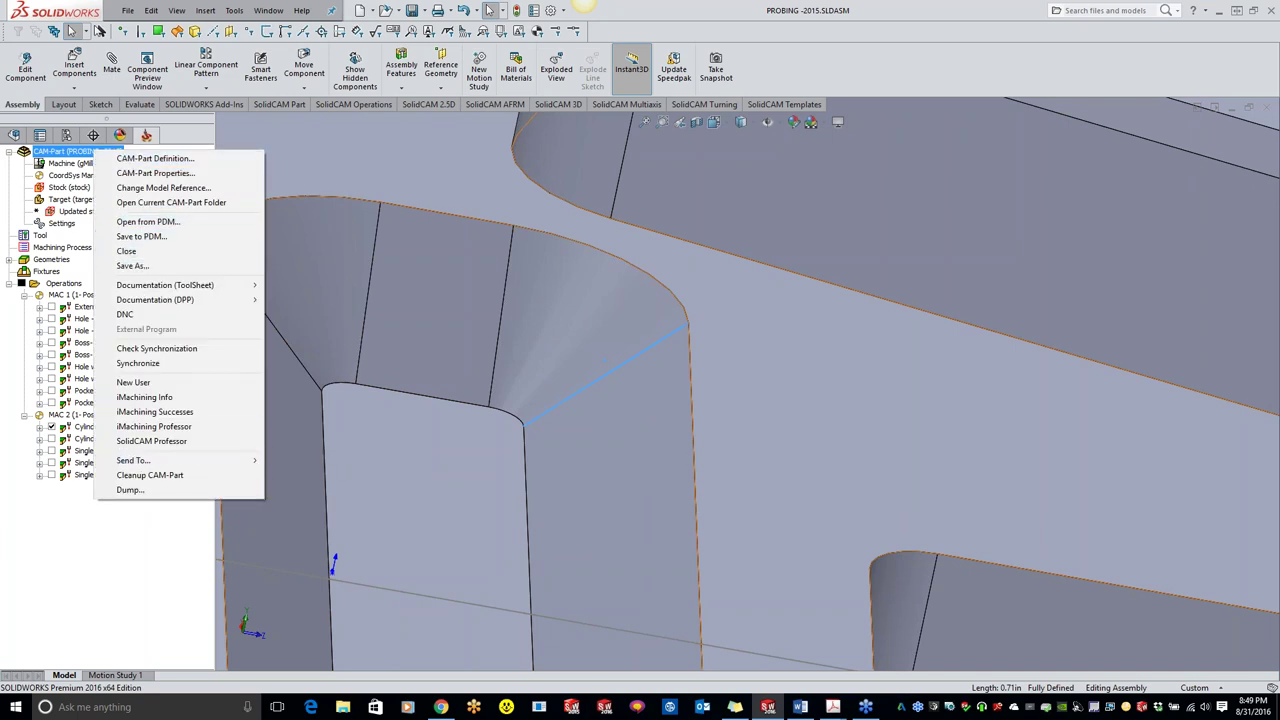
left_click(146, 252)
Open recent CAM-Part Solid Prope_Part 1 from Tools > SolidCAM > Recent CAM-Parts
left_click(181, 10)
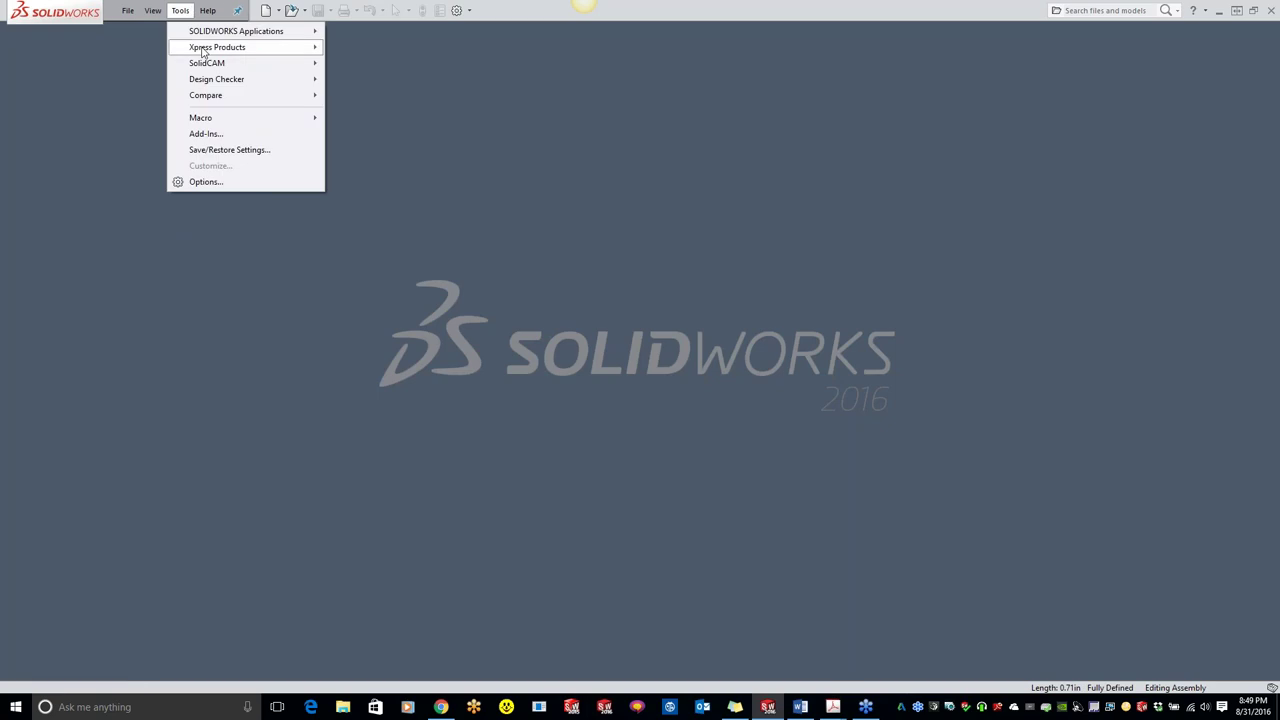
mouse_move(250, 63)
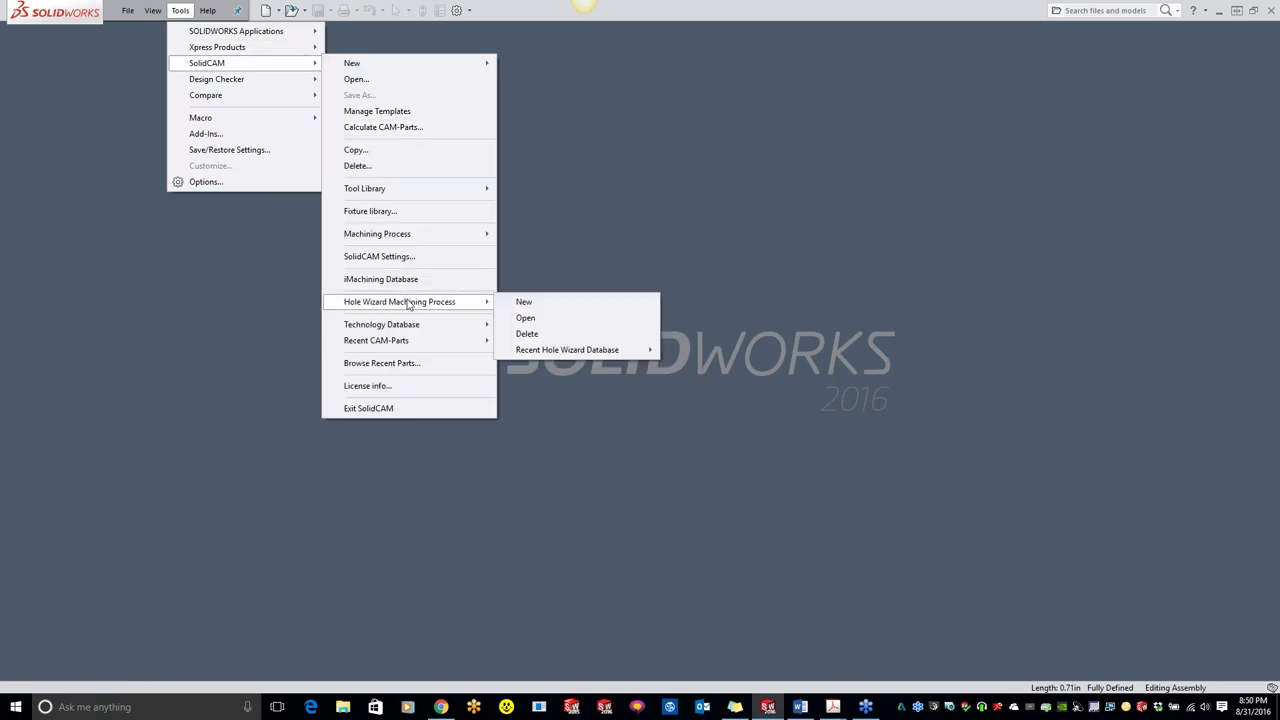
mouse_move(414, 344)
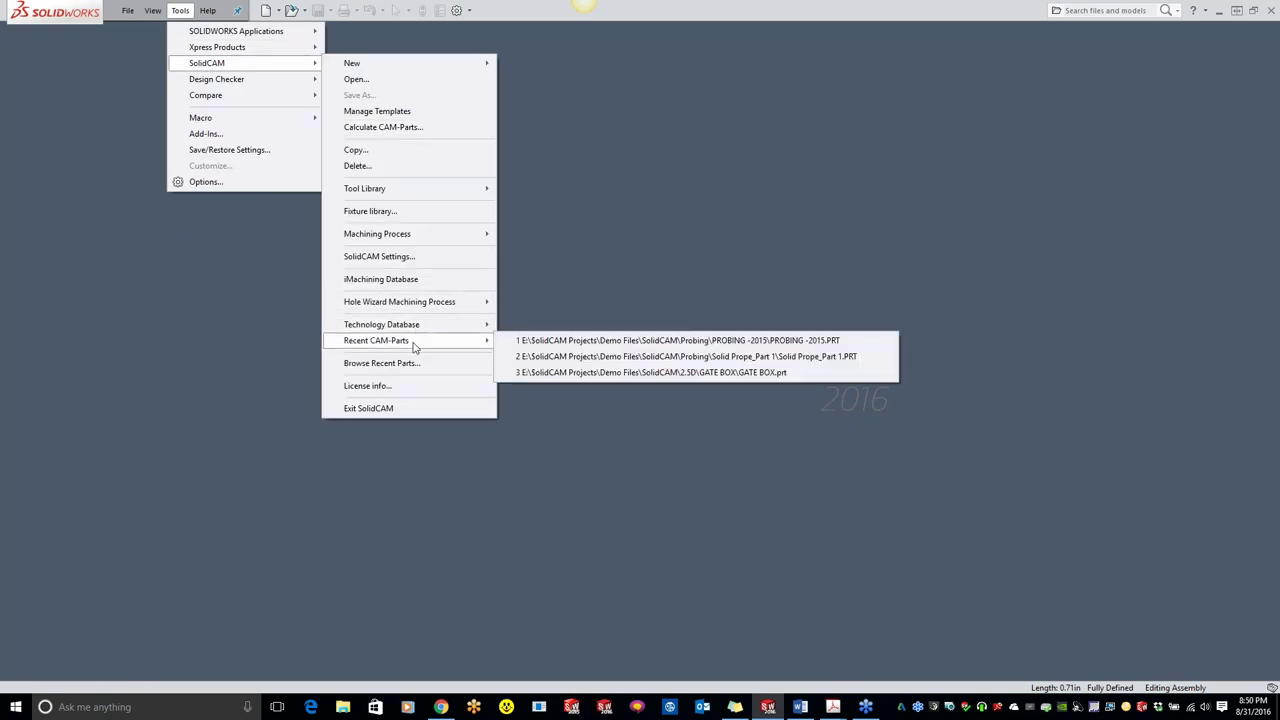
left_click(587, 358)
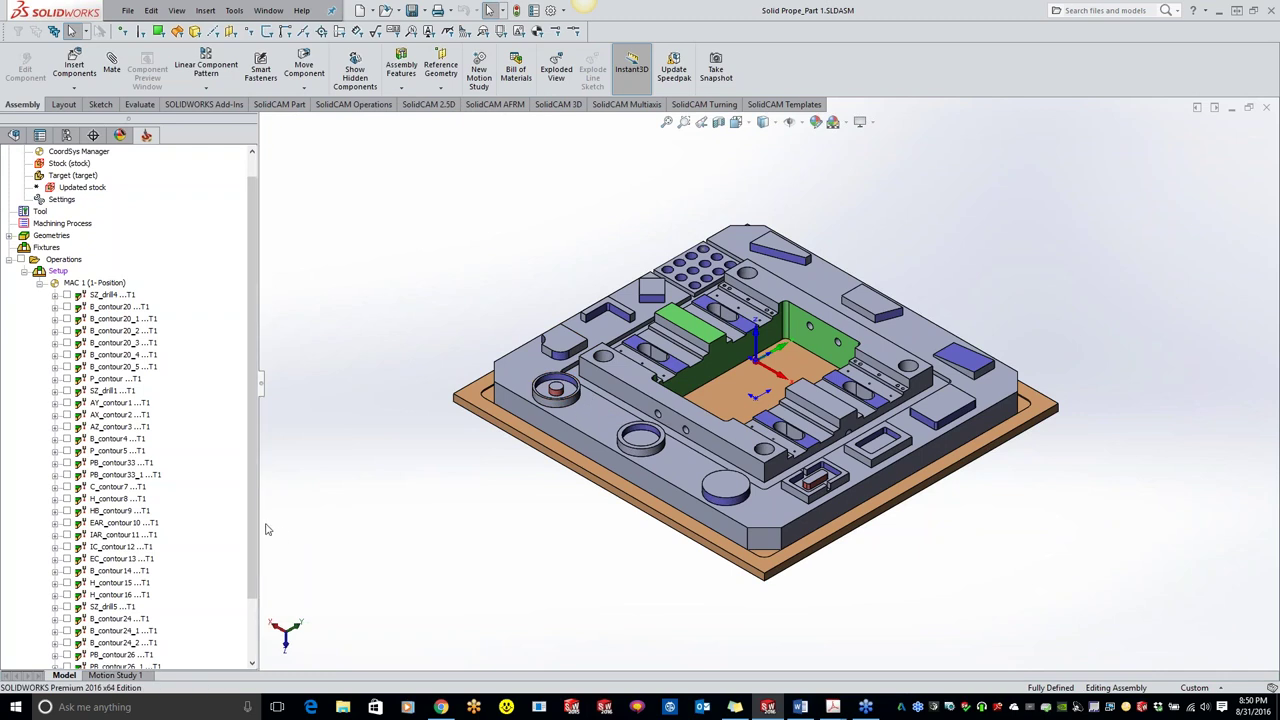
Widen the operations tree panel, then orbit and zoom to look down on the plate's top
left_click_drag(261, 529, 314, 530)
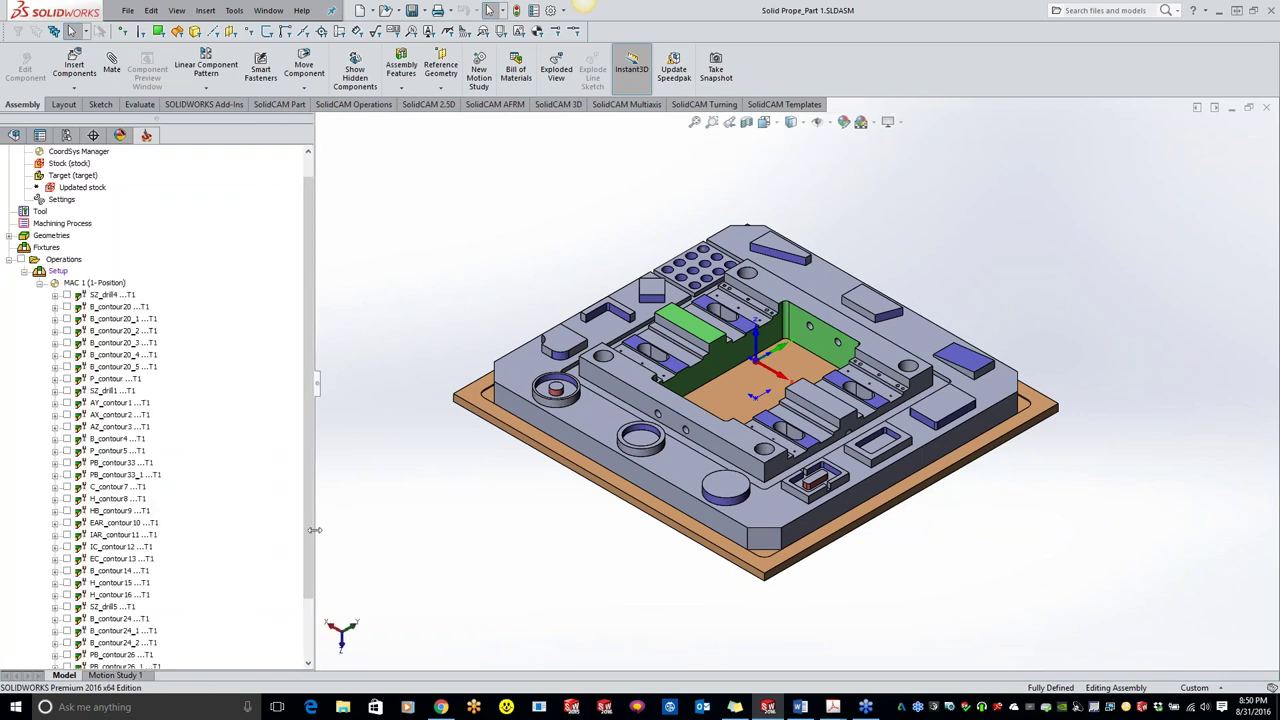
middle_click_drag(930, 560, 700, 470)
scroll(641, 437, "down", 3)
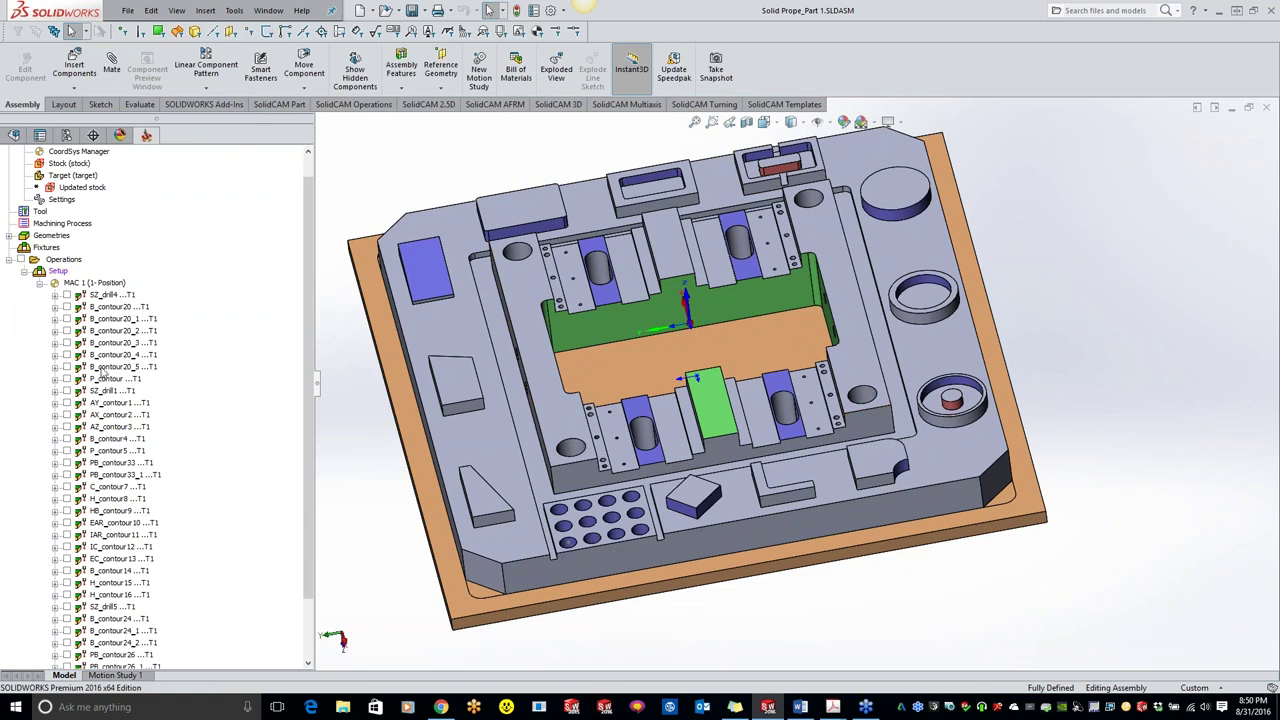
right_click(64, 260)
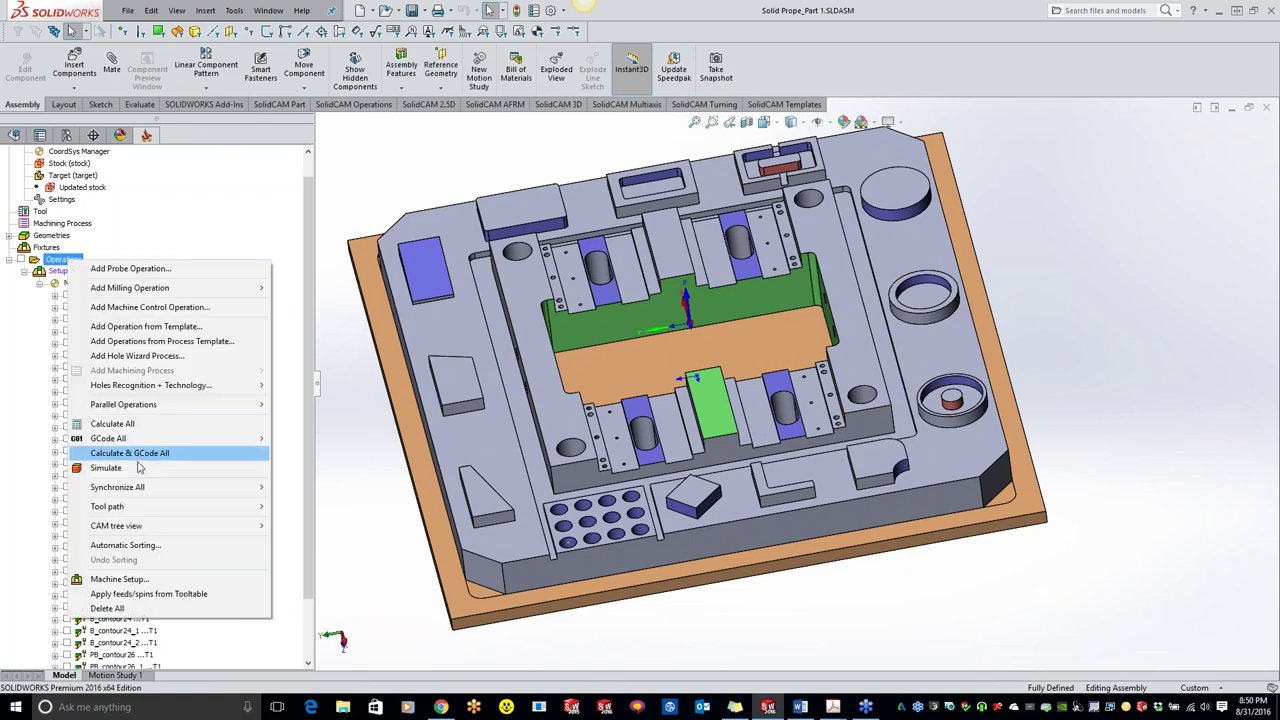
left_click(105, 467)
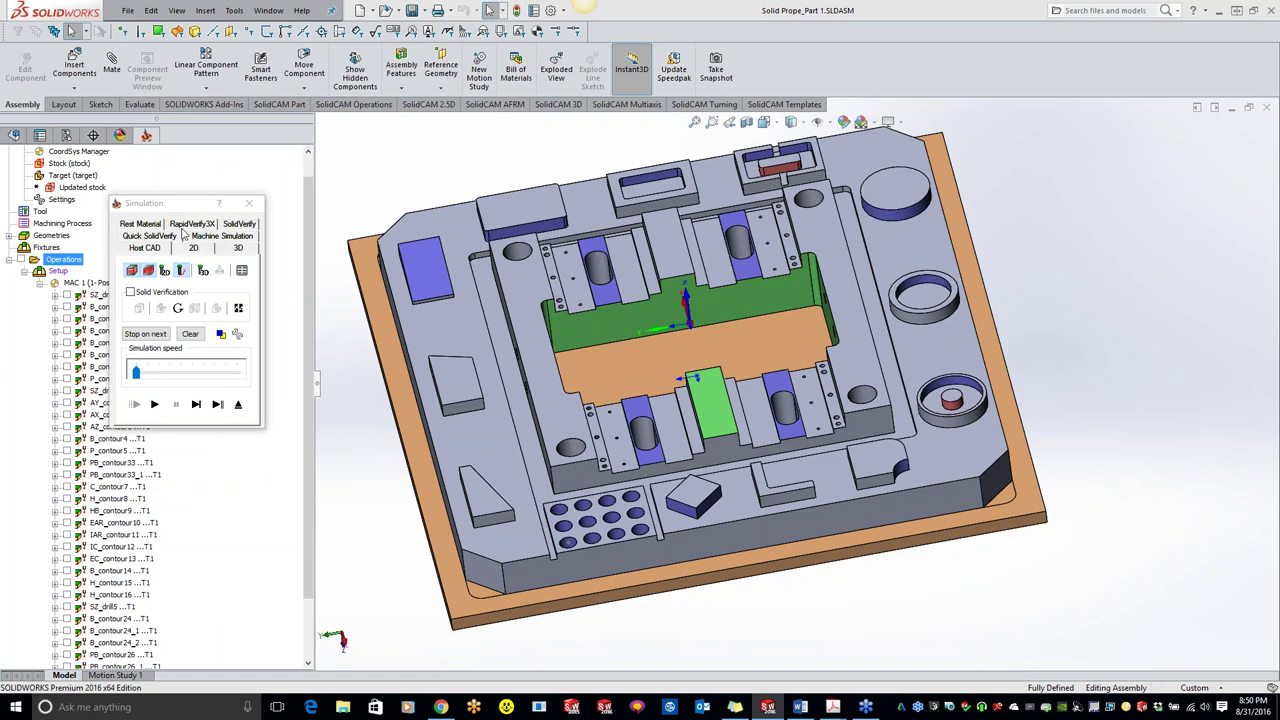
left_click(201, 237)
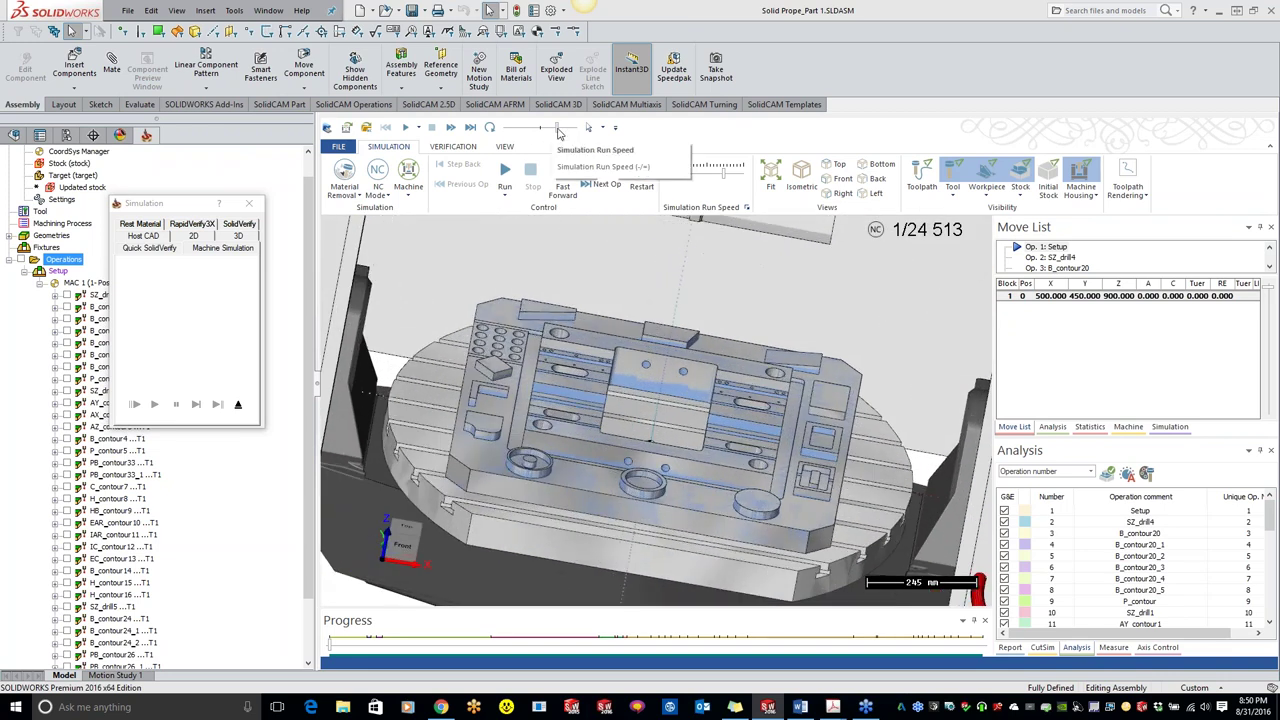
left_click_drag(556, 129, 548, 133)
left_click(508, 170)
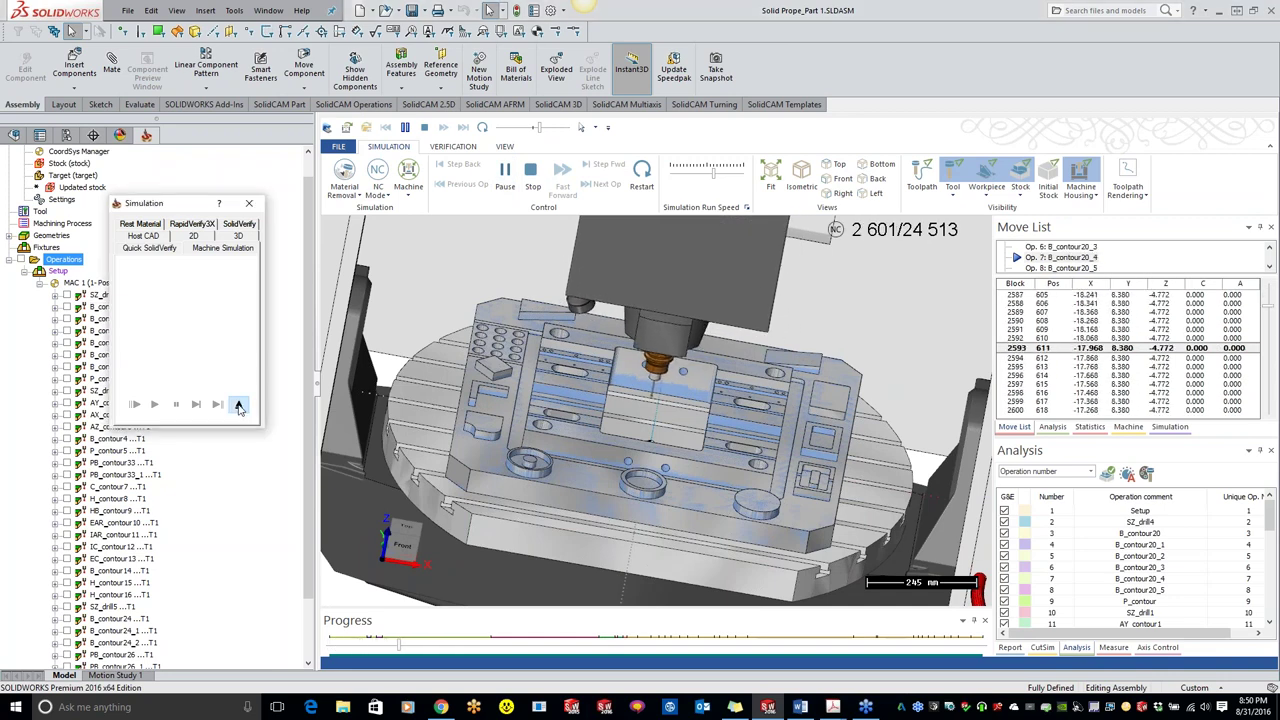
left_click(249, 203)
Synchronize the CAM-Part with the model and check its synchronization
scroll(306, 327, "up", 1)
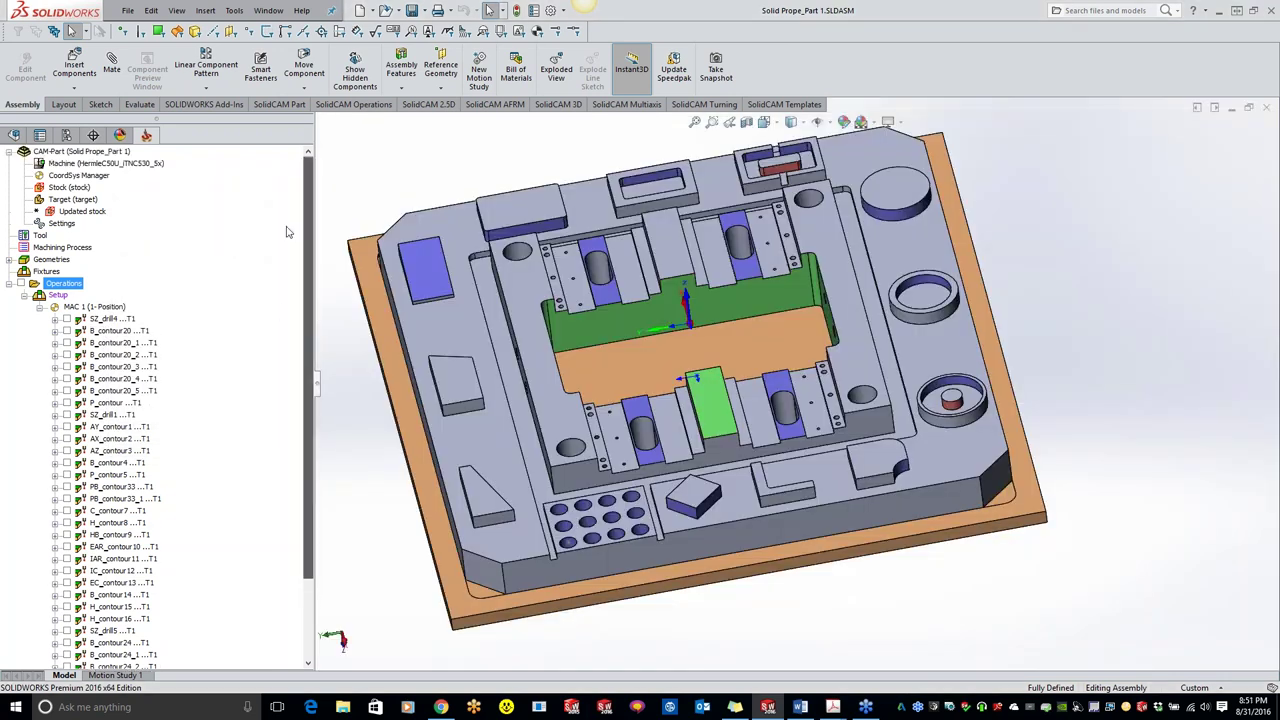
right_click(90, 152)
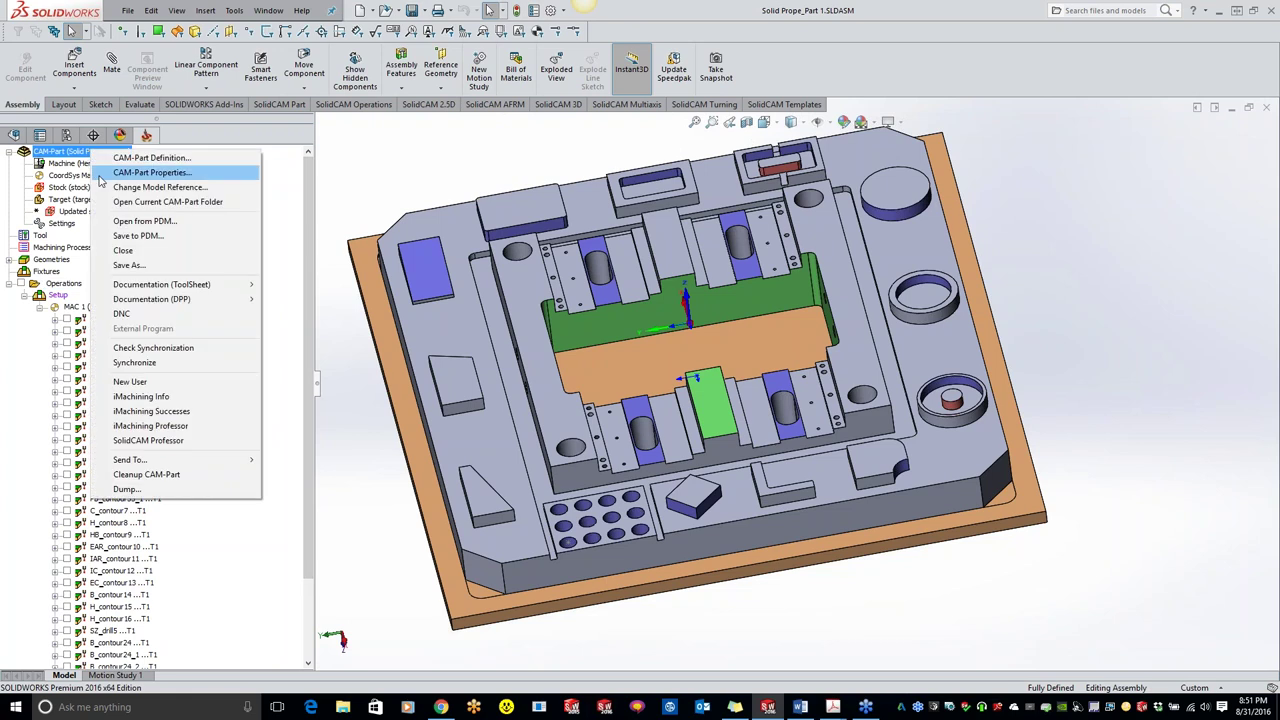
left_click(161, 359)
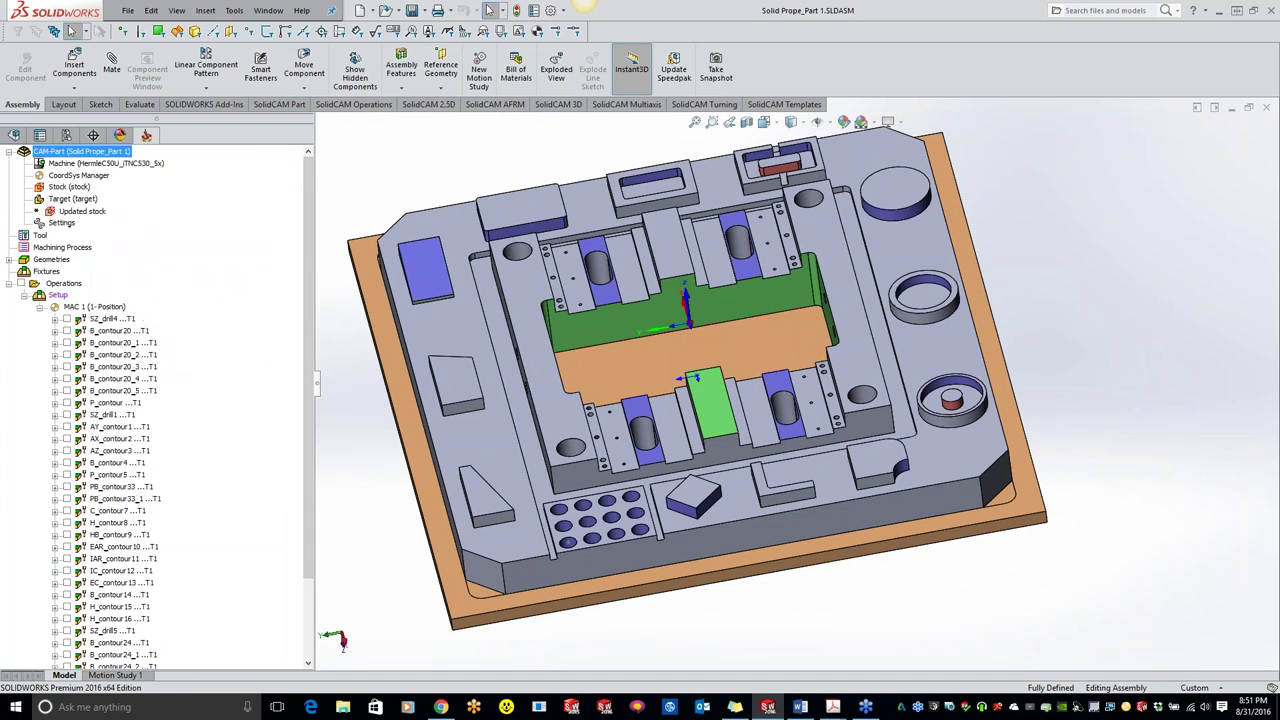
right_click(85, 153)
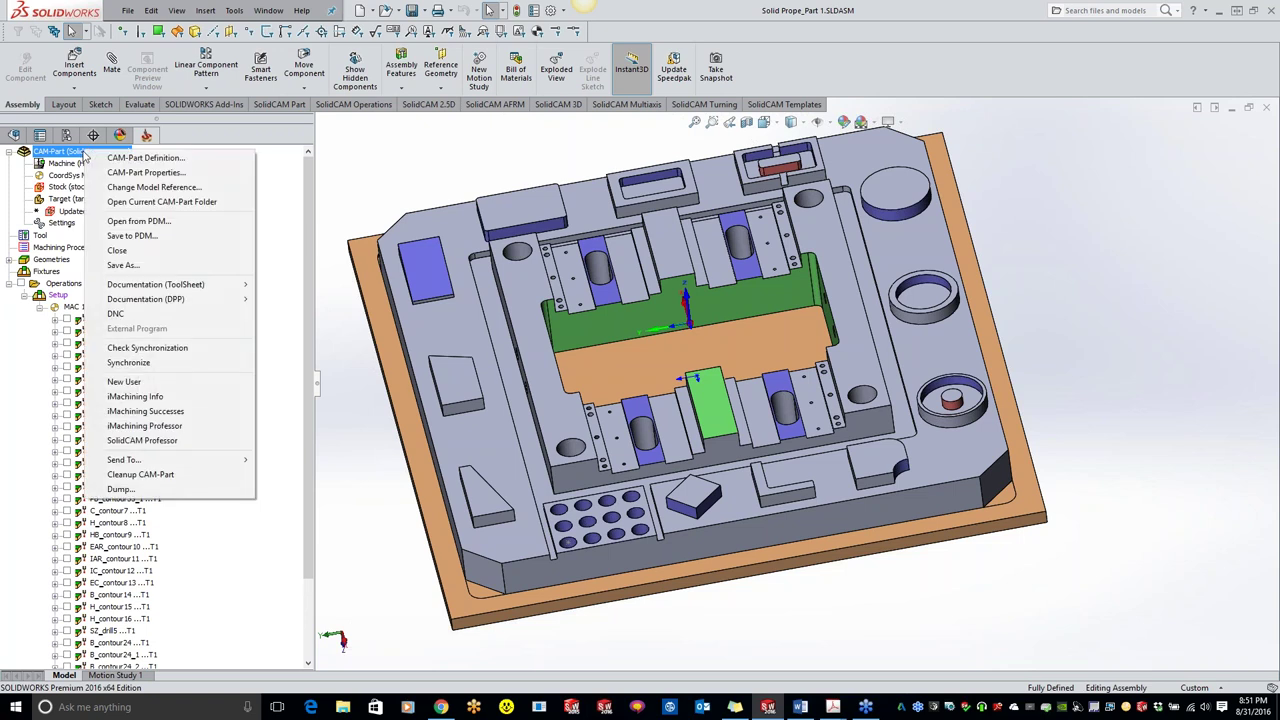
left_click(180, 349)
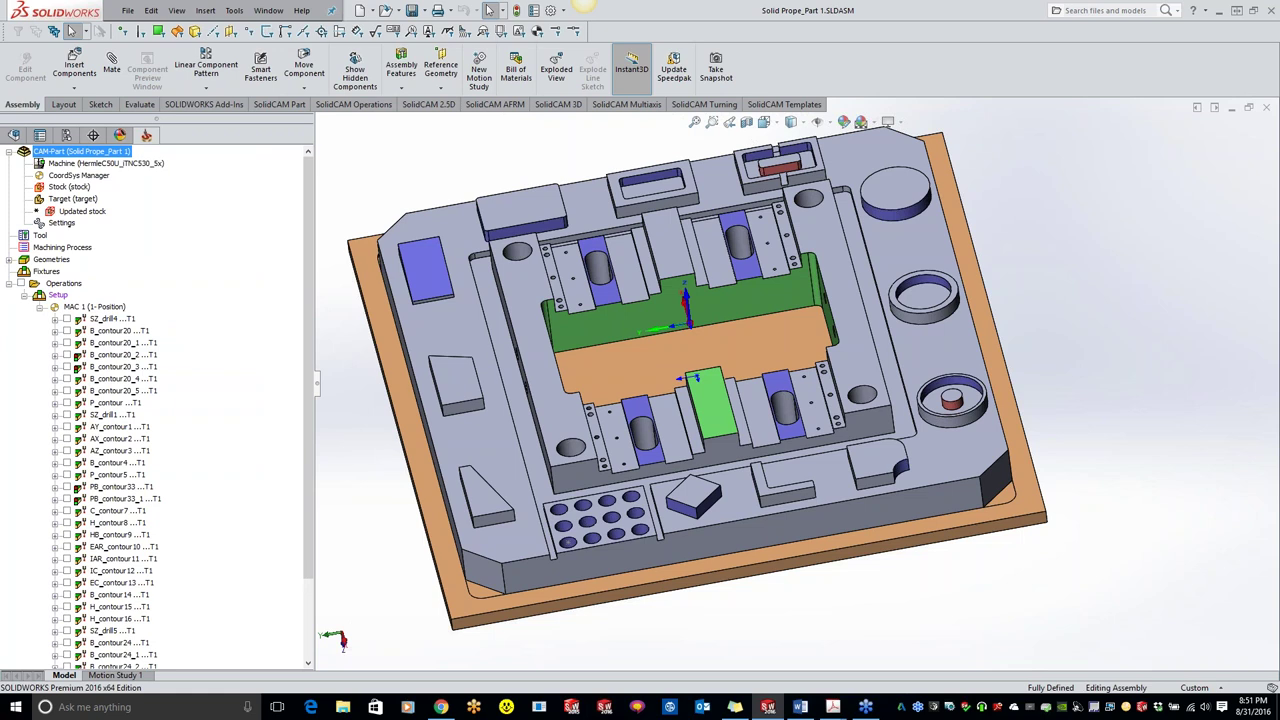
right_click(112, 151)
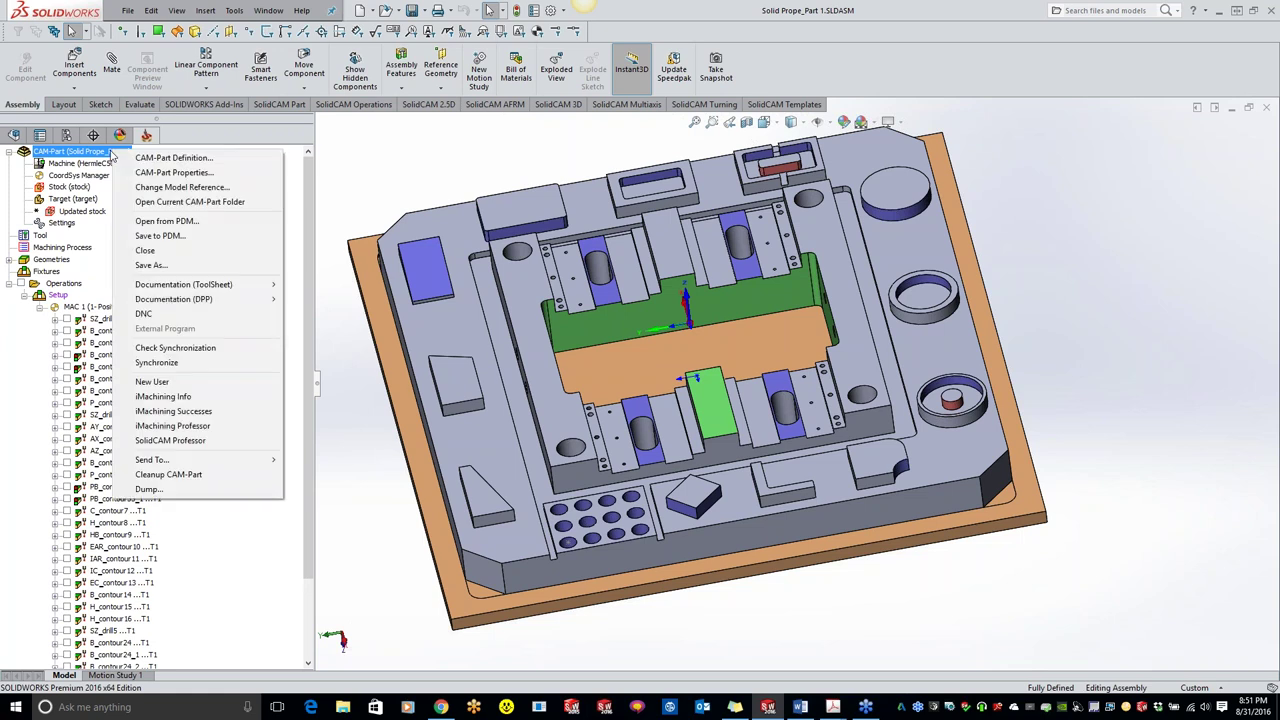
left_click(176, 363)
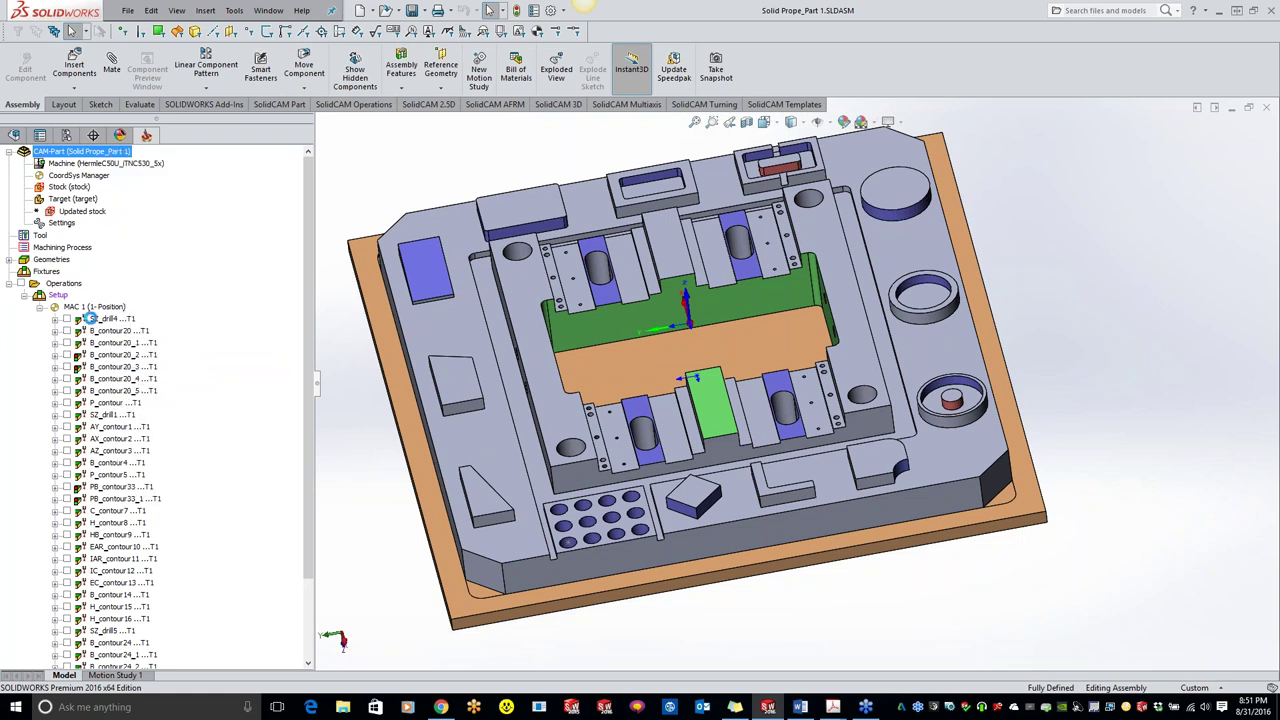
Run Synchronize & Calculate All on the operations and confirm with Yes
right_click(74, 289)
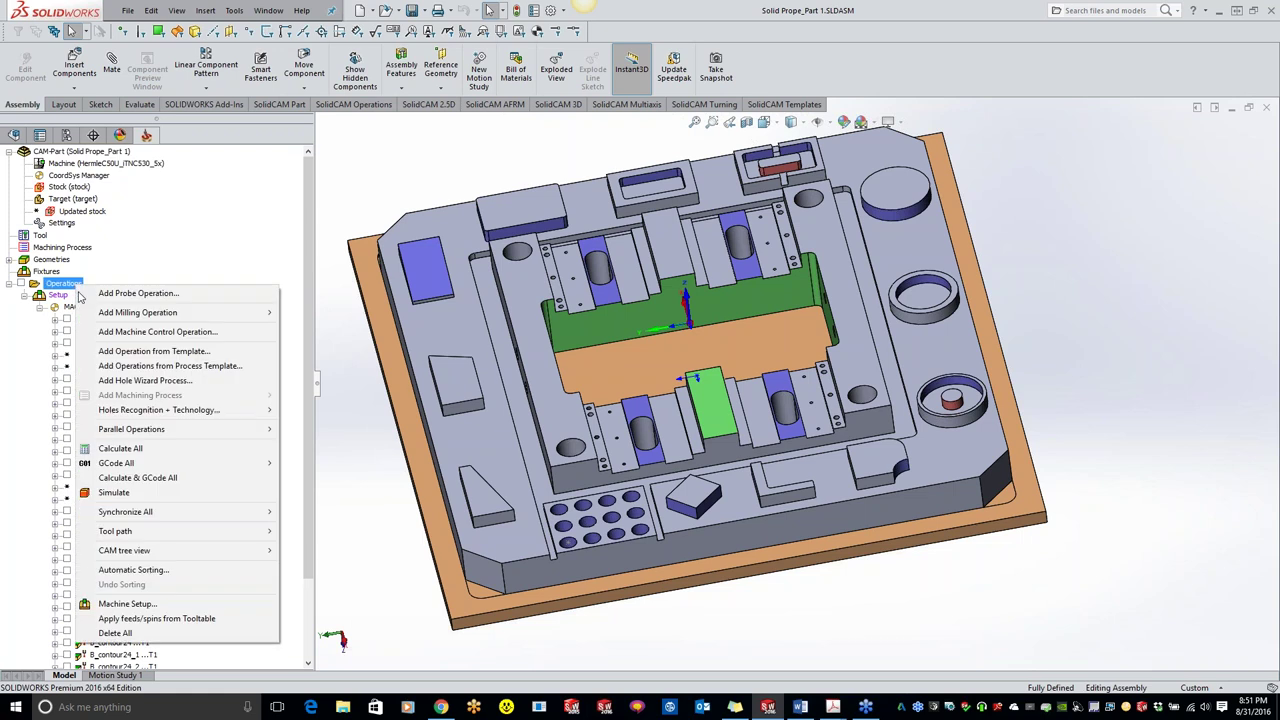
mouse_move(181, 514)
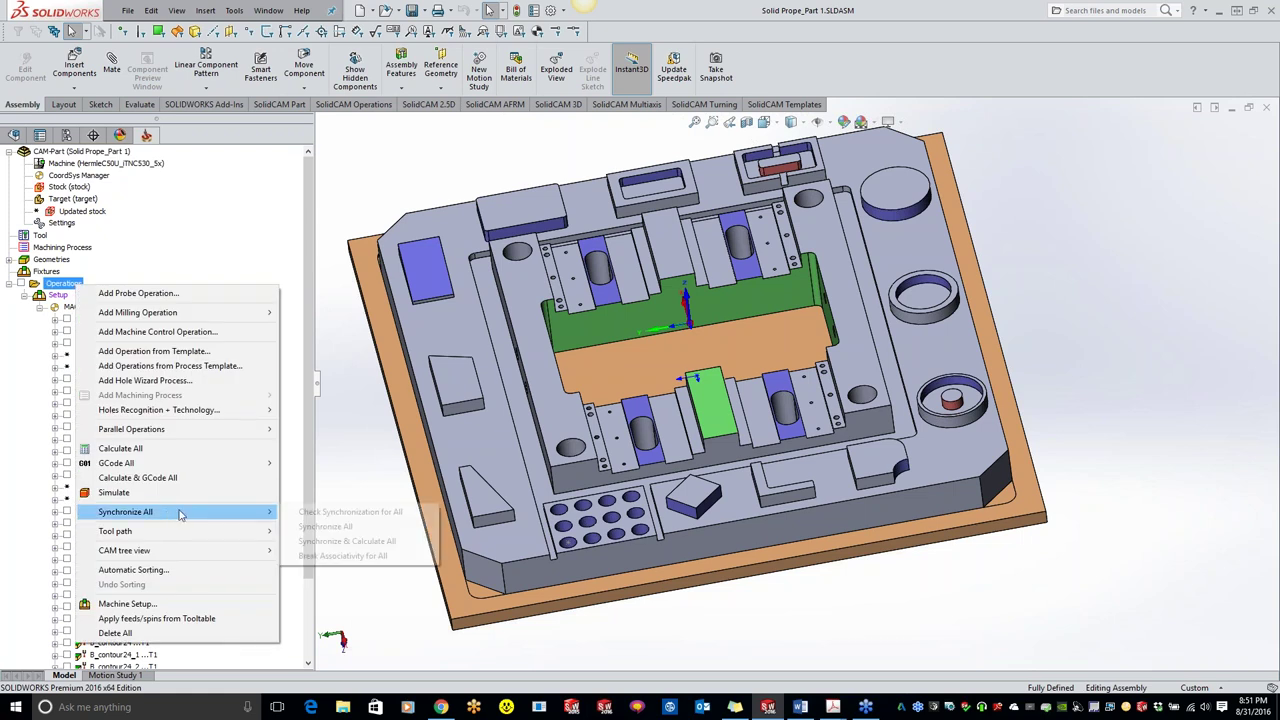
left_click(345, 541)
left_click(586, 370)
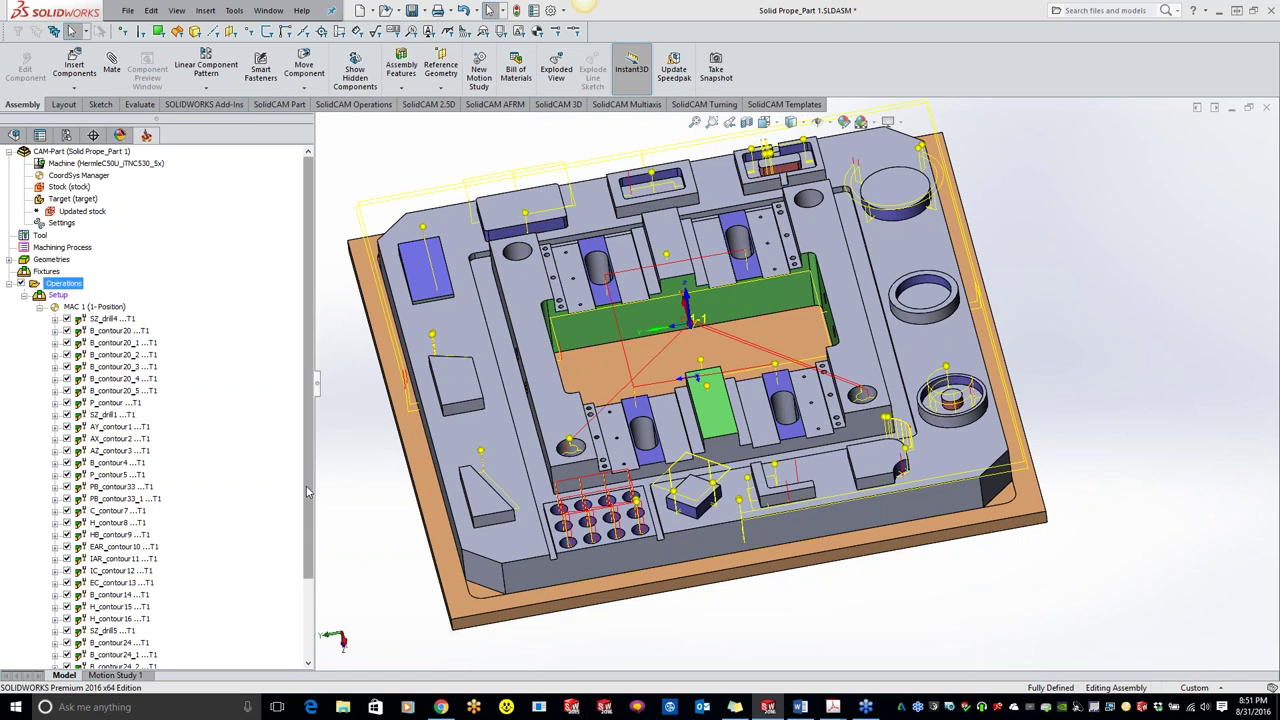
Launch Machine Simulation for all operations and tilt the view down onto the table
right_click(81, 287)
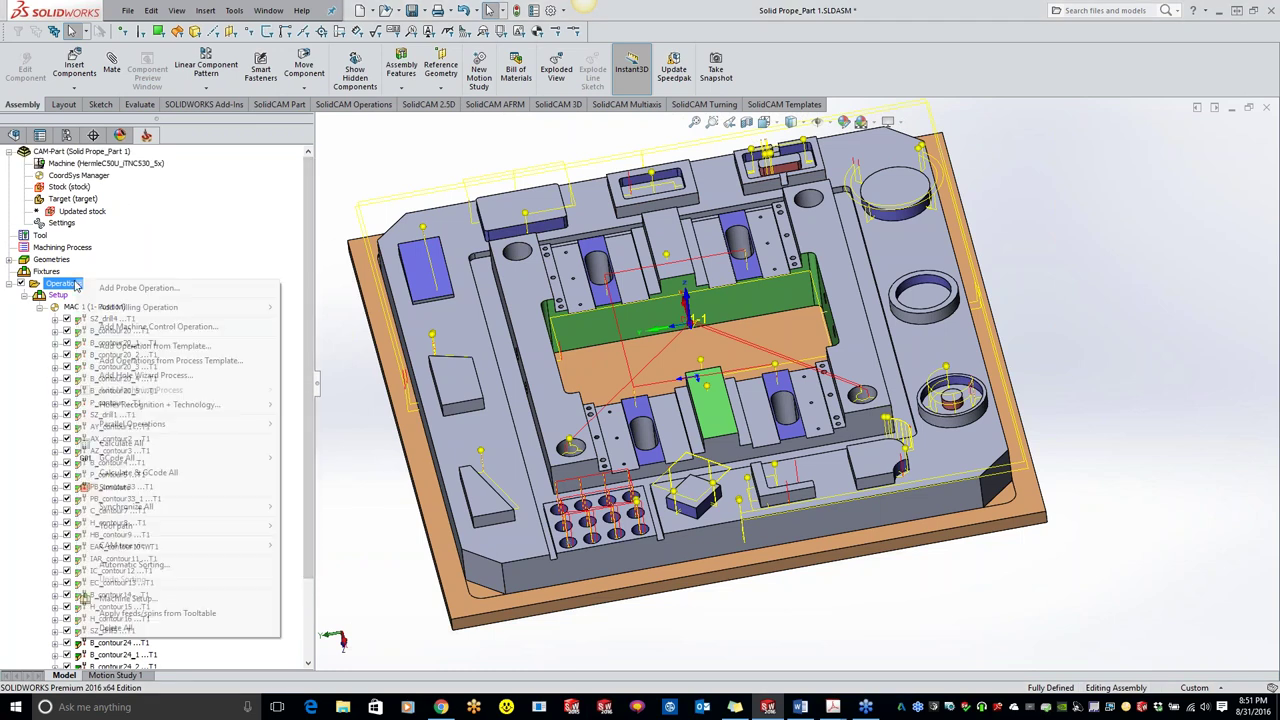
left_click(115, 487)
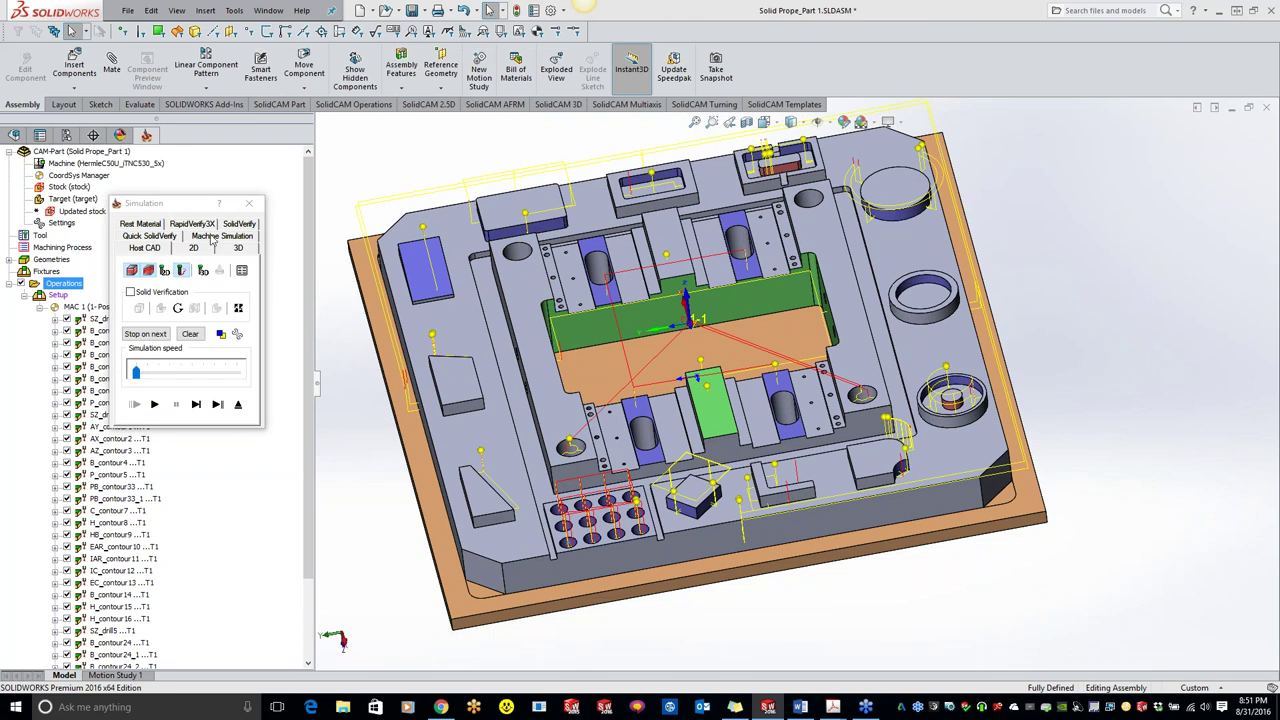
left_click(212, 236)
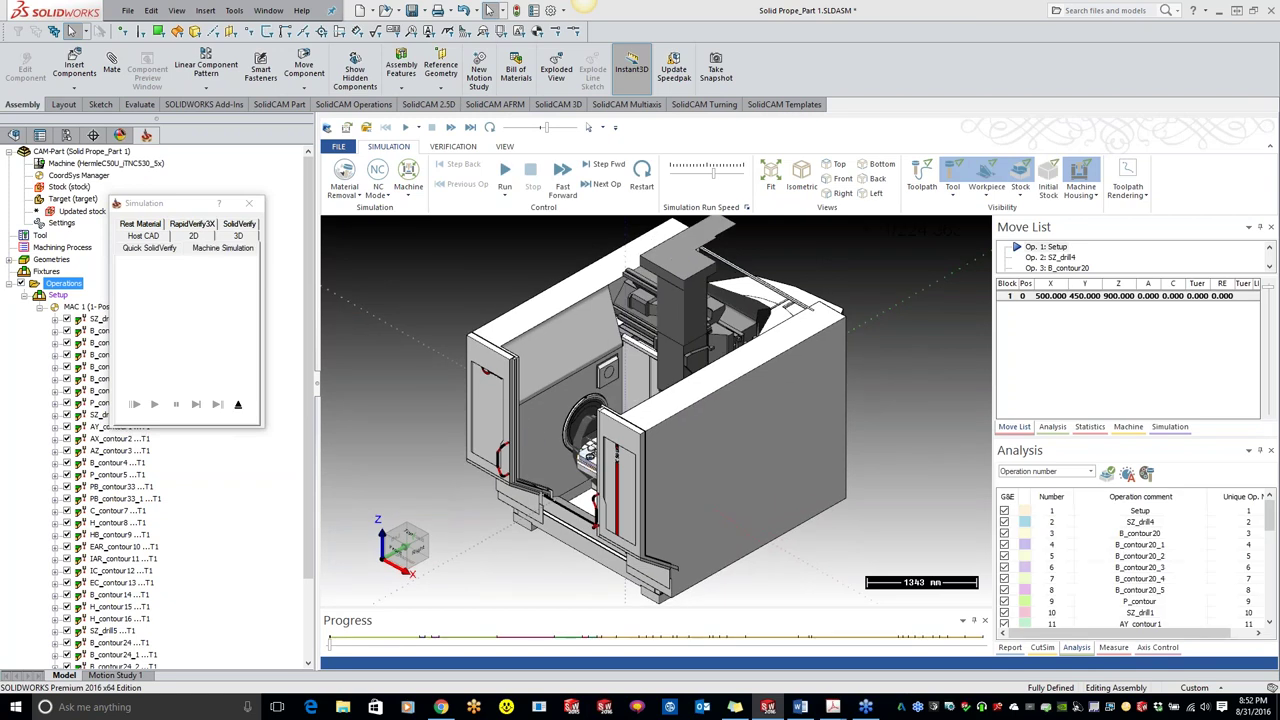
scroll(572, 440, "up", 10)
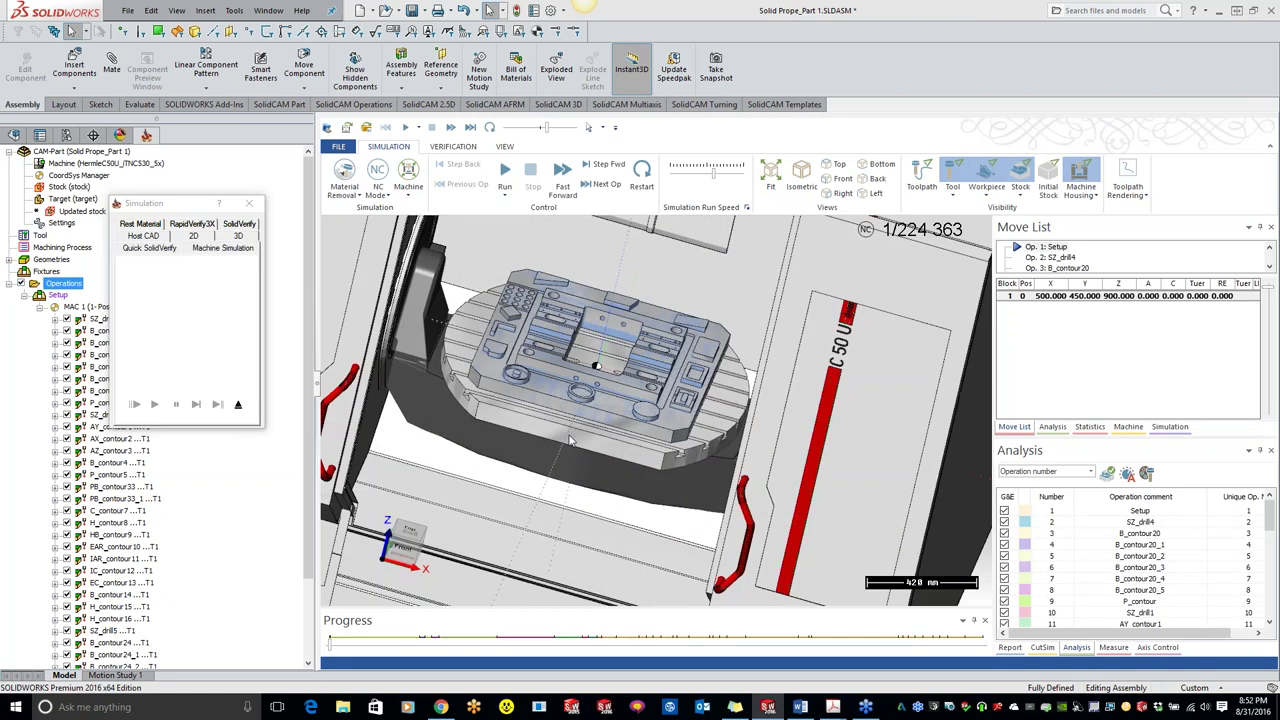
scroll(572, 440, "up", 8)
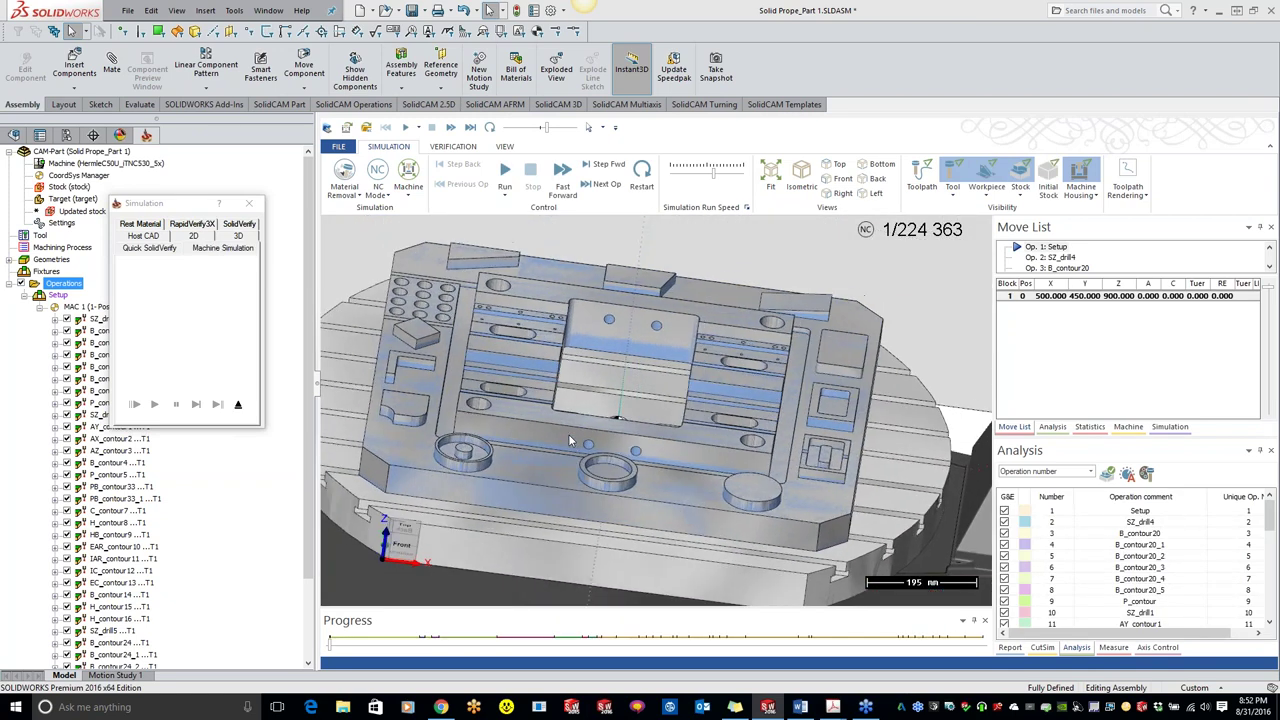
left_click_drag(570, 440, 578, 337)
Run the machine simulation and push the speed slider up for faster playback
left_click(506, 175)
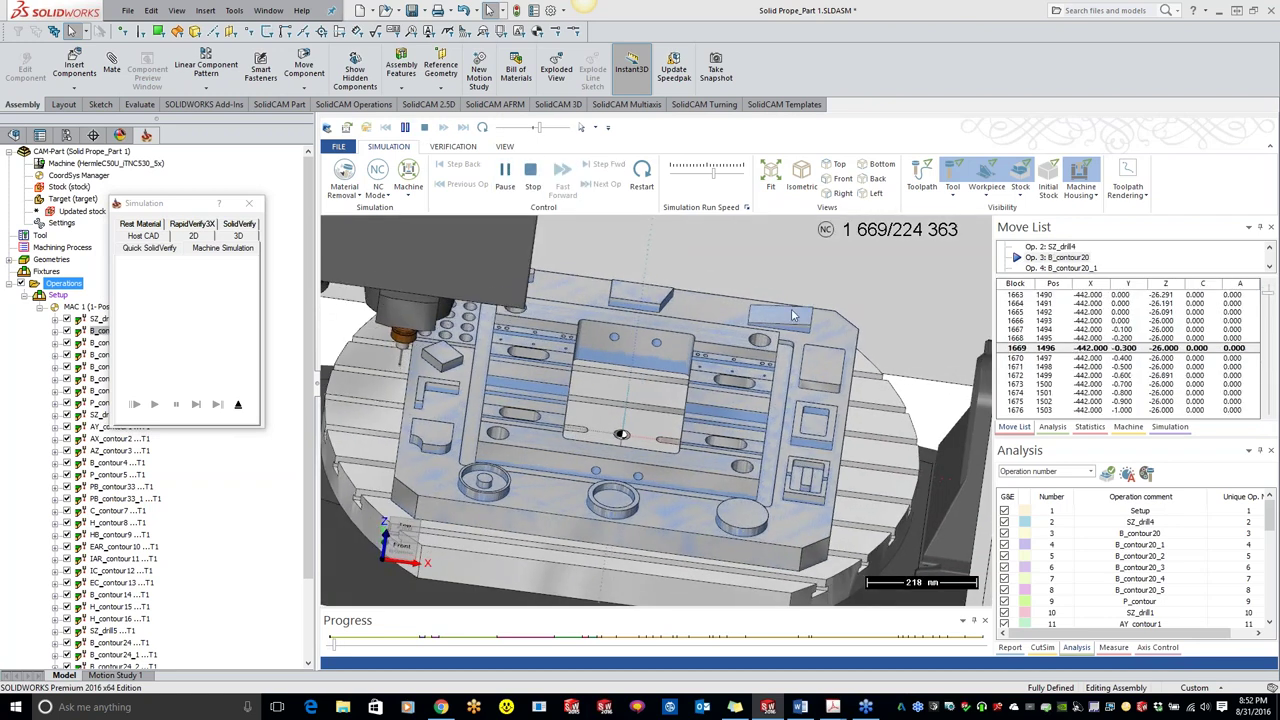
scroll(792, 316, "down", 6)
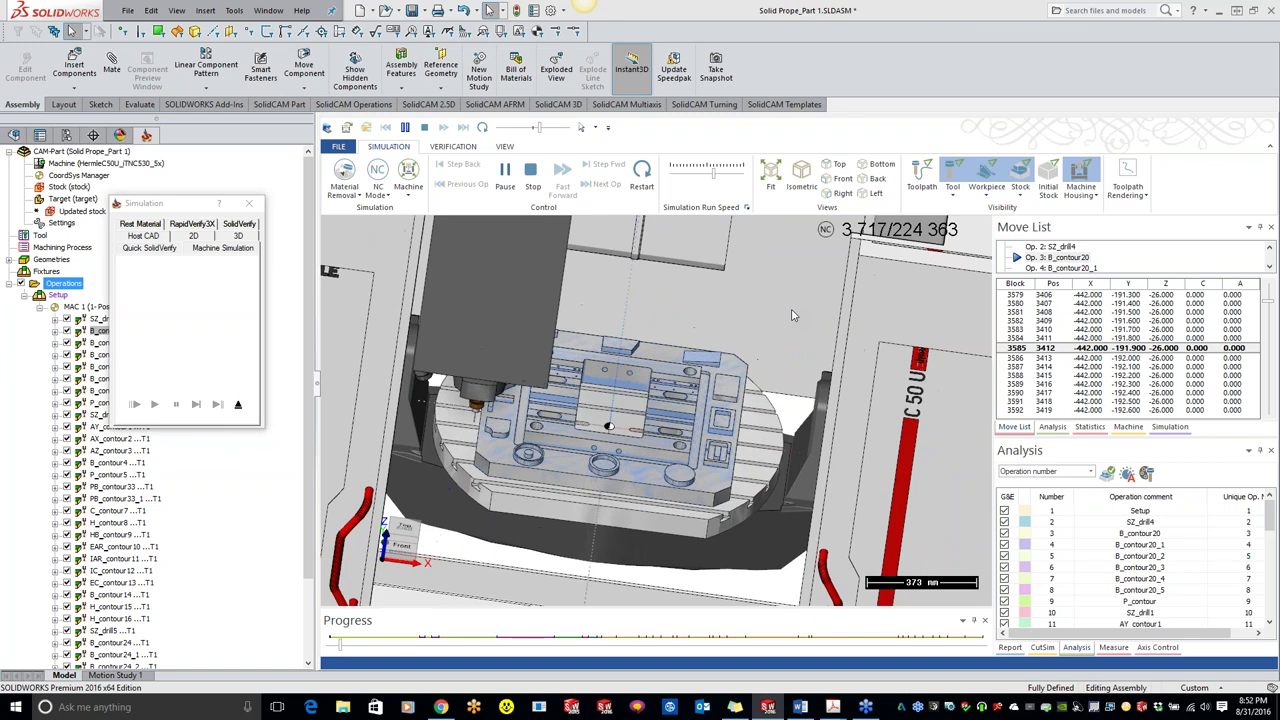
left_click(547, 128)
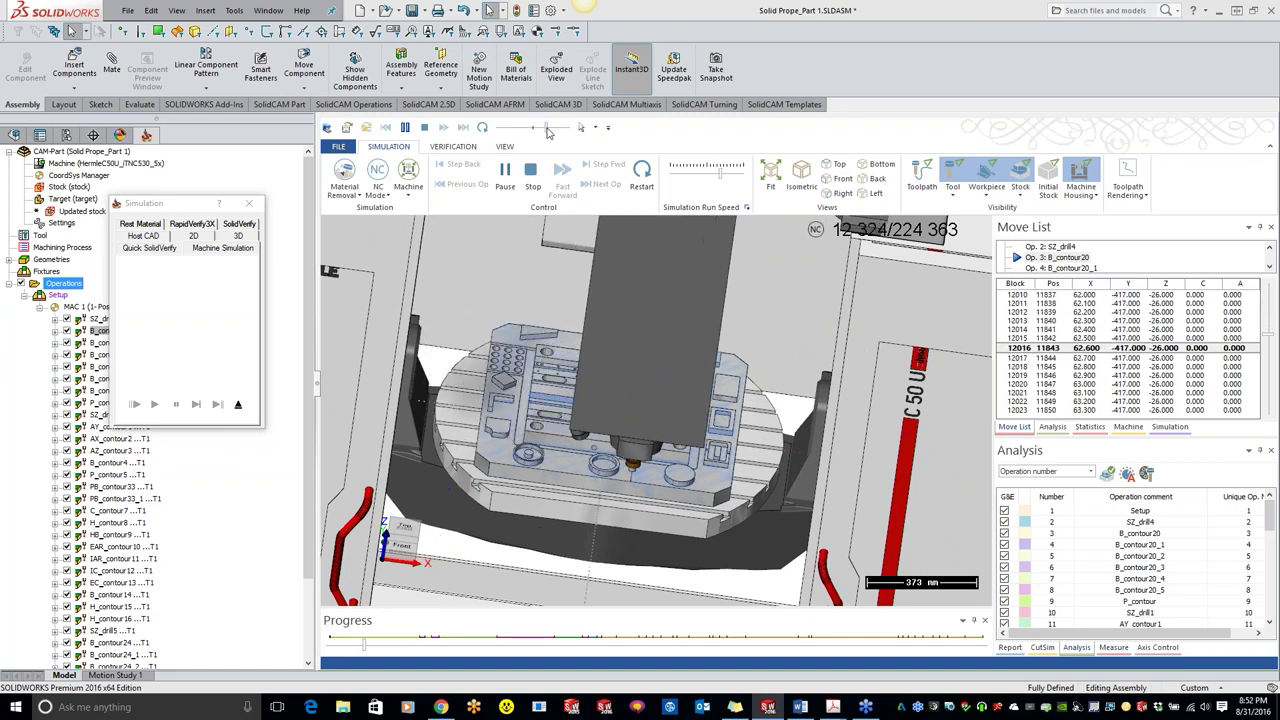
left_click_drag(547, 128, 555, 131)
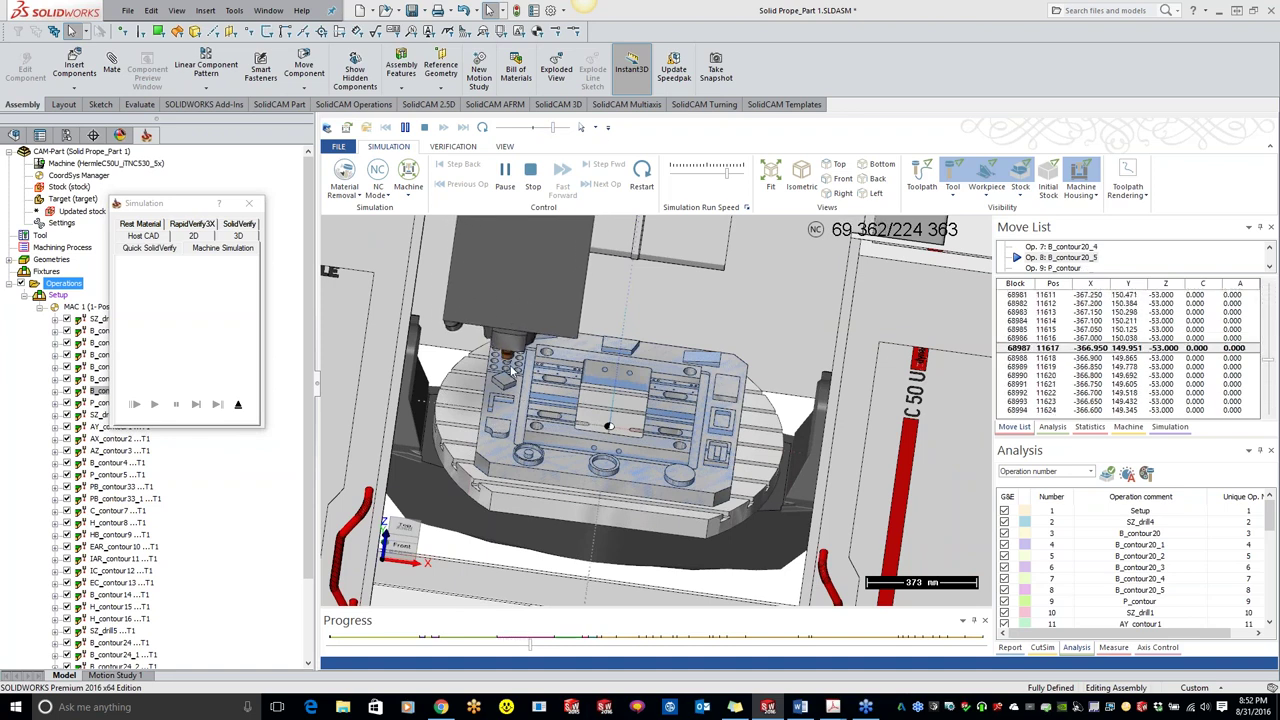
Move the simulation panel aside, let all 224363 blocks finish, then close Machine Simulation
left_click_drag(150, 203, 140, 47)
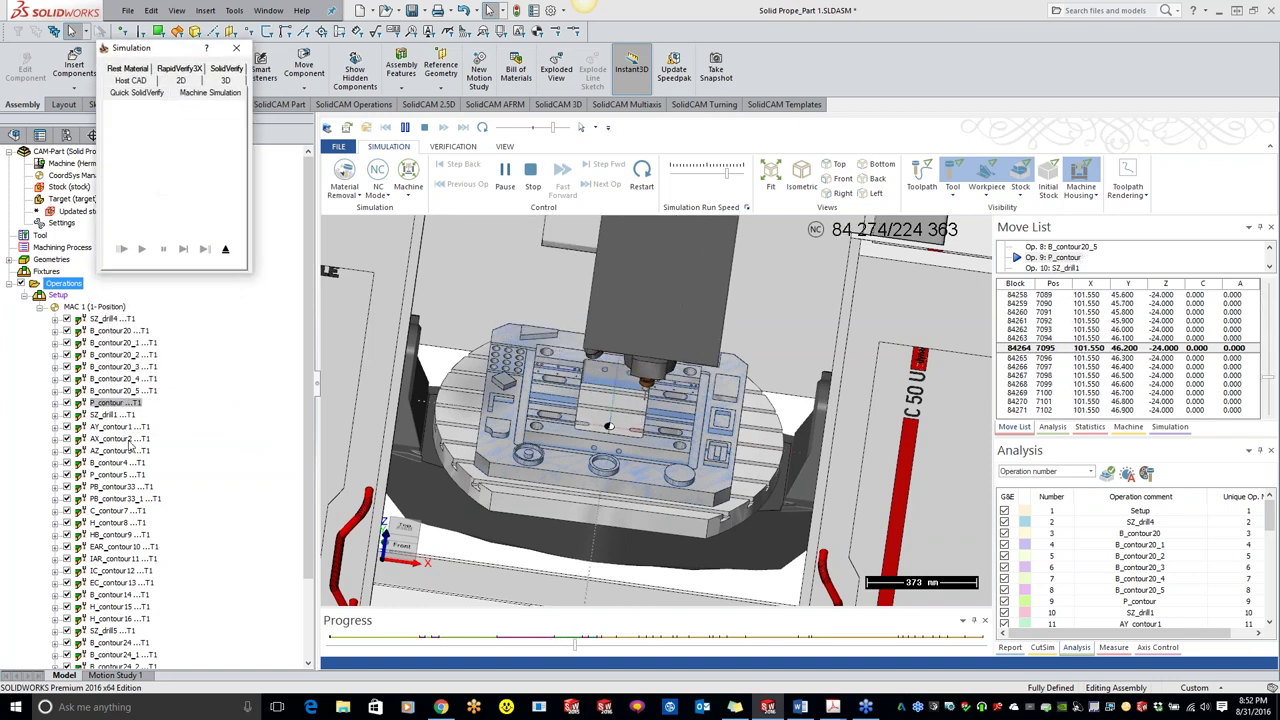
left_click(479, 479)
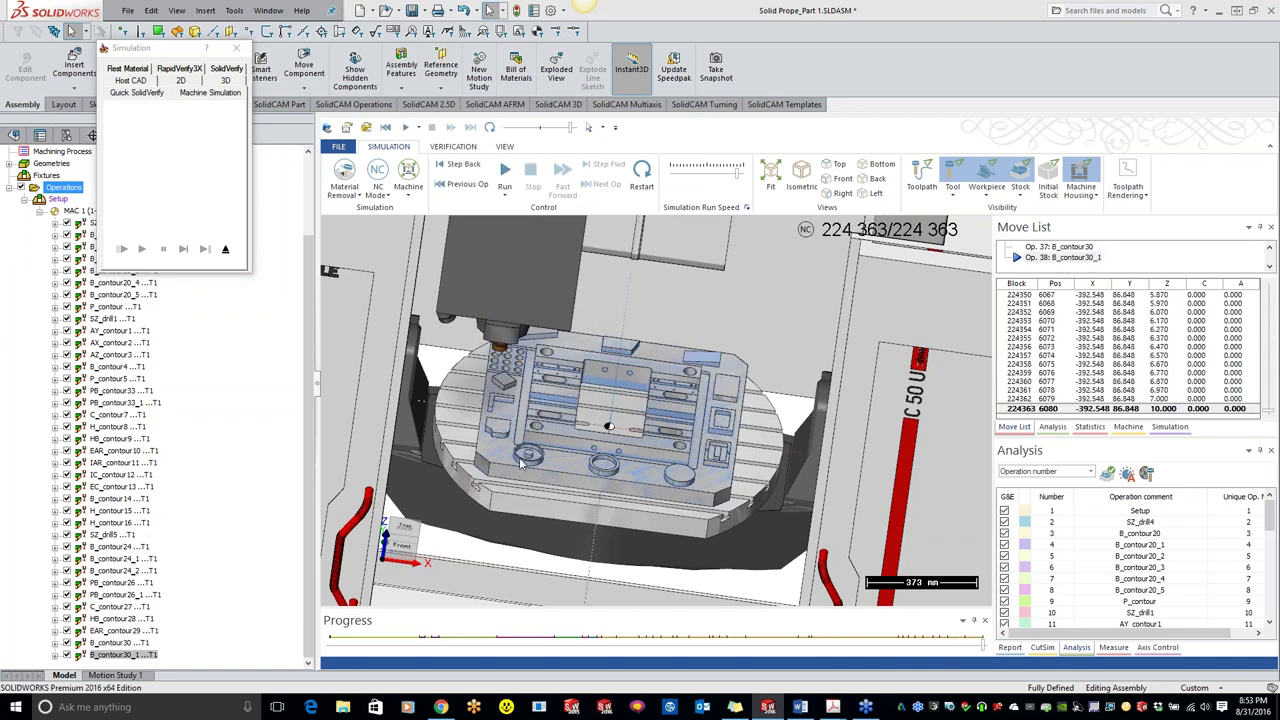
left_click(236, 50)
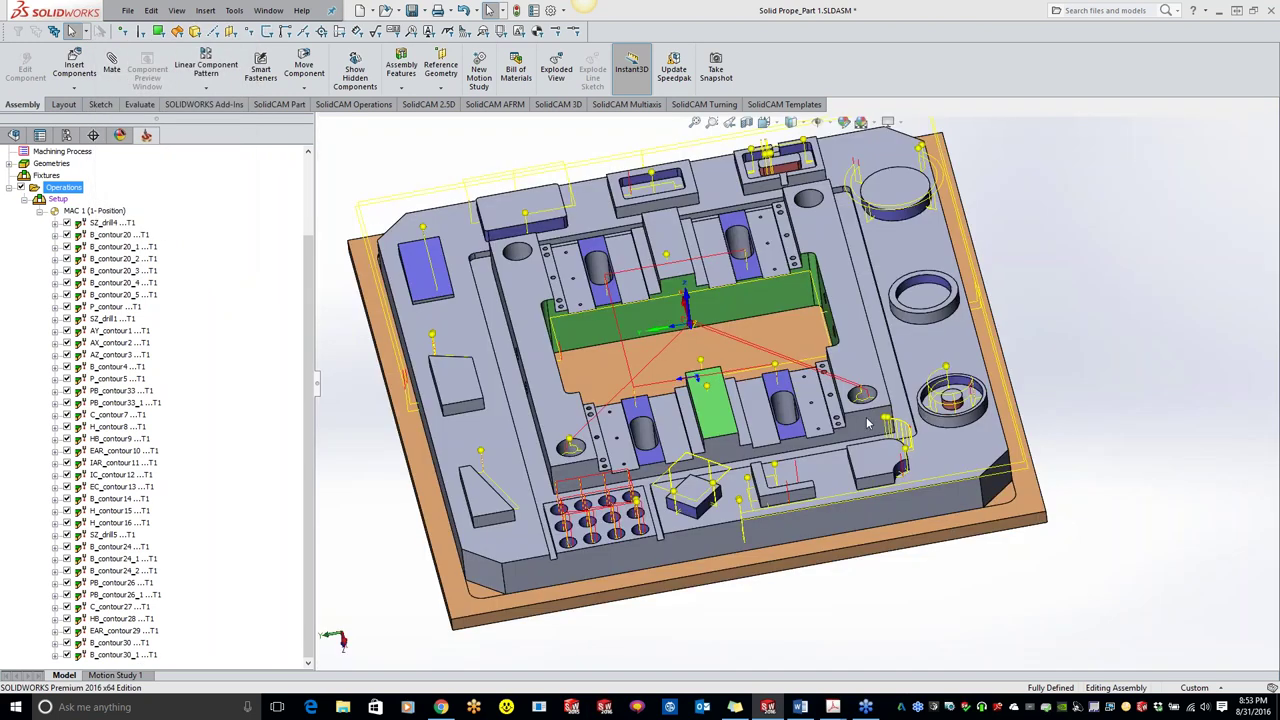
scroll(887, 458, "down", 8)
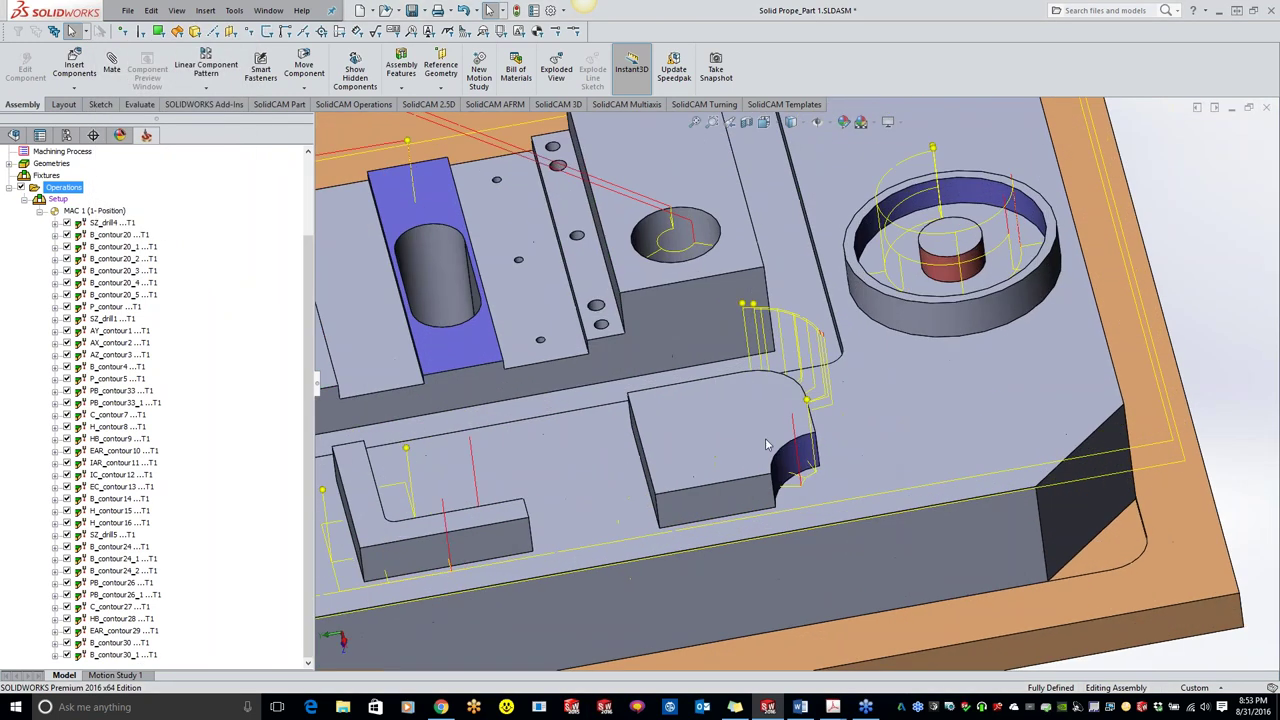
middle_click_drag(789, 373, 854, 391)
scroll(768, 468, "down", 5)
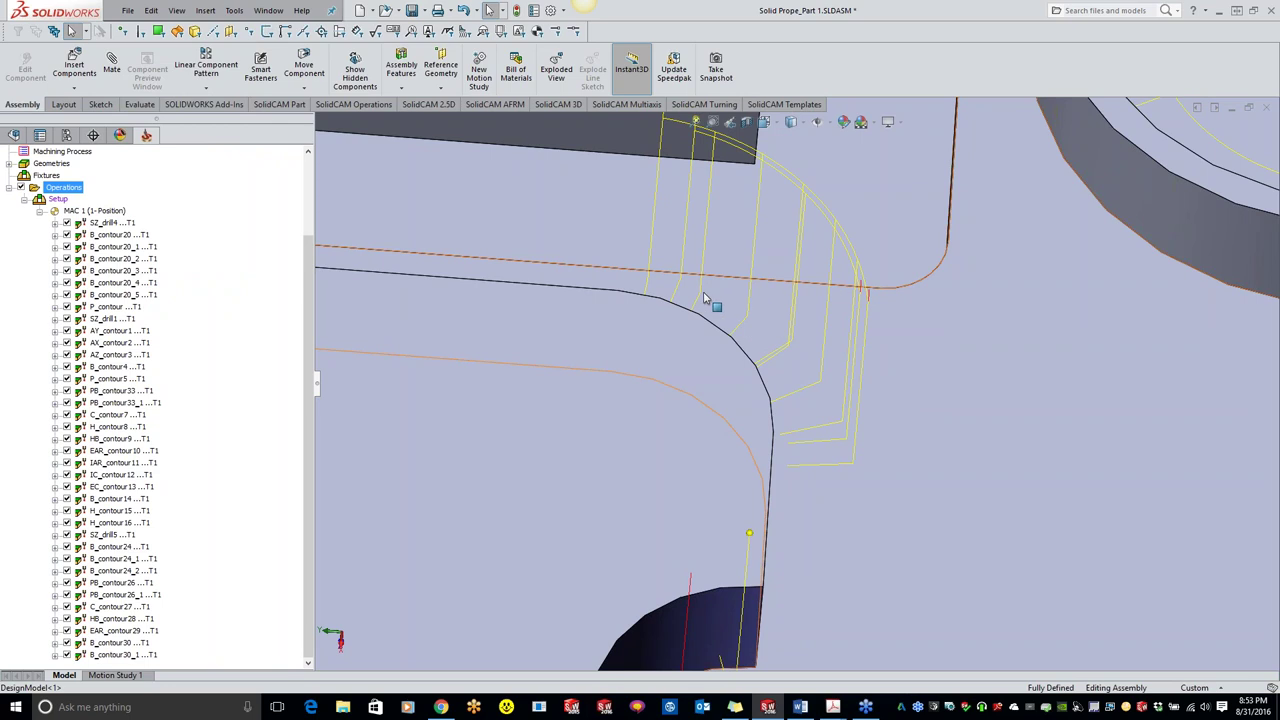
scroll(756, 314, "up", 2)
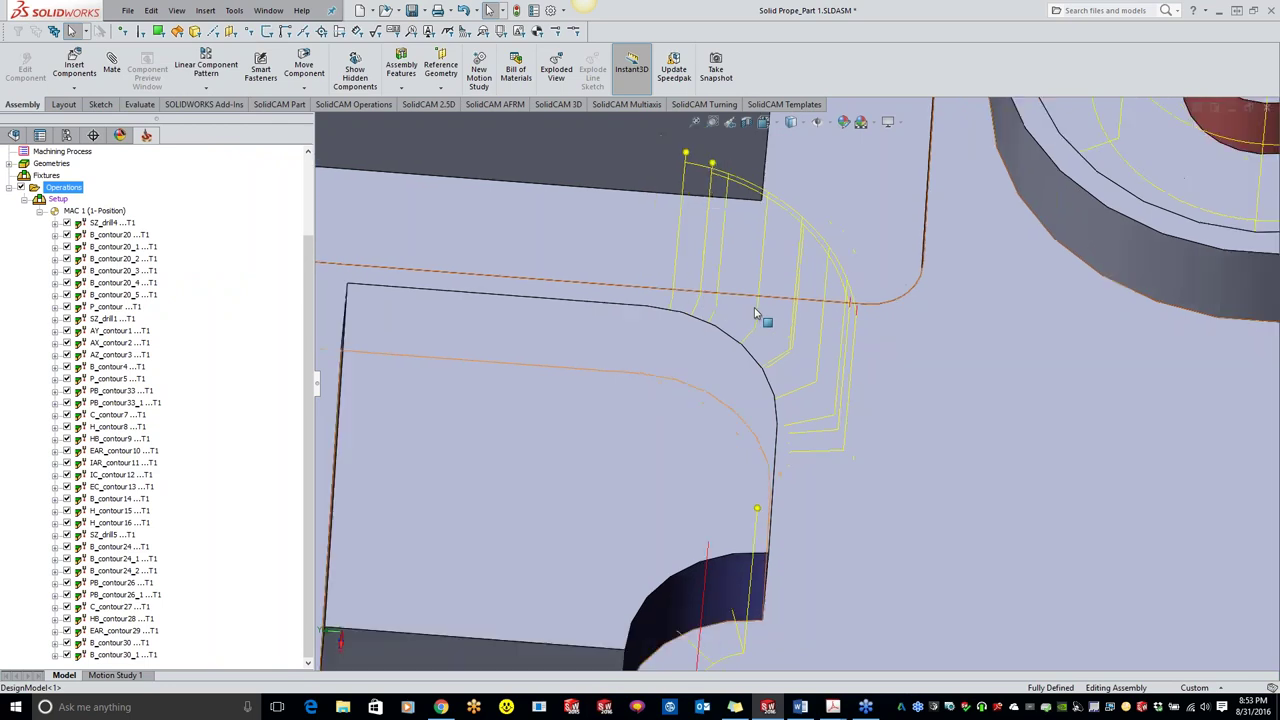
scroll(796, 384, "up", 4)
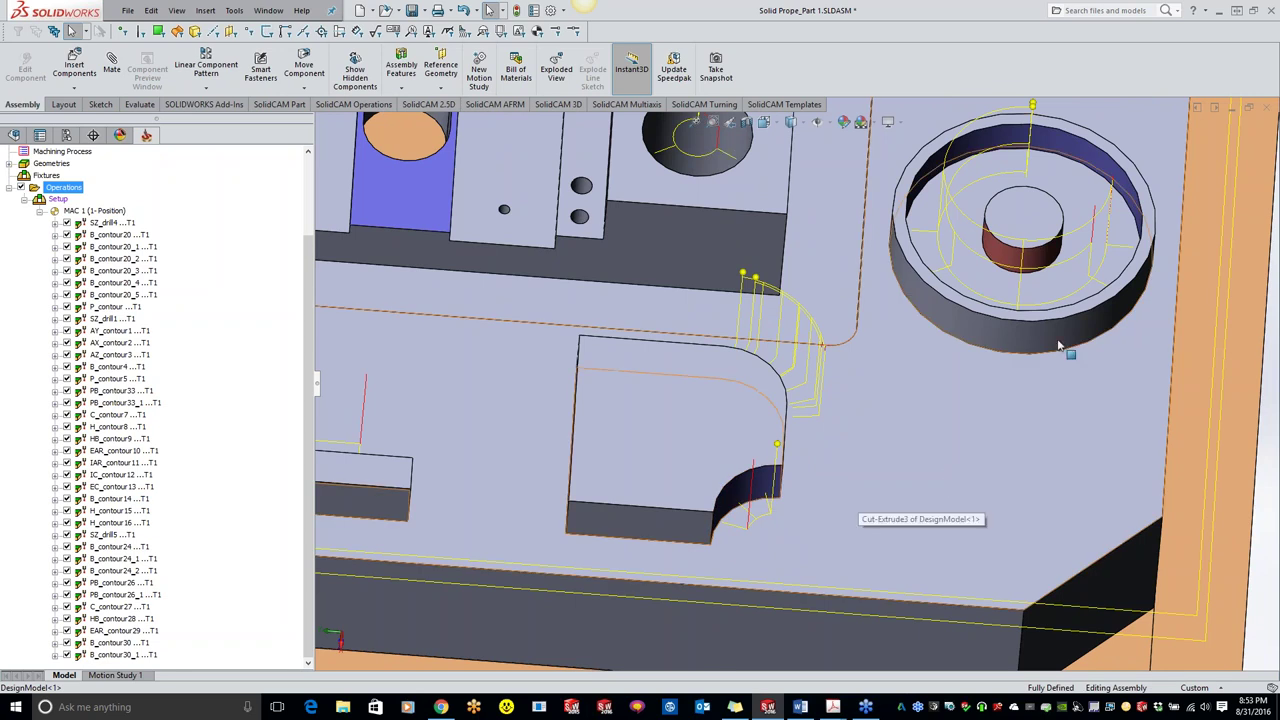
middle_click_drag(1058, 273, 1062, 163)
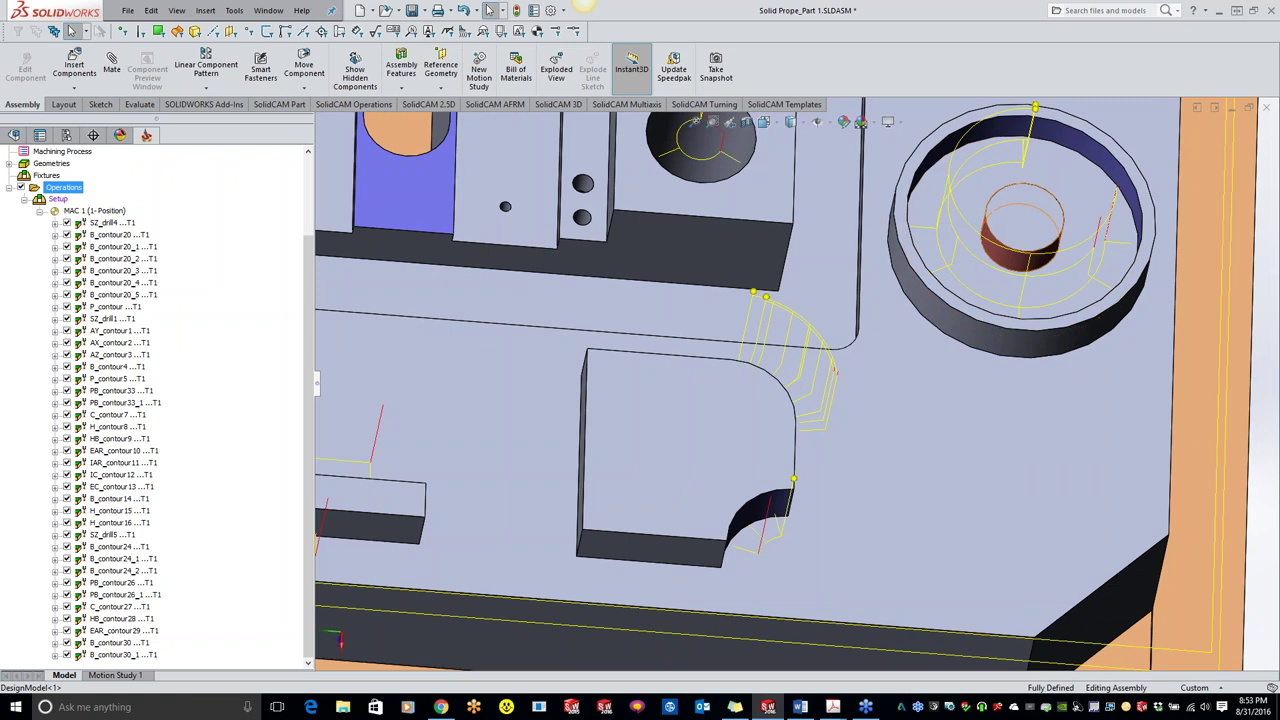
scroll(800, 380, "up", 3)
scroll(432, 462, "up", 3)
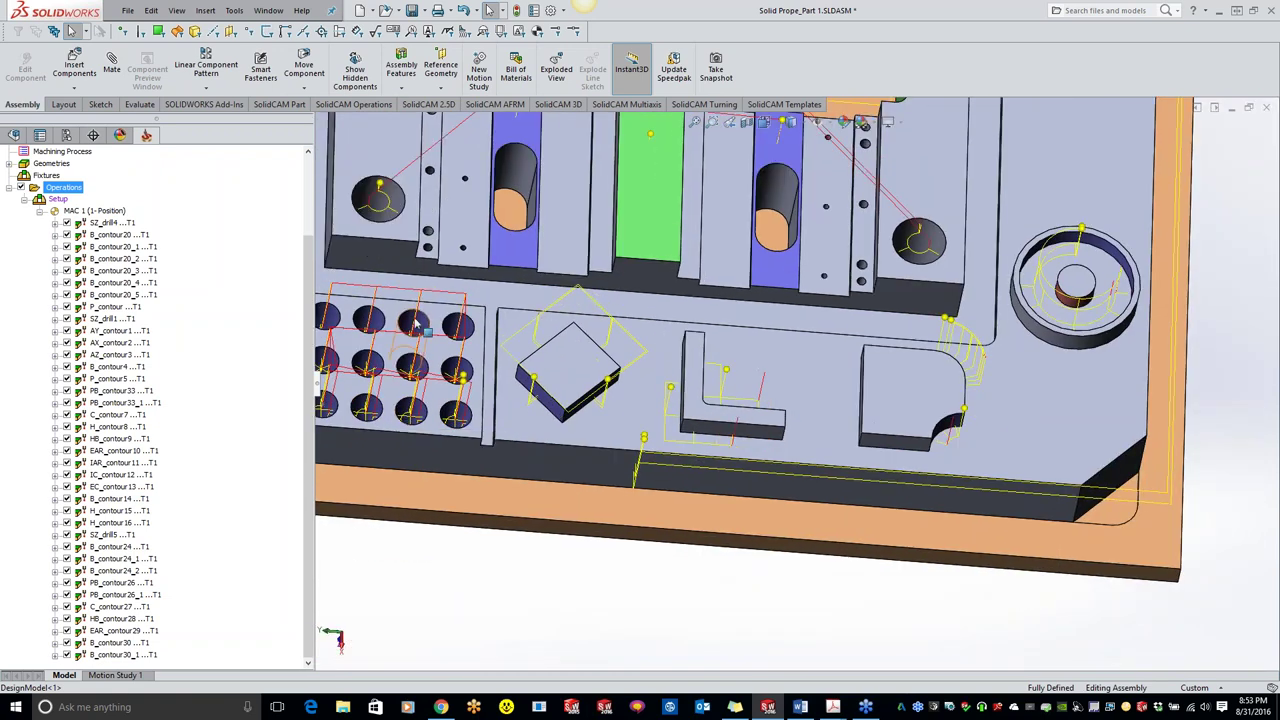
scroll(755, 370, "up", 1)
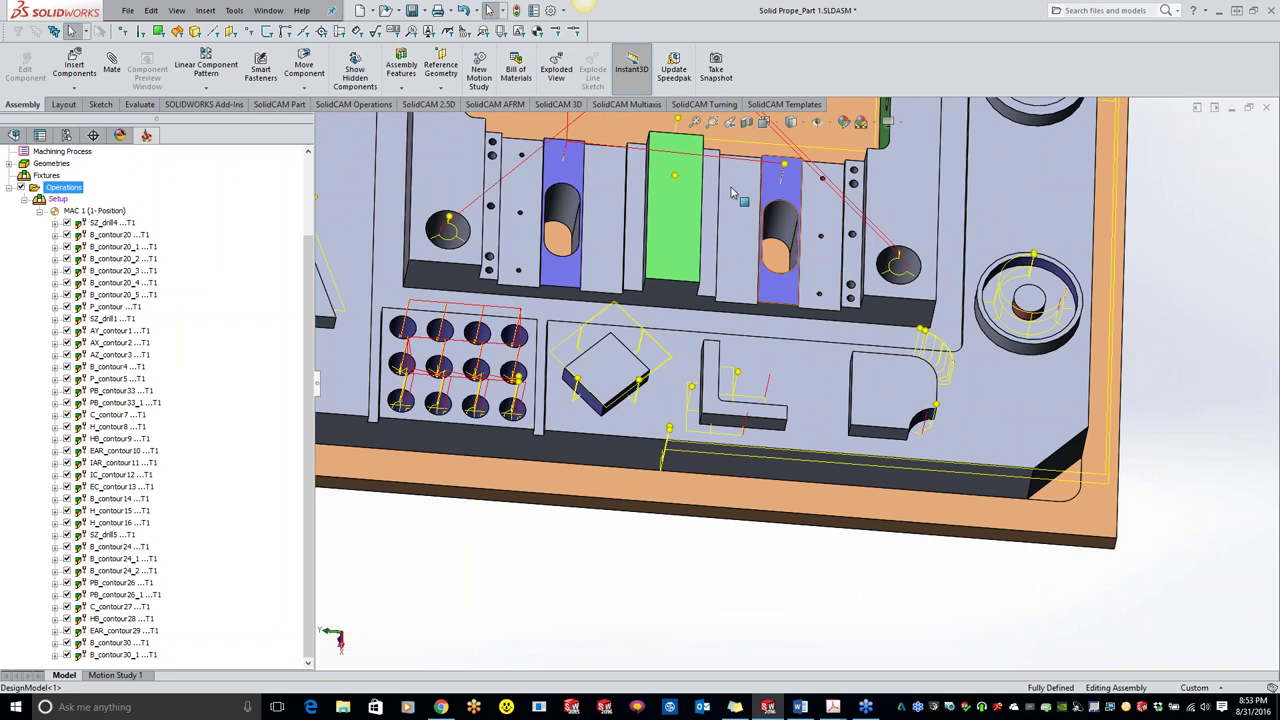
scroll(643, 228, "up", 2)
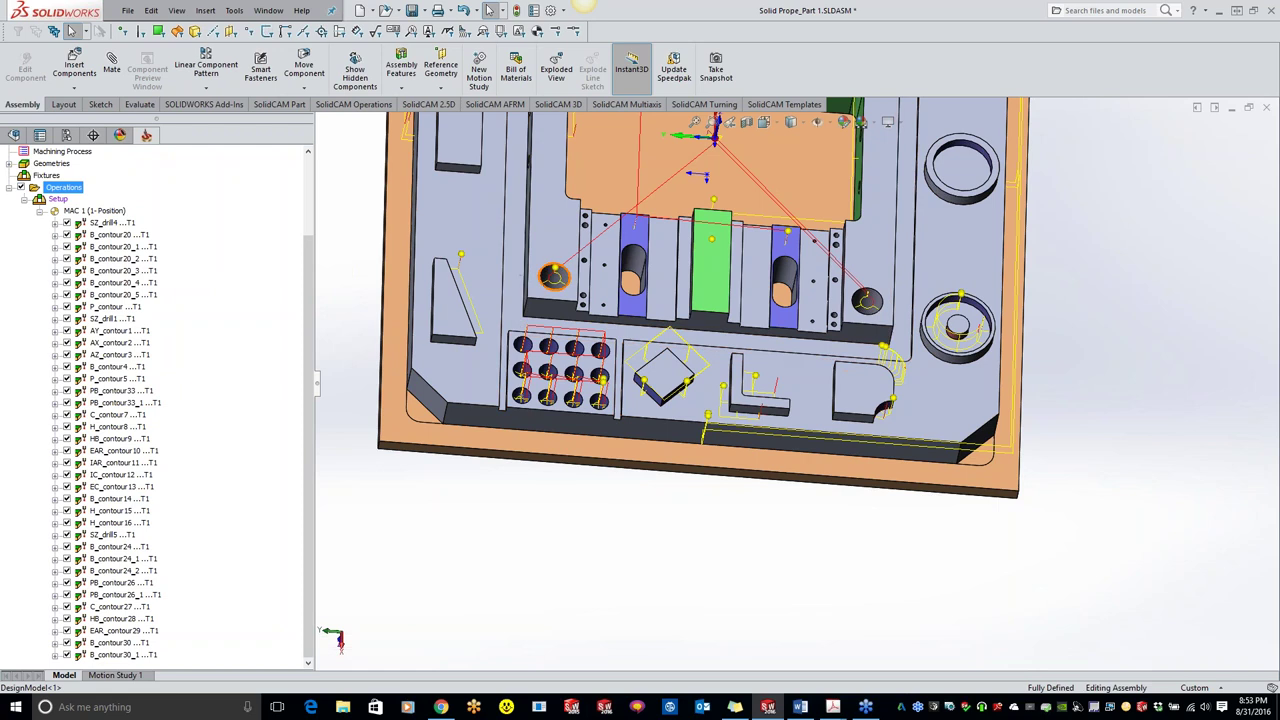
middle_click_drag(553, 276, 594, 292)
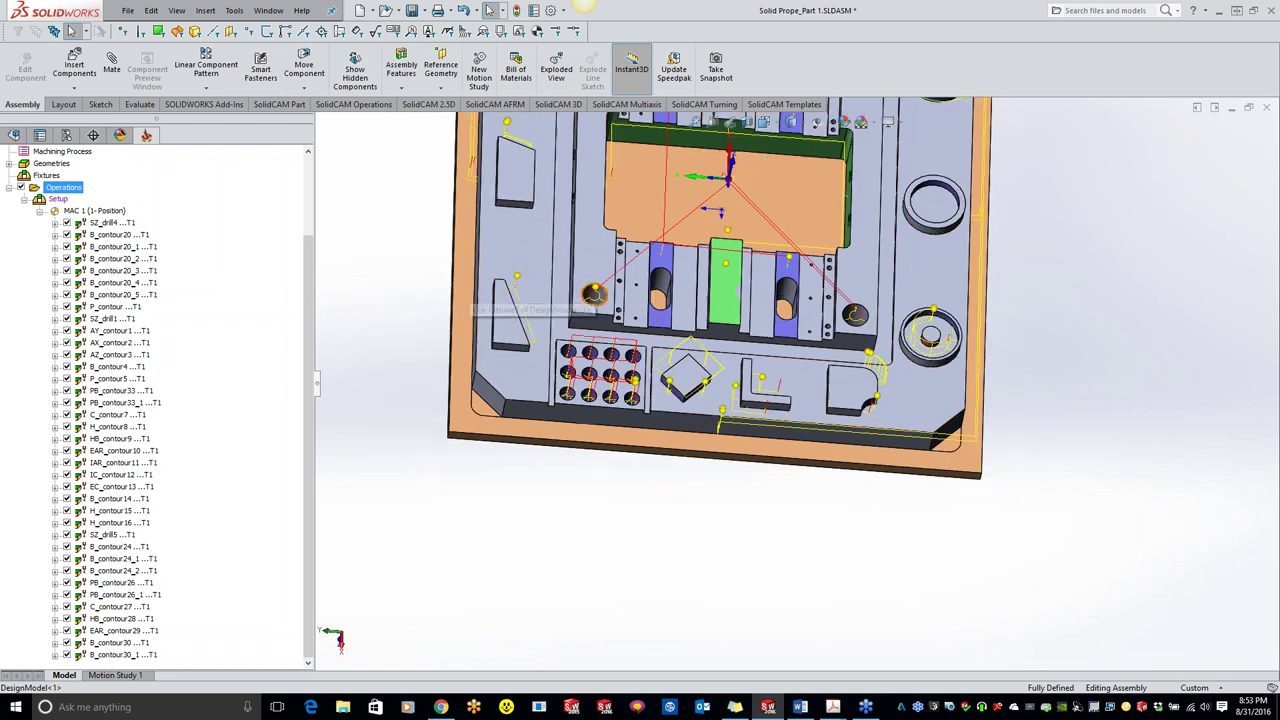
key("ctrl+5")
scroll(810, 262, "down", 5)
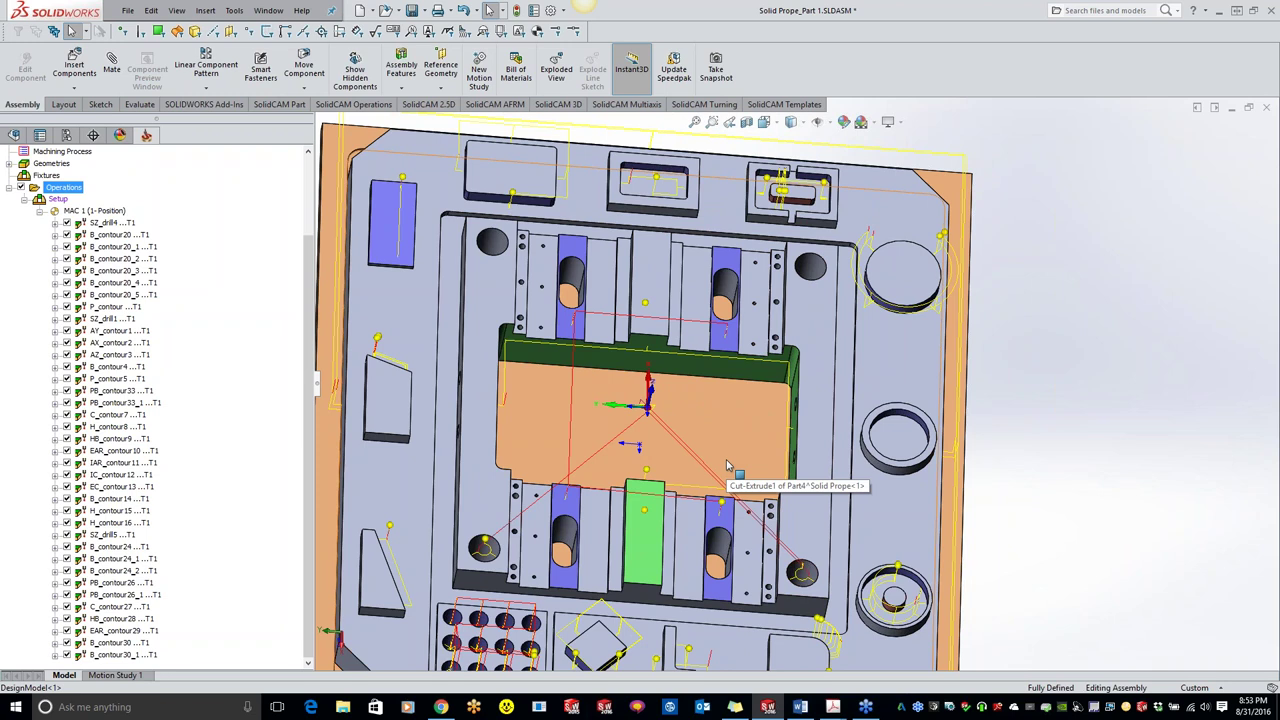
middle_click_drag(728, 466, 666, 383)
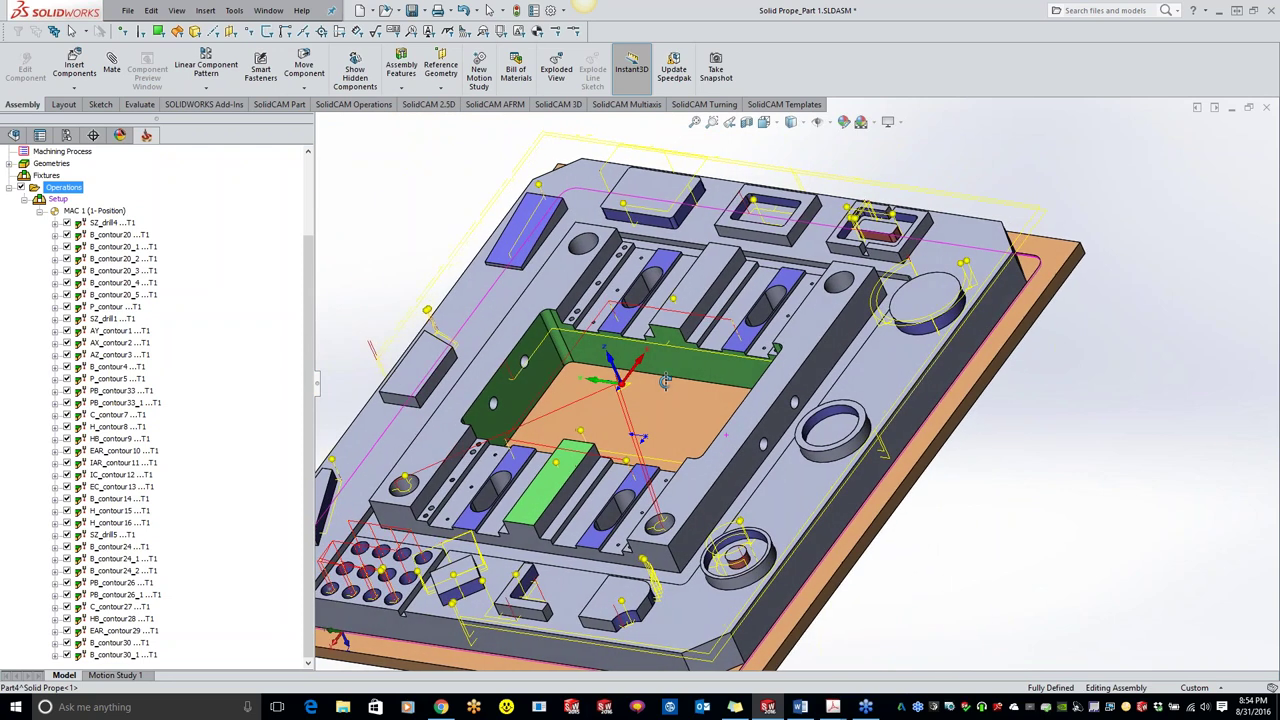
Select the blue Cut-Extrude6 face and orbit the plate to view it nearly from above
left_click(533, 218)
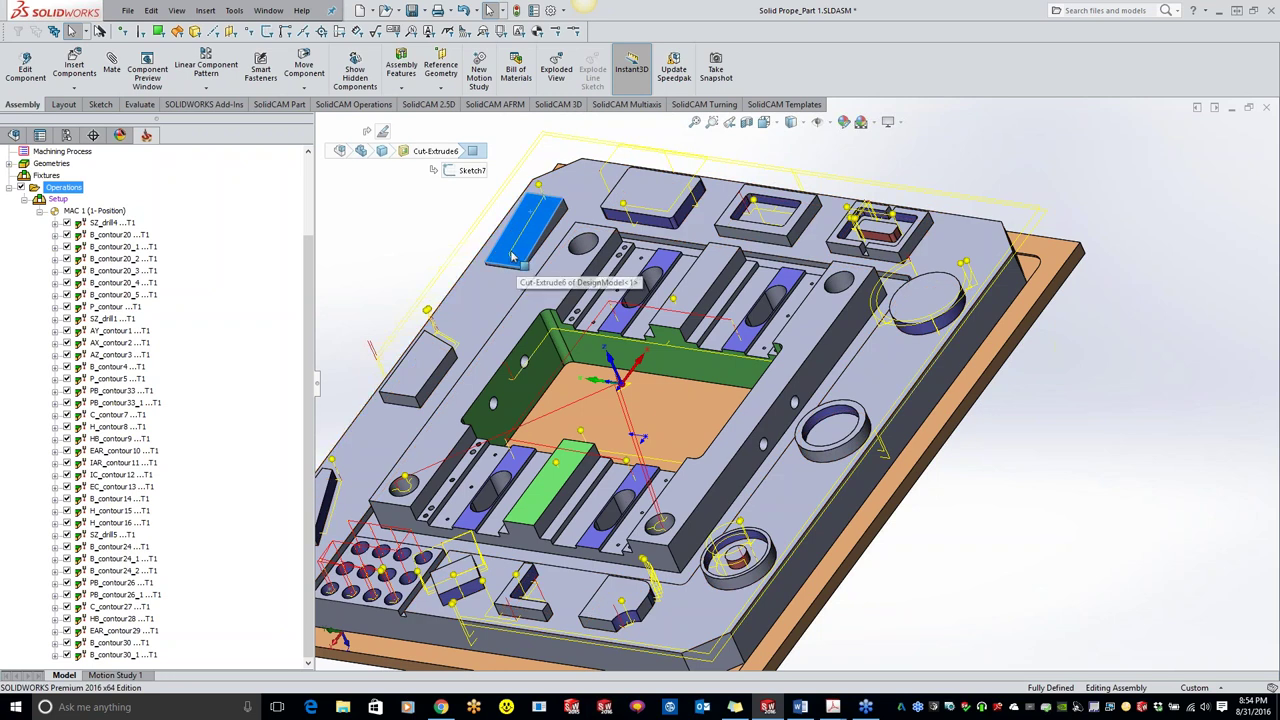
middle_click_drag(519, 278, 870, 445)
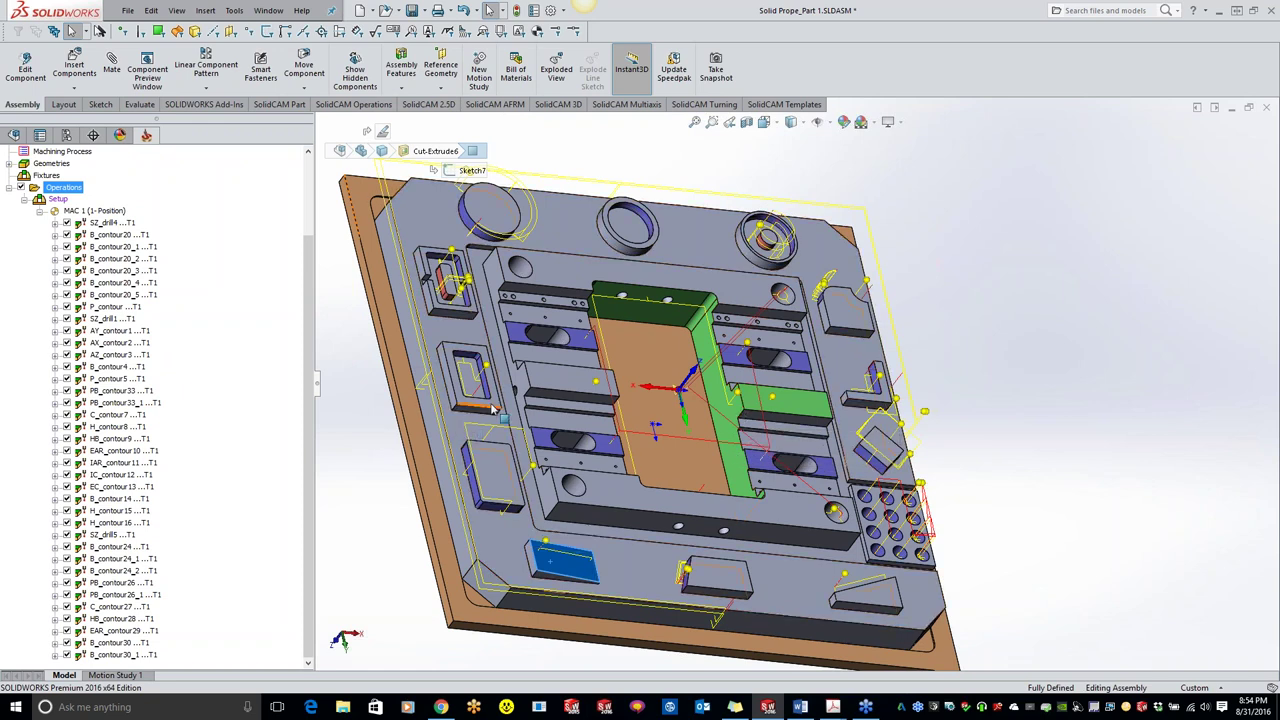
middle_click_drag(360, 230, 370, 330)
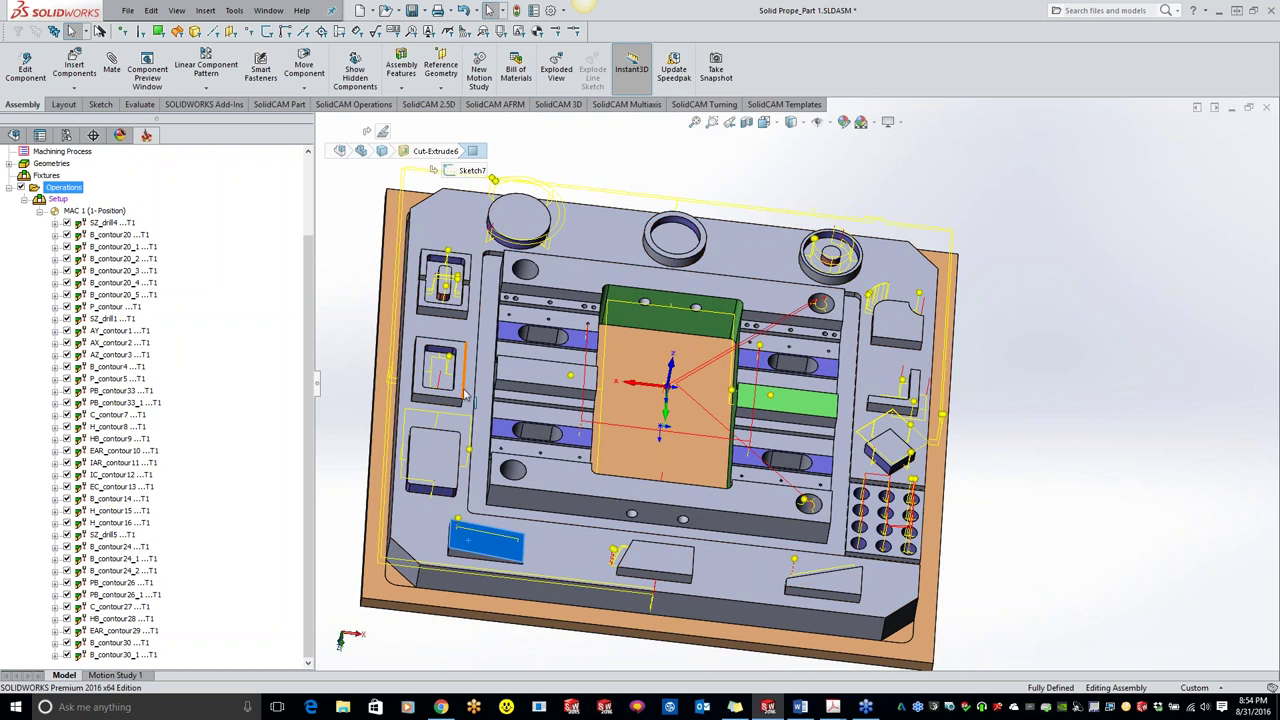
double_click(108, 224)
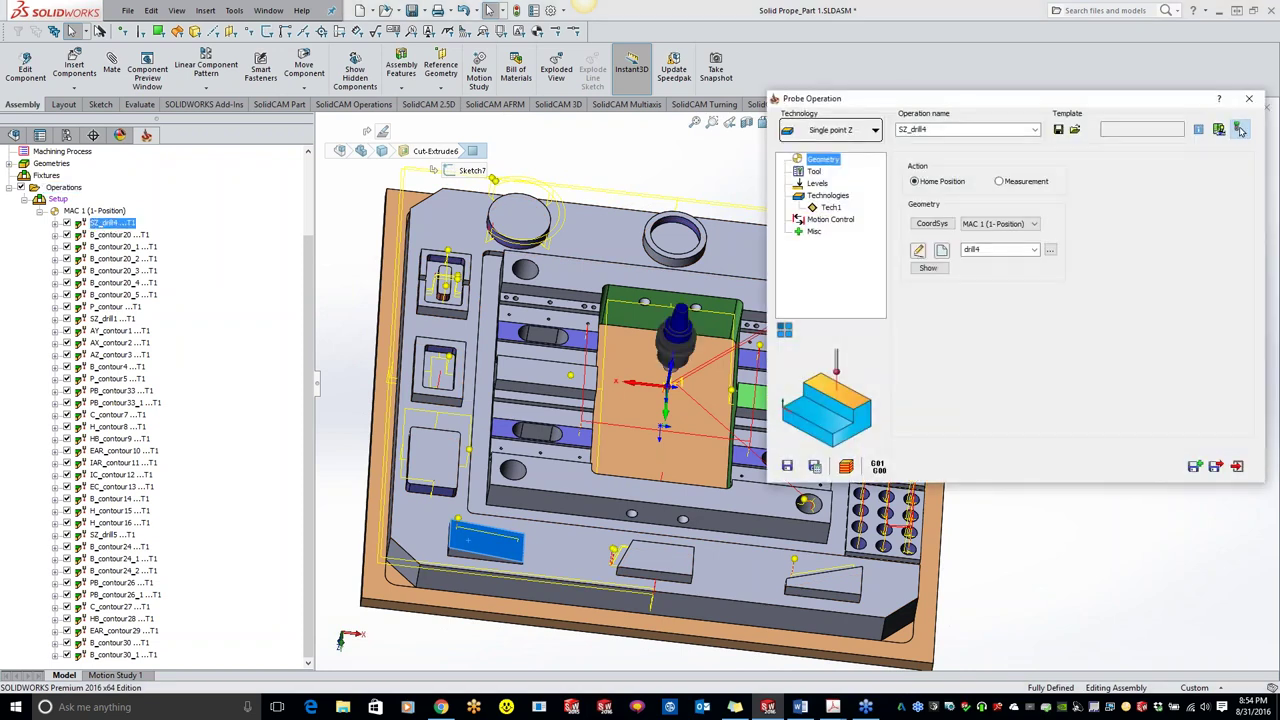
left_click(829, 207)
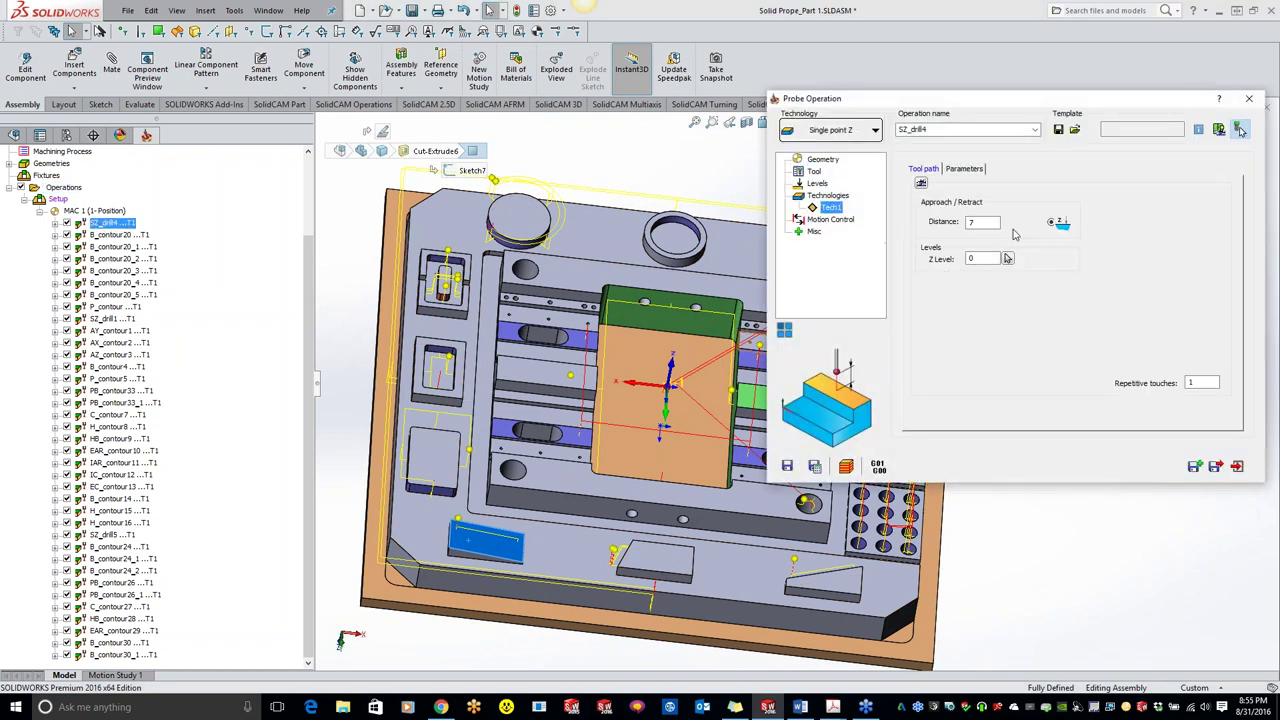
key("Tab")
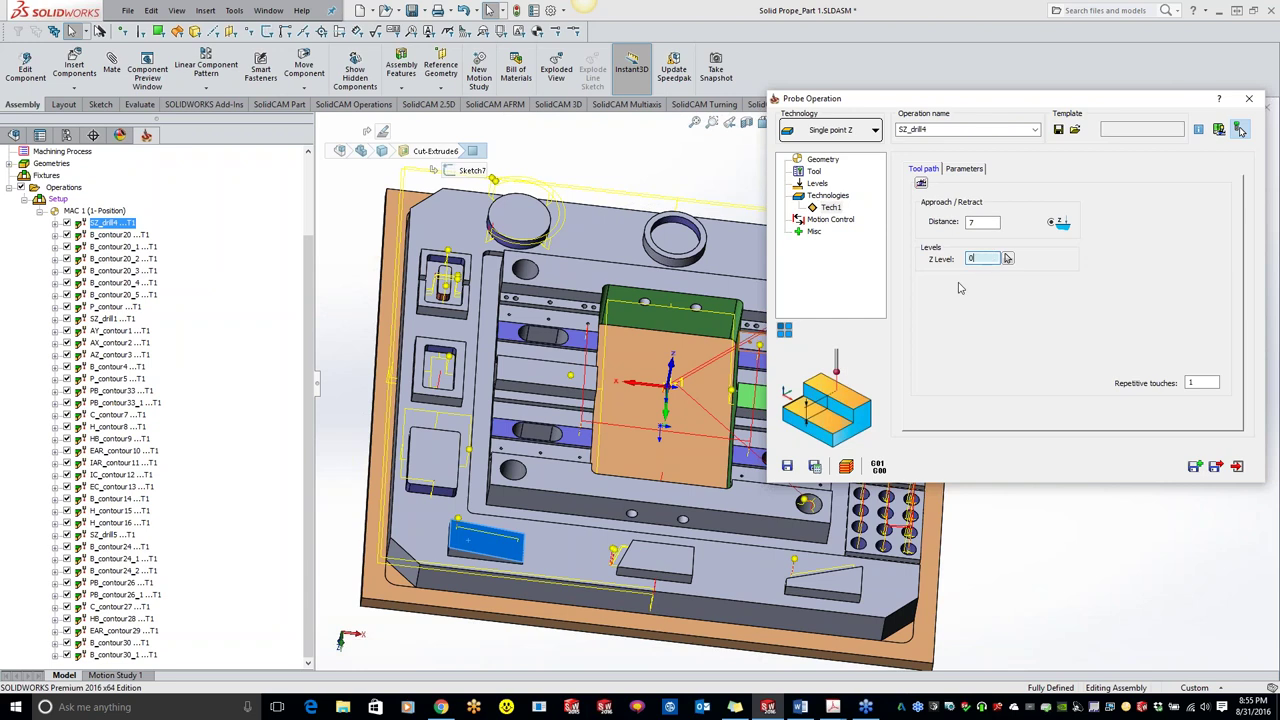
key("shift+Tab")
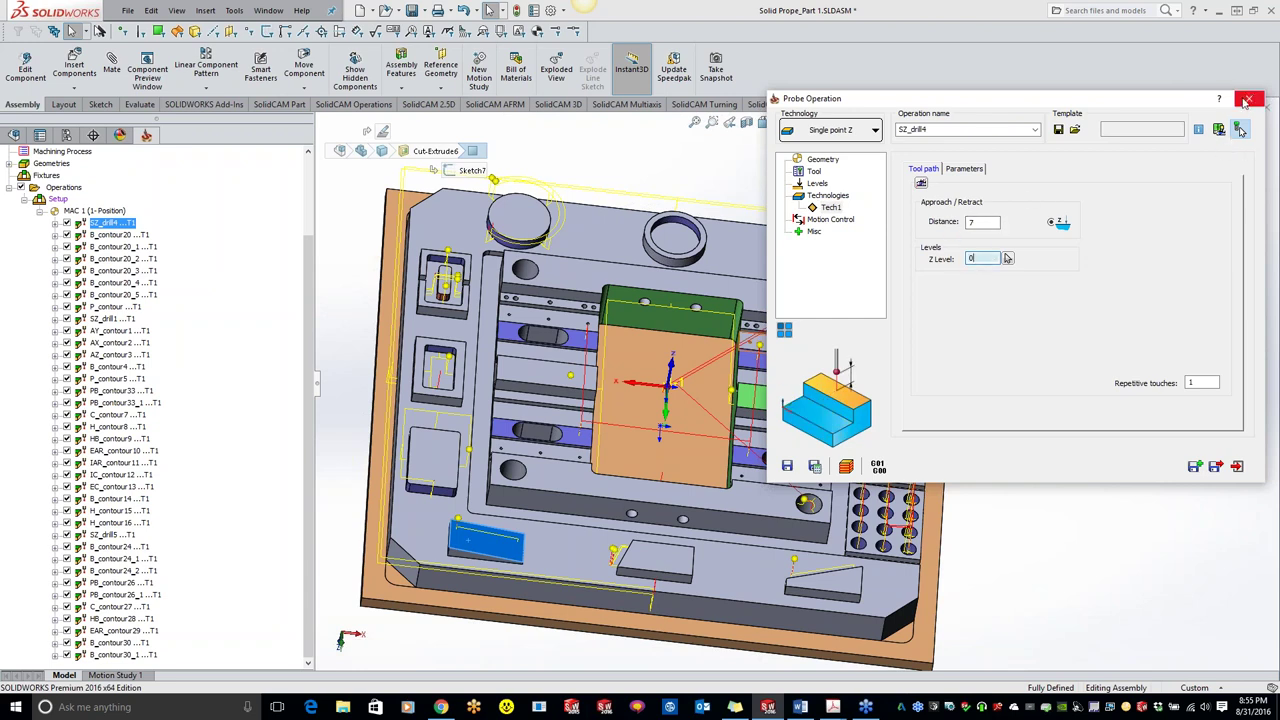
left_click(1247, 102)
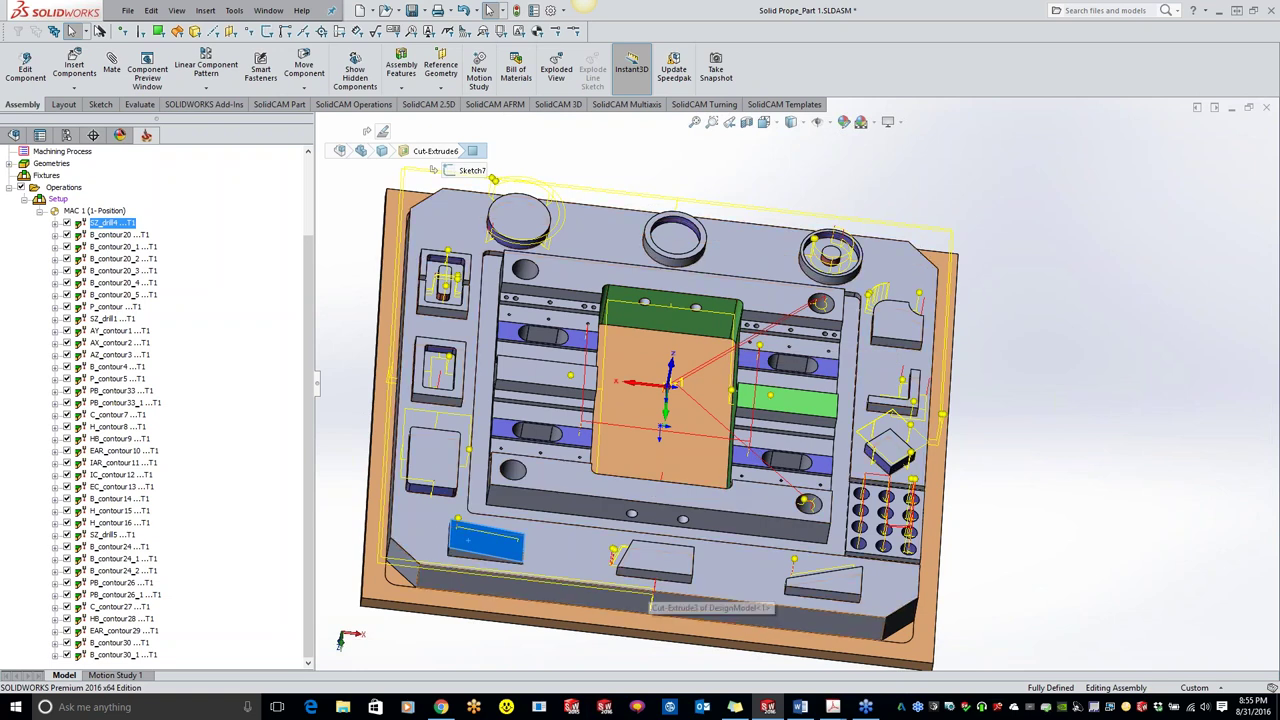
Open H_contour15, preview its probe motion in the hole, and save it to calculate the toolpath
double_click(118, 510)
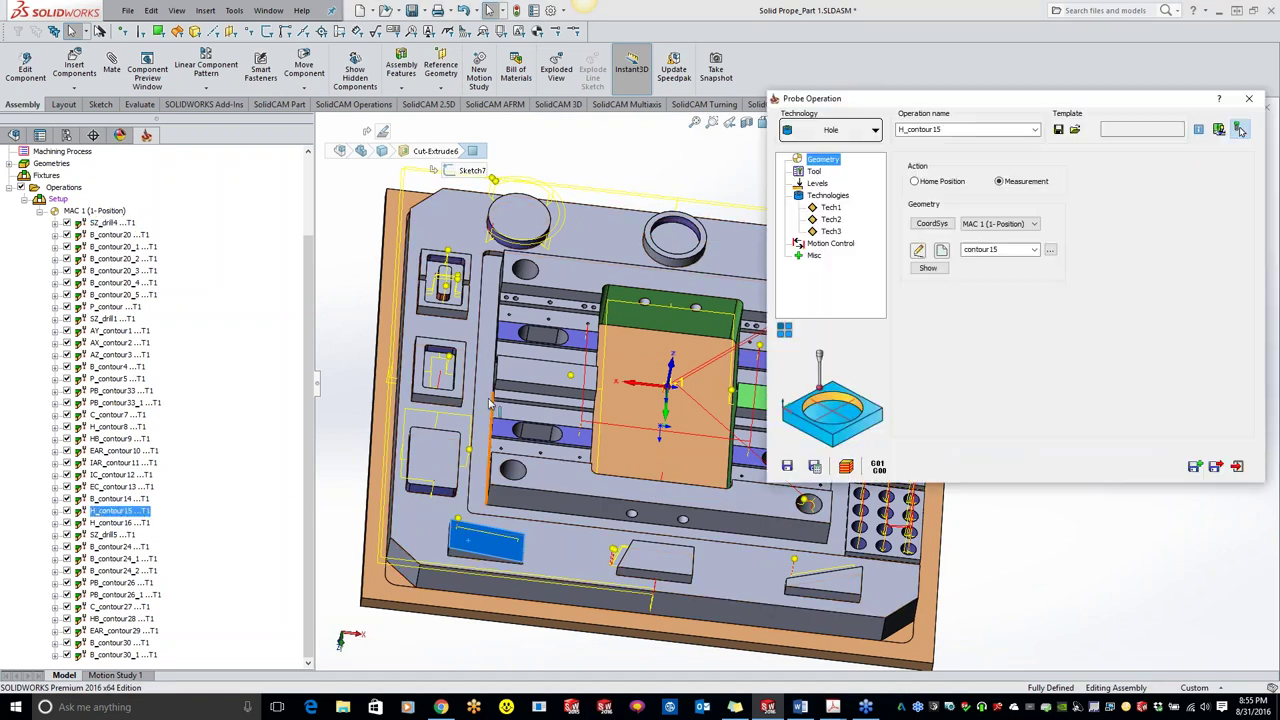
left_click(833, 208)
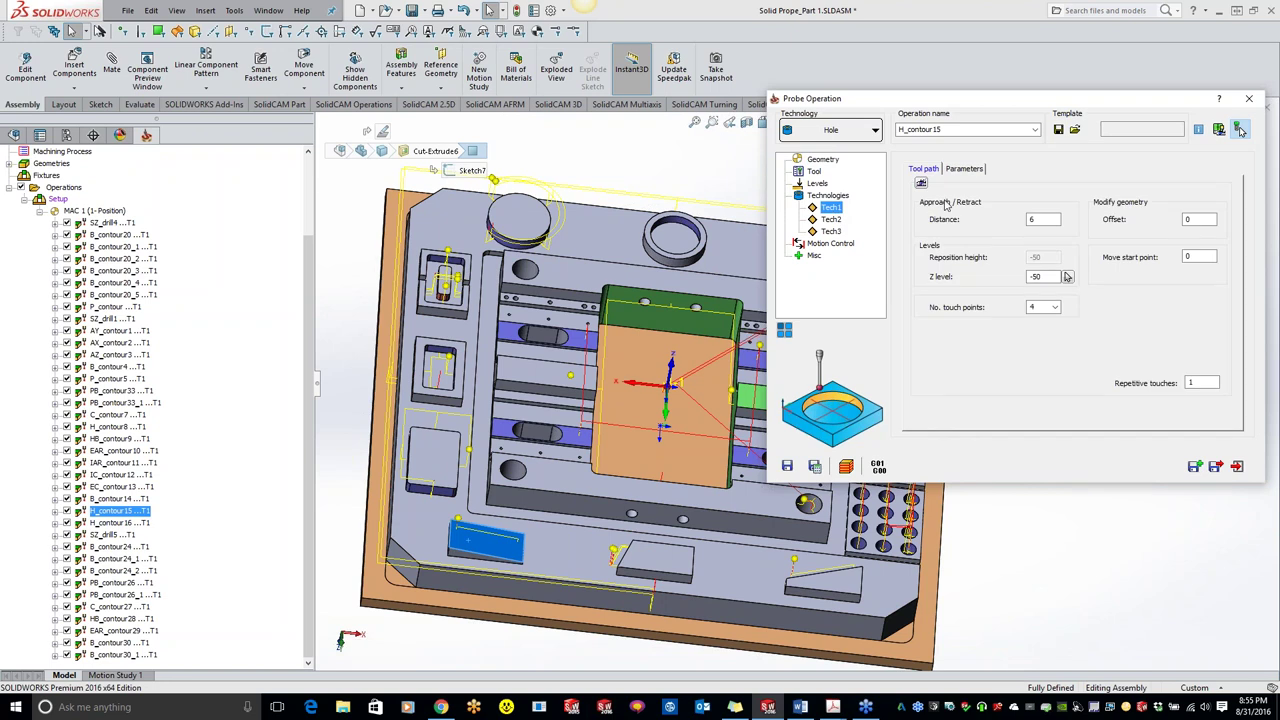
left_click(921, 183)
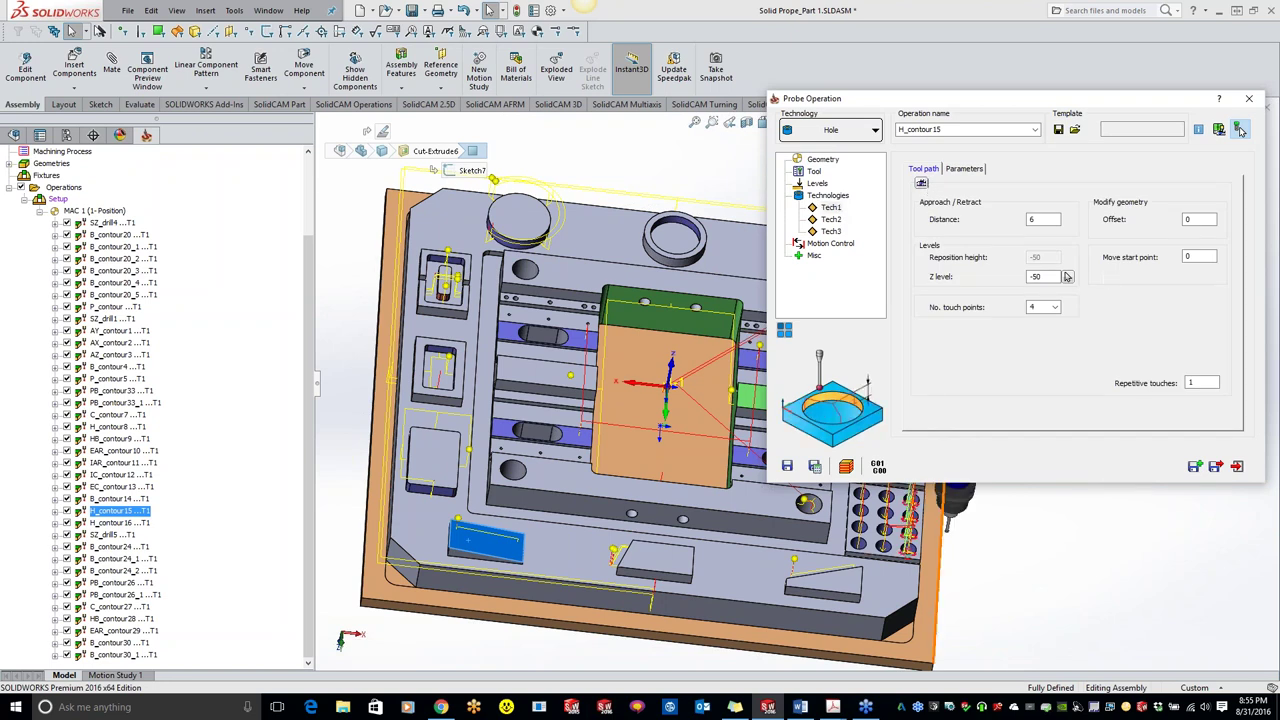
scroll(900, 545, "down", 5)
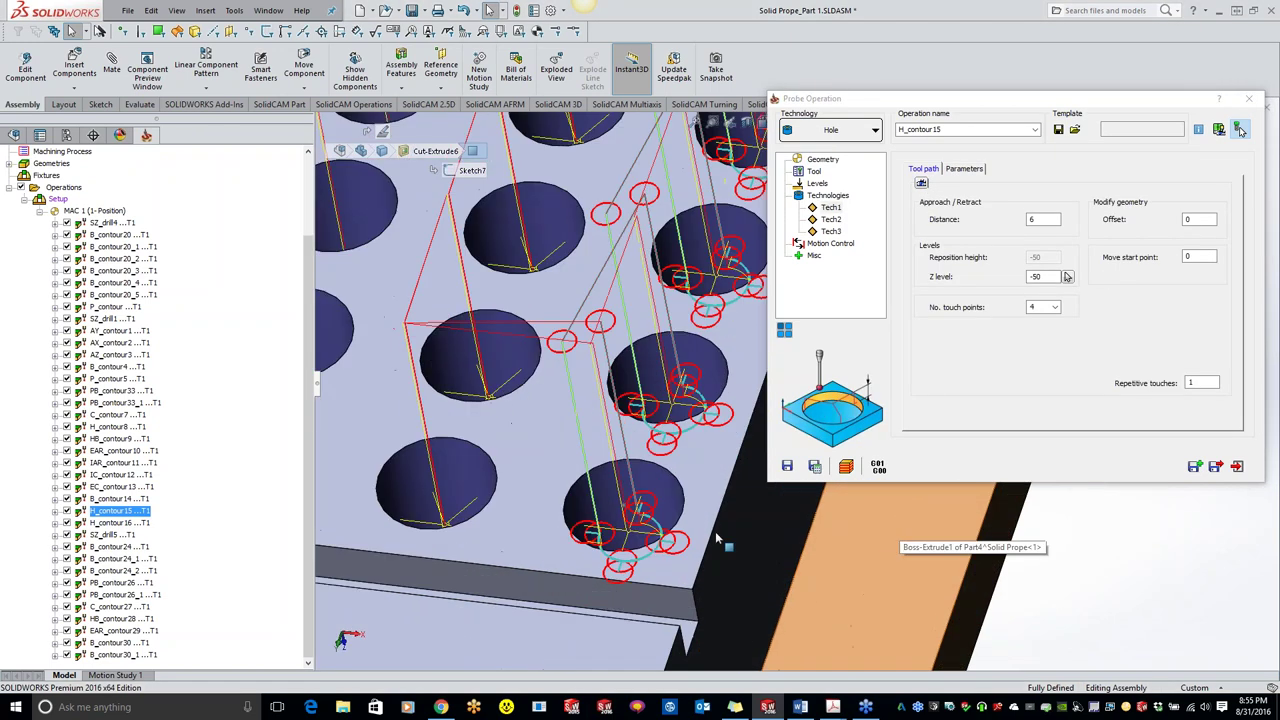
scroll(665, 470, "down", 6)
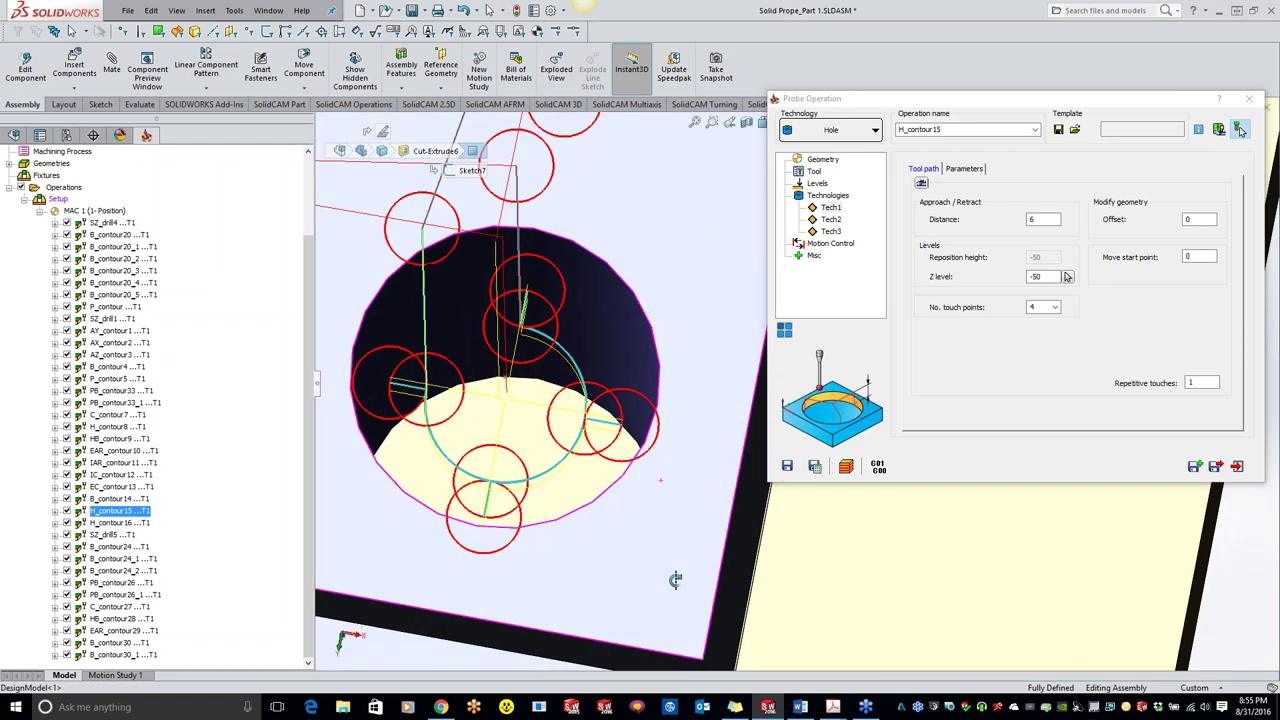
middle_click_drag(675, 580, 673, 543)
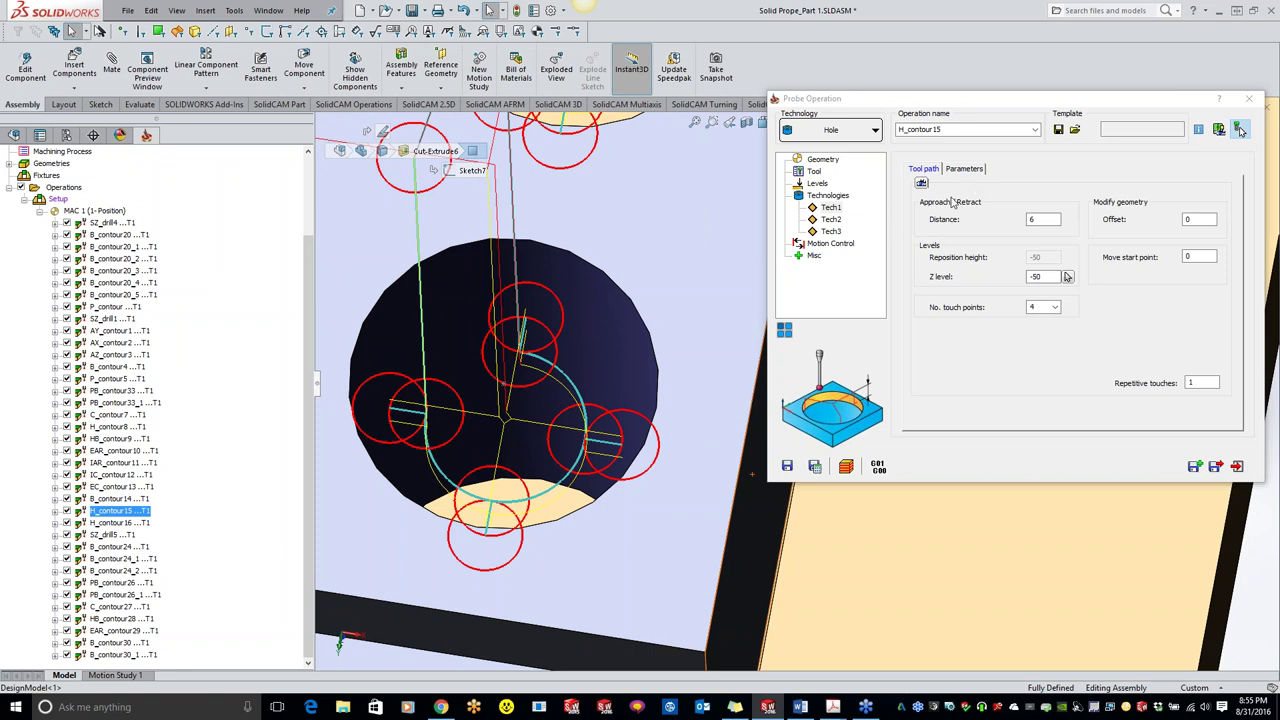
left_click(877, 466)
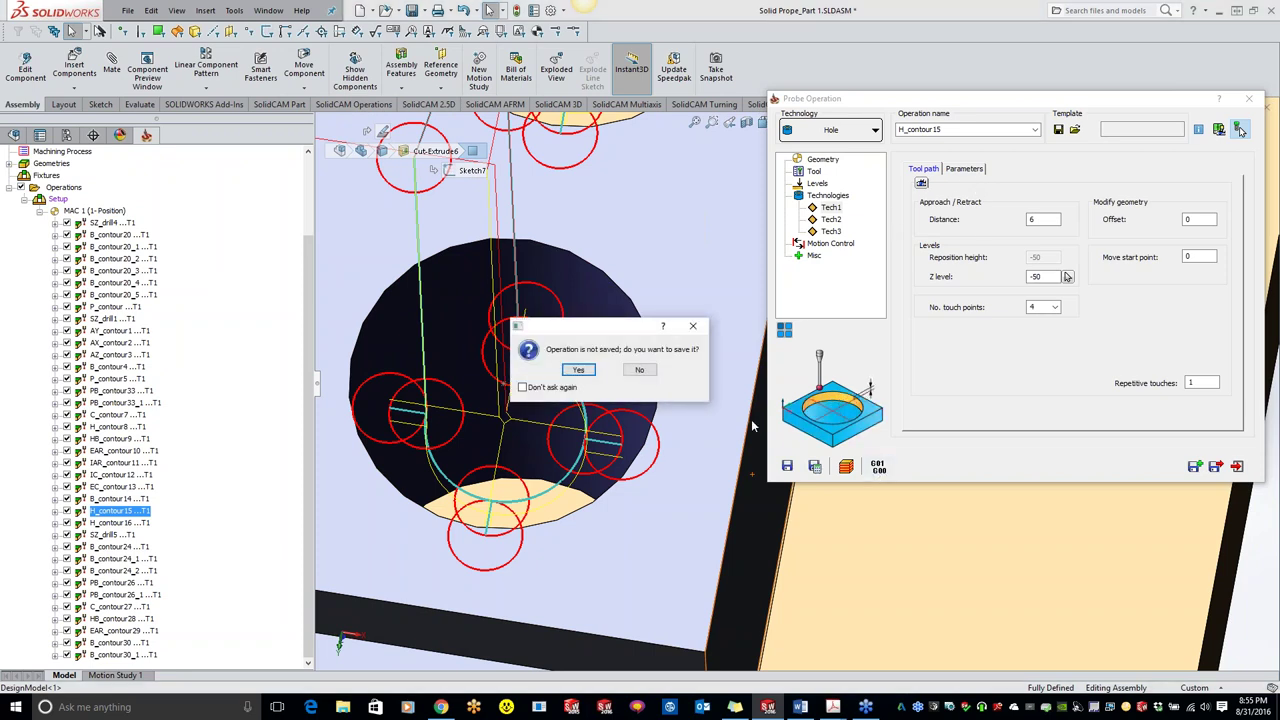
left_click(578, 369)
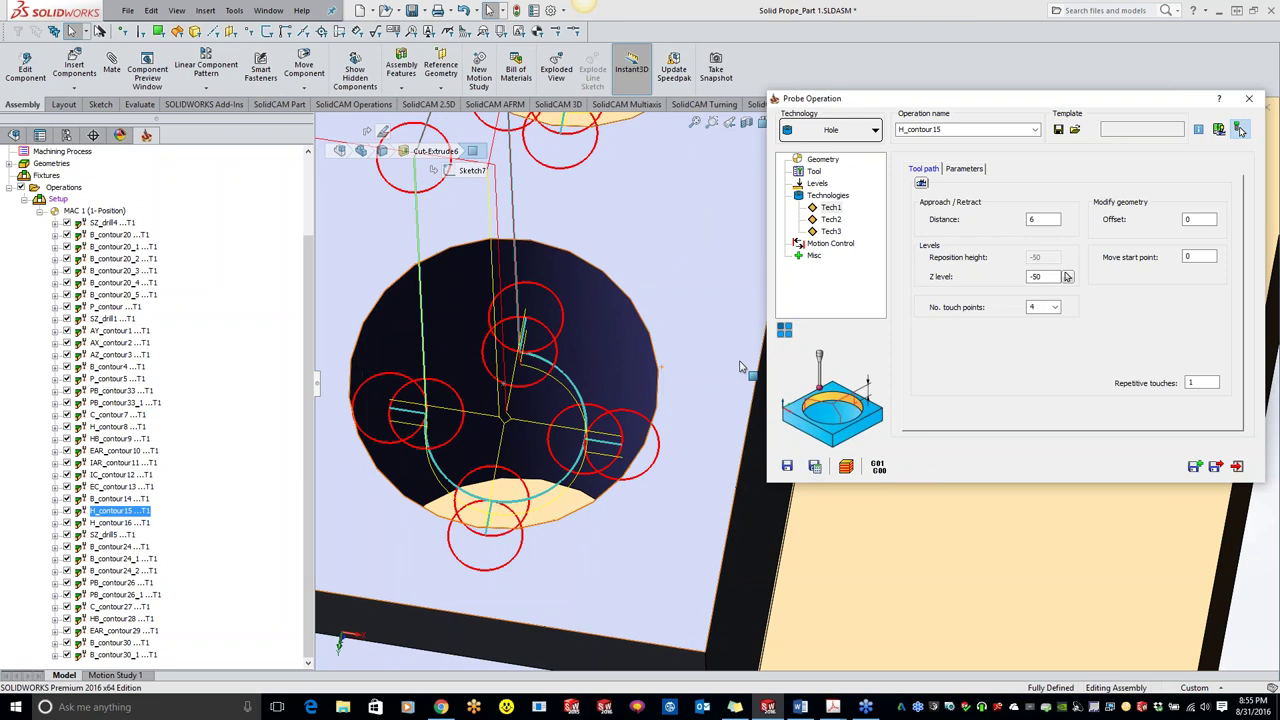
Close the H_contour15 probe operation, view the whole plate top-down, then show SC_KevCAM-Tell-A-Friend_EN.pdf in Acrobat
left_click(1249, 98)
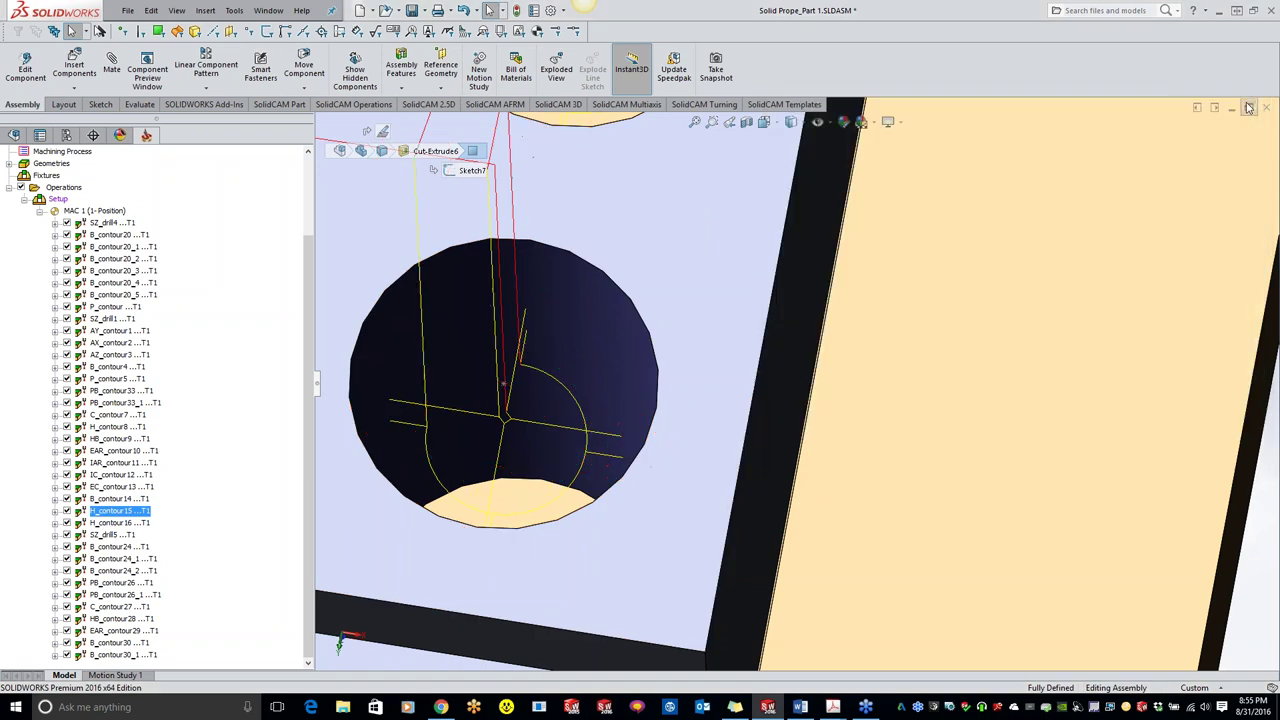
scroll(688, 311, "up", 2)
scroll(688, 311, "up", 6)
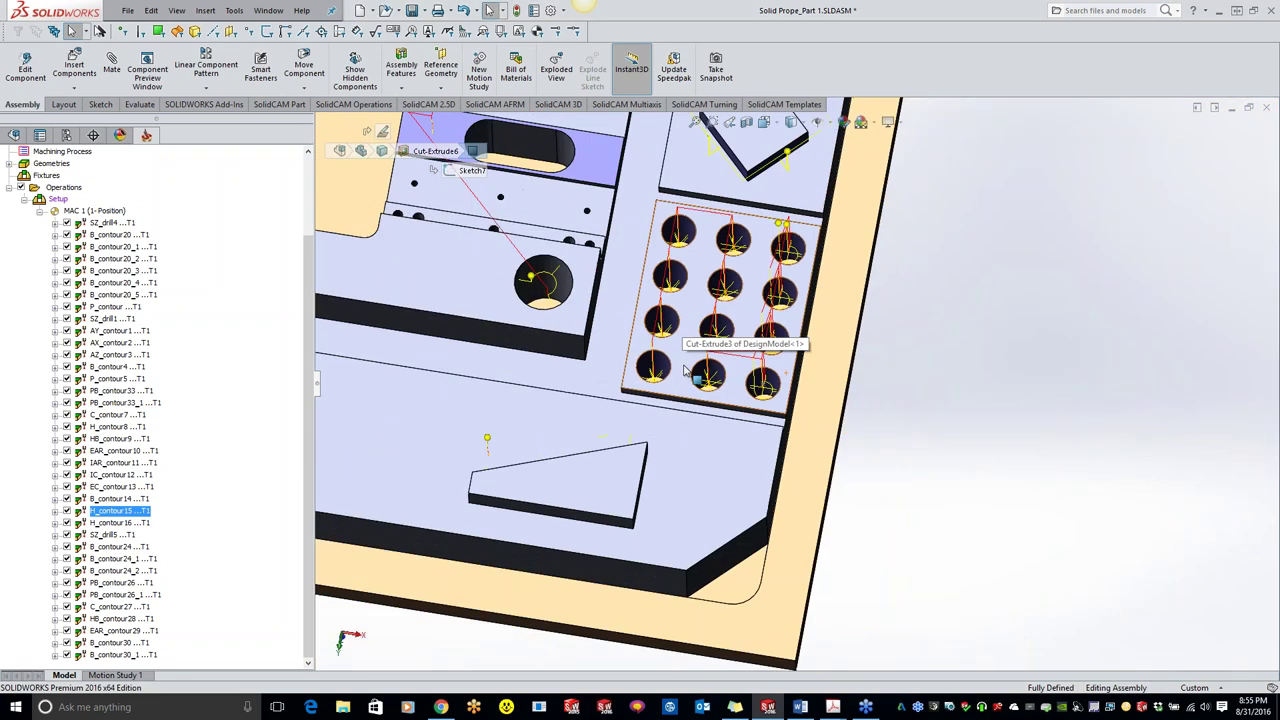
scroll(686, 375, "up", 5)
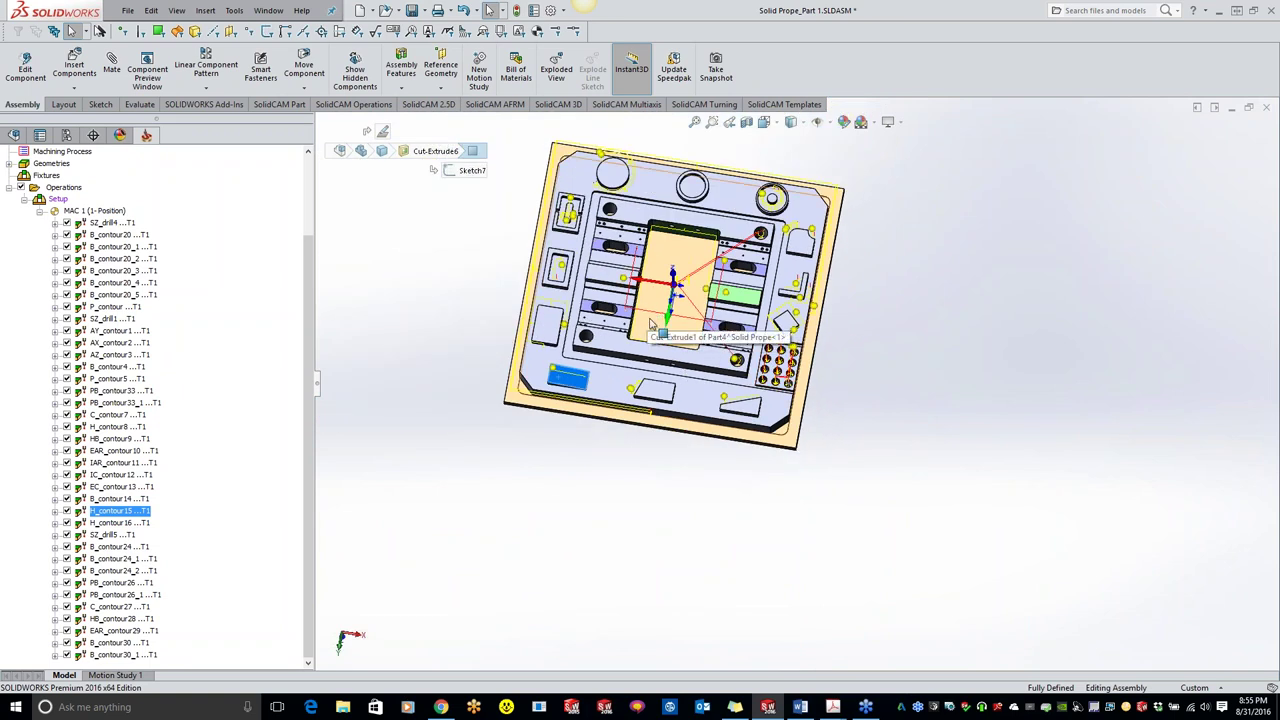
middle_click_drag(615, 387, 720, 380)
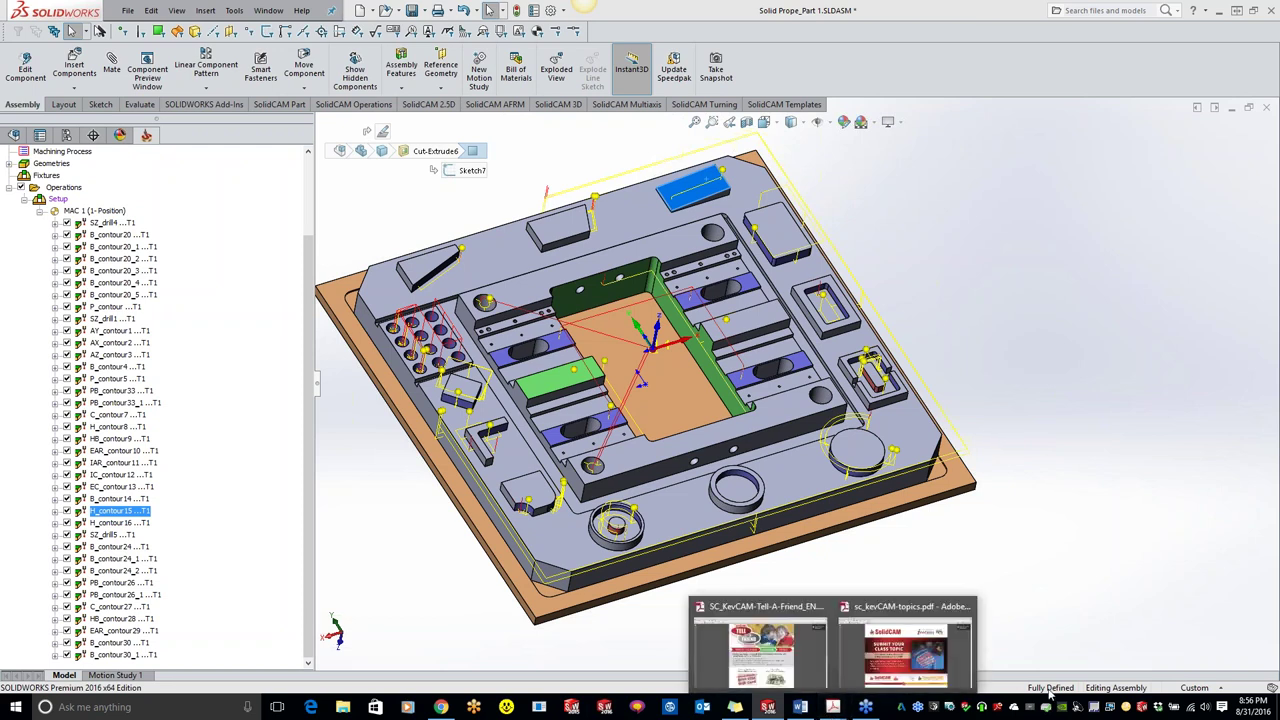
mouse_move(834, 712)
left_click(760, 648)
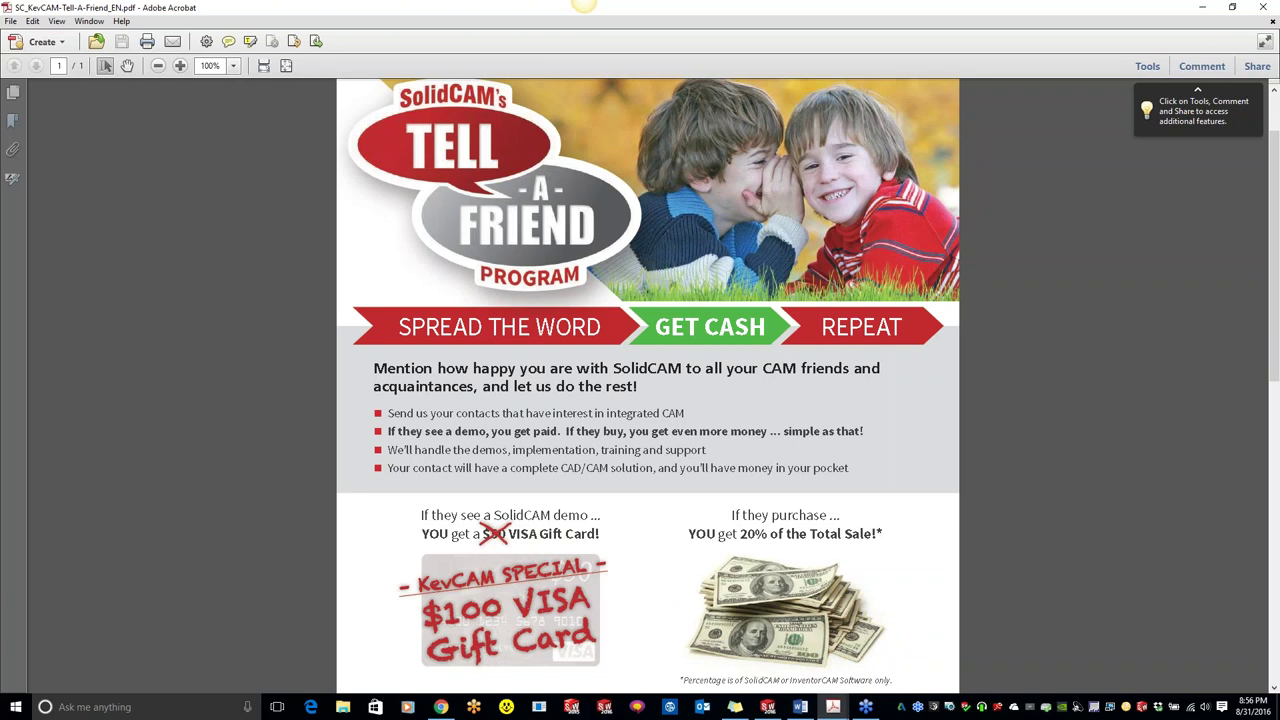
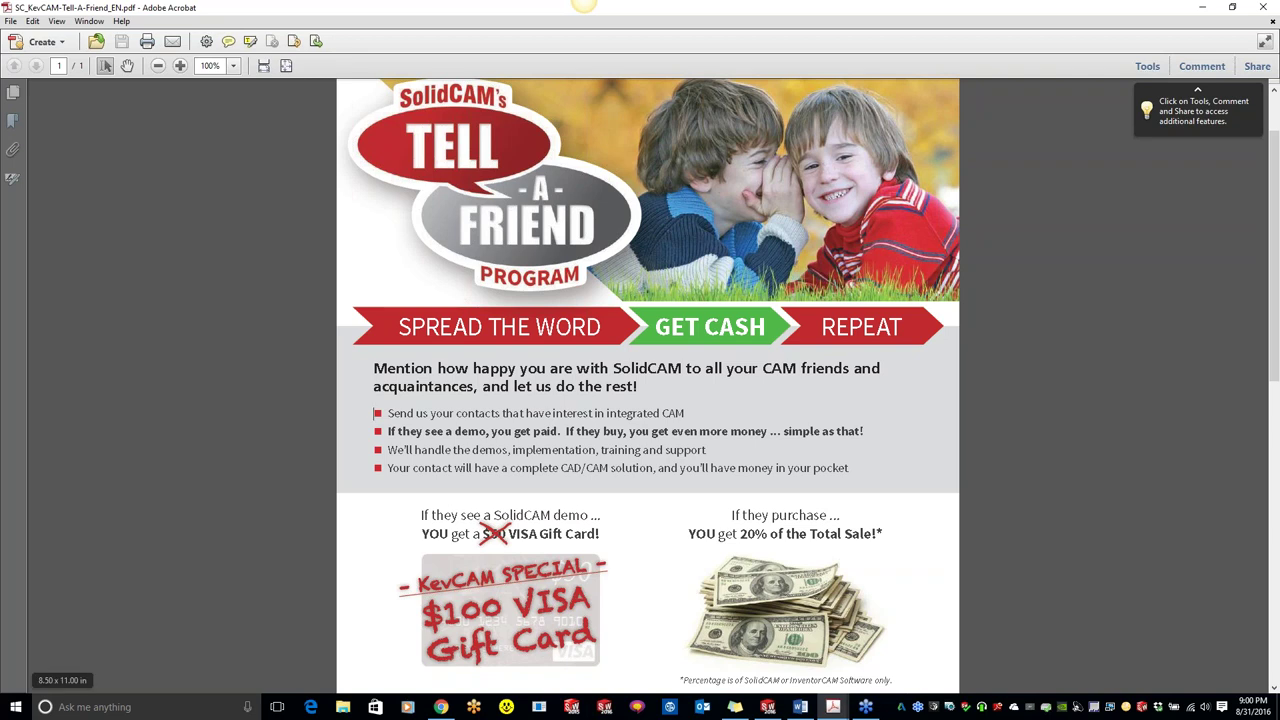
Switch from the Tell-A-Friend PDF in Acrobat to Chrome and start a new tab
left_click(441, 707)
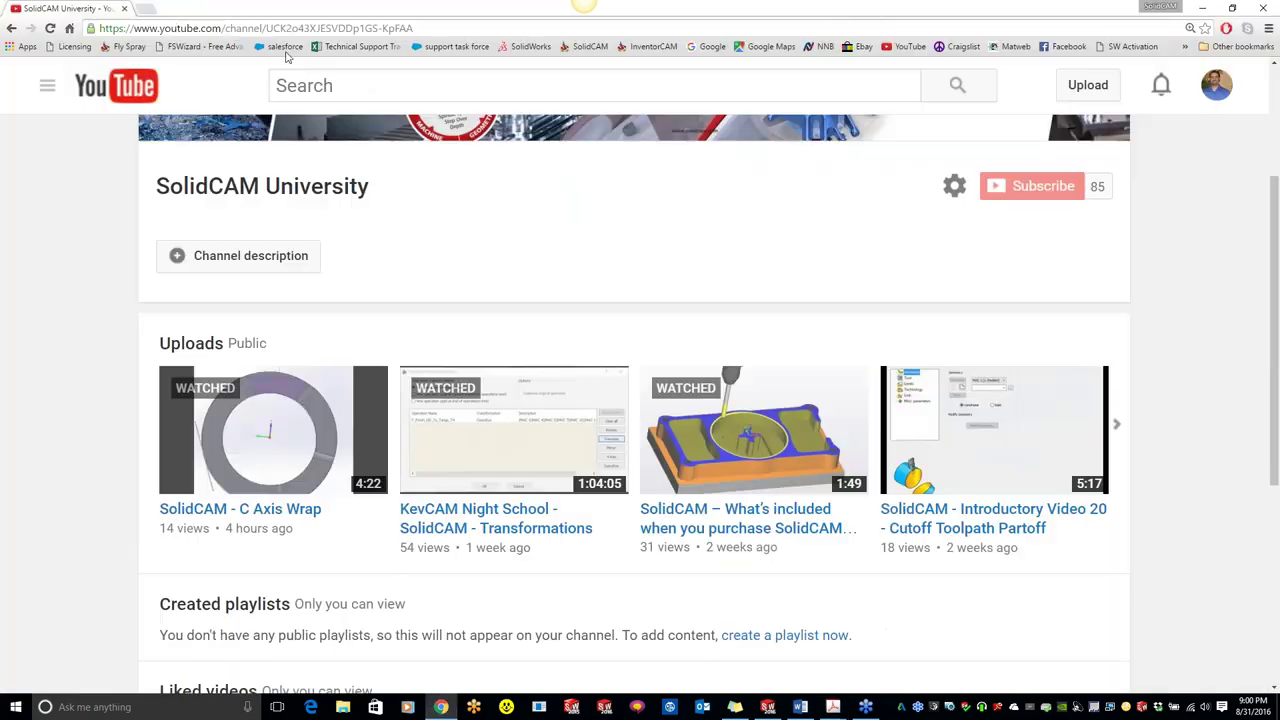
left_click(146, 9)
Load solidcam.com from the bookmark and scroll through the iMachining banner and product list
left_click(588, 46)
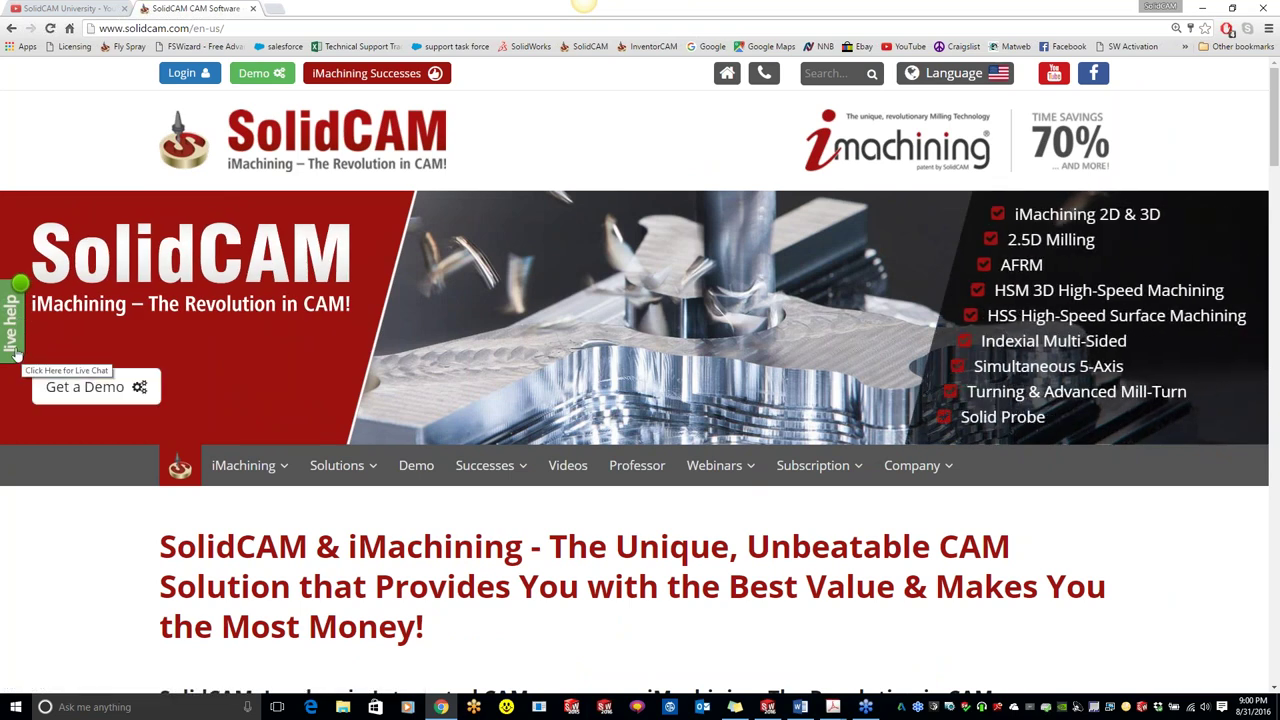
scroll(15, 350, "down", 3)
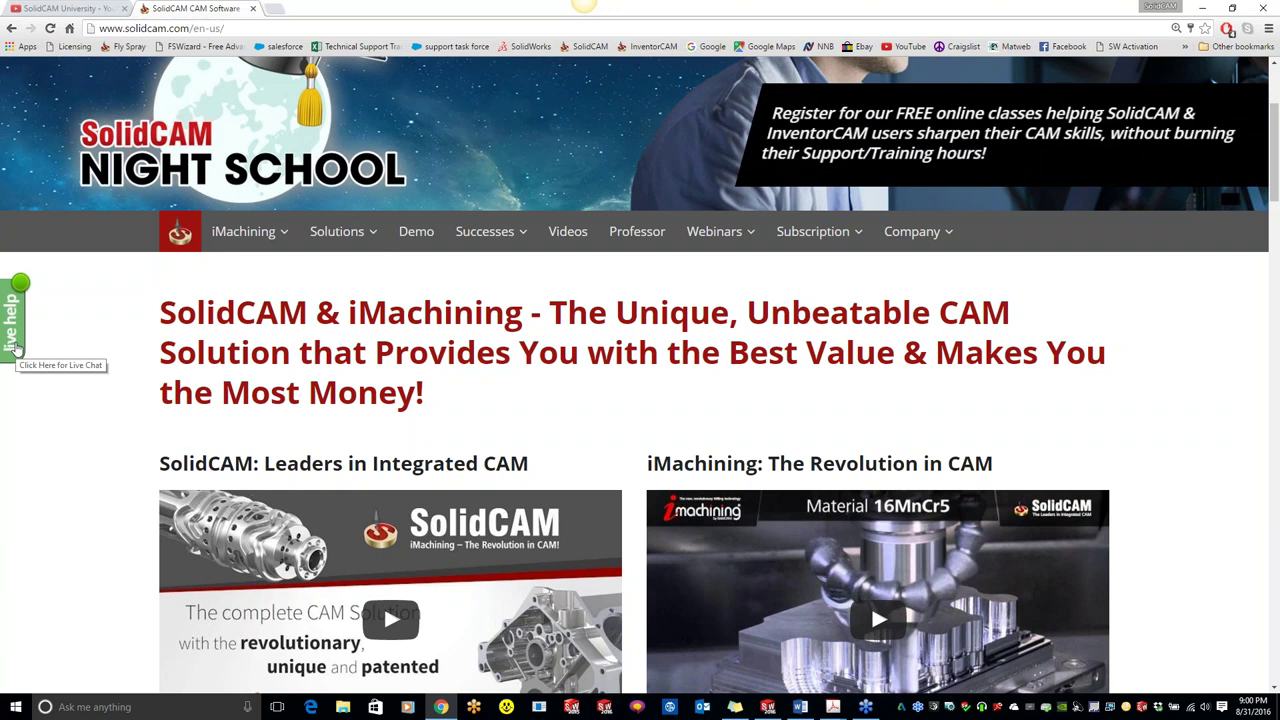
scroll(15, 347, "up", 2)
scroll(15, 347, "up", 1)
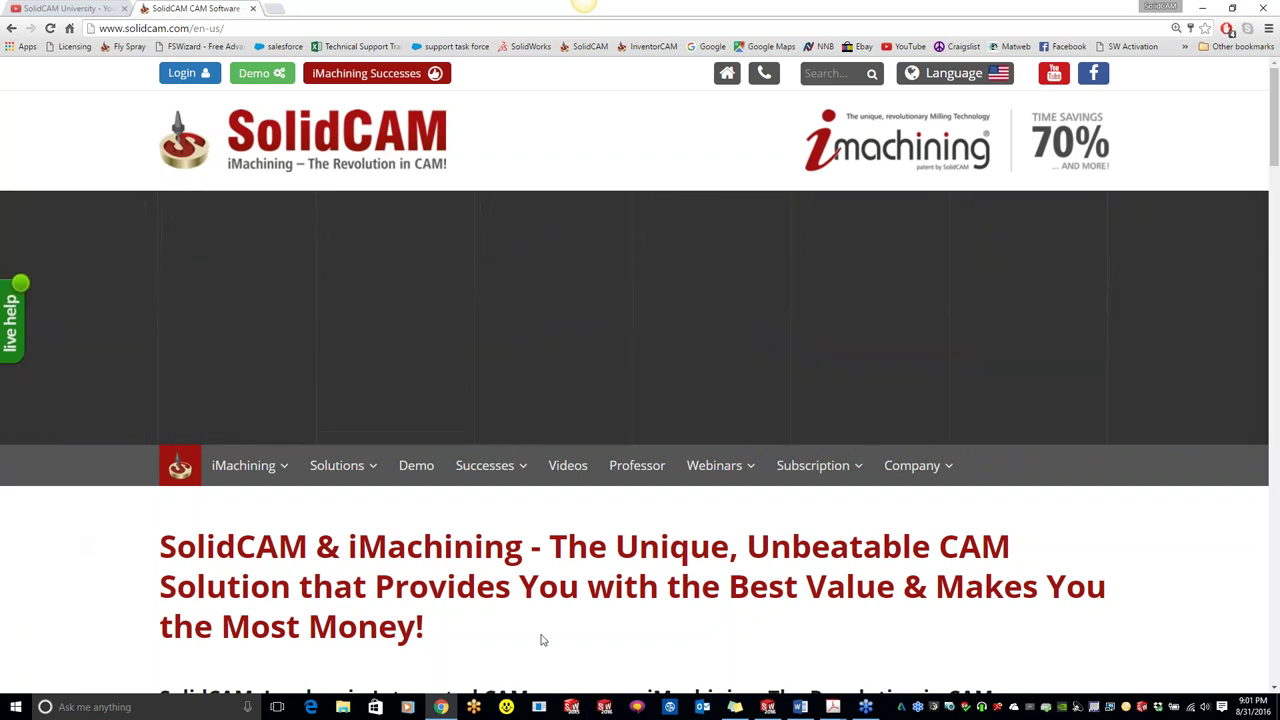
mouse_move(838, 707)
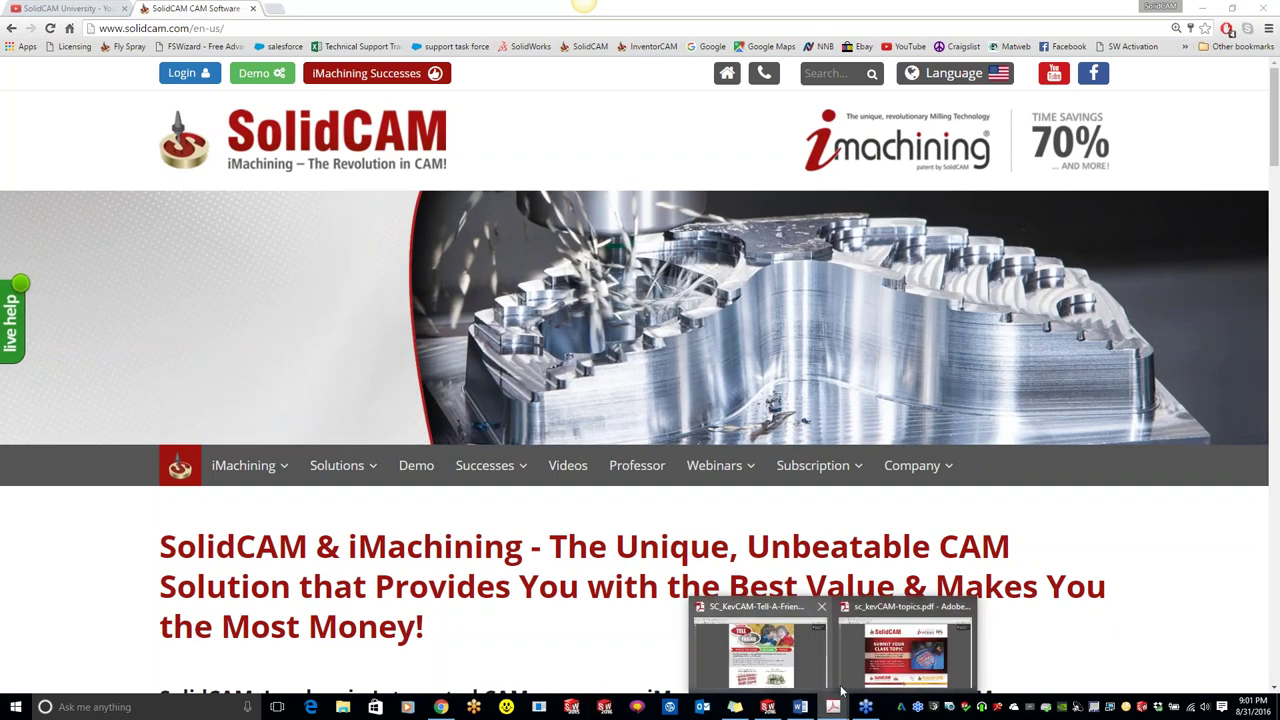
left_click(760, 650)
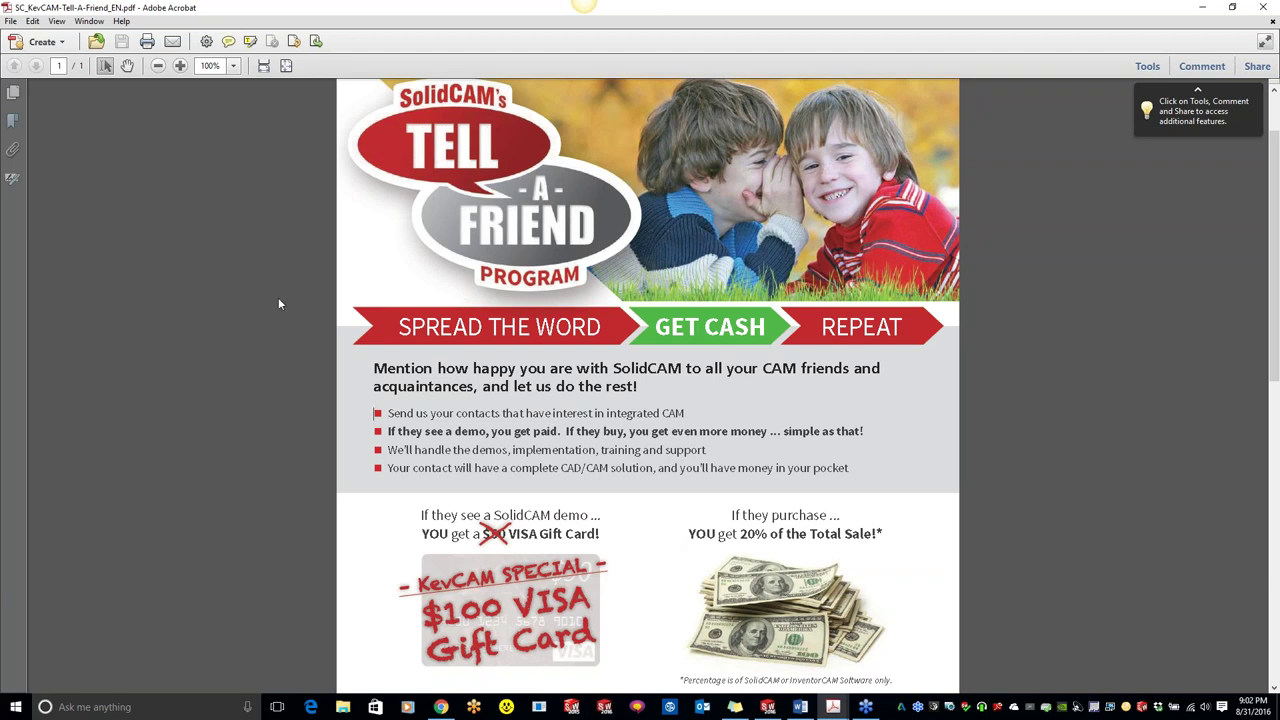
scroll(278, 293, "down", 1)
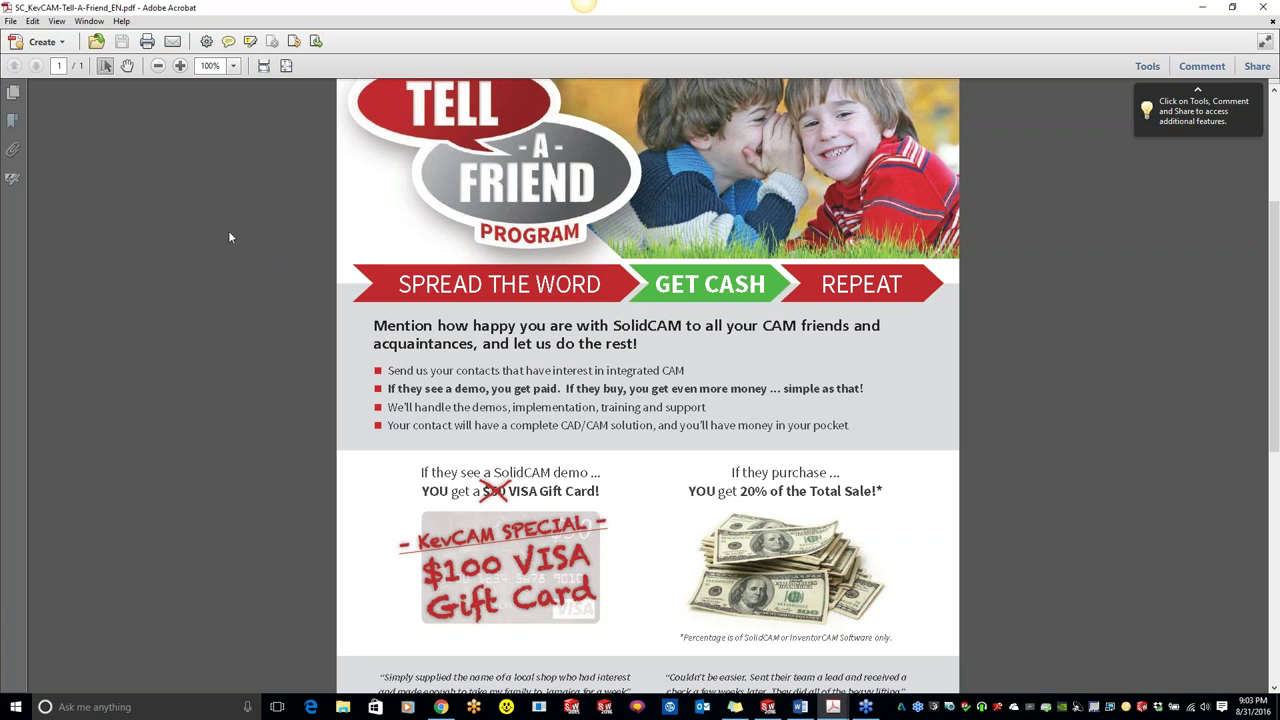
left_click(441, 707)
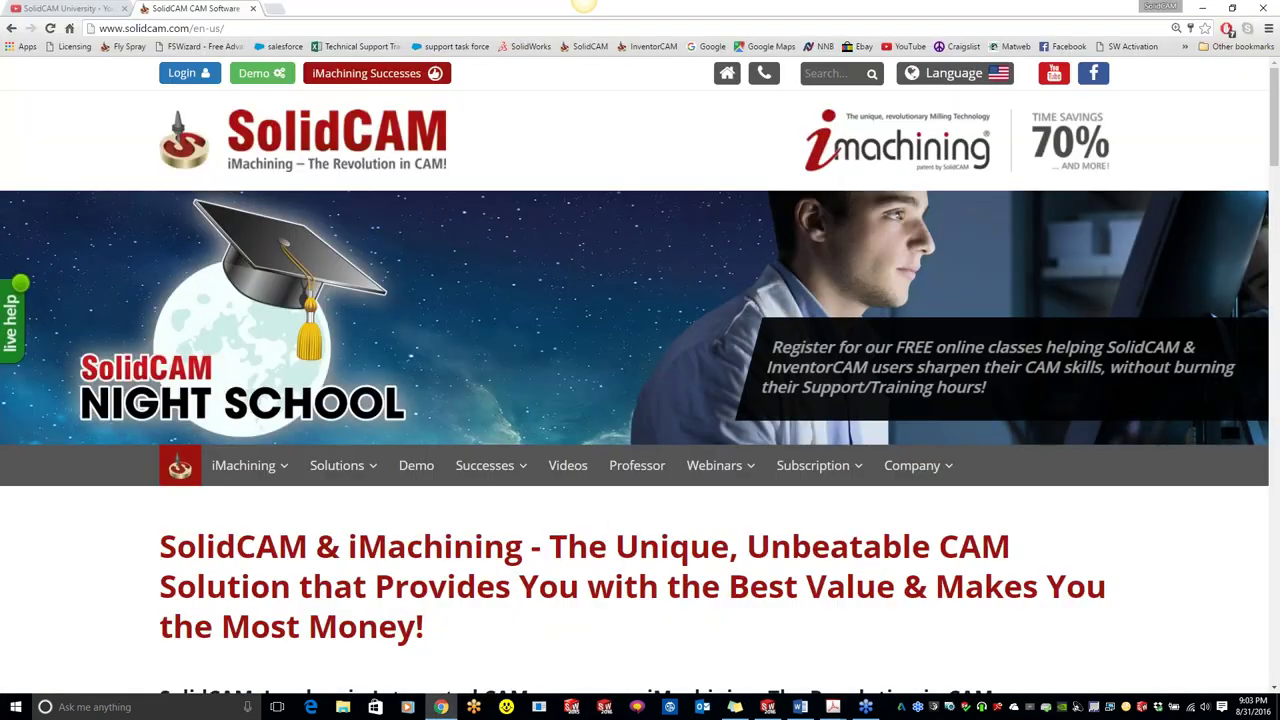
Show the SolidCAM University YouTube tab, scrolled to uploads like 'SolidCAM - C Axis Wrap'
left_click(59, 7)
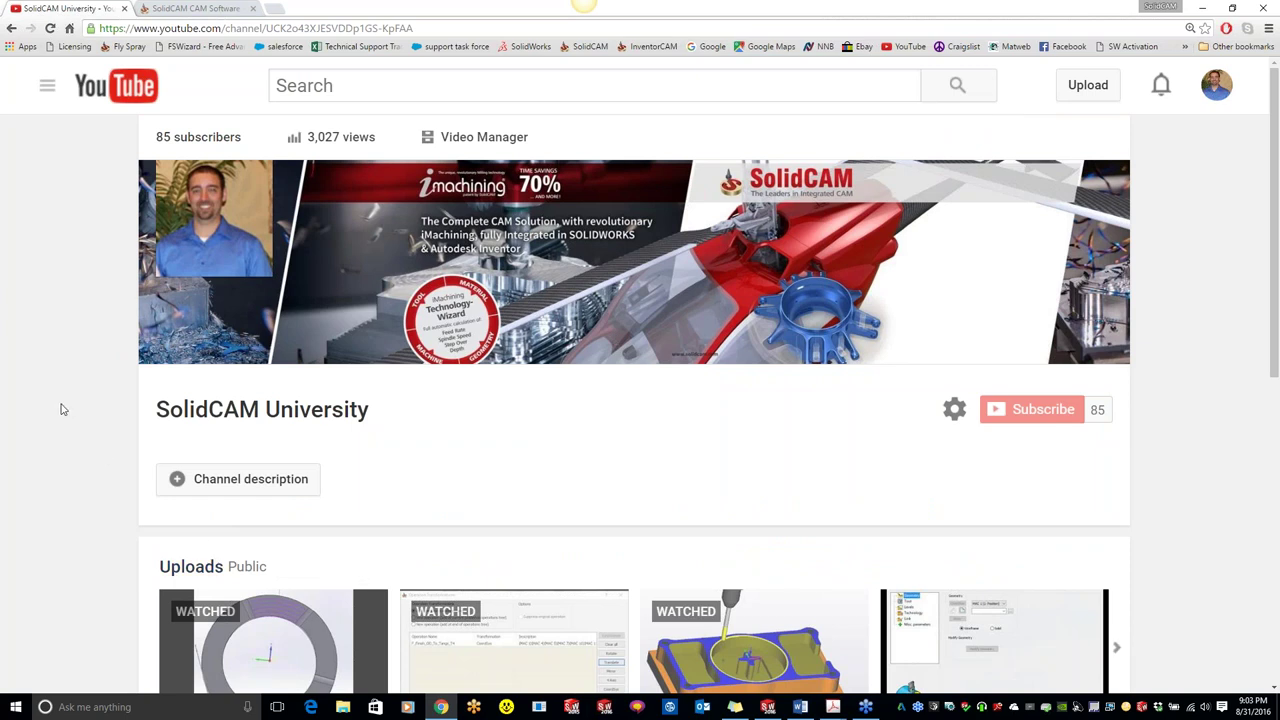
scroll(52, 386, "down", 1)
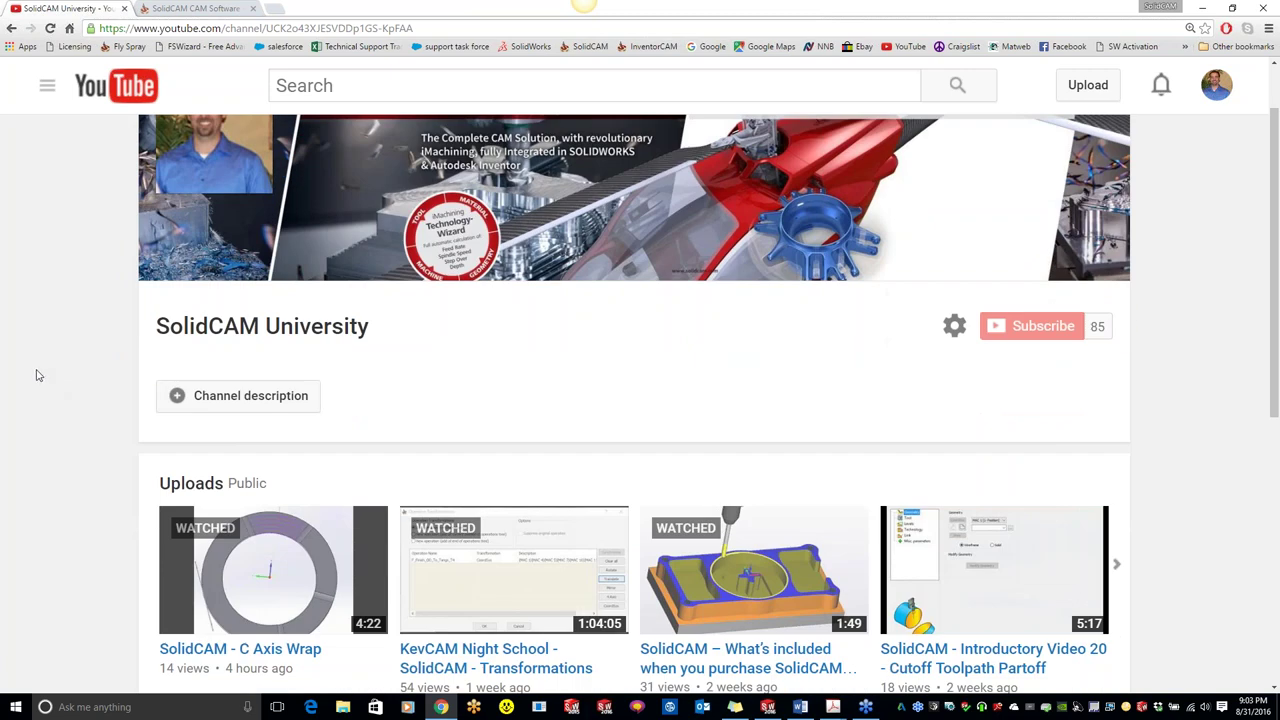